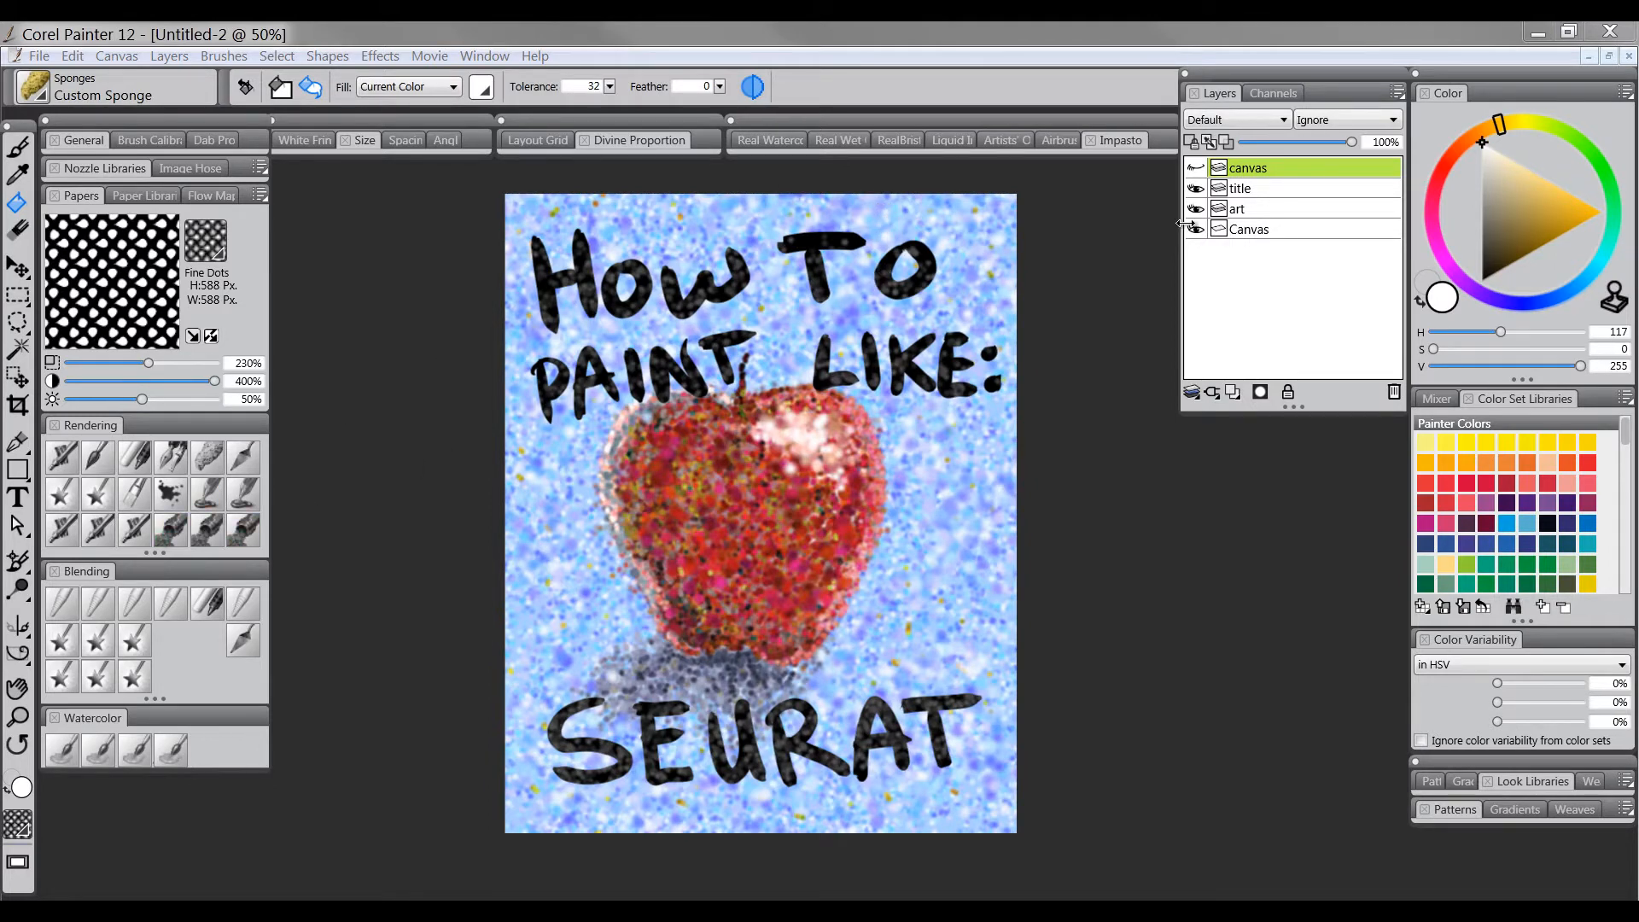
Step: Hide the title layer and examine the apple painting zoomed far out and back in at 50%
left_click(1197, 189)
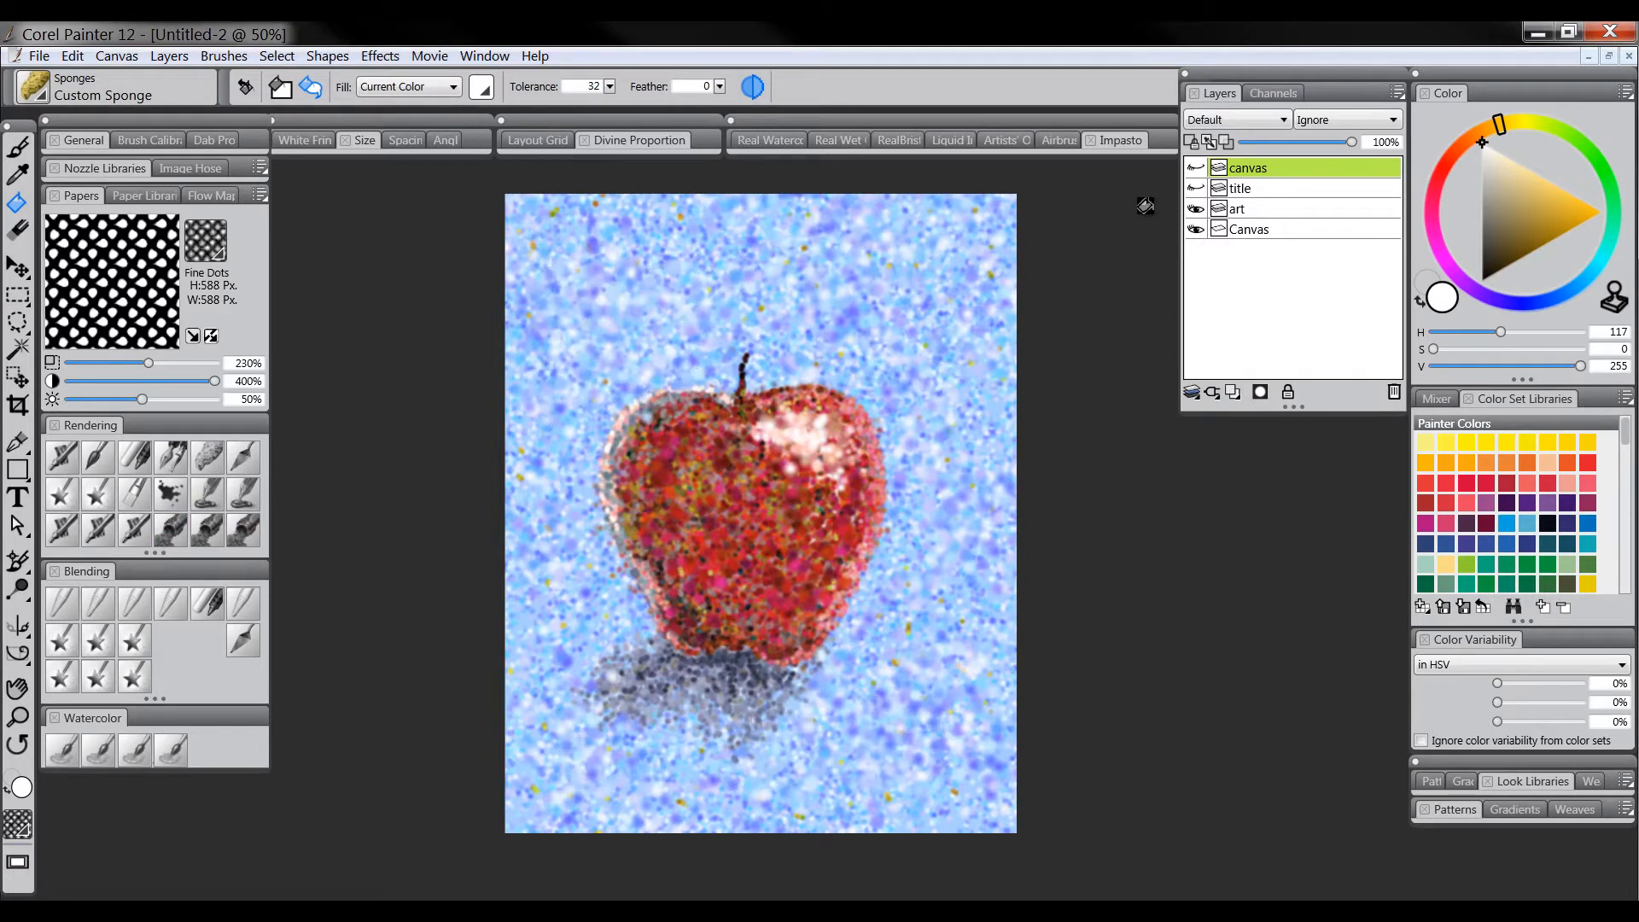
left_click(17, 716)
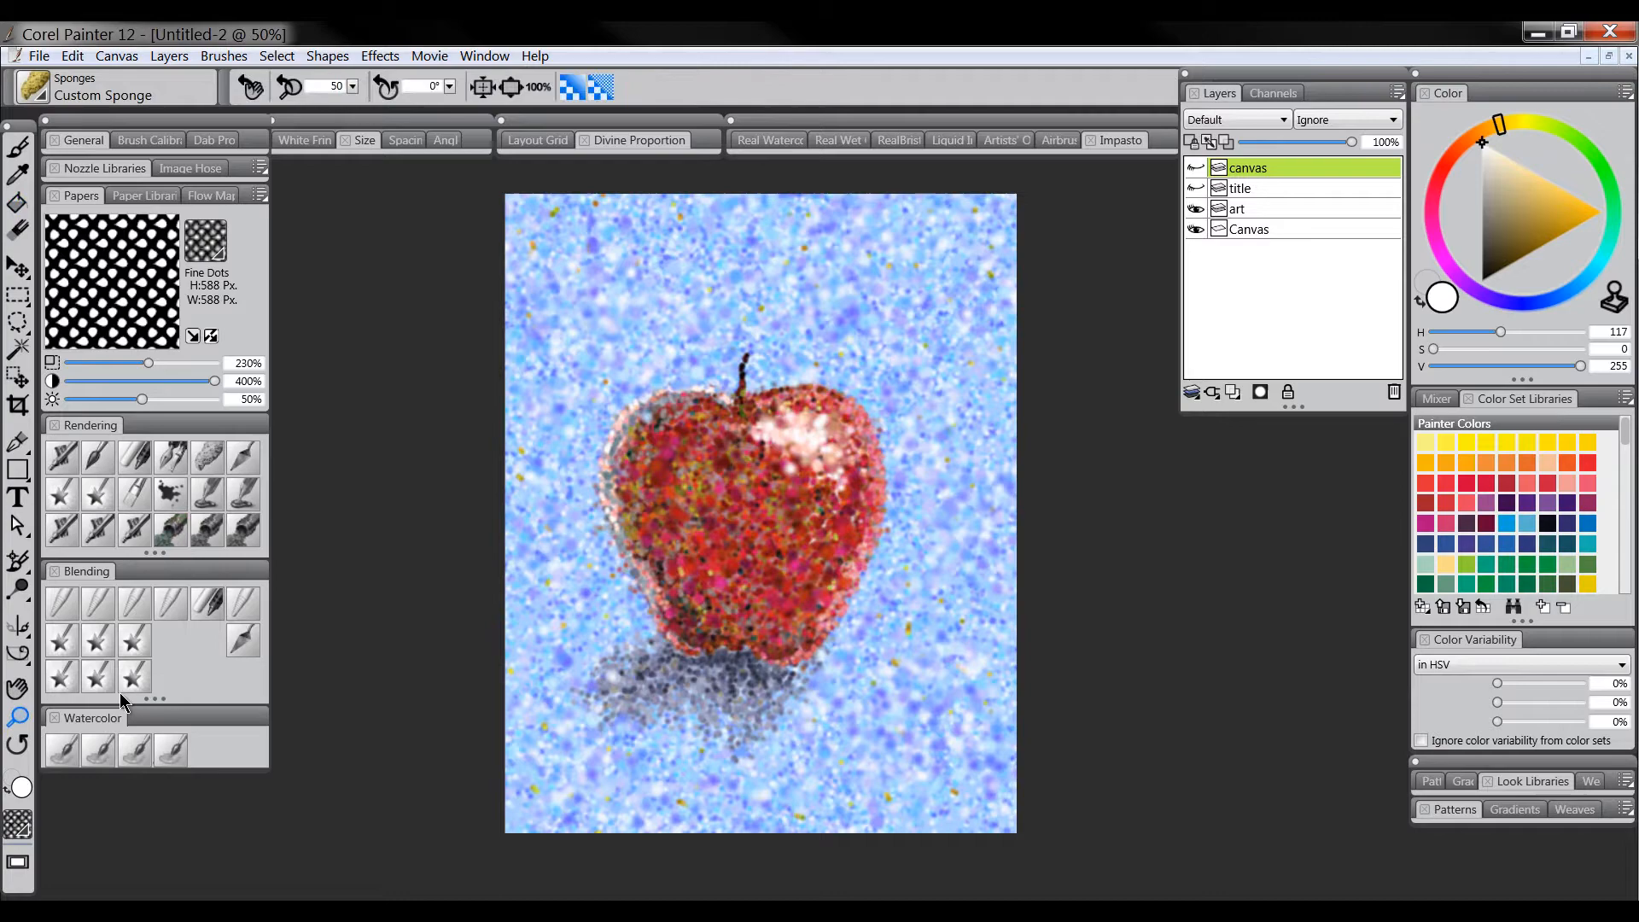
left_click(759, 572, "alt")
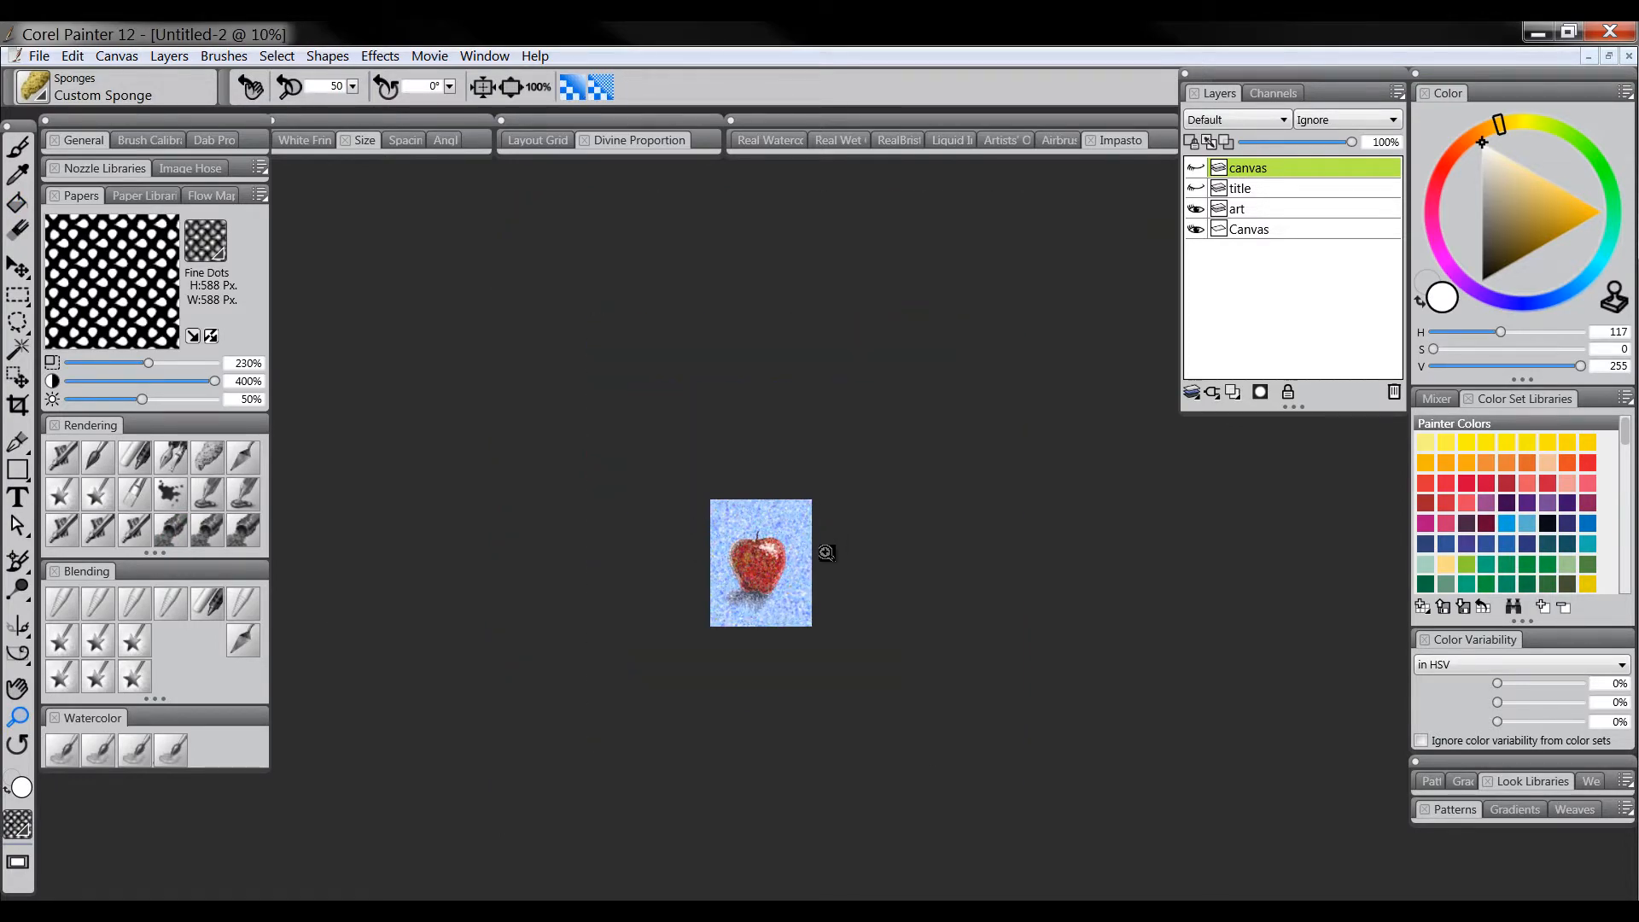
left_click(762, 559)
left_click(776, 567)
left_click(775, 586)
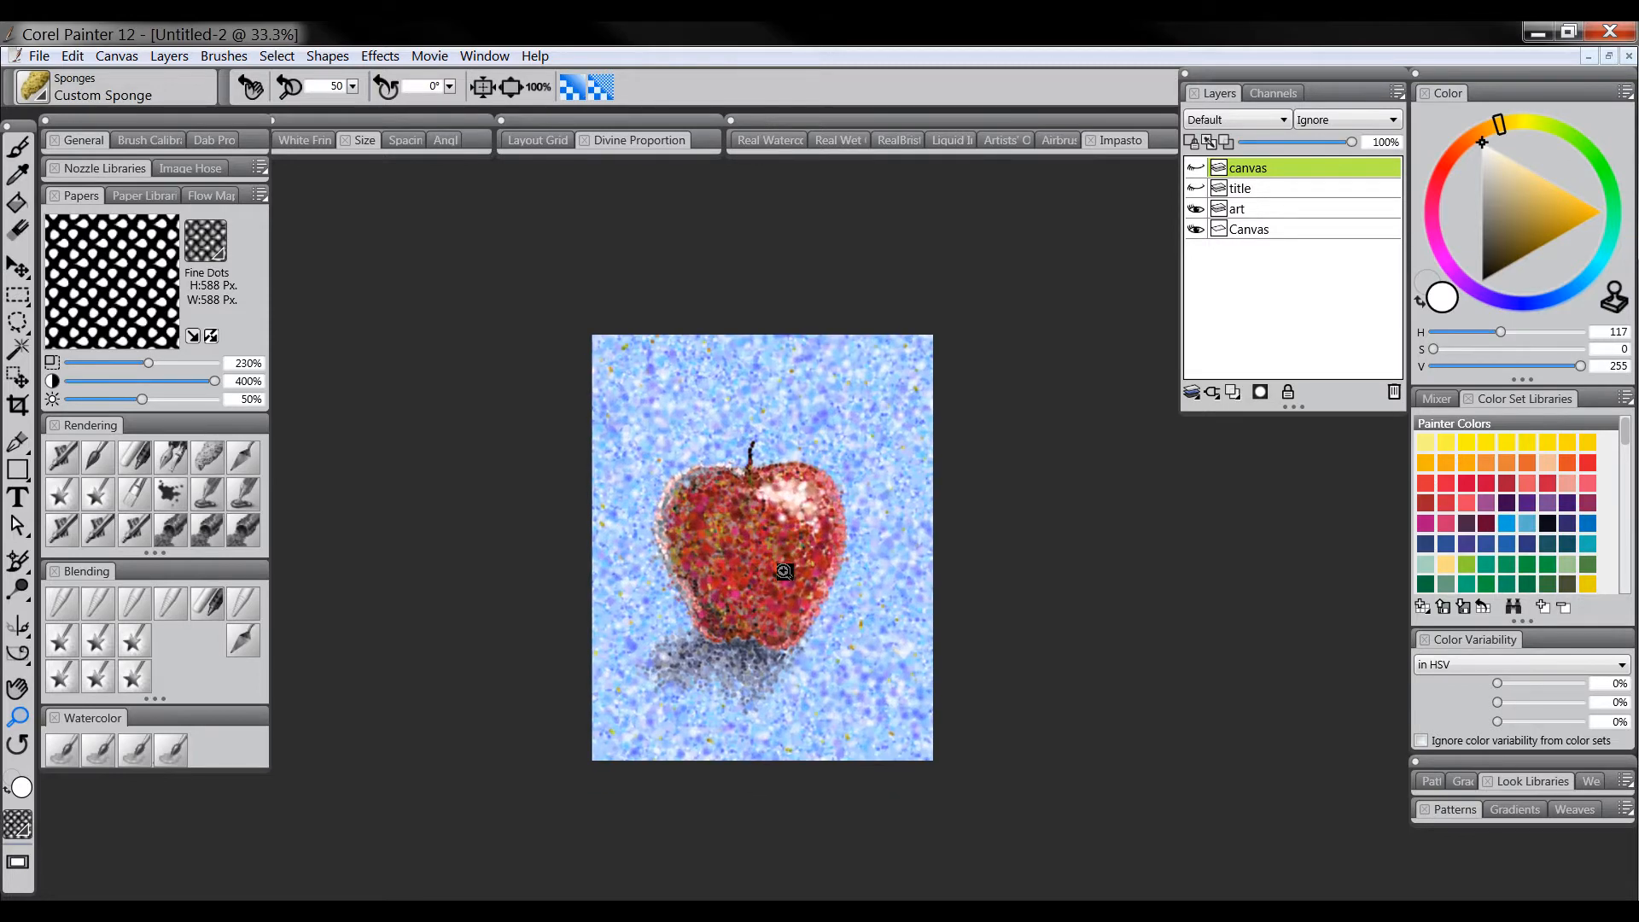
left_click(785, 572)
left_click_drag(839, 562, 873, 534)
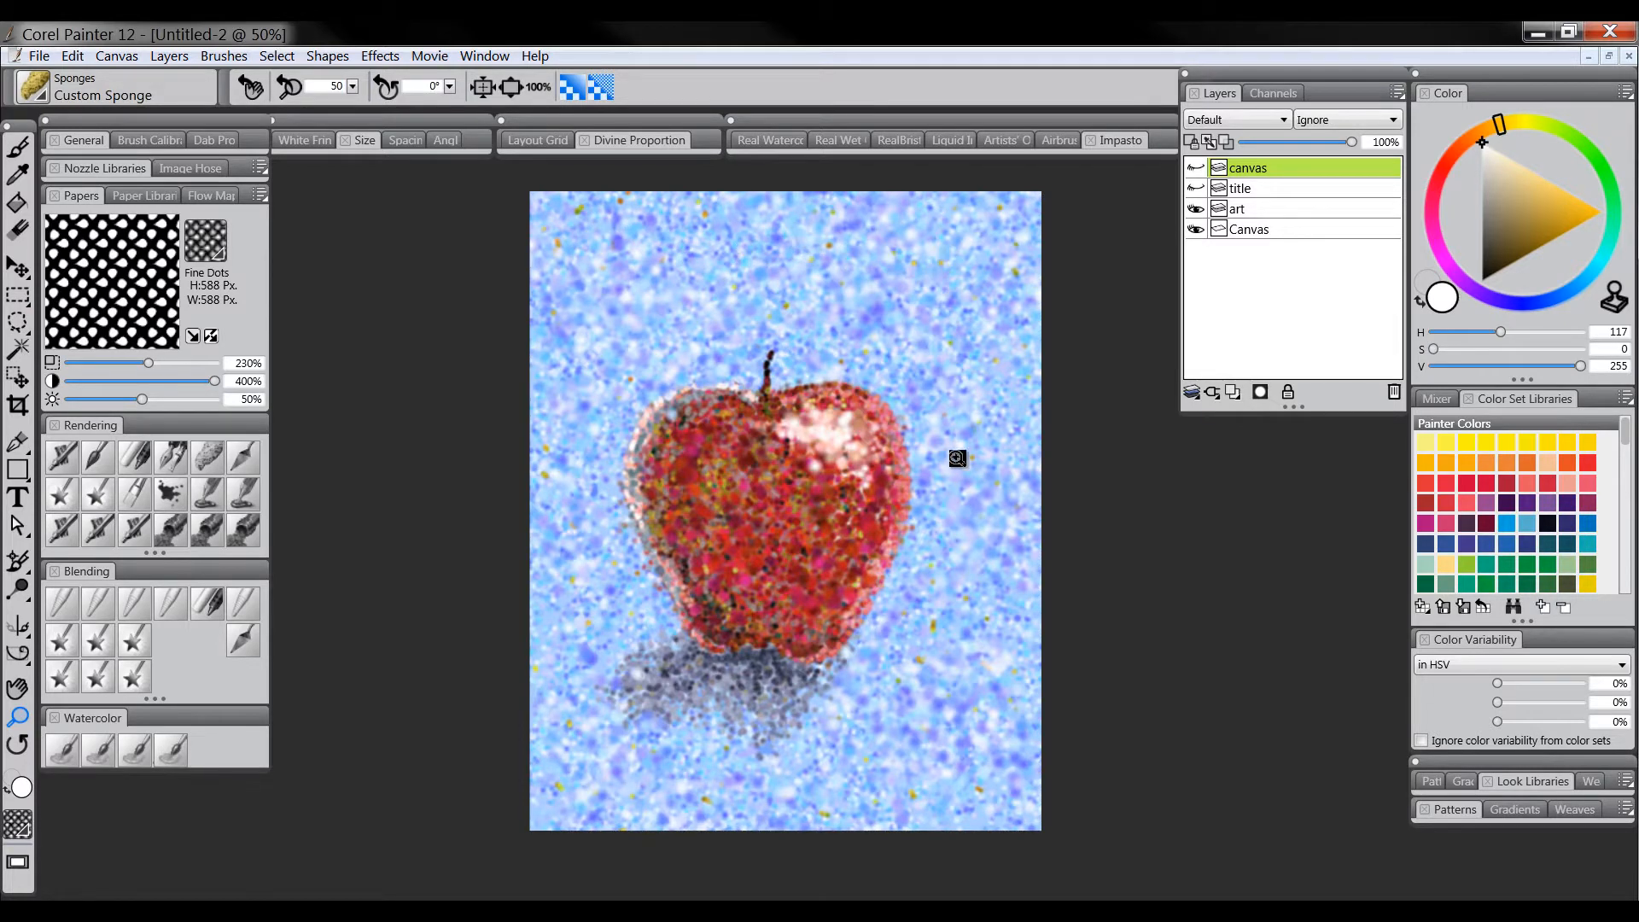
Step: Show the canvas layer and fill it with a pale cream colour (H 117, S 153, V 238)
left_click(1198, 169)
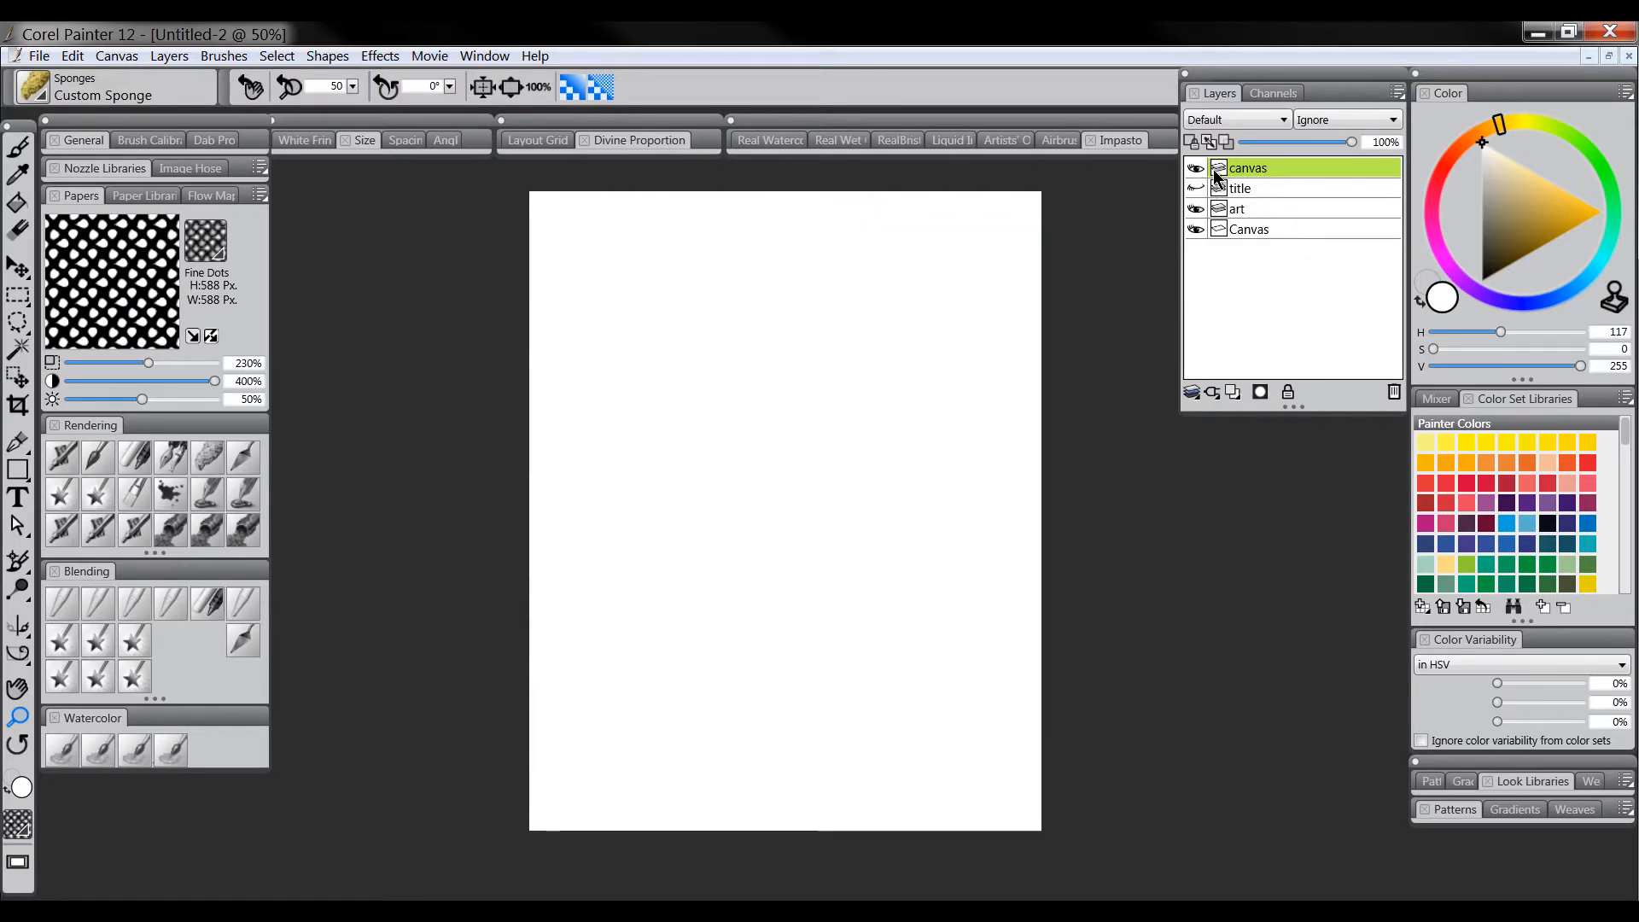
left_click_drag(904, 392, 868, 406)
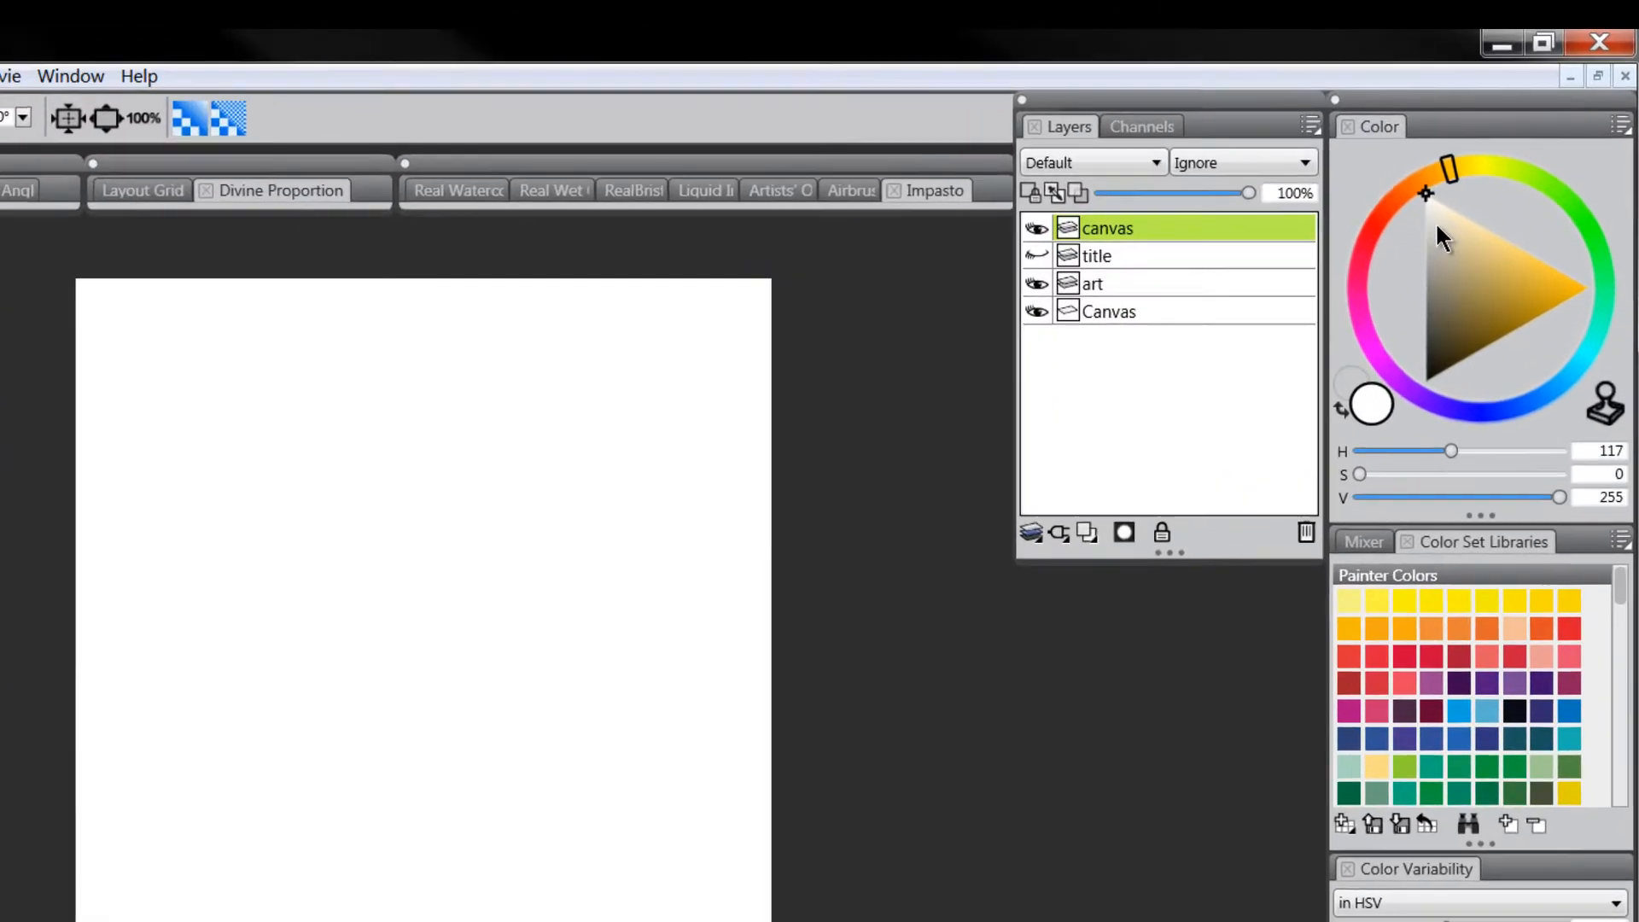
left_click_drag(1493, 149, 1495, 152)
left_click_drag(1387, 275, 1391, 278)
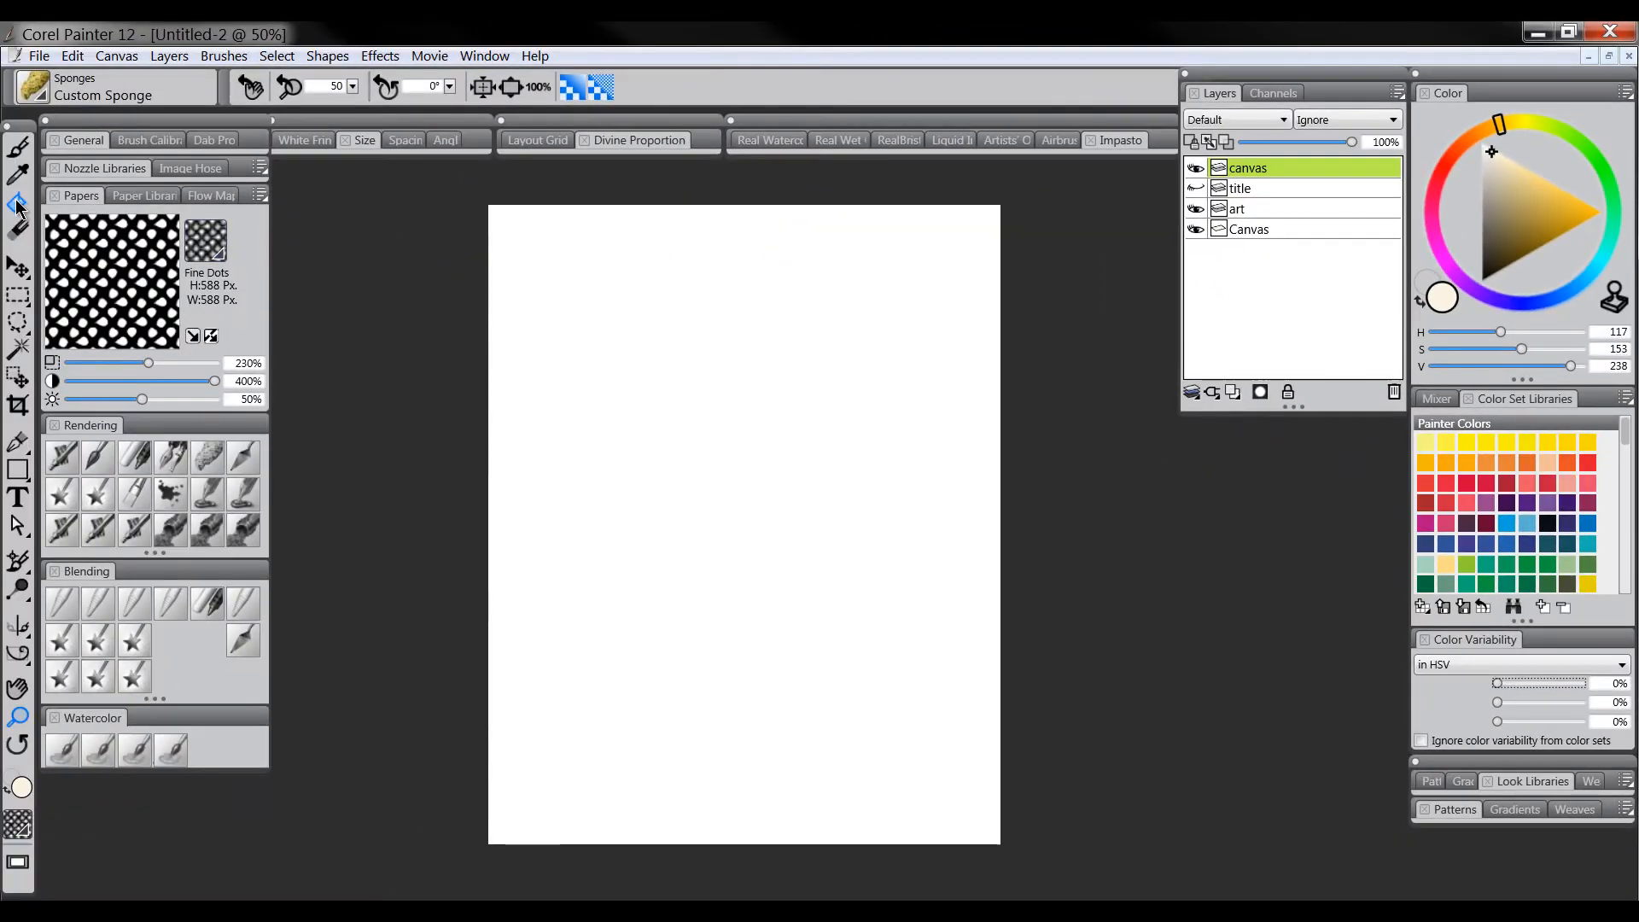
left_click(17, 205)
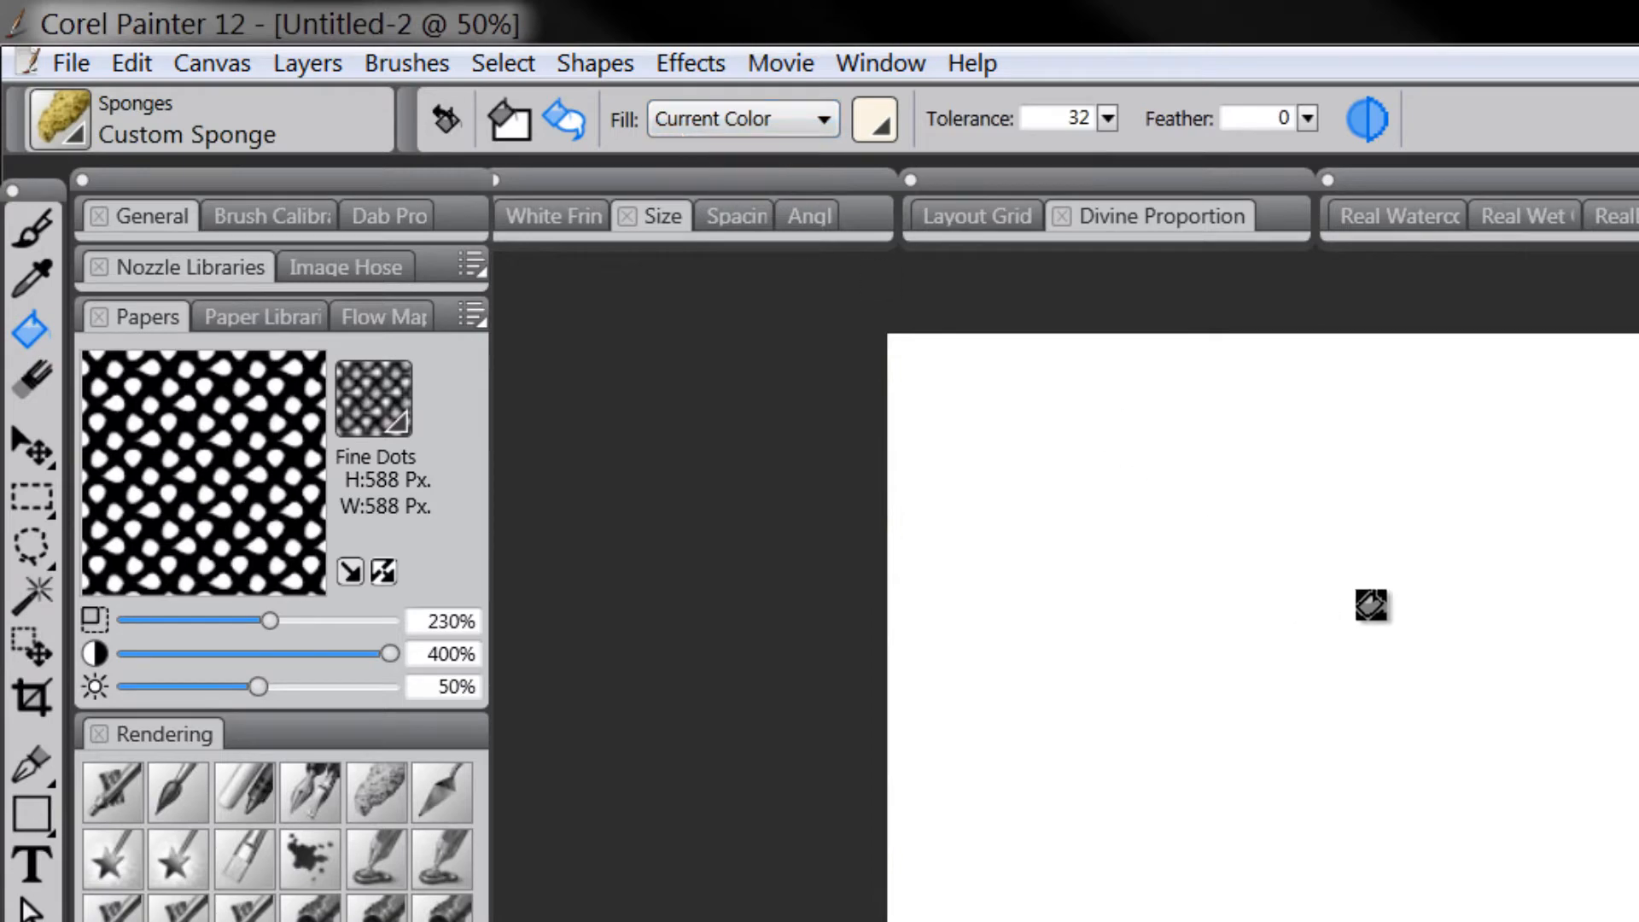
left_click(1424, 608)
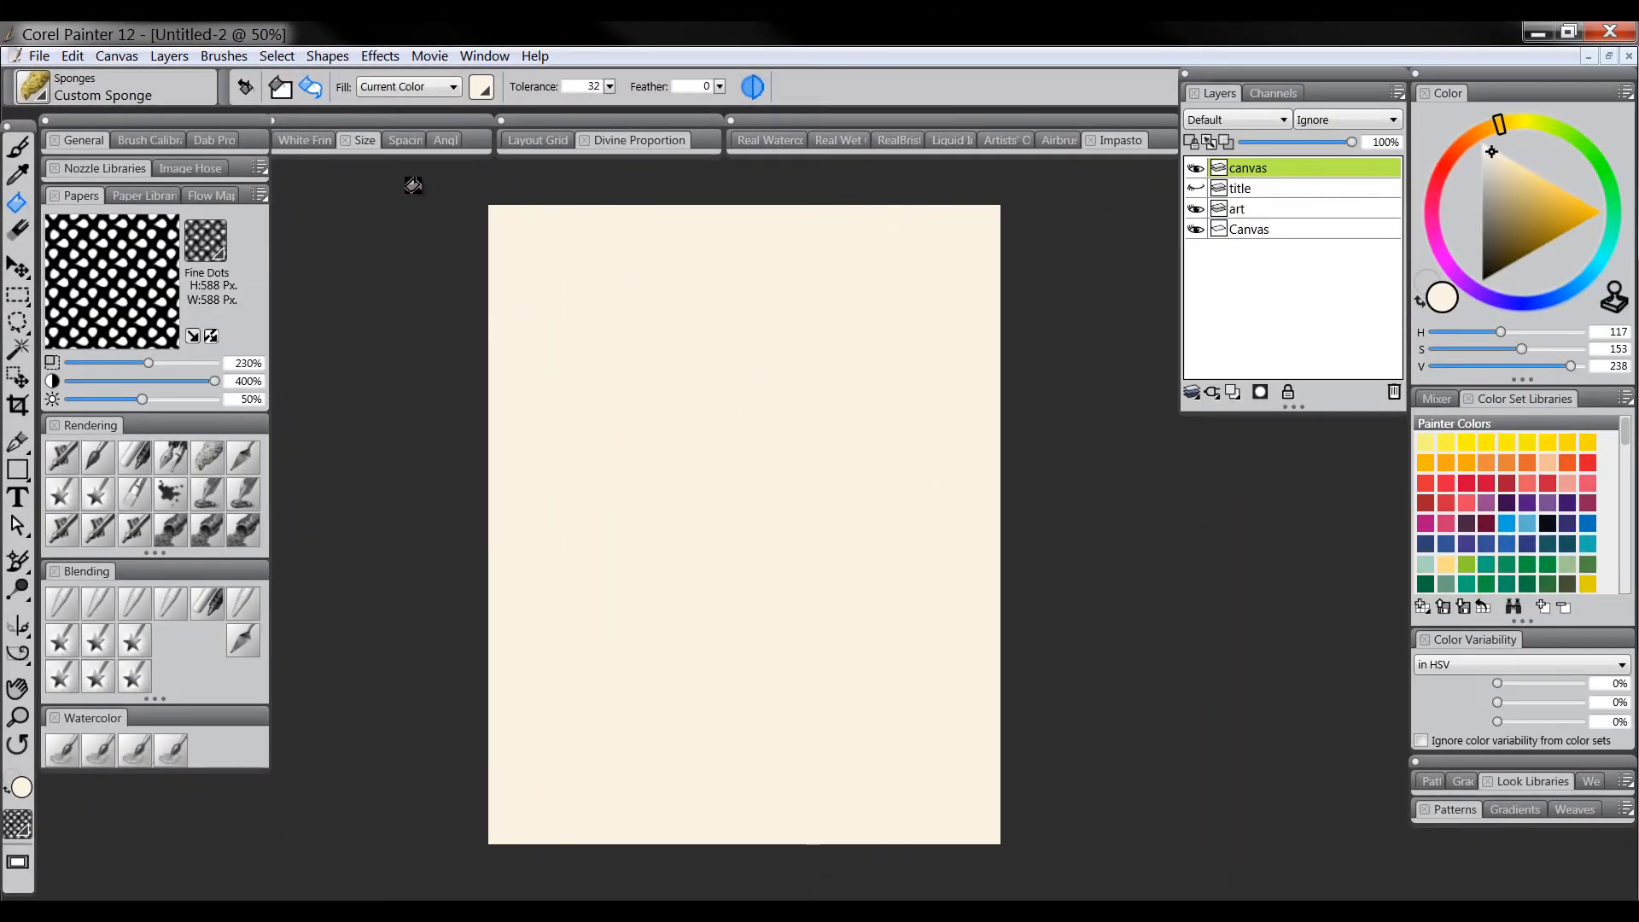
Step: Choose the Custom Sponge brush and a slightly darker beige for the canvas texture
left_click(207, 461)
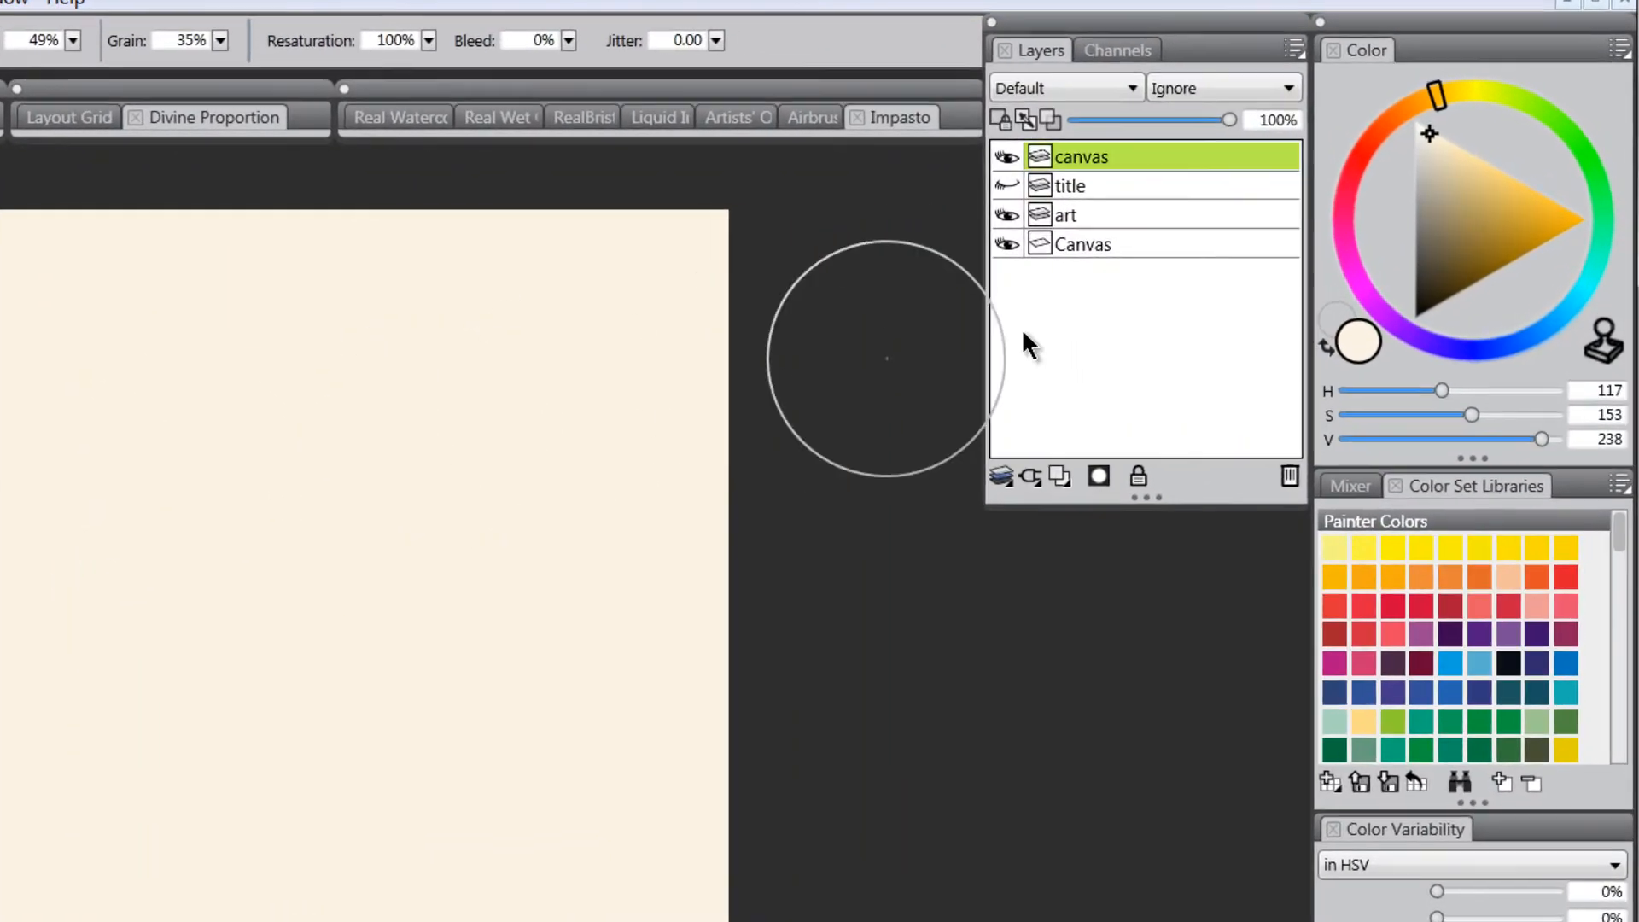
left_click(1498, 171)
left_click_drag(1440, 162, 1440, 166)
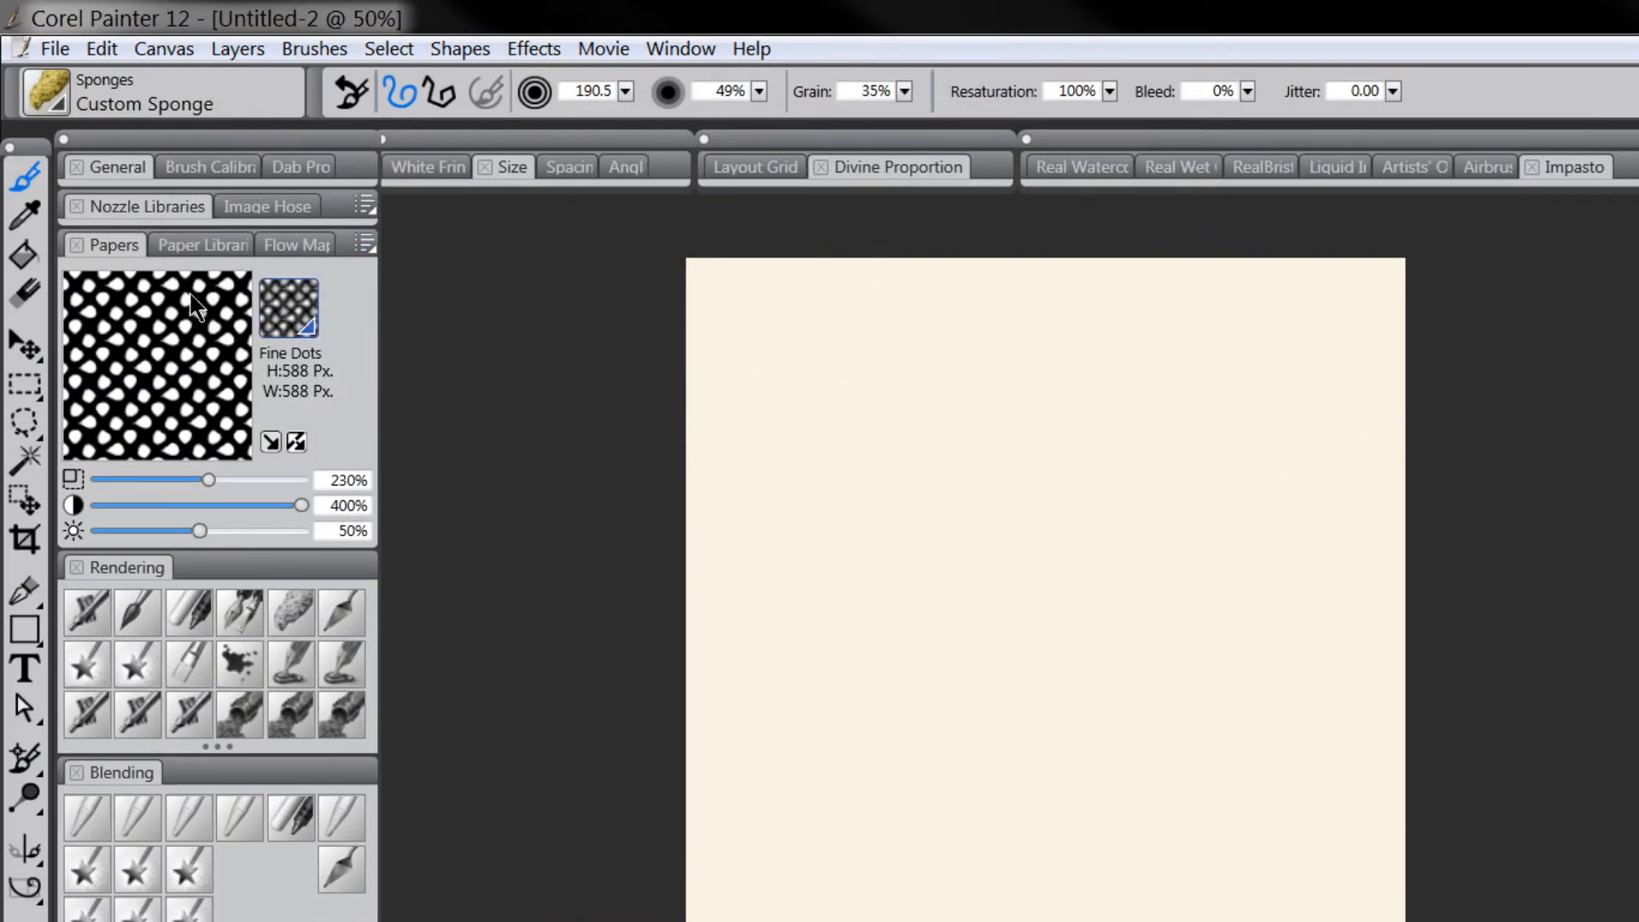
Step: Switch the paper texture to Basic Paper and set its contrast to 162%
left_click(677, 47)
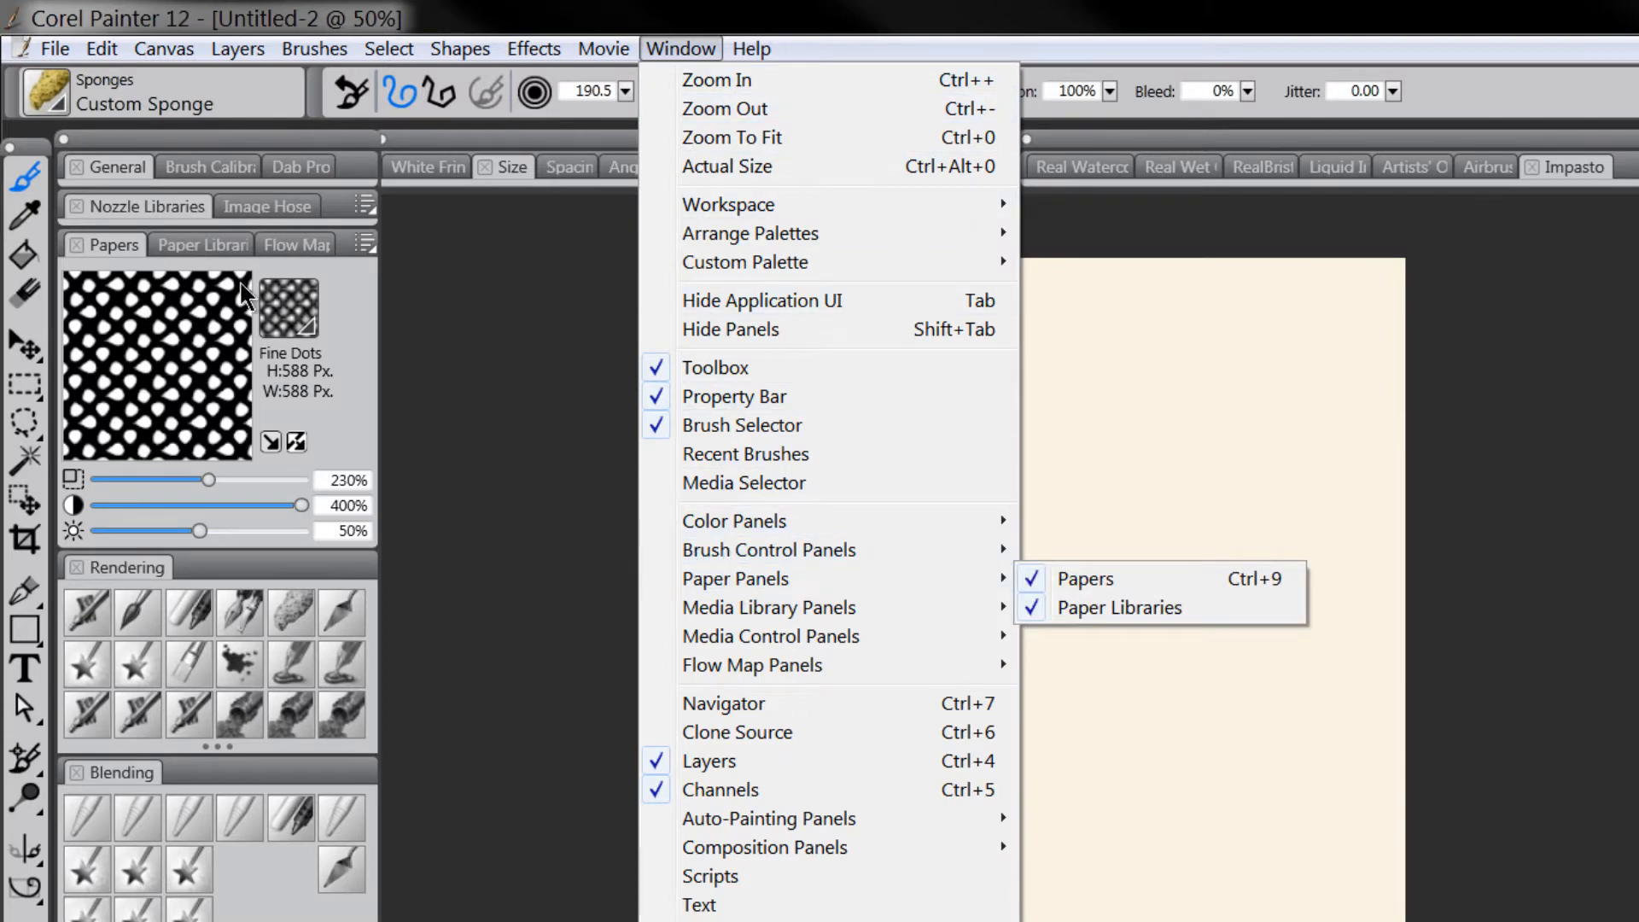
left_click(283, 307)
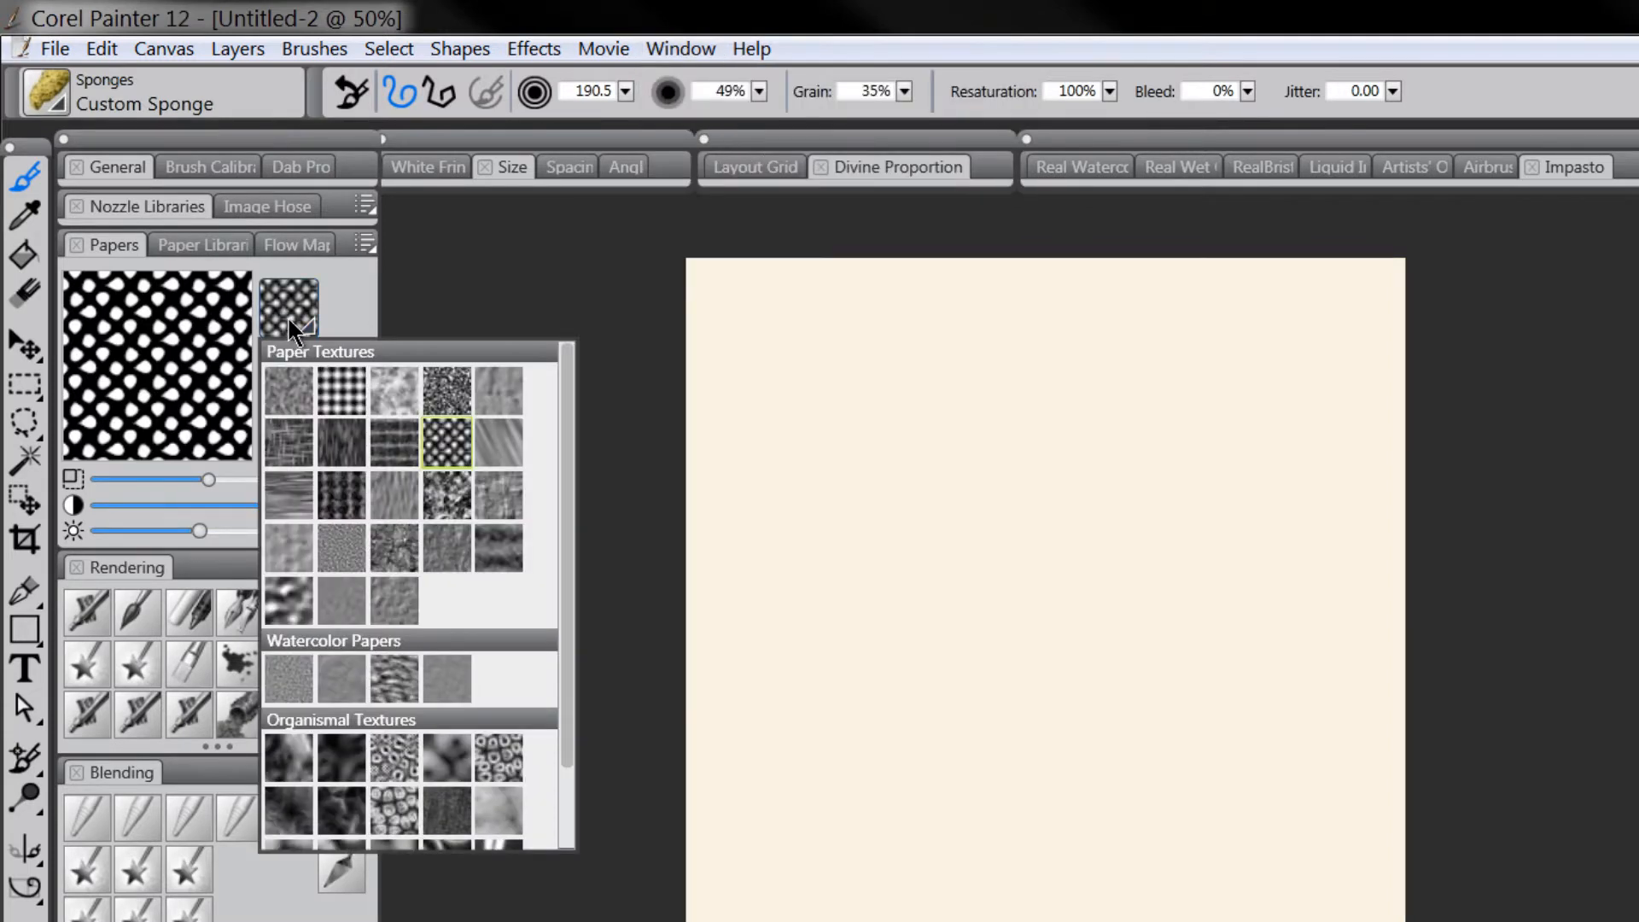
left_click(292, 386)
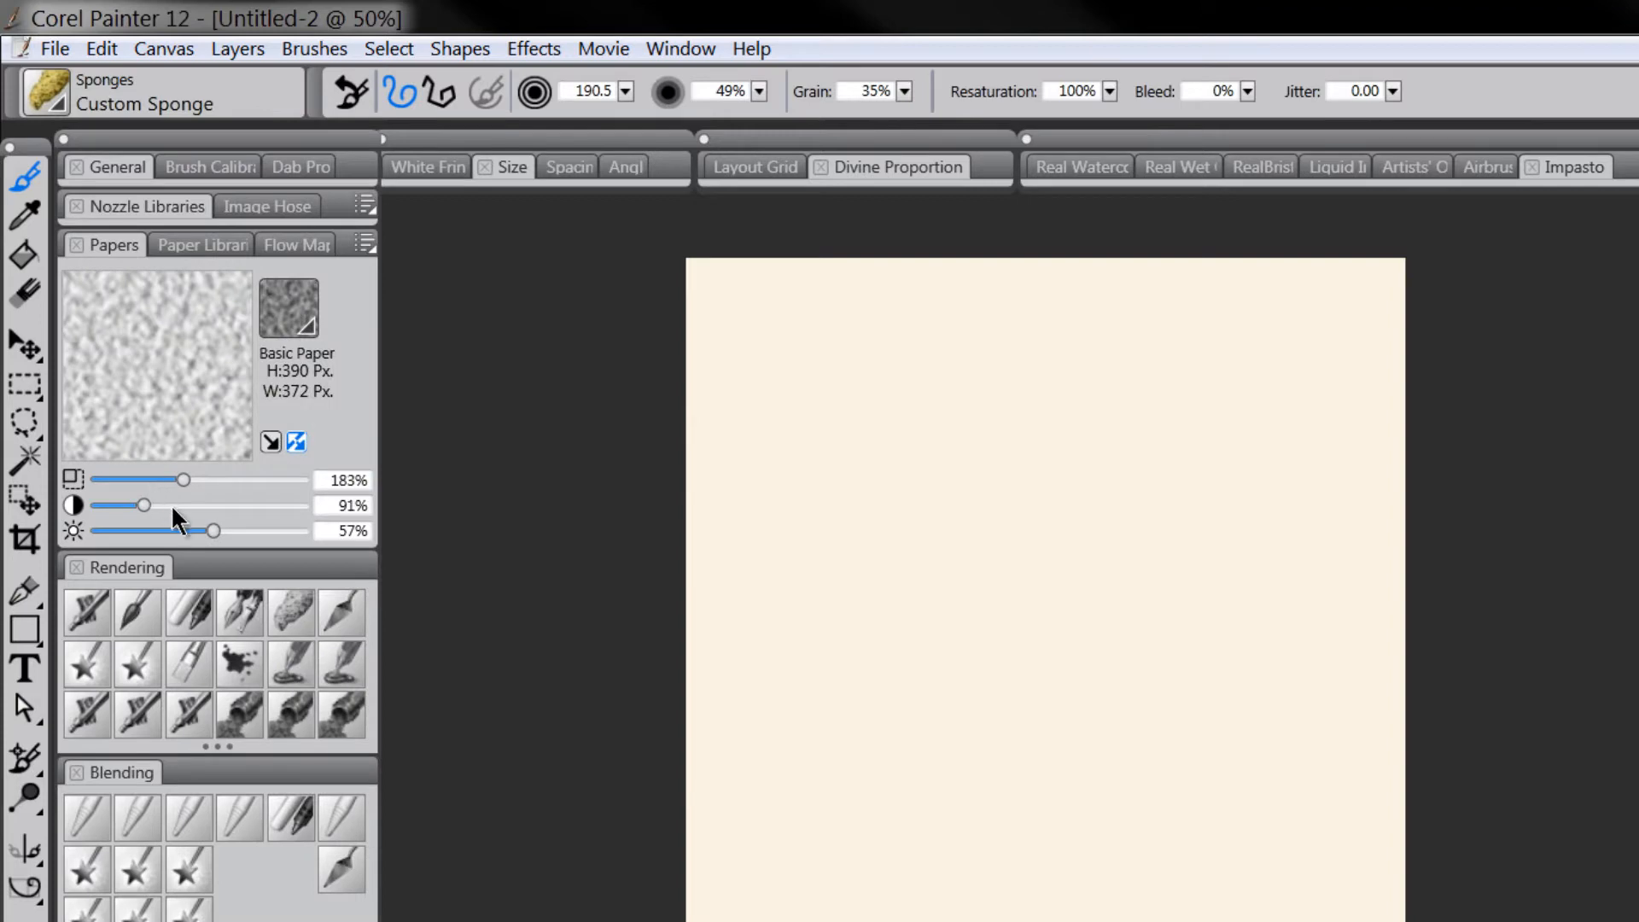
left_click_drag(173, 505, 179, 505)
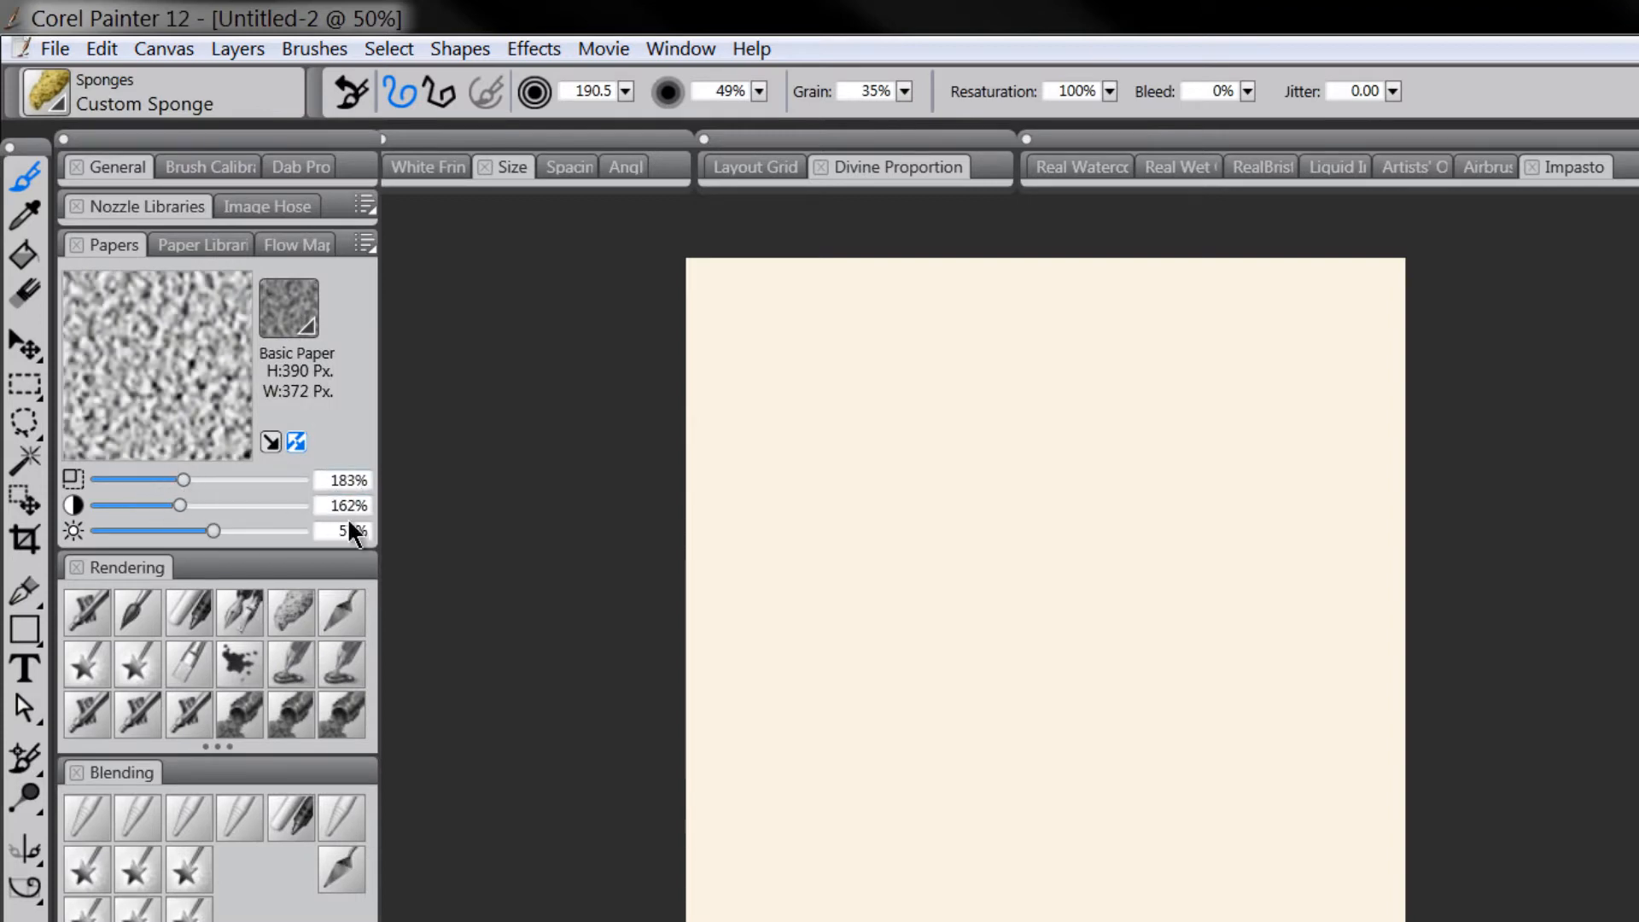
Step: Sponge darker beige grain over the whole canvas layer and soften it with light cream (H 113, S 131, V 244)
mouse_move(728, 293)
left_mouse_down()
mouse_move(751, 278)
mouse_move(1318, 339)
mouse_move(1391, 384)
mouse_move(1252, 615)
mouse_move(853, 834)
mouse_move(501, 918)
left_mouse_up()
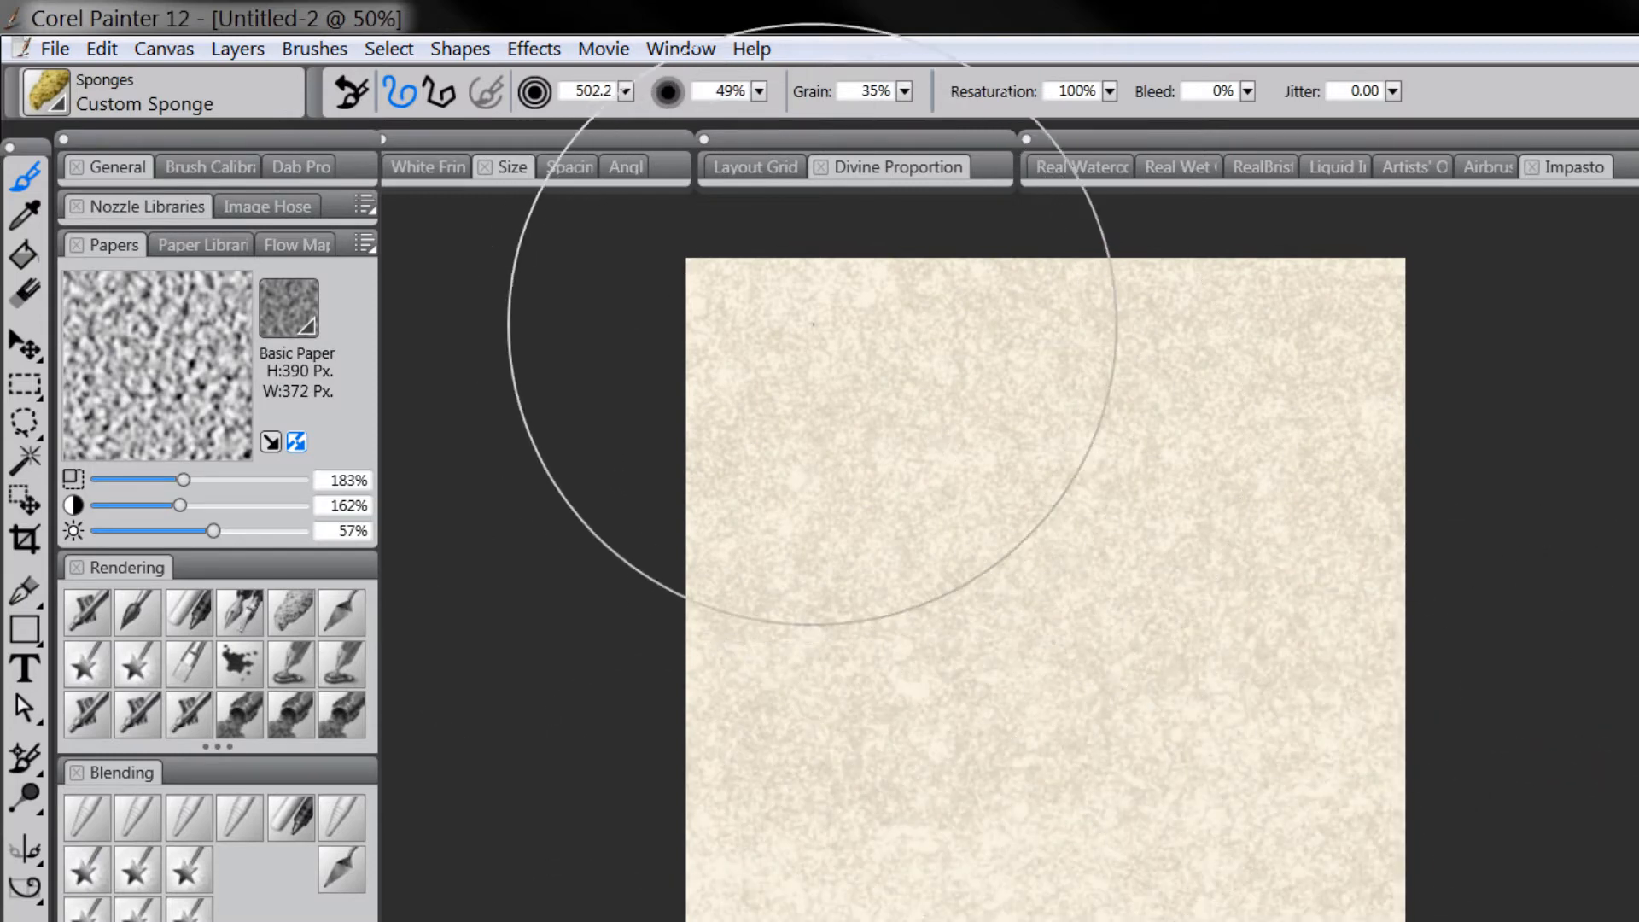
mouse_move(812, 322)
left_mouse_down()
mouse_move(1014, 530)
mouse_move(906, 918)
mouse_move(1310, 921)
left_mouse_up()
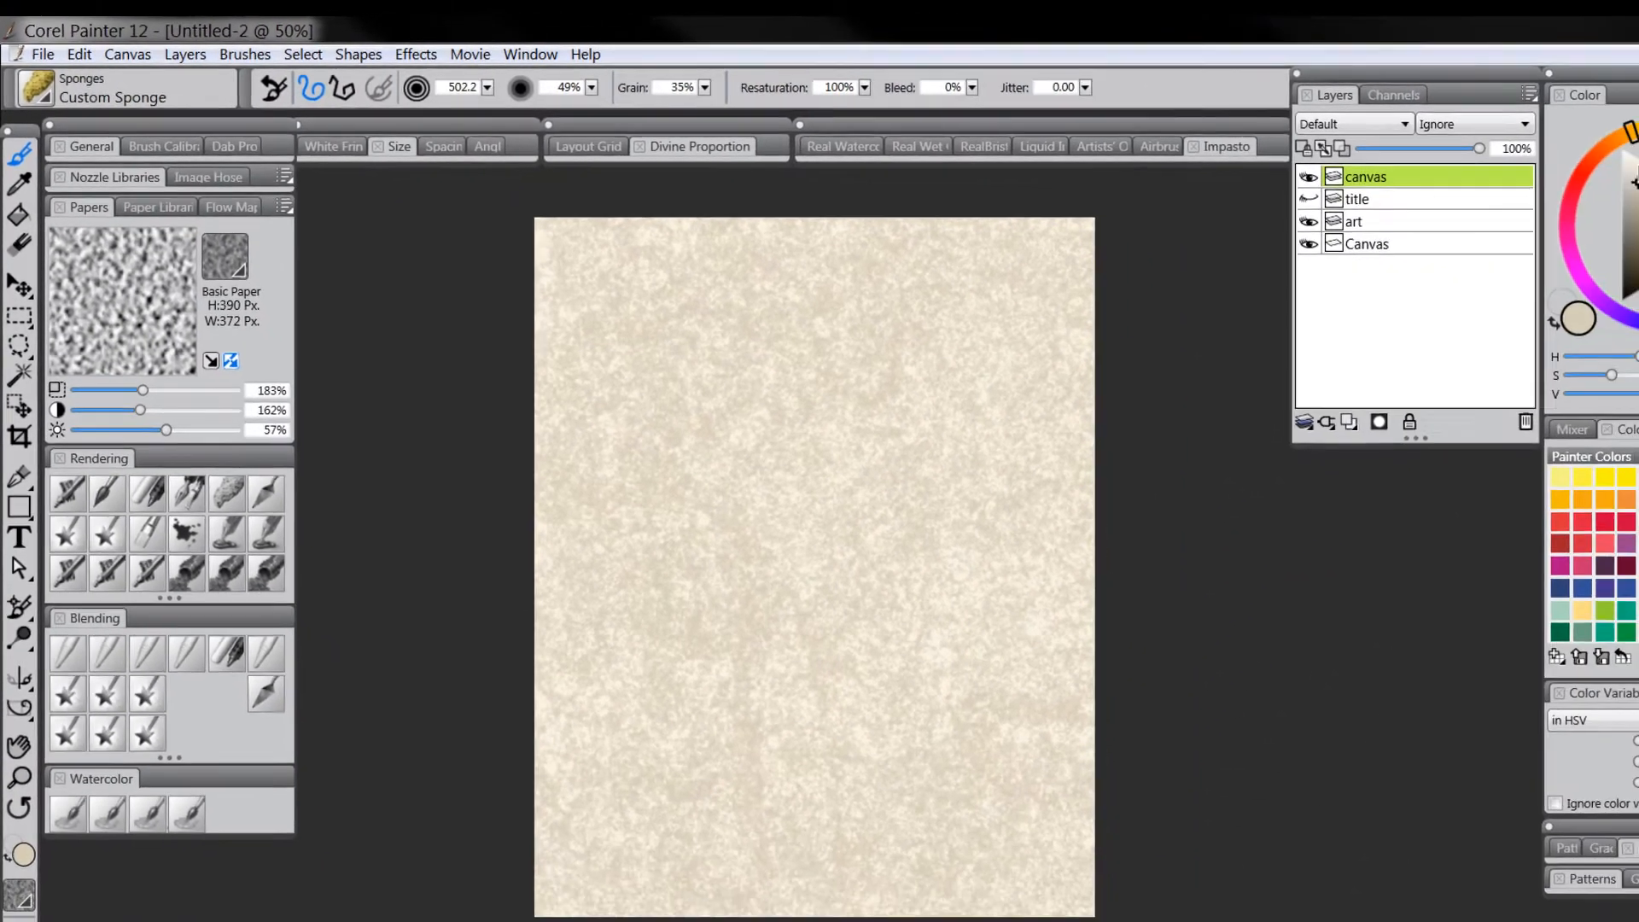
left_click(1490, 153)
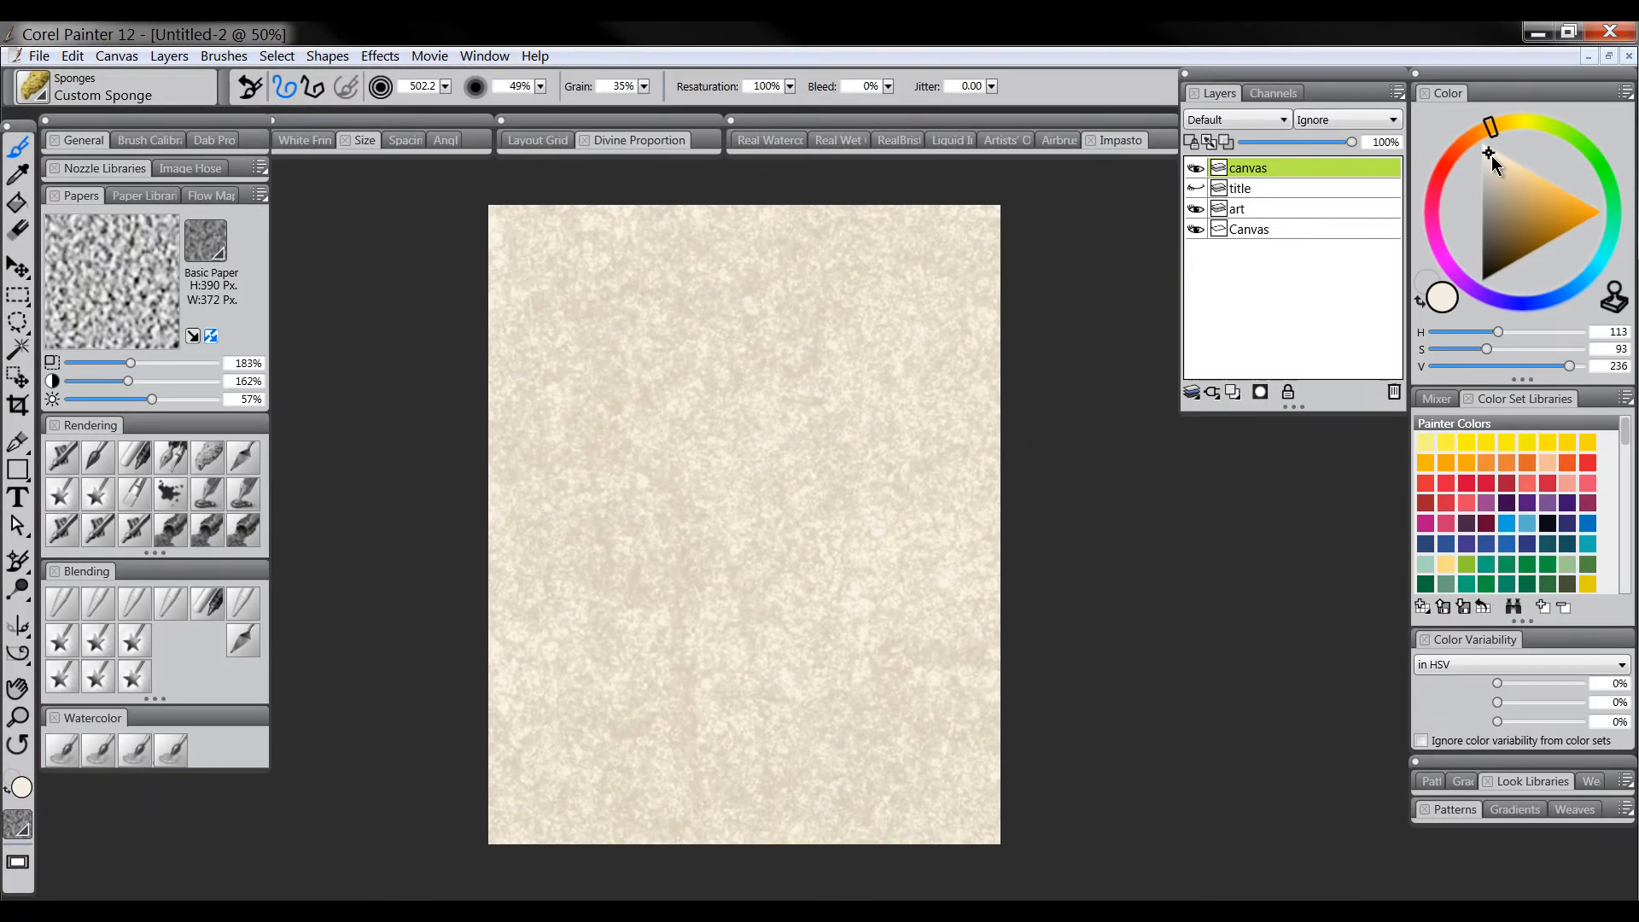
left_click(1492, 157)
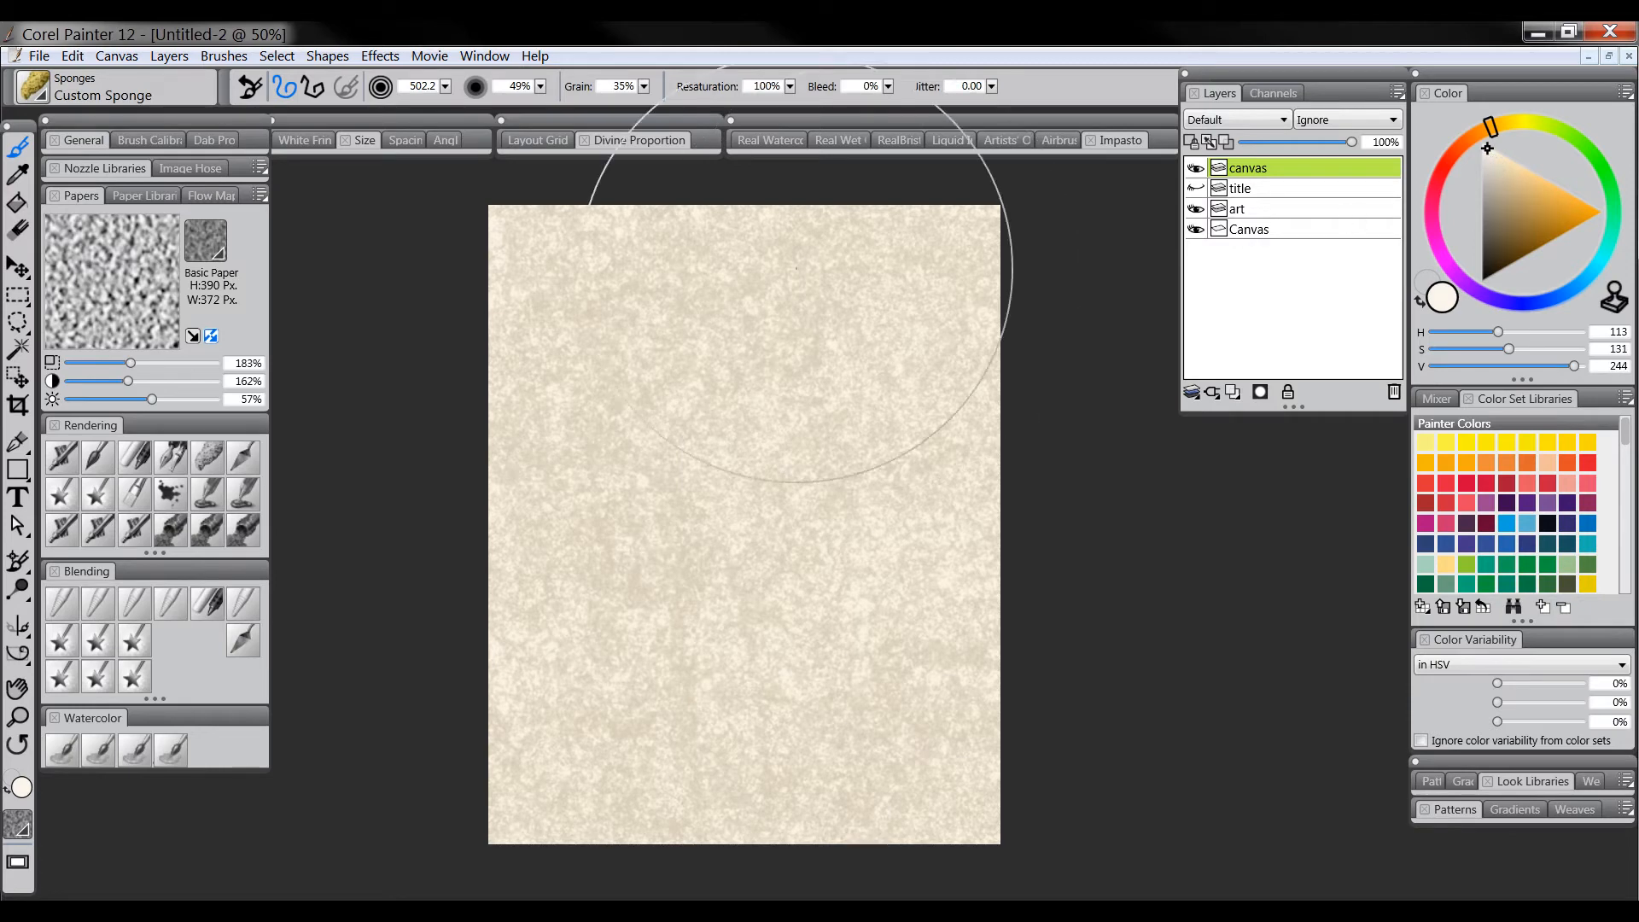
left_click_drag(644, 221, 694, 340)
mouse_move(427, 336)
left_mouse_down()
mouse_move(582, 338)
mouse_move(694, 469)
mouse_move(888, 445)
mouse_move(437, 602)
mouse_move(630, 579)
mouse_move(807, 628)
mouse_move(951, 816)
mouse_move(591, 787)
mouse_move(548, 855)
mouse_move(1031, 615)
mouse_move(855, 507)
mouse_move(985, 412)
mouse_move(931, 201)
mouse_move(713, 208)
mouse_move(379, 399)
mouse_move(695, 430)
mouse_move(653, 762)
mouse_move(526, 588)
mouse_move(646, 619)
mouse_move(790, 574)
mouse_move(944, 725)
mouse_move(807, 757)
mouse_move(773, 711)
mouse_move(722, 701)
left_mouse_up()
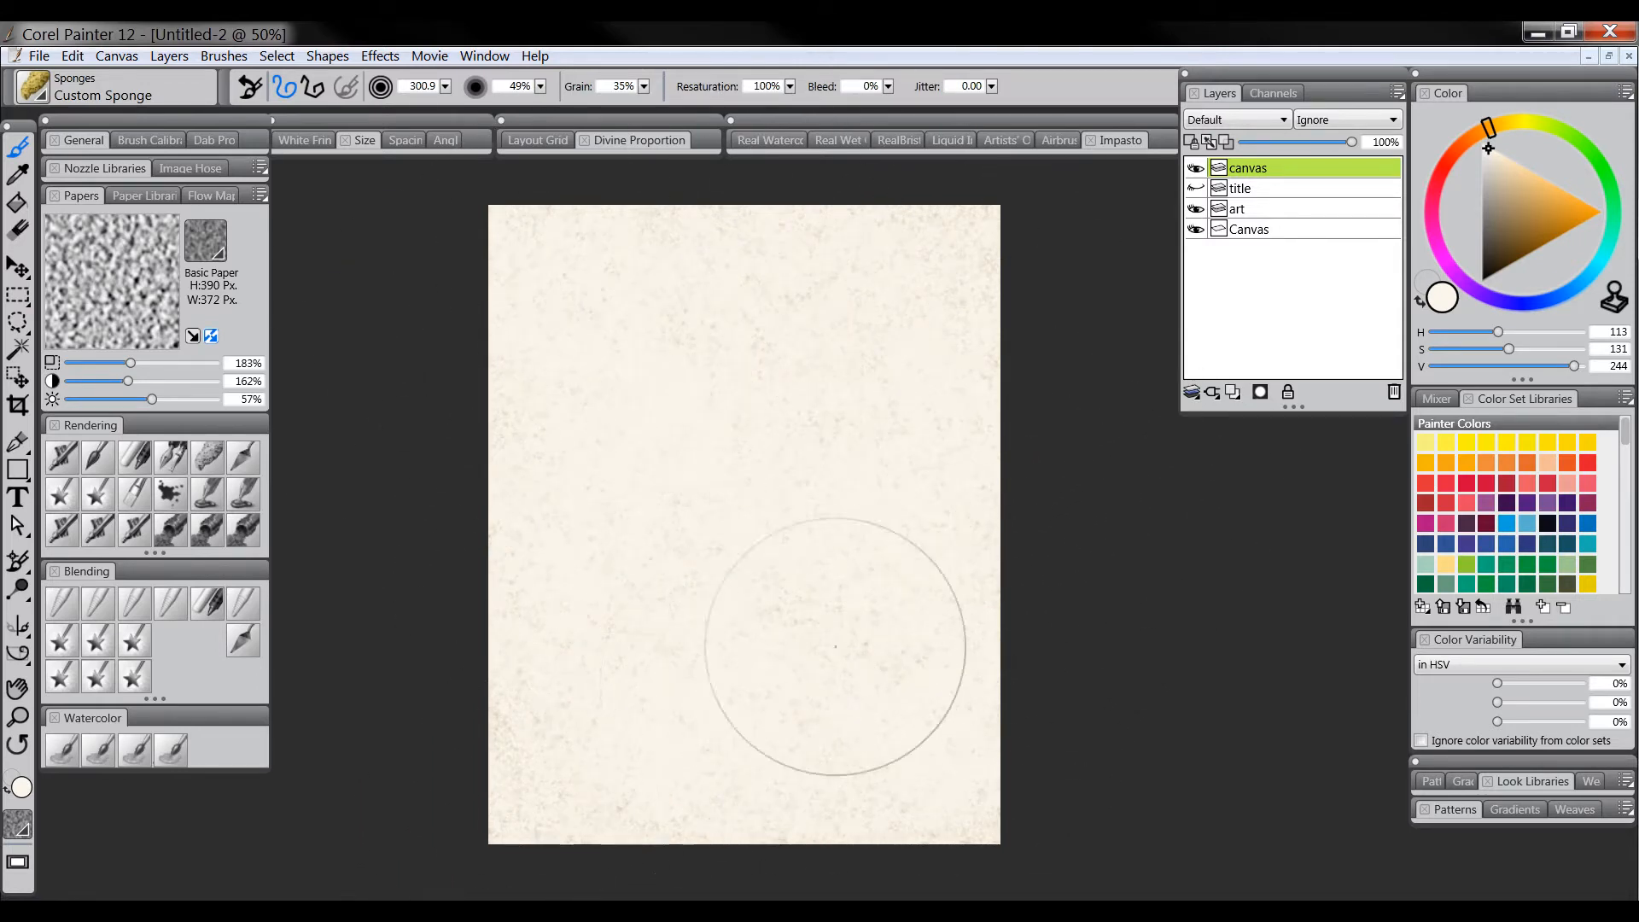
key("space")
left_click_drag(926, 666, 941, 659)
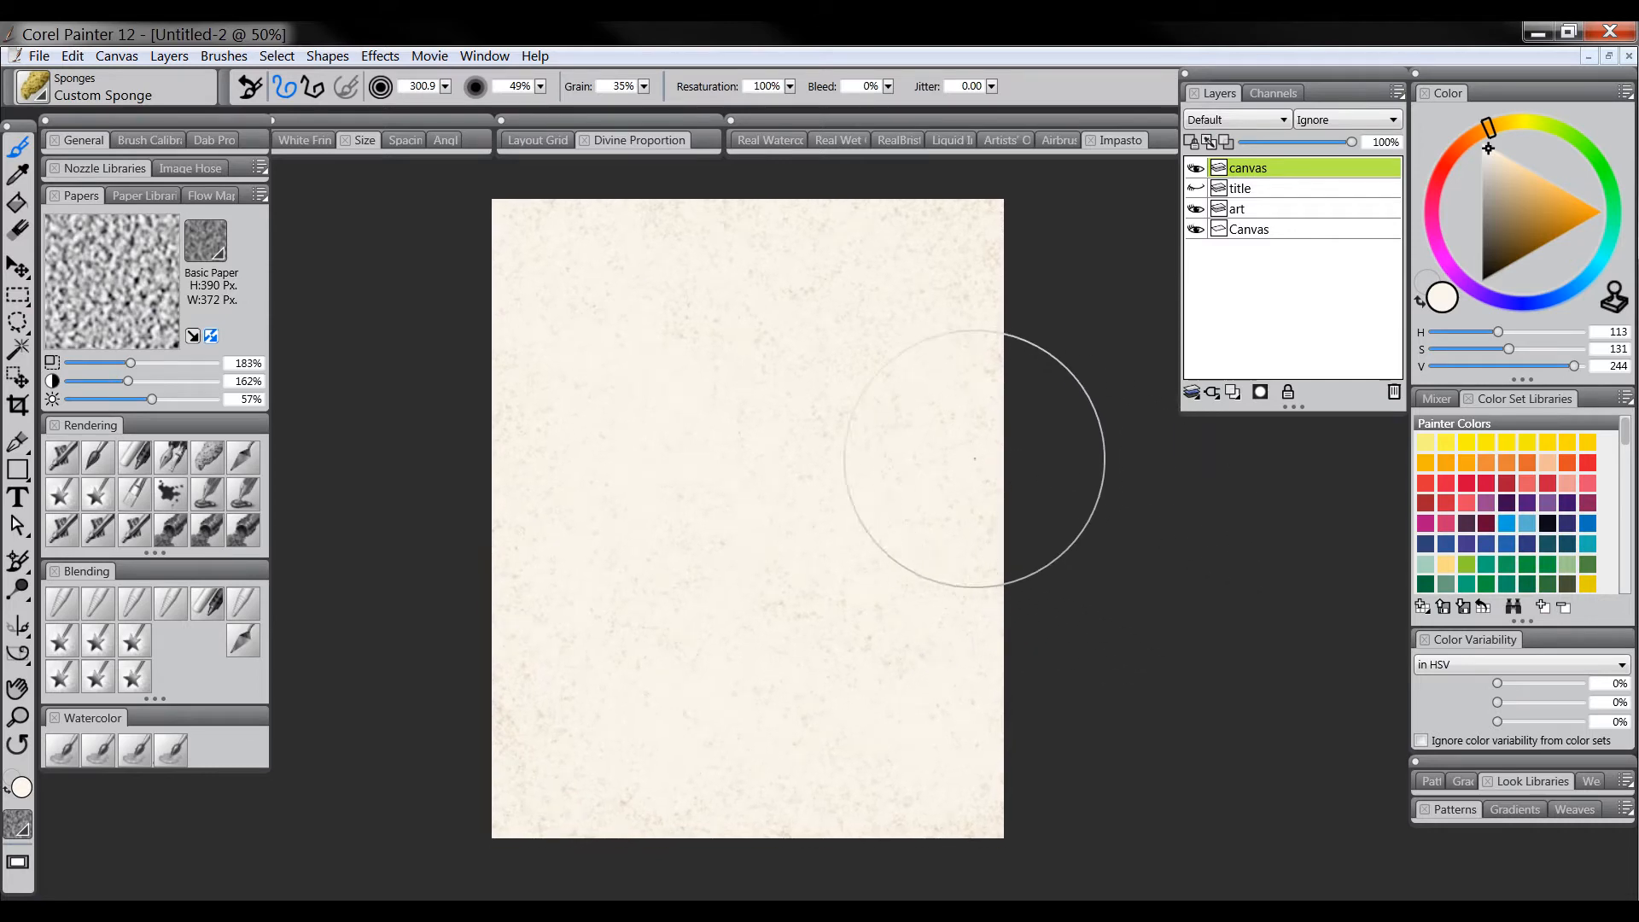
key("space")
left_click_drag(919, 502, 920, 510)
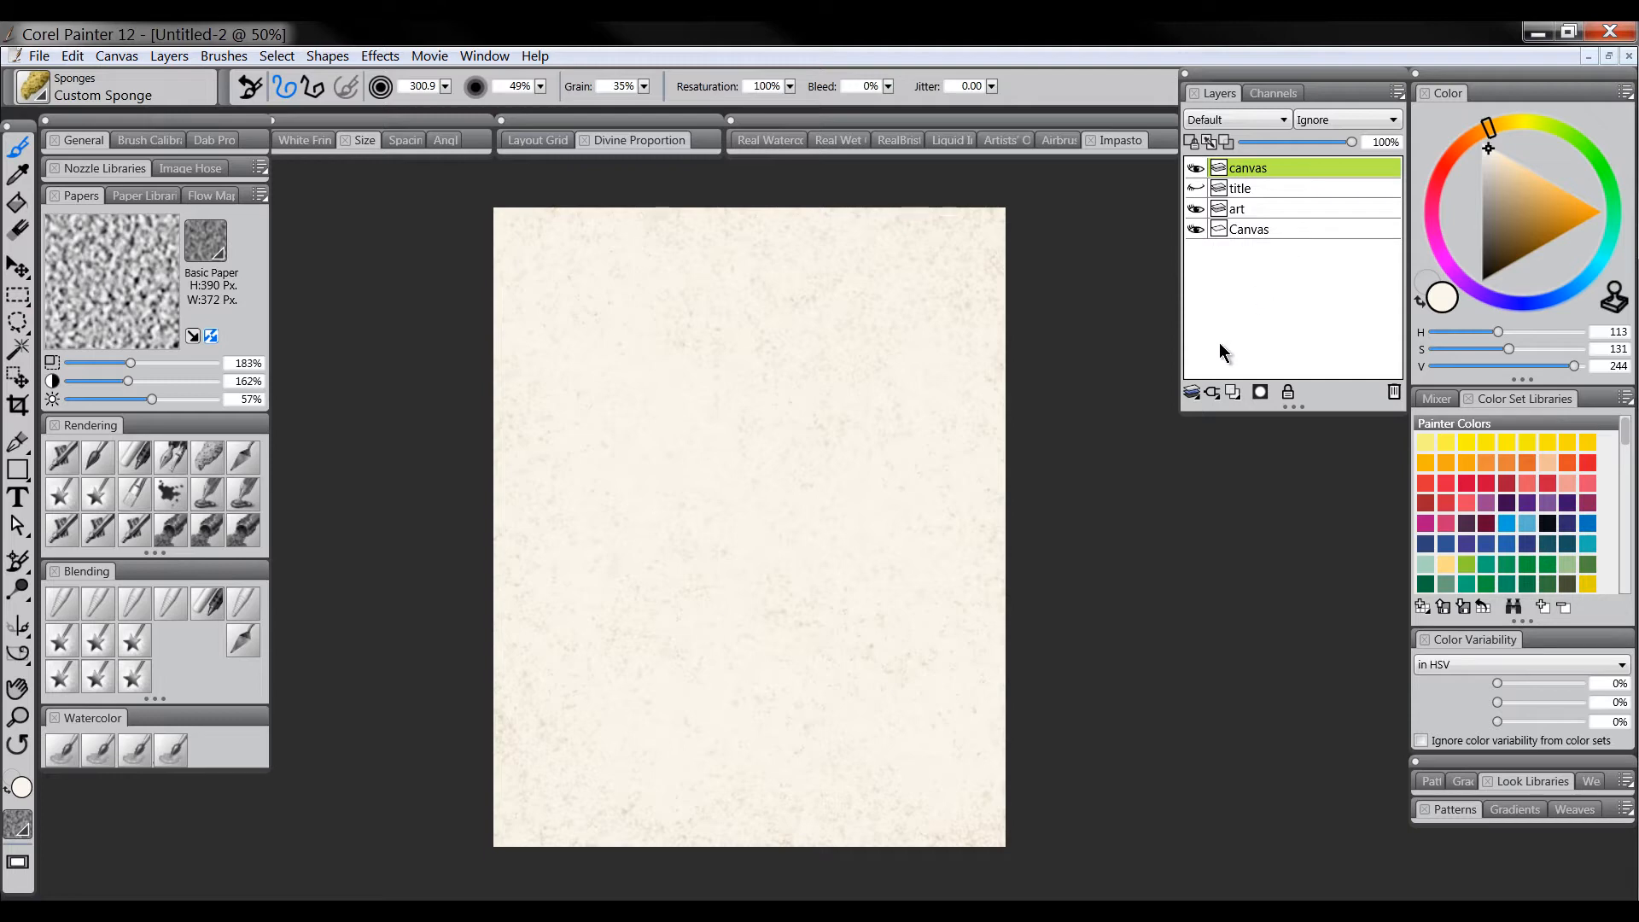
key("space")
left_click_drag(844, 550, 825, 547)
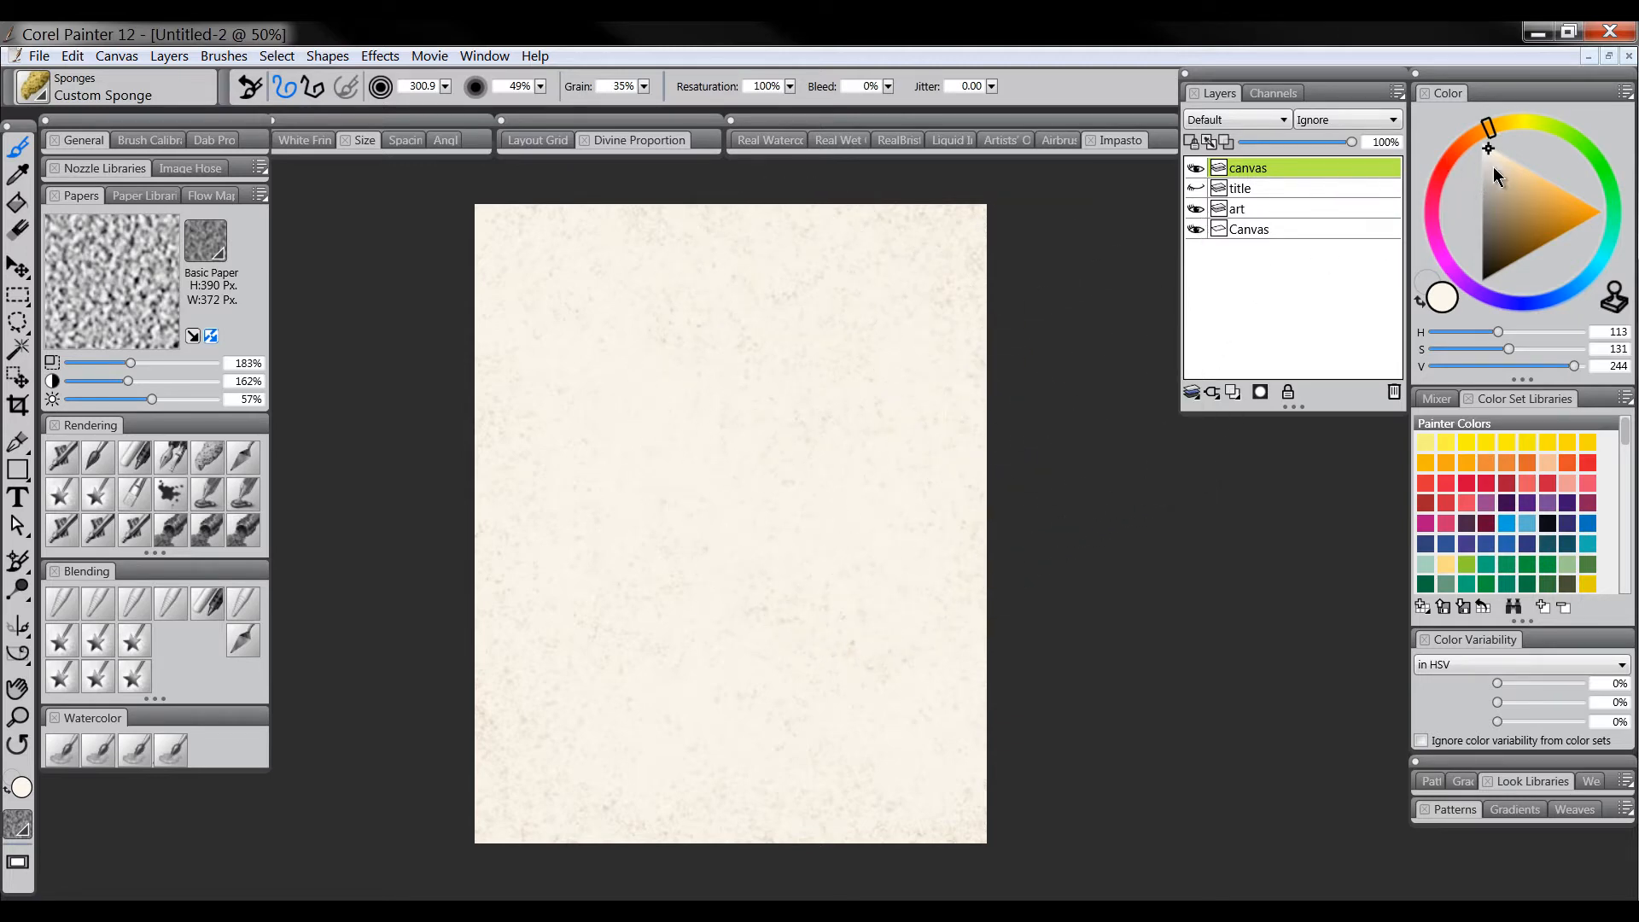
Step: Add a new layer named apple and set its composite method to Multiply
left_click(1233, 393)
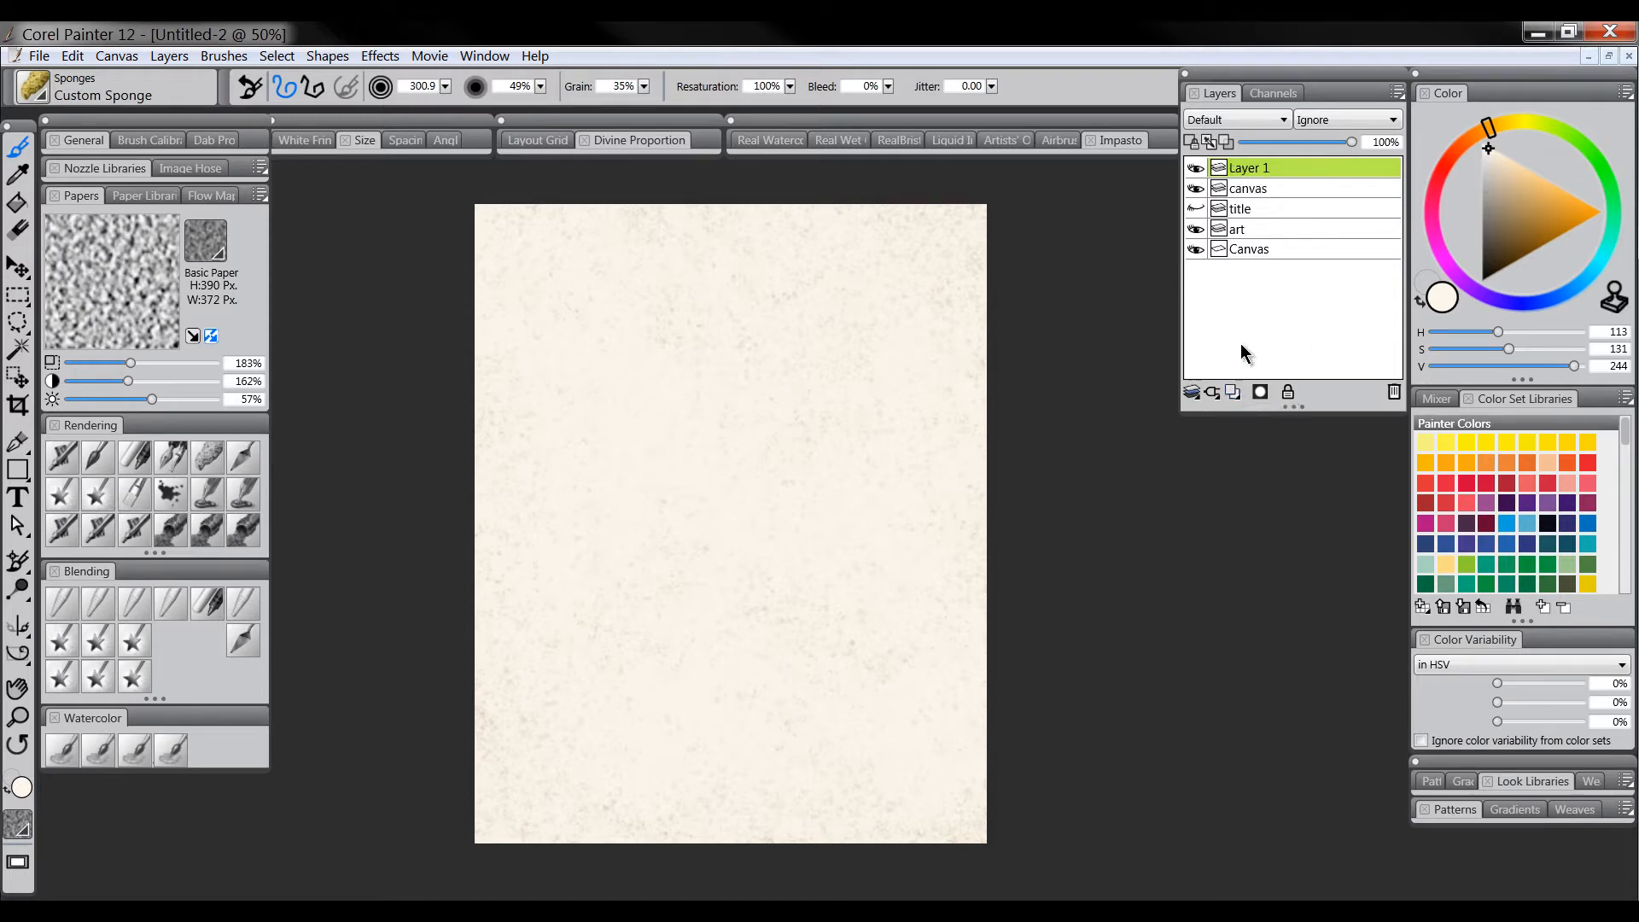
double_click(1250, 167)
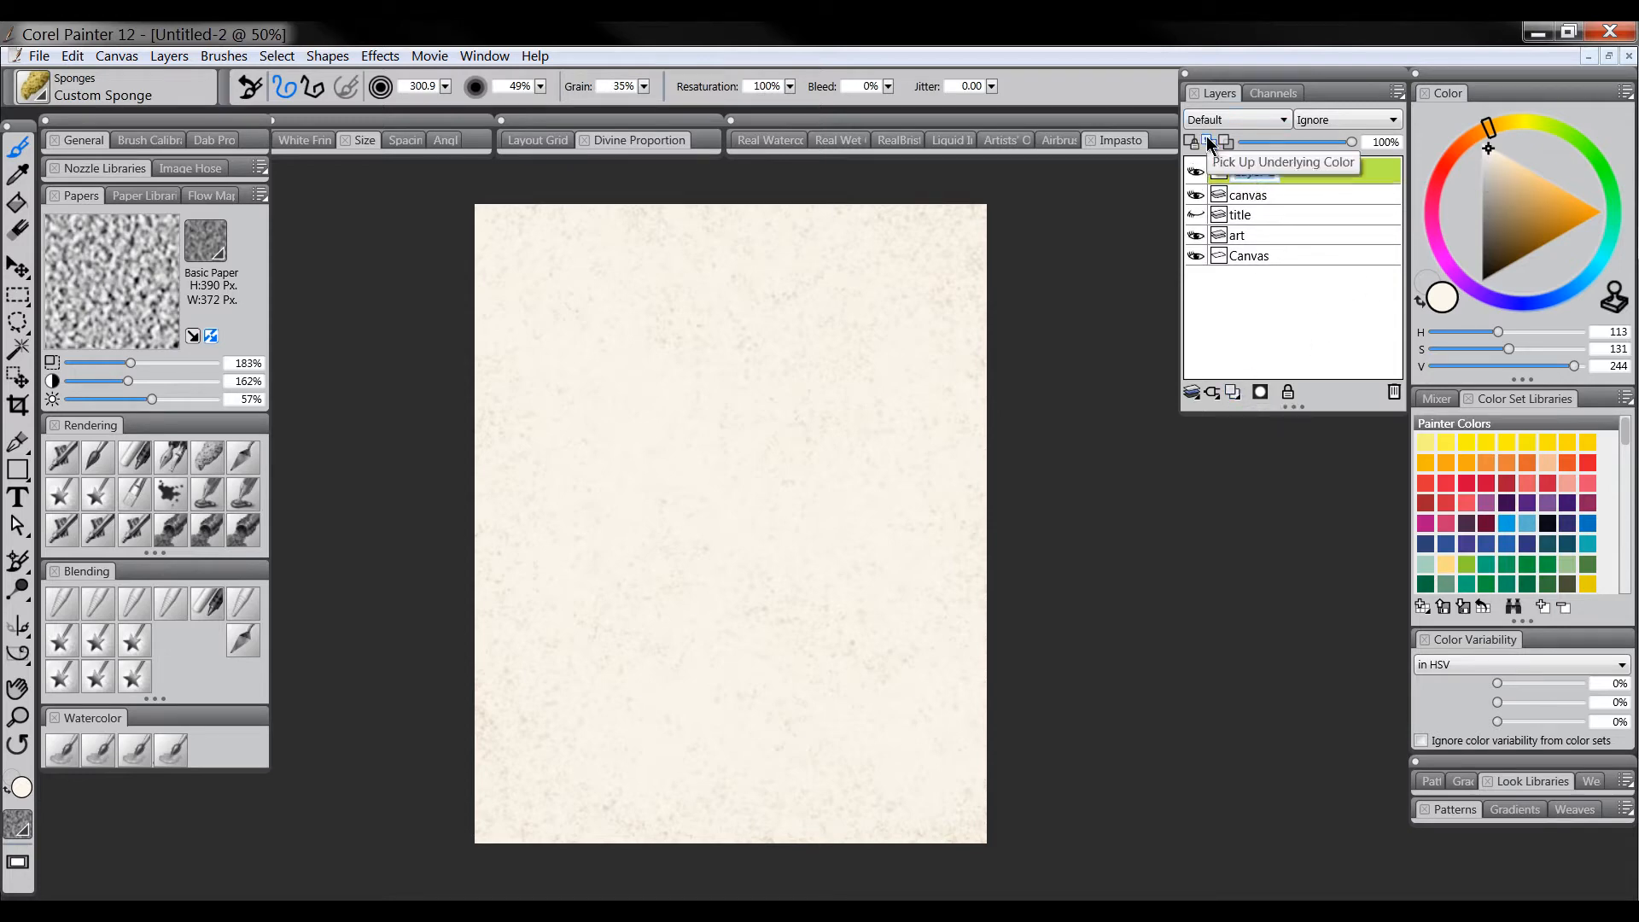
type("apple")
key("Return")
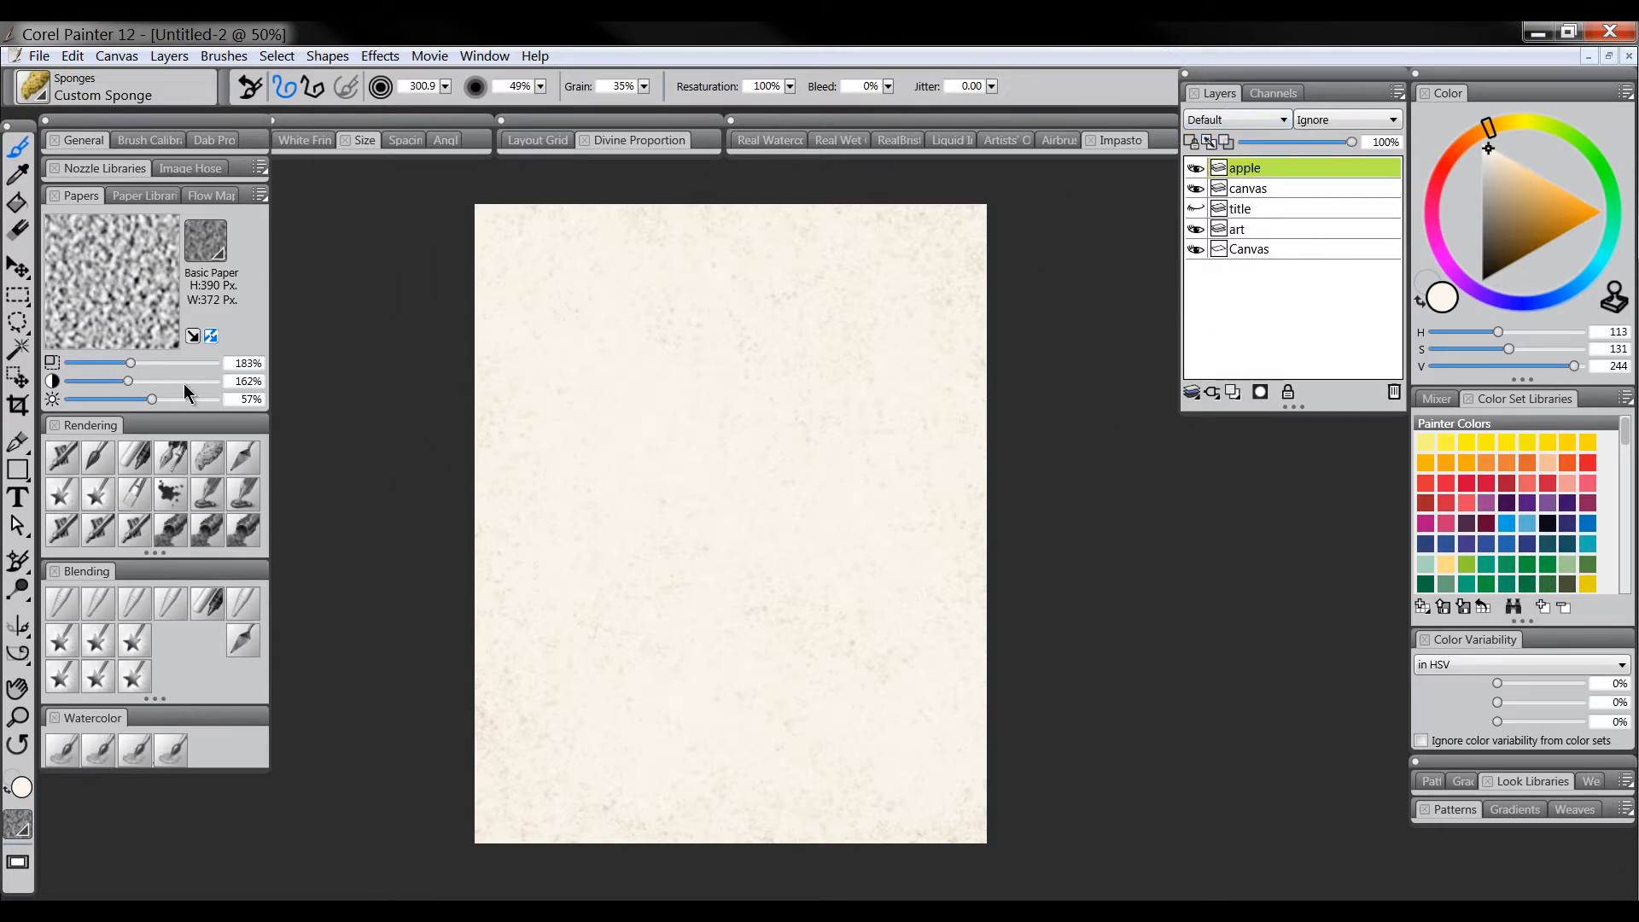
left_click(1242, 121)
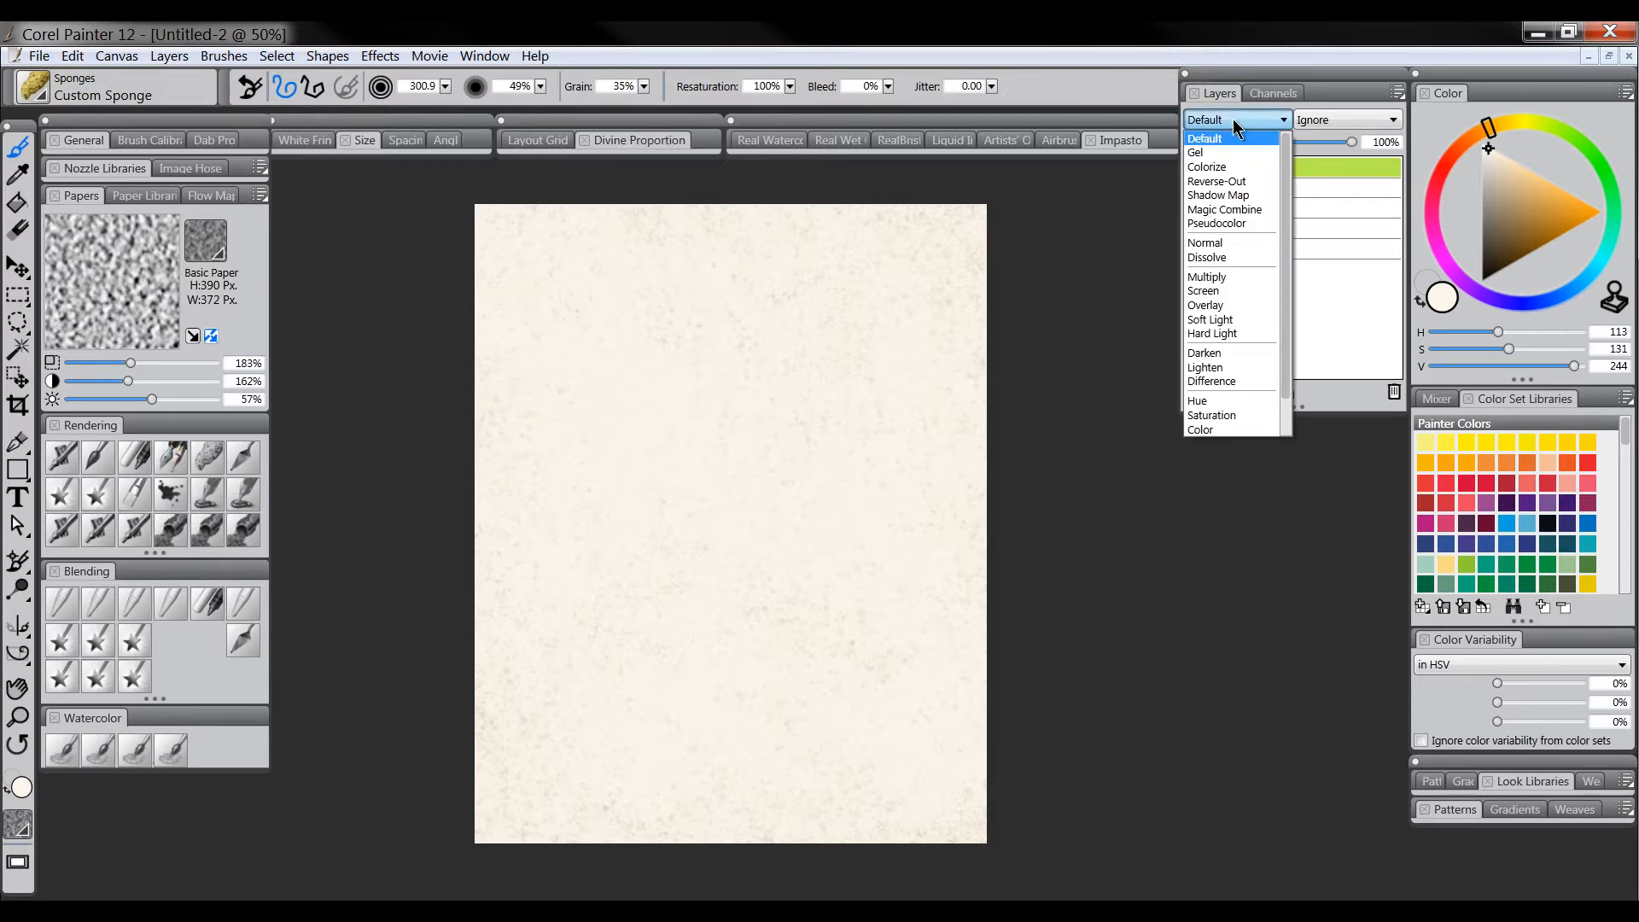
left_click(1221, 277)
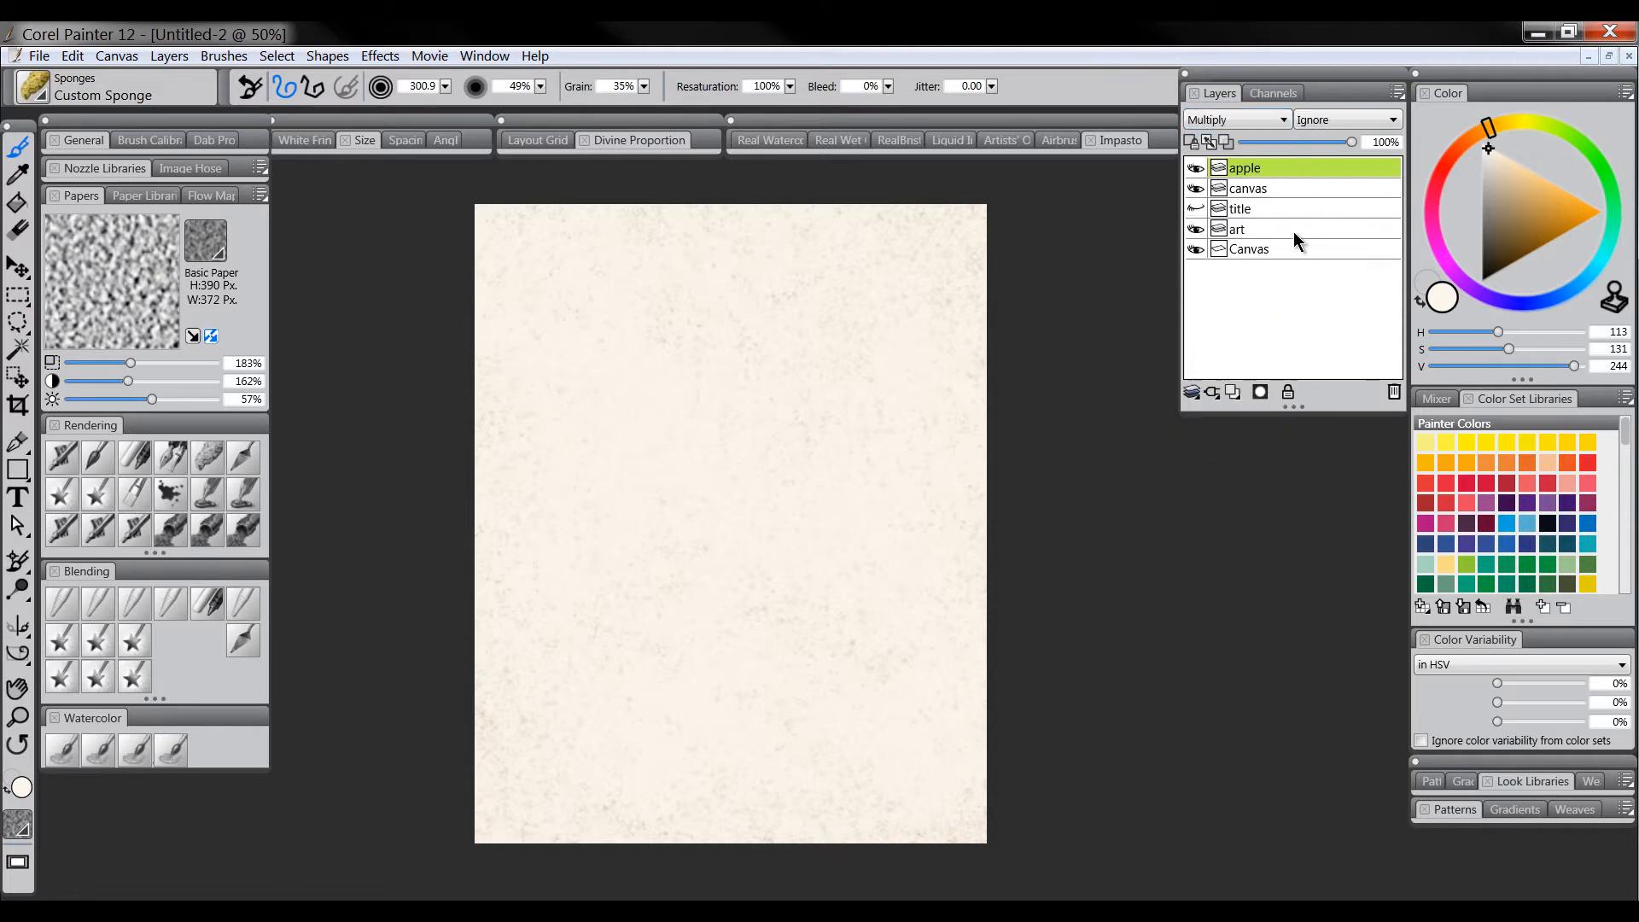
Step: Draw a closed apple outline in muted pink (H 80, S 140, V 193) with the Custom Scratchboard pen at size 24.1
left_click(1443, 190)
left_click_drag(1515, 179, 1515, 176)
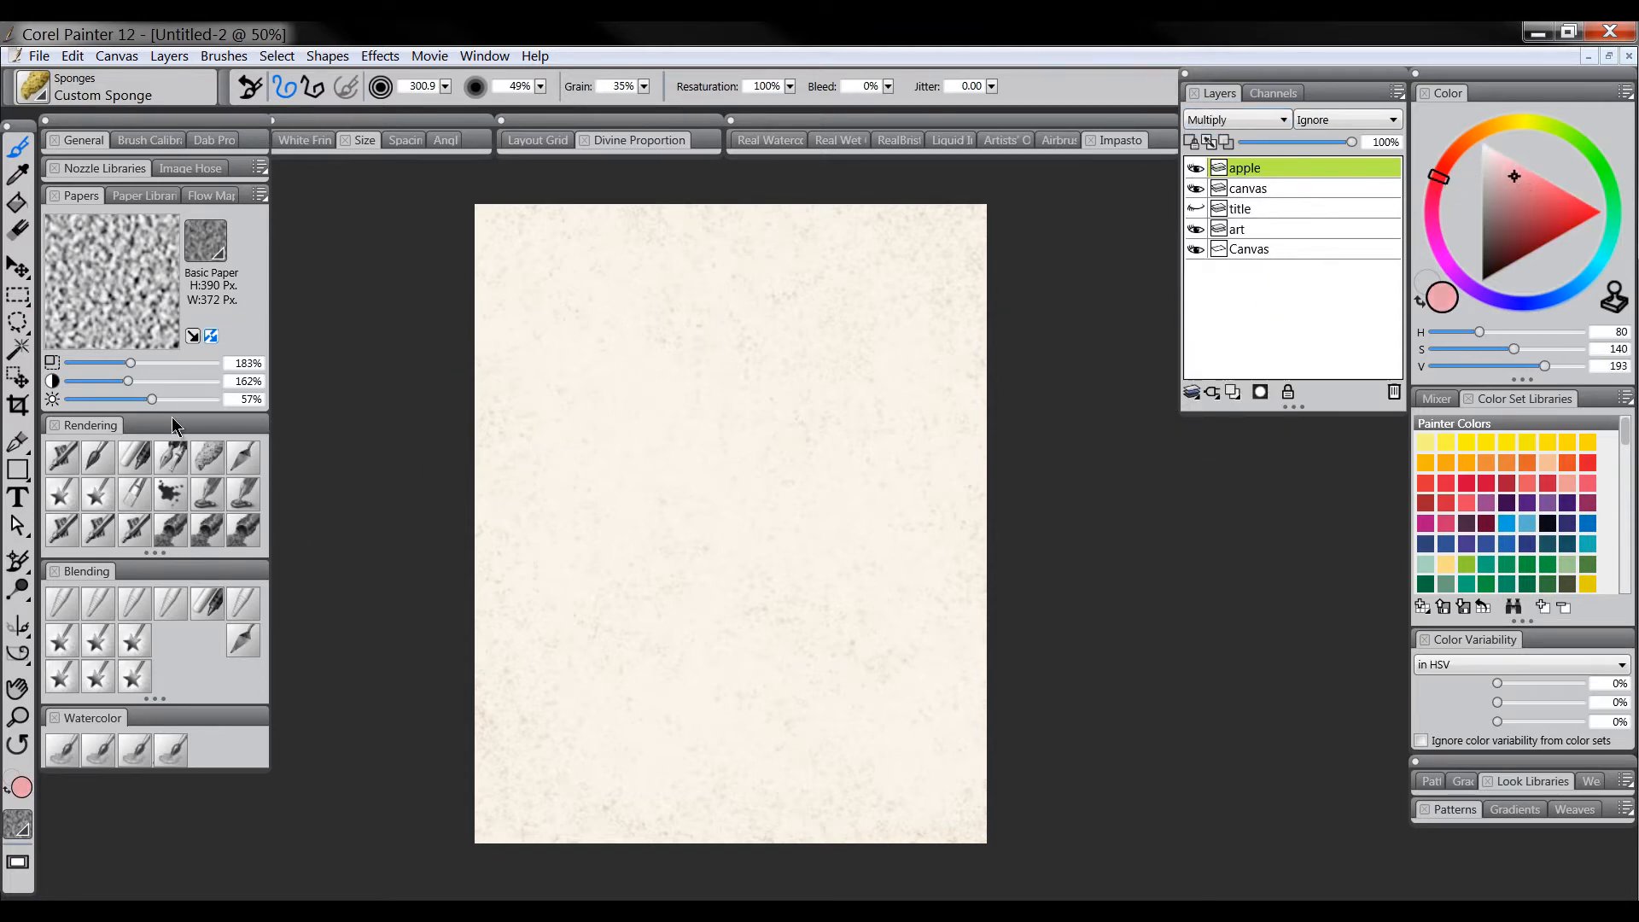
left_click(171, 461)
key("]")
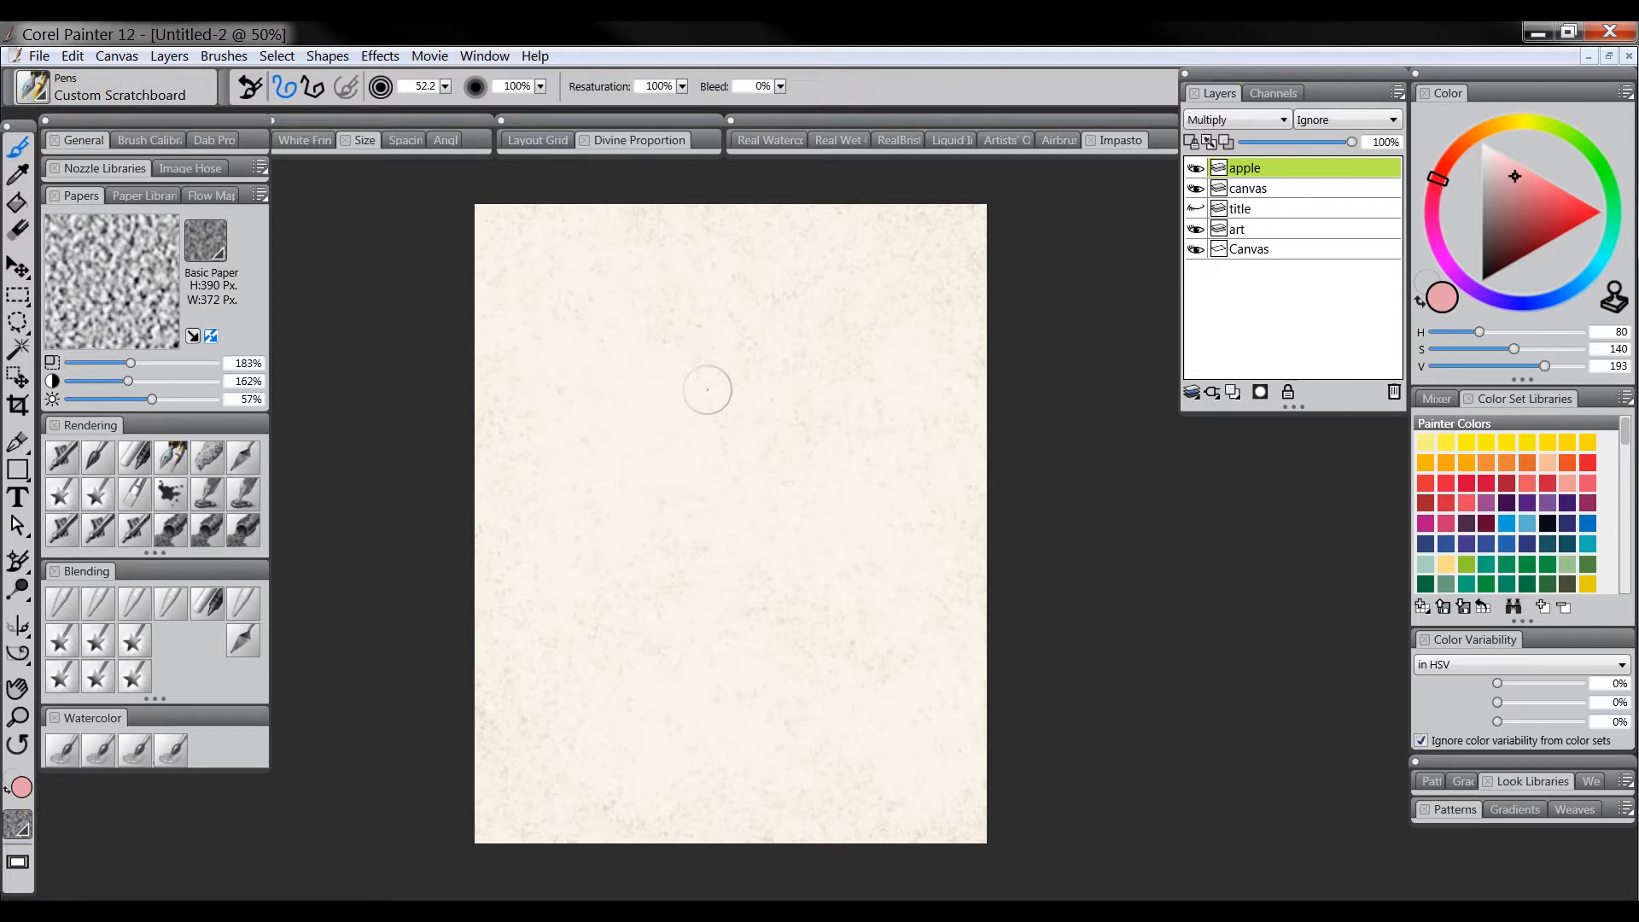
mouse_move(690, 393)
left_mouse_down()
mouse_move(601, 378)
mouse_move(580, 405)
mouse_move(563, 450)
mouse_move(587, 590)
mouse_move(626, 619)
mouse_move(773, 615)
mouse_move(818, 570)
mouse_move(858, 486)
mouse_move(832, 406)
mouse_move(784, 372)
mouse_move(691, 387)
left_mouse_up()
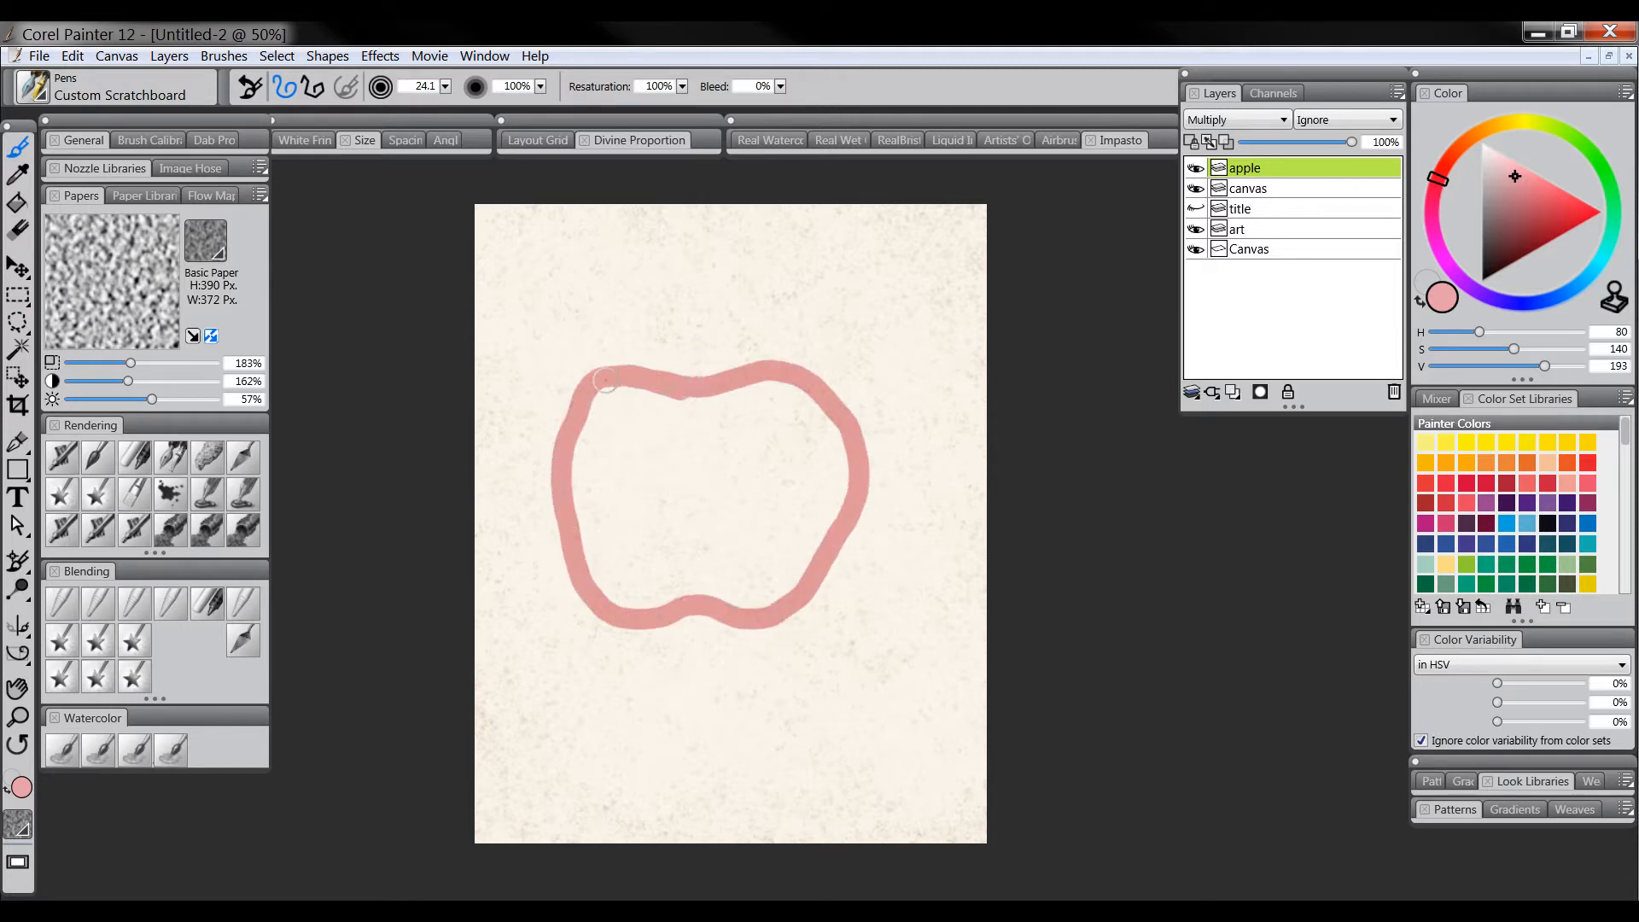
Step: Enlarge the pen to size 68.4 and paint the inside of the apple outline solid pink
key("]")
key("]")
key("]")
key("]")
key("]")
key("]")
key("]")
key("]")
key("]")
mouse_move(597, 473)
left_mouse_down()
mouse_move(617, 552)
mouse_move(698, 580)
mouse_move(750, 557)
mouse_move(743, 590)
mouse_move(775, 572)
mouse_move(809, 434)
mouse_move(795, 415)
mouse_move(657, 450)
mouse_move(647, 410)
mouse_move(611, 410)
mouse_move(597, 458)
mouse_move(661, 497)
mouse_move(660, 521)
mouse_move(730, 524)
mouse_move(749, 474)
left_mouse_up()
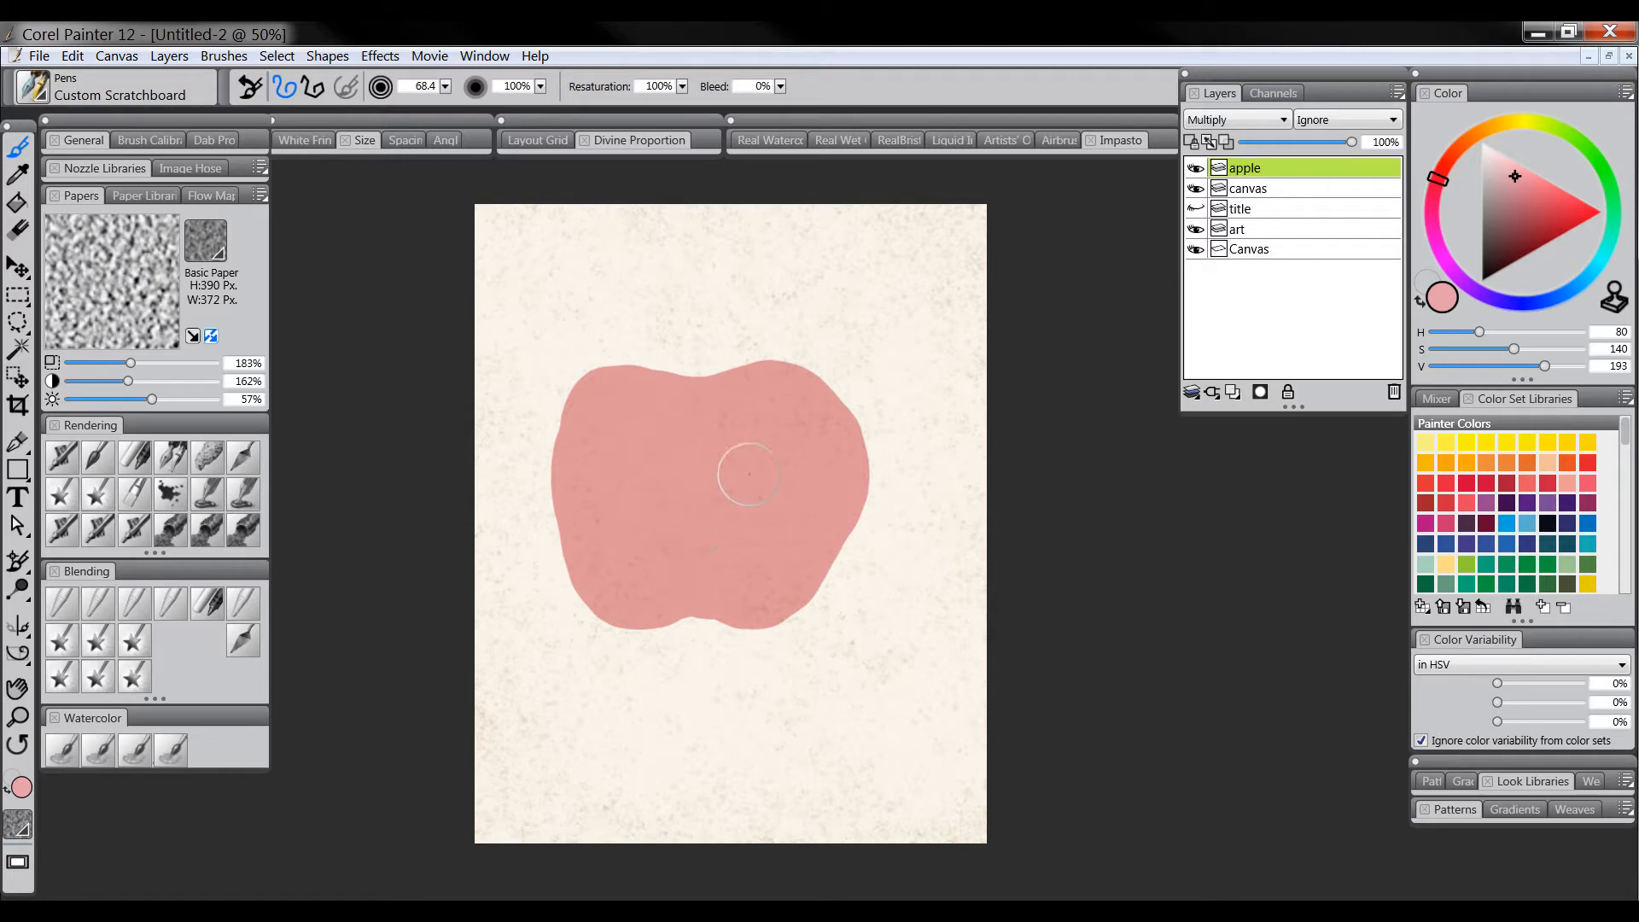
Step: Soften the edges of the pink apple shape with the Diffuse Blur blender at size 84.9
left_click(64, 602)
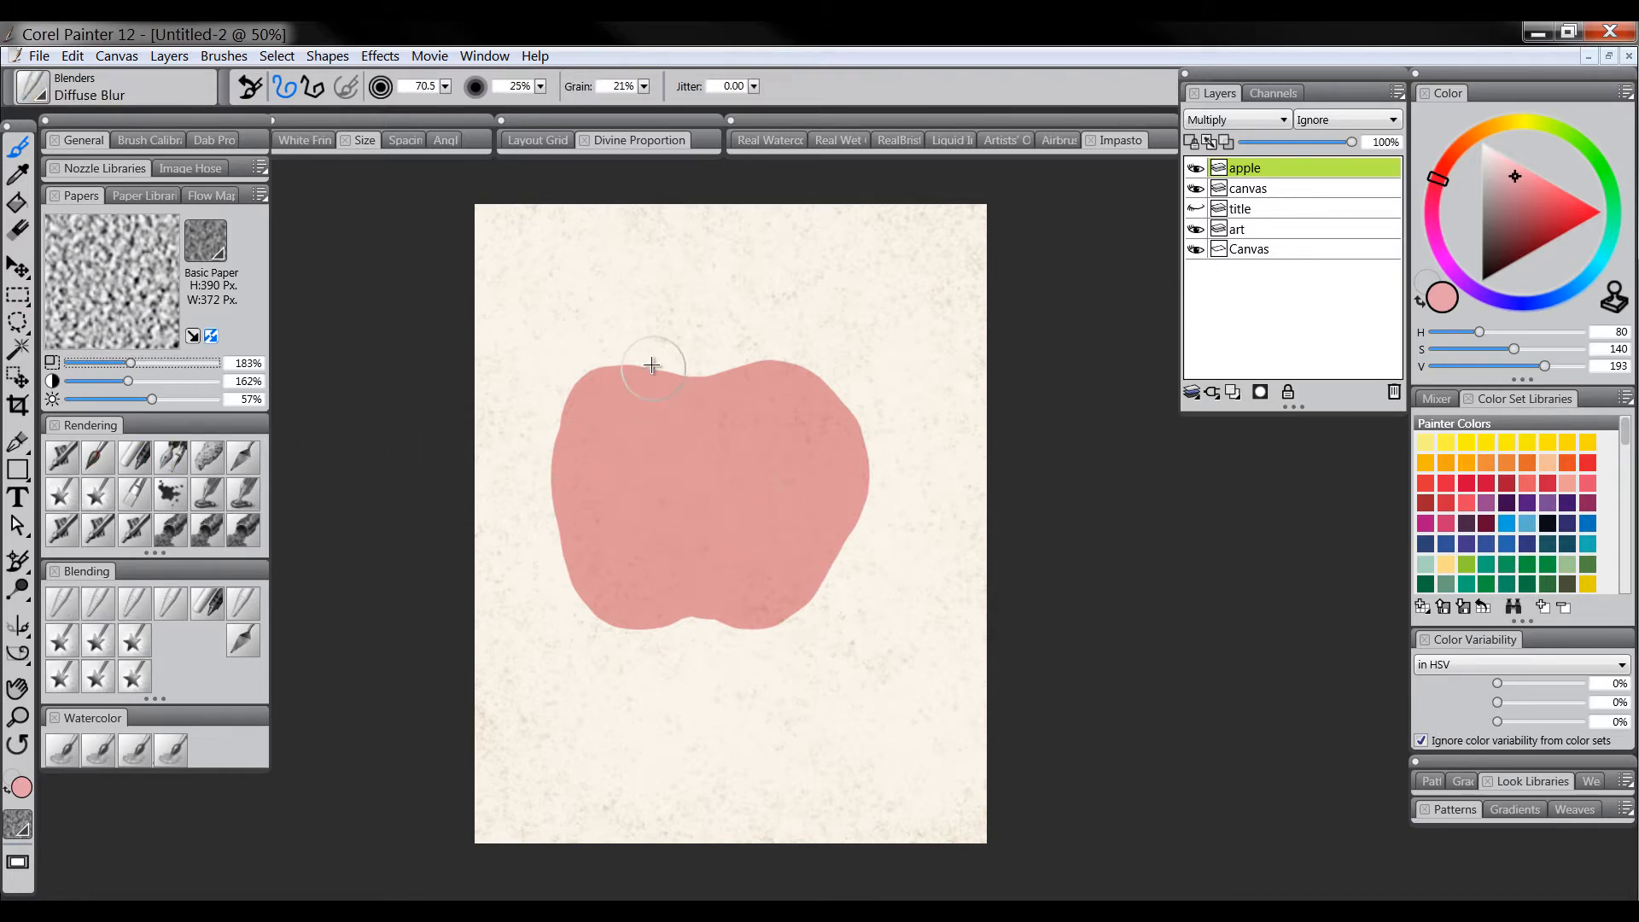
mouse_move(669, 392)
left_mouse_down()
mouse_move(584, 400)
mouse_move(558, 449)
mouse_move(578, 453)
mouse_move(558, 551)
mouse_move(580, 553)
mouse_move(592, 627)
mouse_move(654, 604)
mouse_move(684, 627)
mouse_move(798, 617)
mouse_move(859, 530)
mouse_move(853, 467)
mouse_move(776, 378)
mouse_move(683, 398)
mouse_move(689, 421)
mouse_move(796, 383)
mouse_move(854, 519)
mouse_move(768, 615)
mouse_move(609, 631)
mouse_move(543, 448)
left_mouse_up()
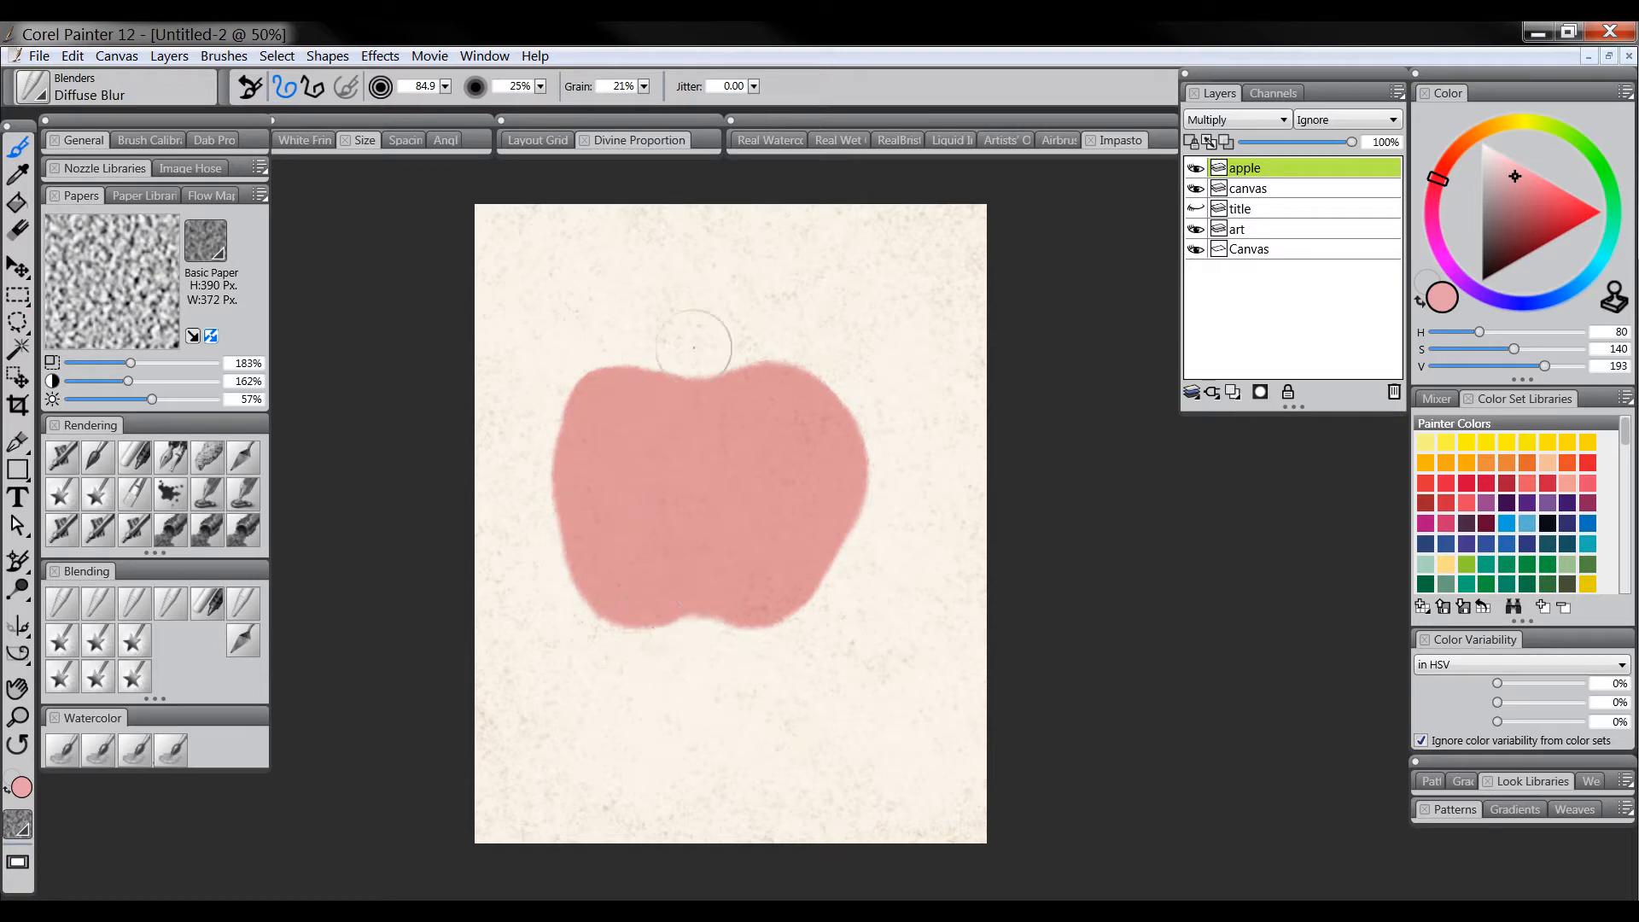
Step: Add a new layer named seurat and choose the Artists Seurat brush with a dark red (H 79, S 102, V 105)
left_click(1233, 393)
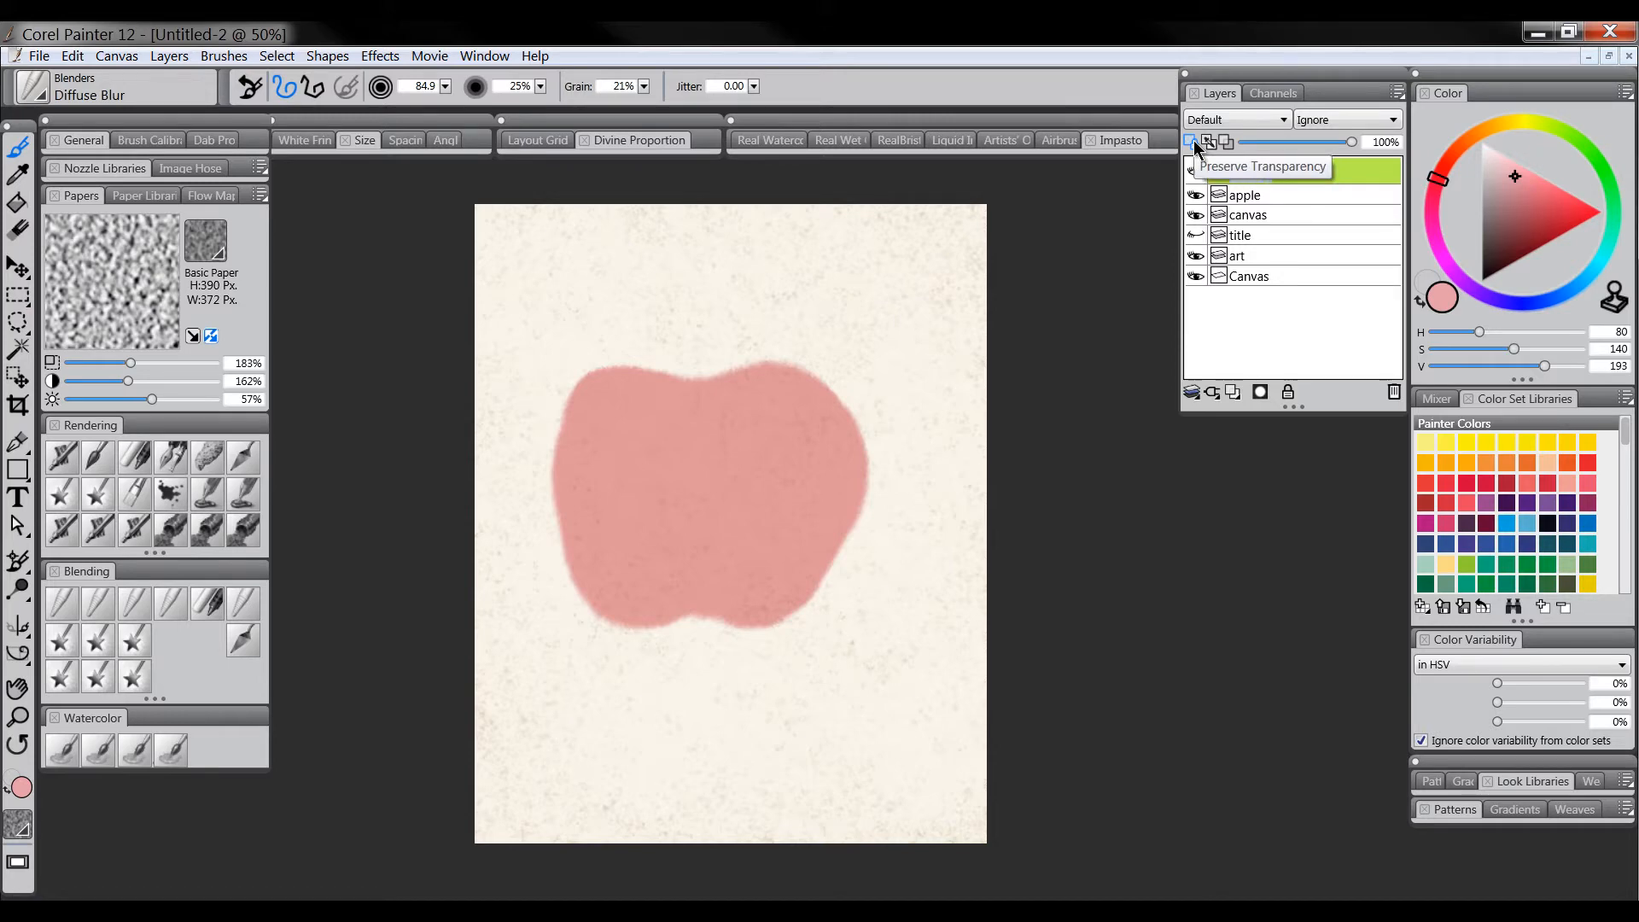
key("Return")
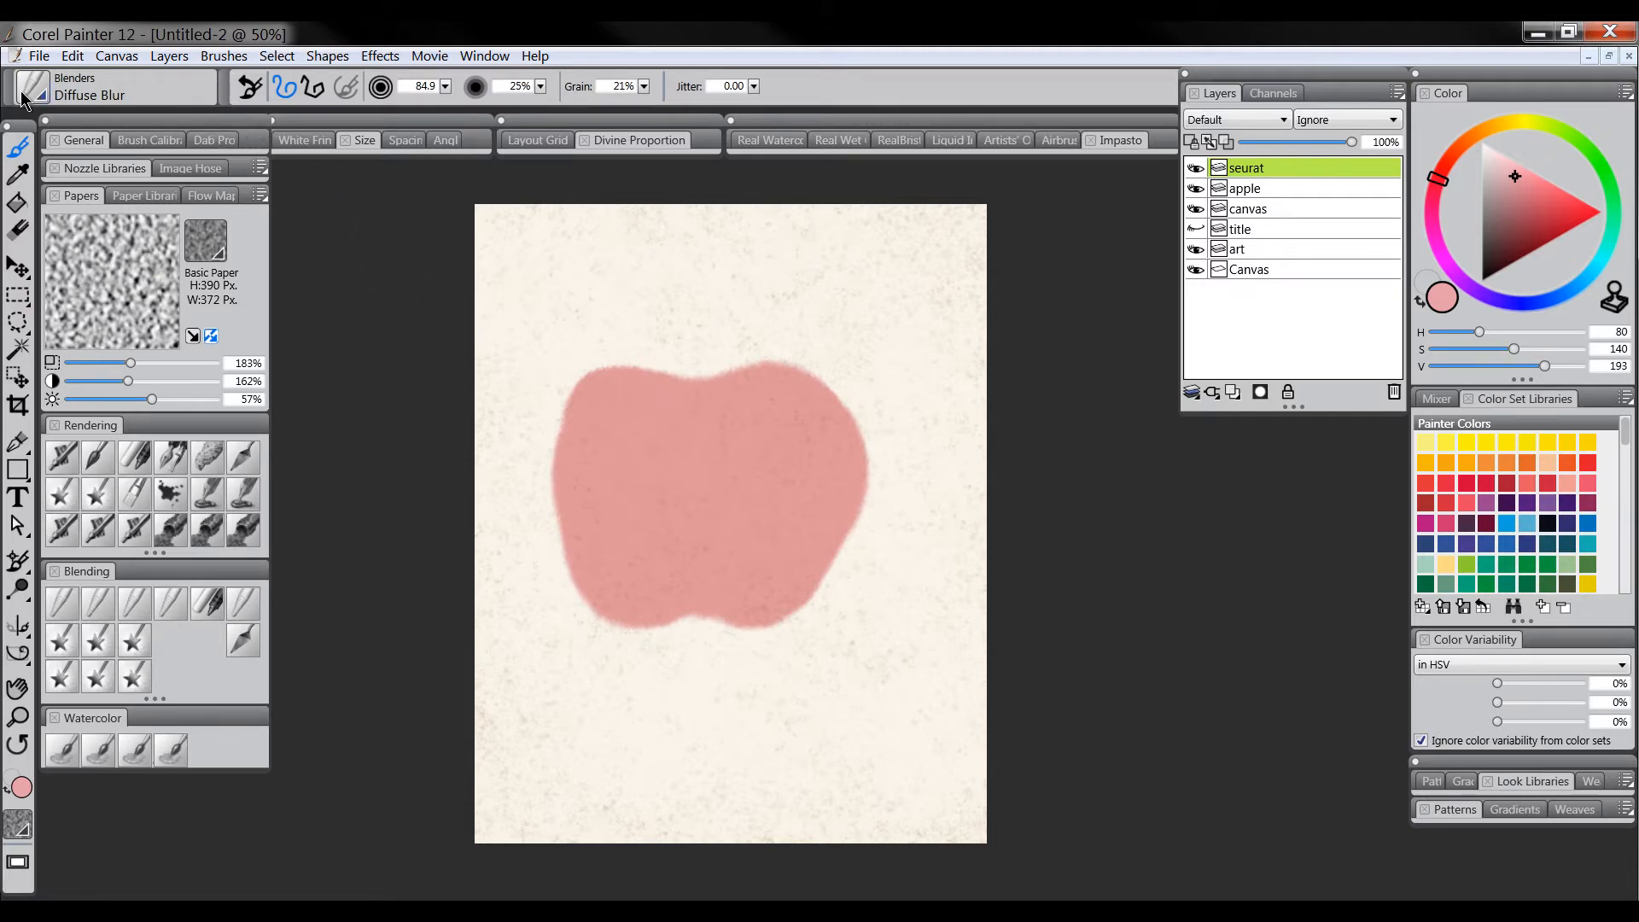
left_click(245, 496)
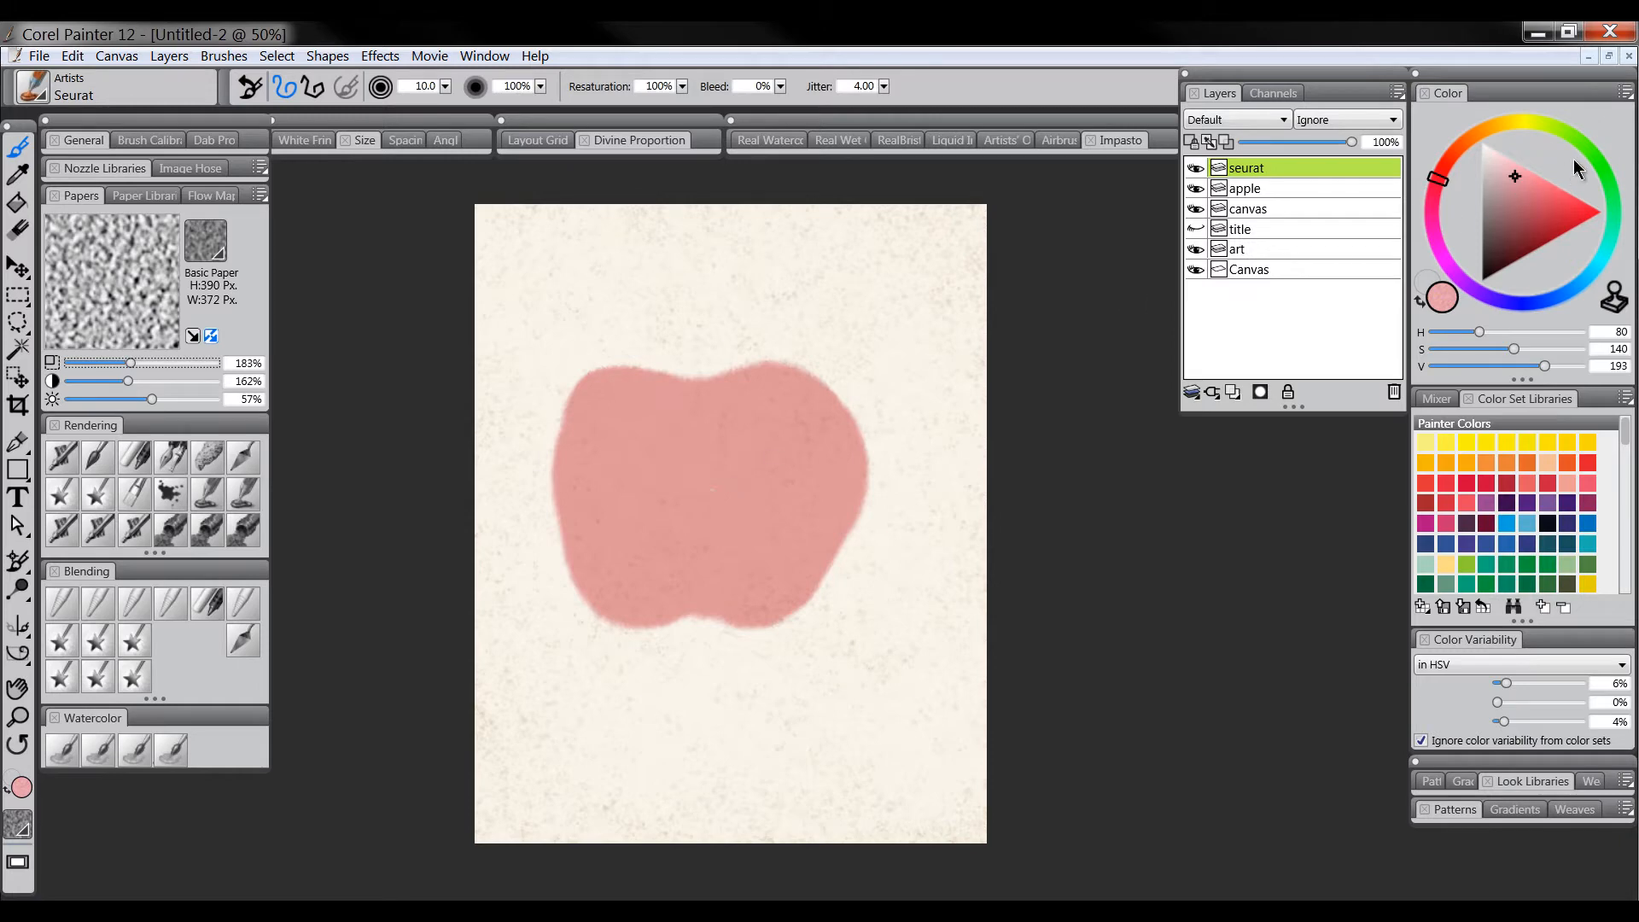
left_click_drag(1545, 222, 1525, 228)
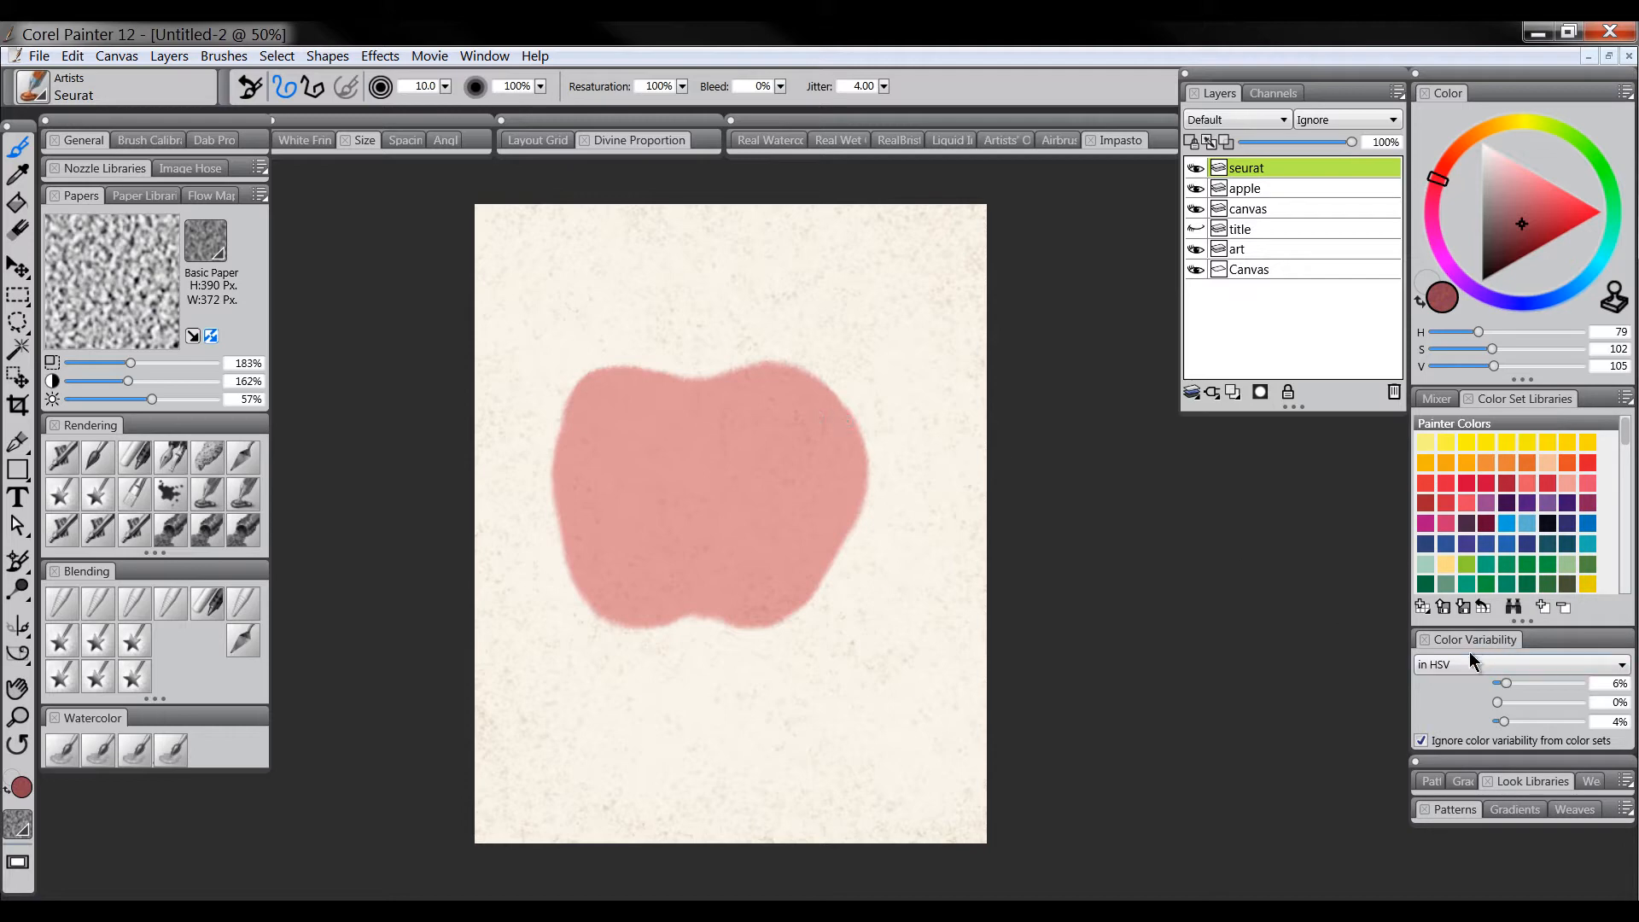
left_click(481, 55)
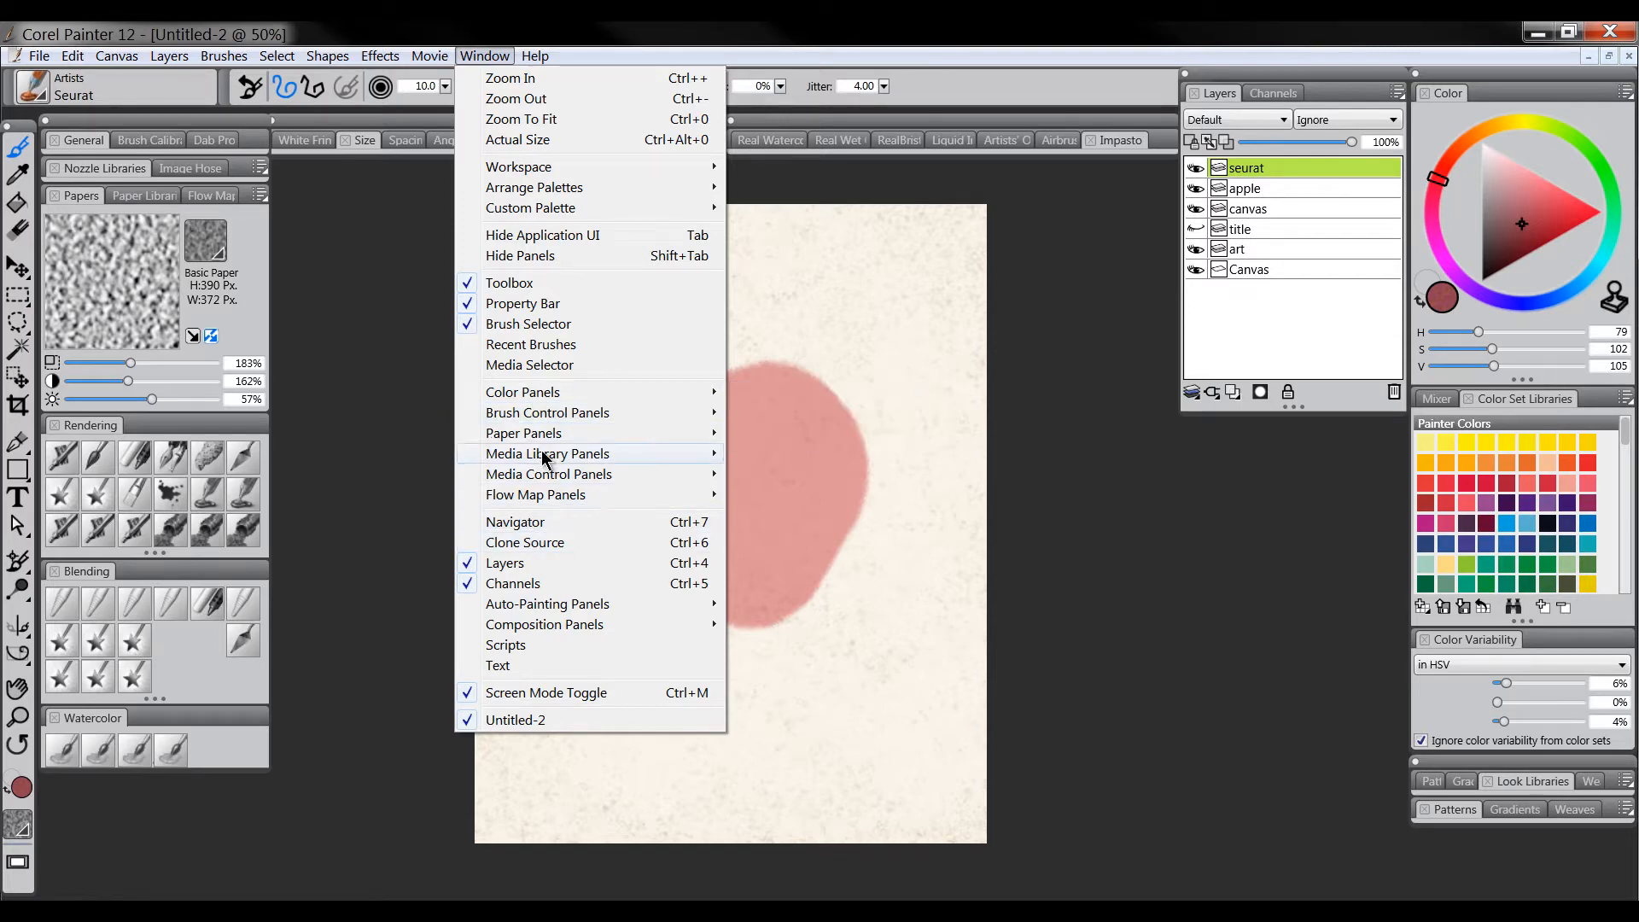
mouse_move(541, 414)
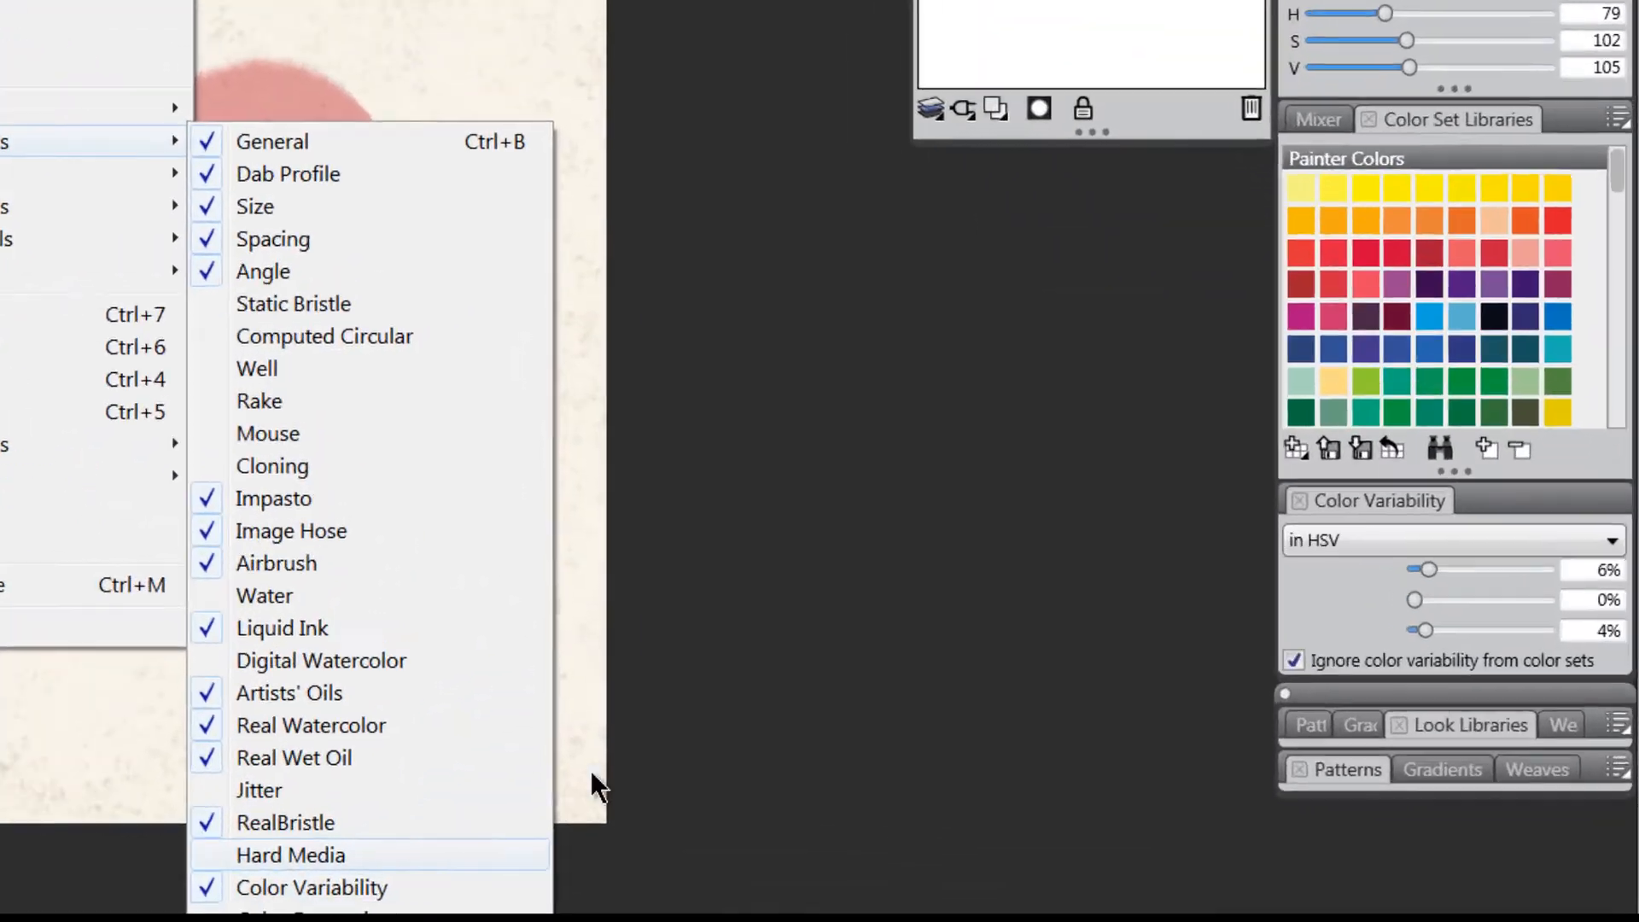
left_click(592, 772)
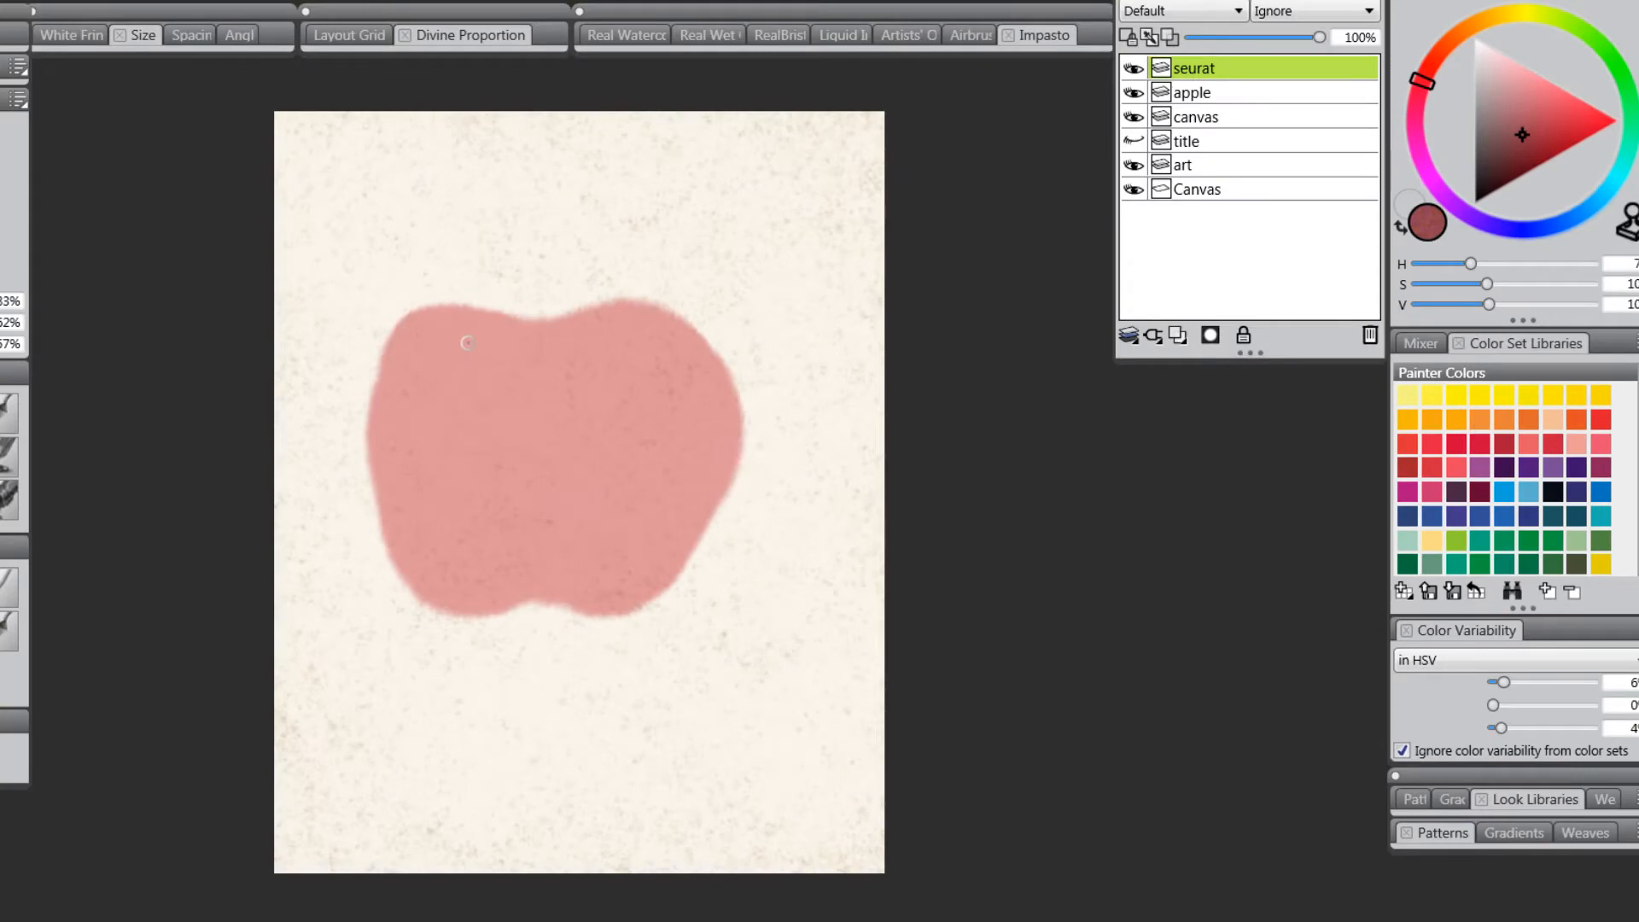
Step: Try a zigzag of Seurat dots at size 10 and a small patch at size 4 on the apple
mouse_move(435, 353)
left_mouse_down()
mouse_move(639, 480)
mouse_move(597, 509)
mouse_move(485, 510)
mouse_move(440, 539)
mouse_move(638, 581)
left_mouse_up()
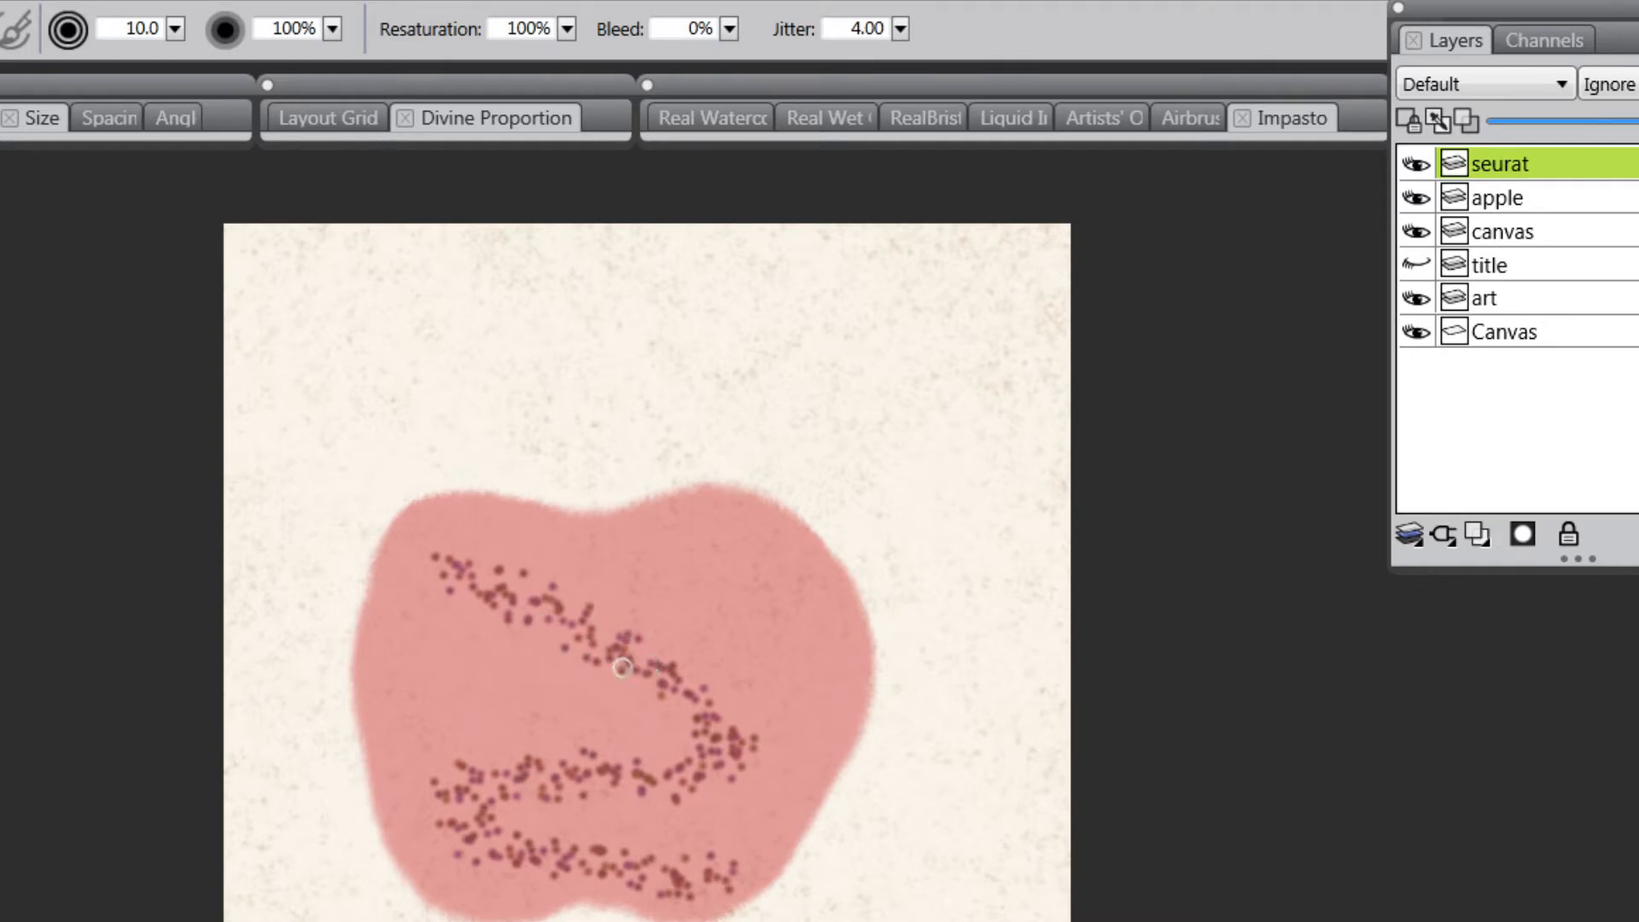
mouse_move(722, 565)
left_mouse_down("ctrl+alt")
mouse_move(888, 663)
mouse_move(862, 502)
mouse_move(732, 443)
mouse_move(529, 509)
mouse_move(626, 532)
mouse_move(662, 573)
mouse_move(702, 569)
mouse_move(709, 613)
left_mouse_up("ctrl+alt")
key("ctrl+z")
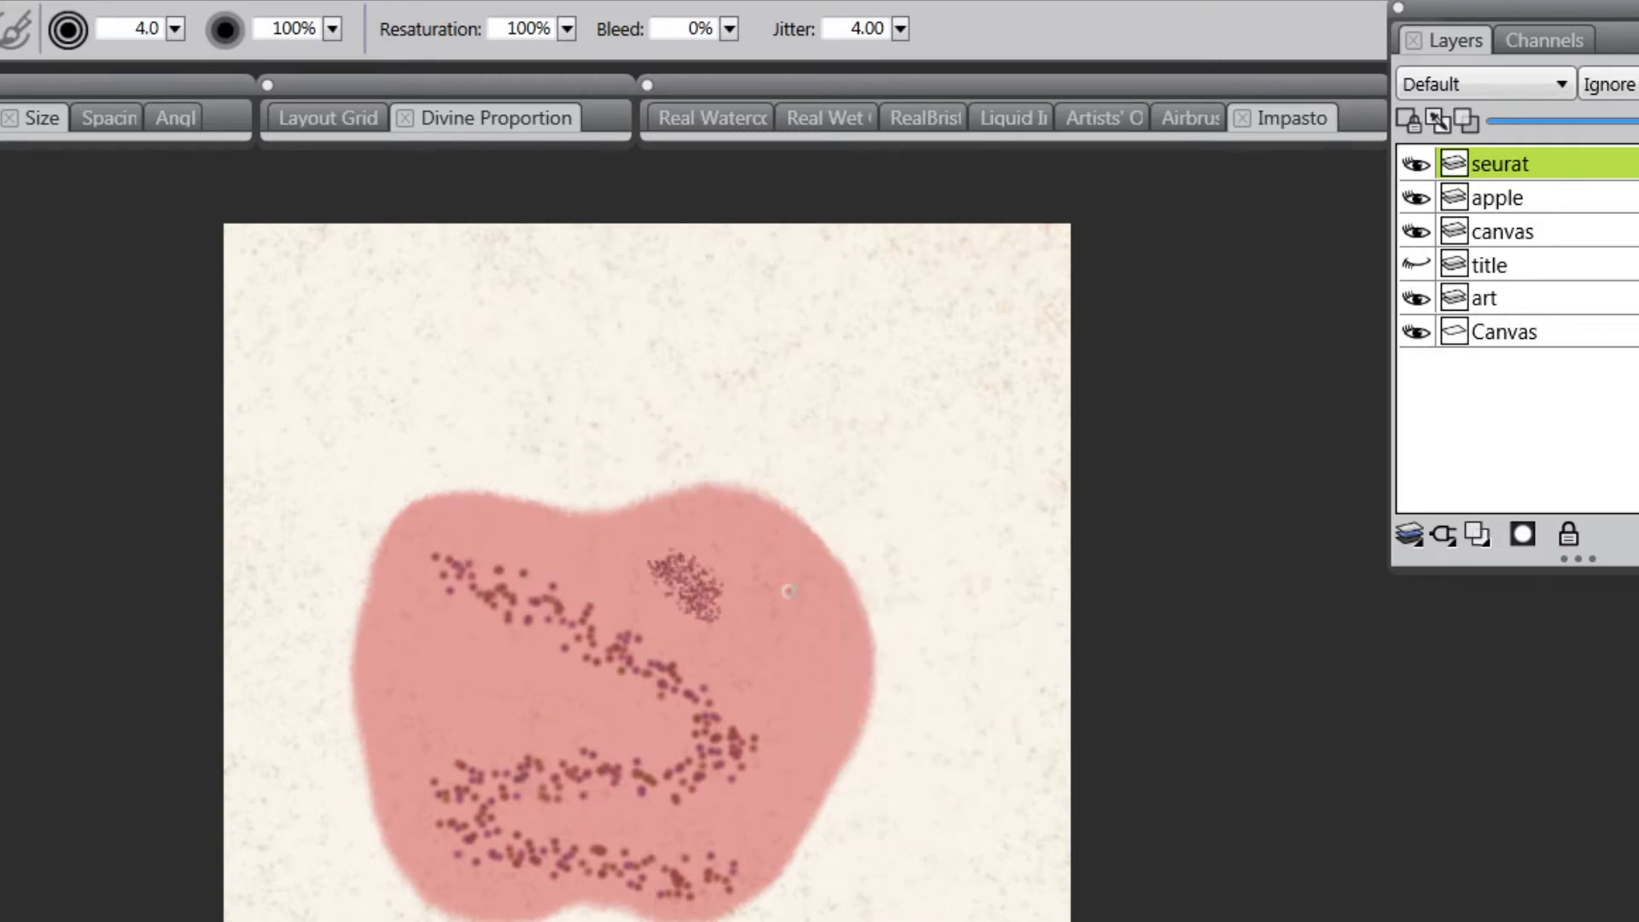
key("ctrl+z")
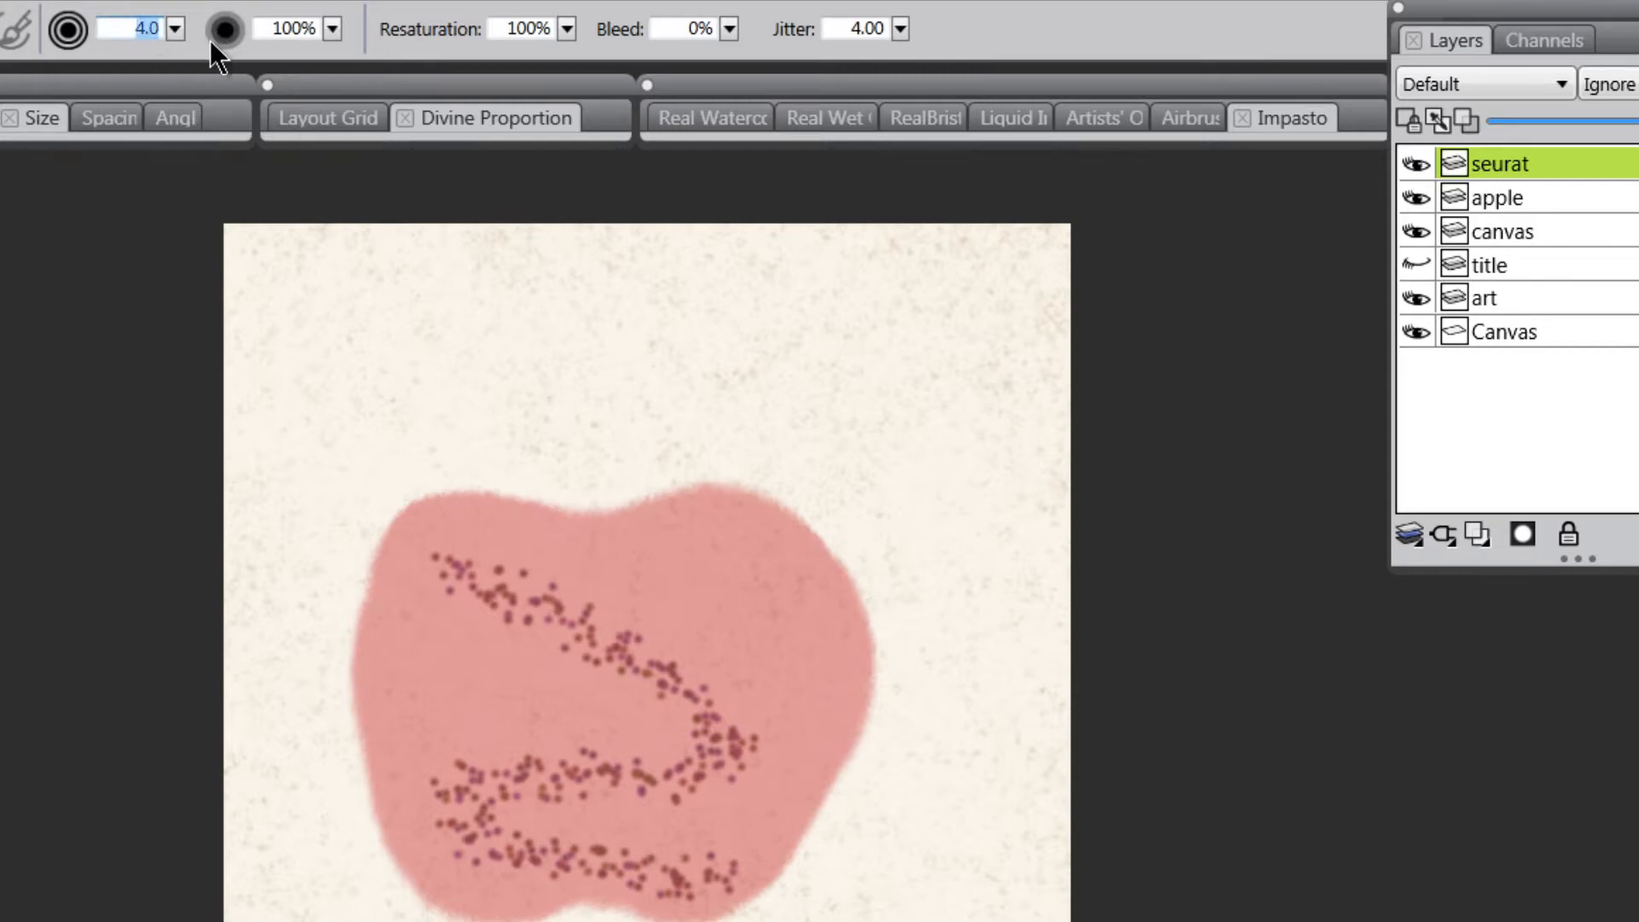
Step: Undo the remaining test dots and cover the whole apple shape with dark red dots at brush size 10
type("10")
key("Return")
key("ctrl+z")
mouse_move(457, 558)
left_mouse_down()
mouse_move(416, 556)
mouse_move(419, 540)
mouse_move(408, 574)
mouse_move(420, 533)
mouse_move(448, 518)
mouse_move(550, 522)
mouse_move(455, 501)
mouse_move(387, 574)
mouse_move(386, 555)
mouse_move(364, 736)
mouse_move(413, 860)
mouse_move(394, 843)
mouse_move(430, 884)
mouse_move(522, 906)
mouse_move(473, 908)
mouse_move(627, 886)
mouse_move(631, 901)
mouse_move(596, 904)
mouse_move(713, 902)
mouse_move(746, 828)
mouse_move(710, 854)
mouse_move(725, 847)
mouse_move(690, 892)
mouse_move(717, 895)
mouse_move(706, 906)
mouse_move(725, 888)
mouse_move(692, 909)
mouse_move(764, 872)
mouse_move(838, 761)
mouse_move(865, 672)
mouse_move(843, 587)
mouse_move(776, 521)
mouse_move(696, 497)
mouse_move(599, 521)
mouse_move(476, 509)
left_mouse_up()
mouse_move(402, 561)
left_mouse_down()
mouse_move(406, 699)
mouse_move(395, 661)
mouse_move(424, 855)
mouse_move(454, 875)
mouse_move(482, 828)
mouse_move(531, 882)
mouse_move(537, 848)
mouse_move(694, 854)
mouse_move(653, 885)
mouse_move(754, 779)
mouse_move(738, 790)
mouse_move(777, 793)
mouse_move(798, 668)
mouse_move(787, 700)
mouse_move(744, 551)
mouse_move(789, 550)
mouse_move(737, 526)
mouse_move(619, 567)
mouse_move(605, 597)
mouse_move(580, 563)
mouse_move(462, 569)
mouse_move(474, 593)
mouse_move(510, 597)
mouse_move(442, 737)
mouse_move(508, 723)
mouse_move(468, 802)
mouse_move(612, 849)
mouse_move(664, 785)
mouse_move(725, 750)
mouse_move(694, 719)
mouse_move(673, 617)
mouse_move(600, 667)
mouse_move(610, 628)
mouse_move(509, 645)
mouse_move(585, 676)
mouse_move(597, 742)
mouse_move(660, 782)
mouse_move(660, 733)
mouse_move(550, 885)
mouse_move(755, 802)
mouse_move(788, 726)
mouse_move(752, 639)
mouse_move(834, 597)
mouse_move(832, 738)
mouse_move(787, 639)
mouse_move(648, 681)
mouse_move(653, 624)
mouse_move(538, 554)
mouse_move(673, 535)
mouse_move(593, 663)
mouse_move(471, 736)
mouse_move(413, 600)
mouse_move(469, 827)
mouse_move(521, 808)
mouse_move(411, 762)
mouse_move(470, 599)
mouse_move(412, 592)
mouse_move(581, 688)
mouse_move(539, 758)
mouse_move(606, 765)
mouse_move(626, 795)
mouse_move(709, 828)
left_mouse_up()
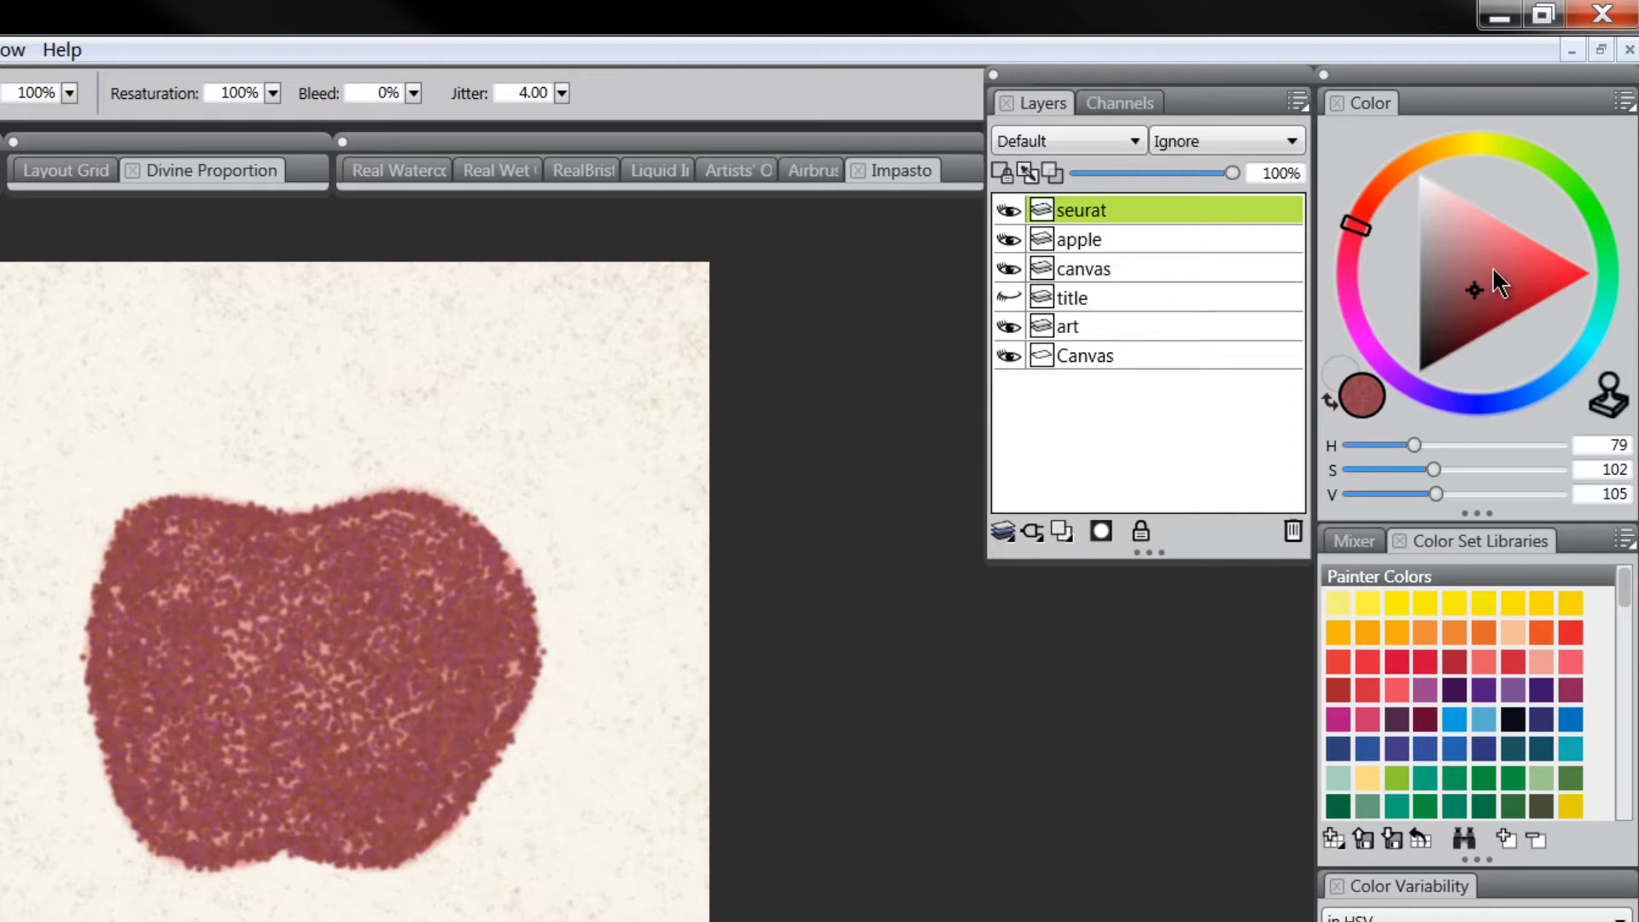
Step: Dab lighter red dots (H 81, S 107, V 136) over the apple's right half, upper-left bump and lower-left edge
left_click(1488, 267)
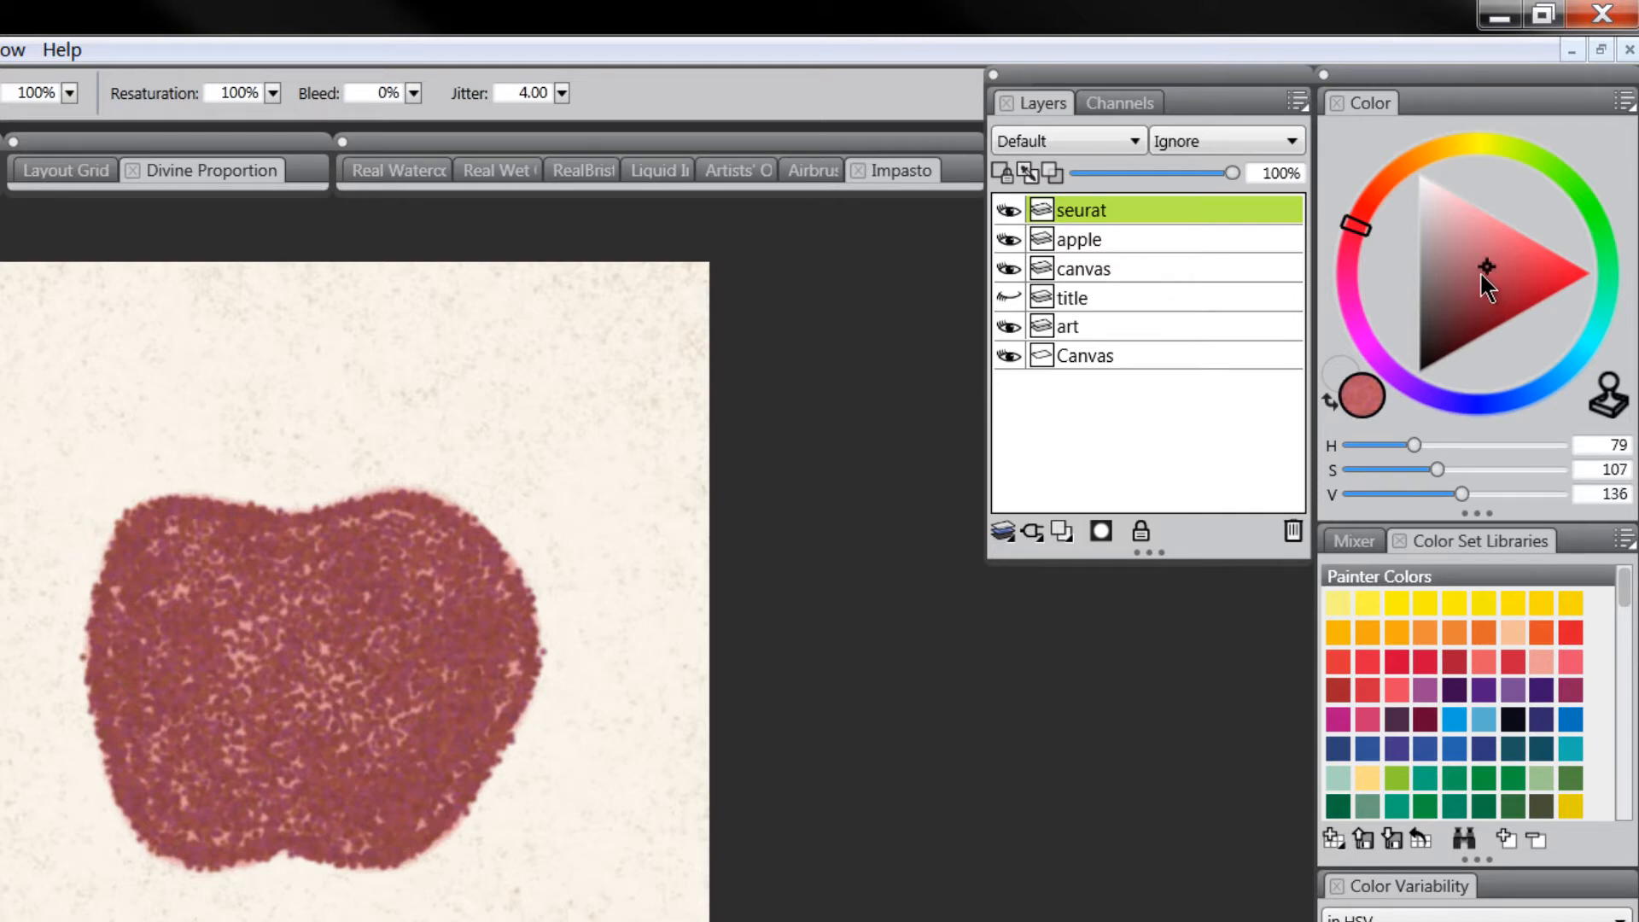
left_click(1361, 219)
mouse_move(438, 544)
left_mouse_down()
mouse_move(340, 576)
mouse_move(424, 520)
mouse_move(350, 536)
mouse_move(332, 571)
mouse_move(416, 603)
mouse_move(455, 702)
mouse_move(477, 631)
mouse_move(462, 585)
mouse_move(510, 666)
mouse_move(418, 772)
mouse_move(359, 719)
mouse_move(314, 616)
mouse_move(438, 731)
mouse_move(389, 801)
mouse_move(368, 798)
mouse_move(448, 697)
mouse_move(365, 561)
mouse_move(306, 571)
mouse_move(197, 563)
left_mouse_up()
mouse_move(113, 686)
left_mouse_down()
mouse_move(169, 836)
mouse_move(156, 820)
mouse_move(212, 855)
mouse_move(128, 631)
mouse_move(284, 602)
left_mouse_up()
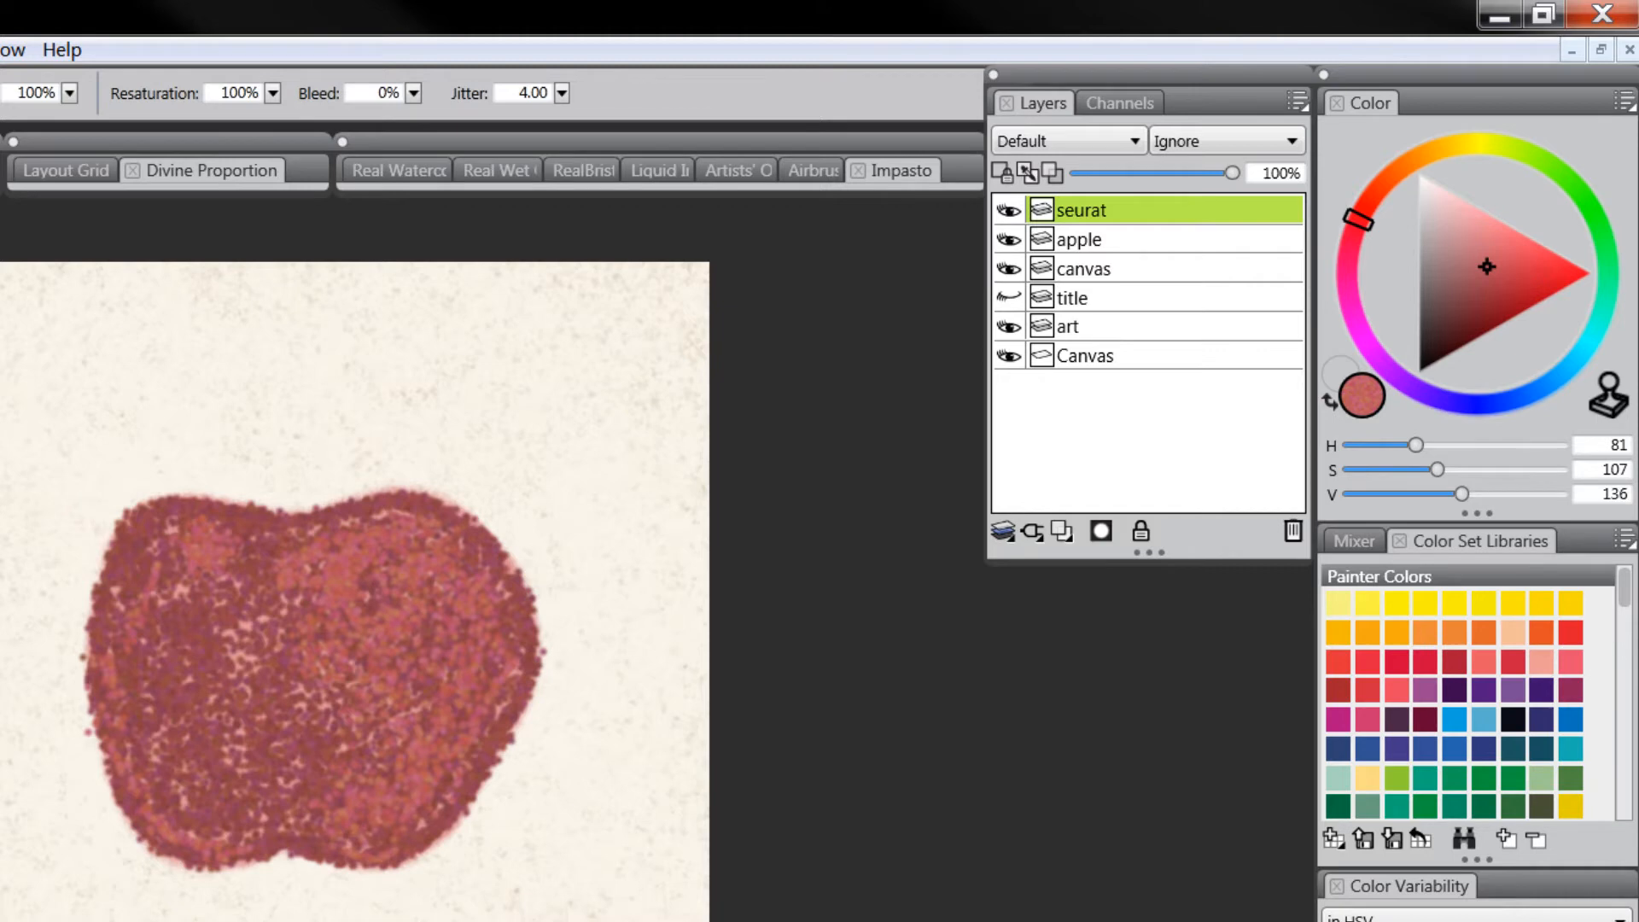
Step: Add brighter coral dots (H 81, S 148, V 160) to the apple's upper-right area and along its lower-left edge
key("m")
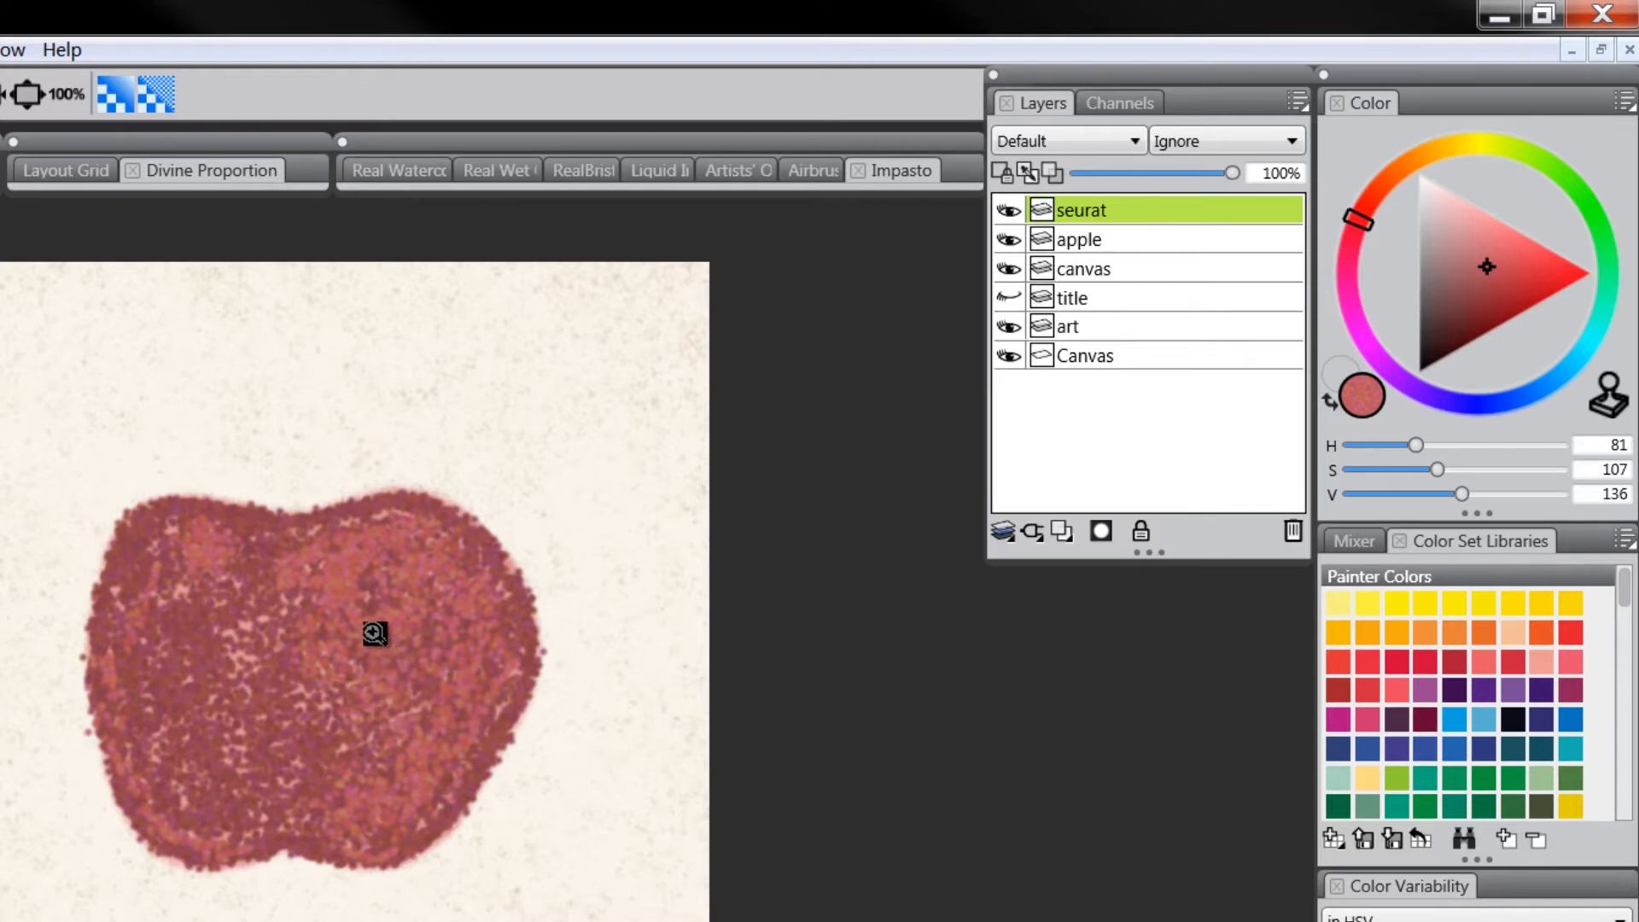
scroll(352, 728, "down", 7)
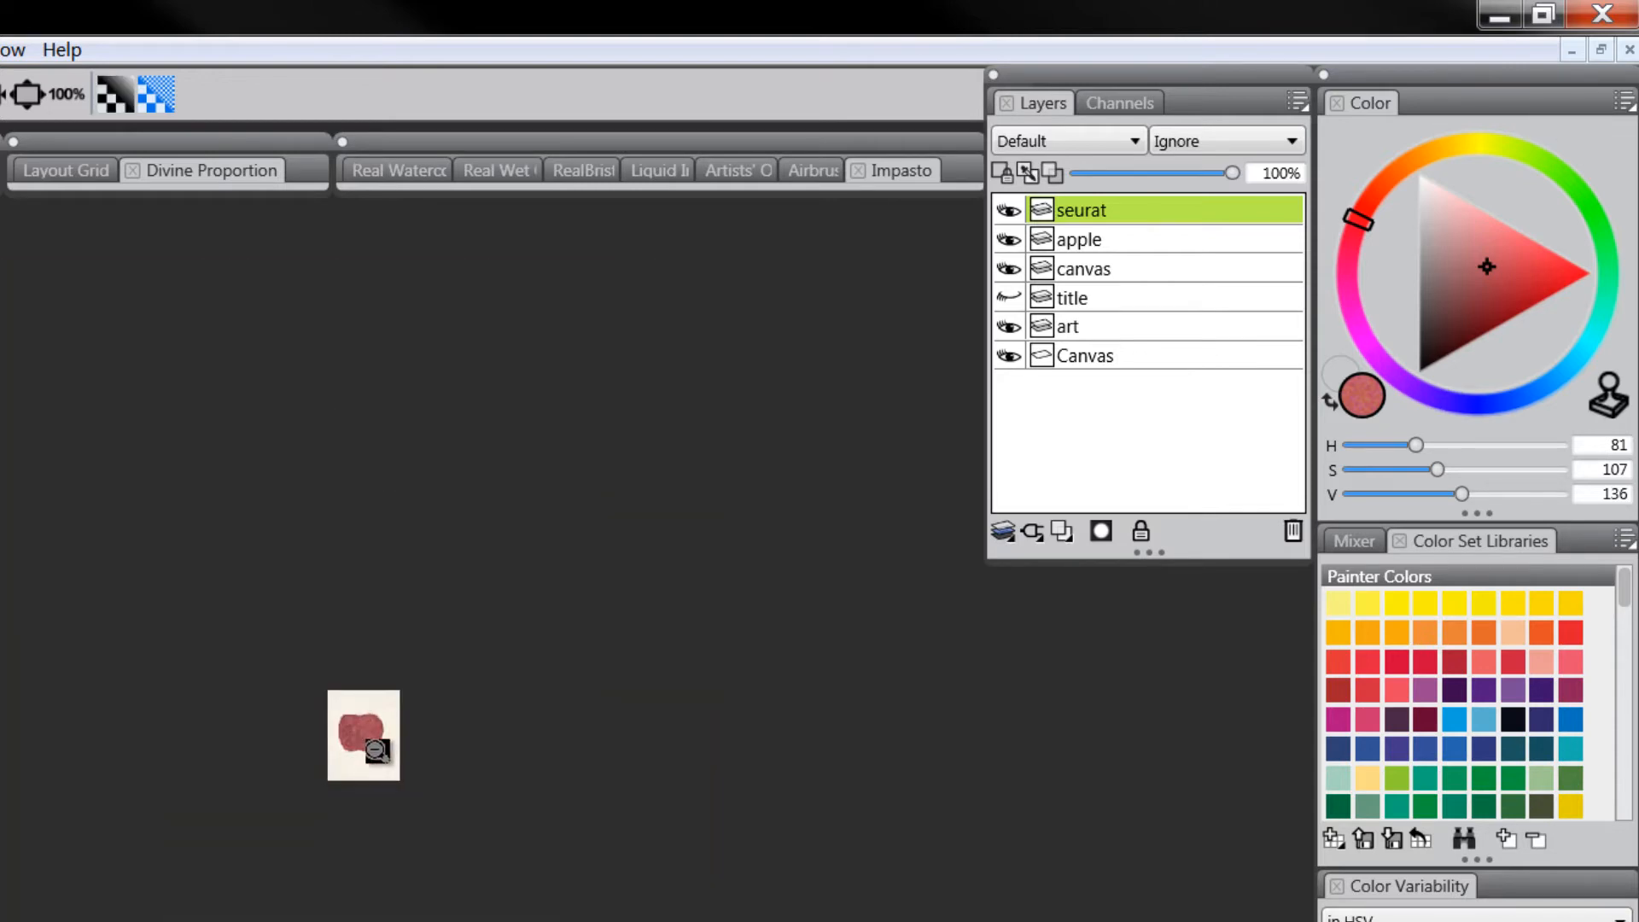
scroll(375, 752, "up", 7)
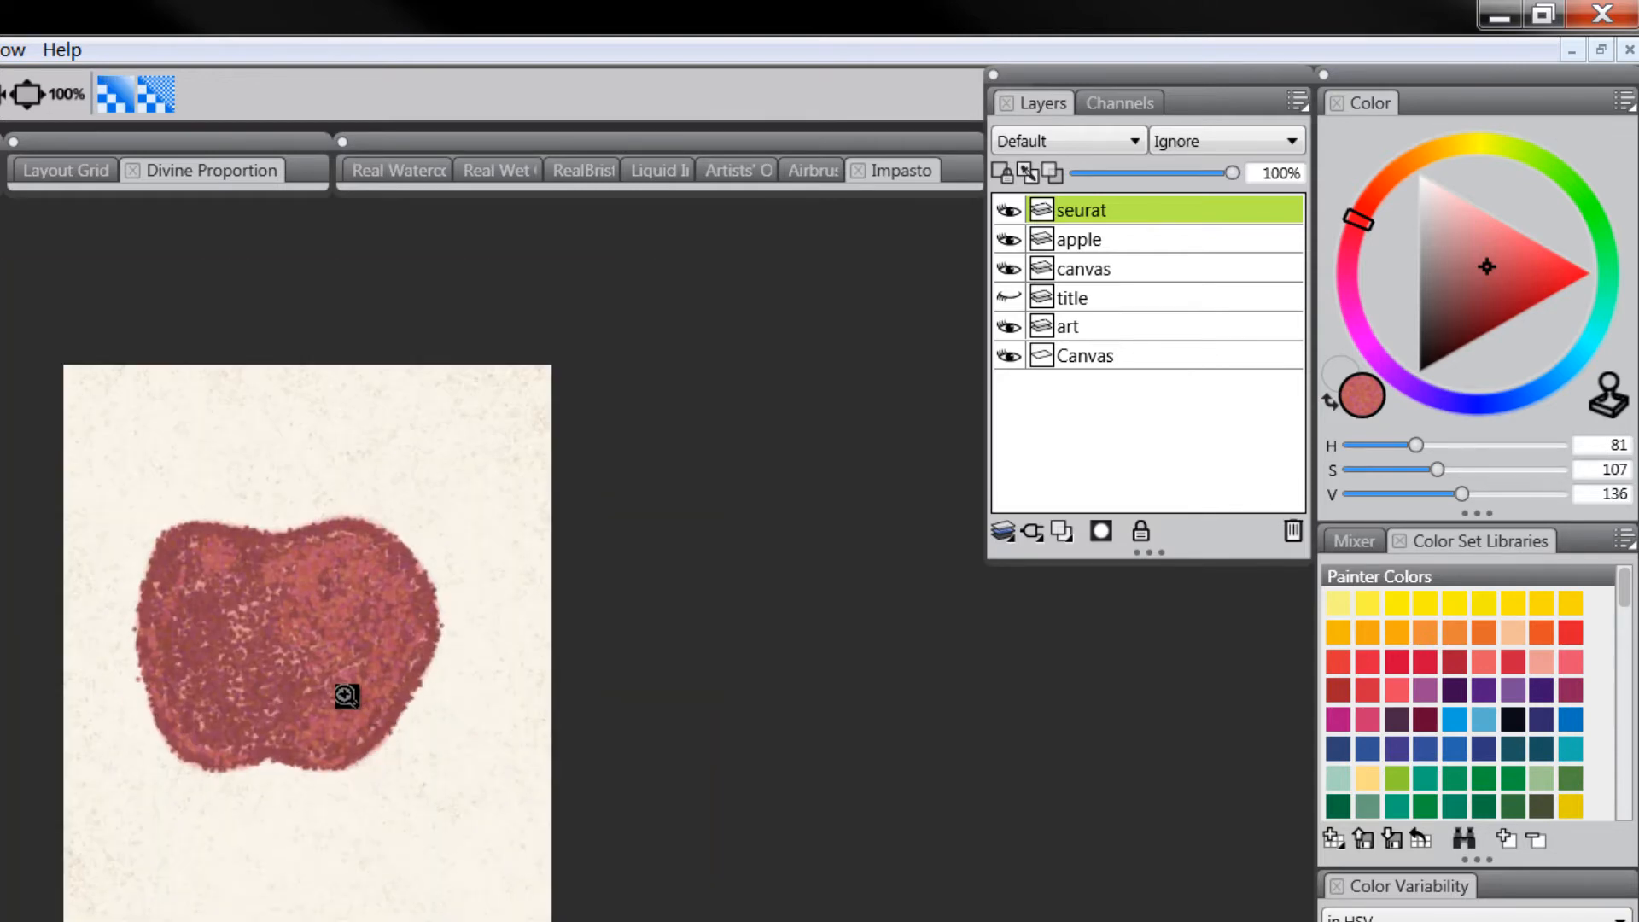
scroll(347, 696, "up", 1)
left_click(1494, 248)
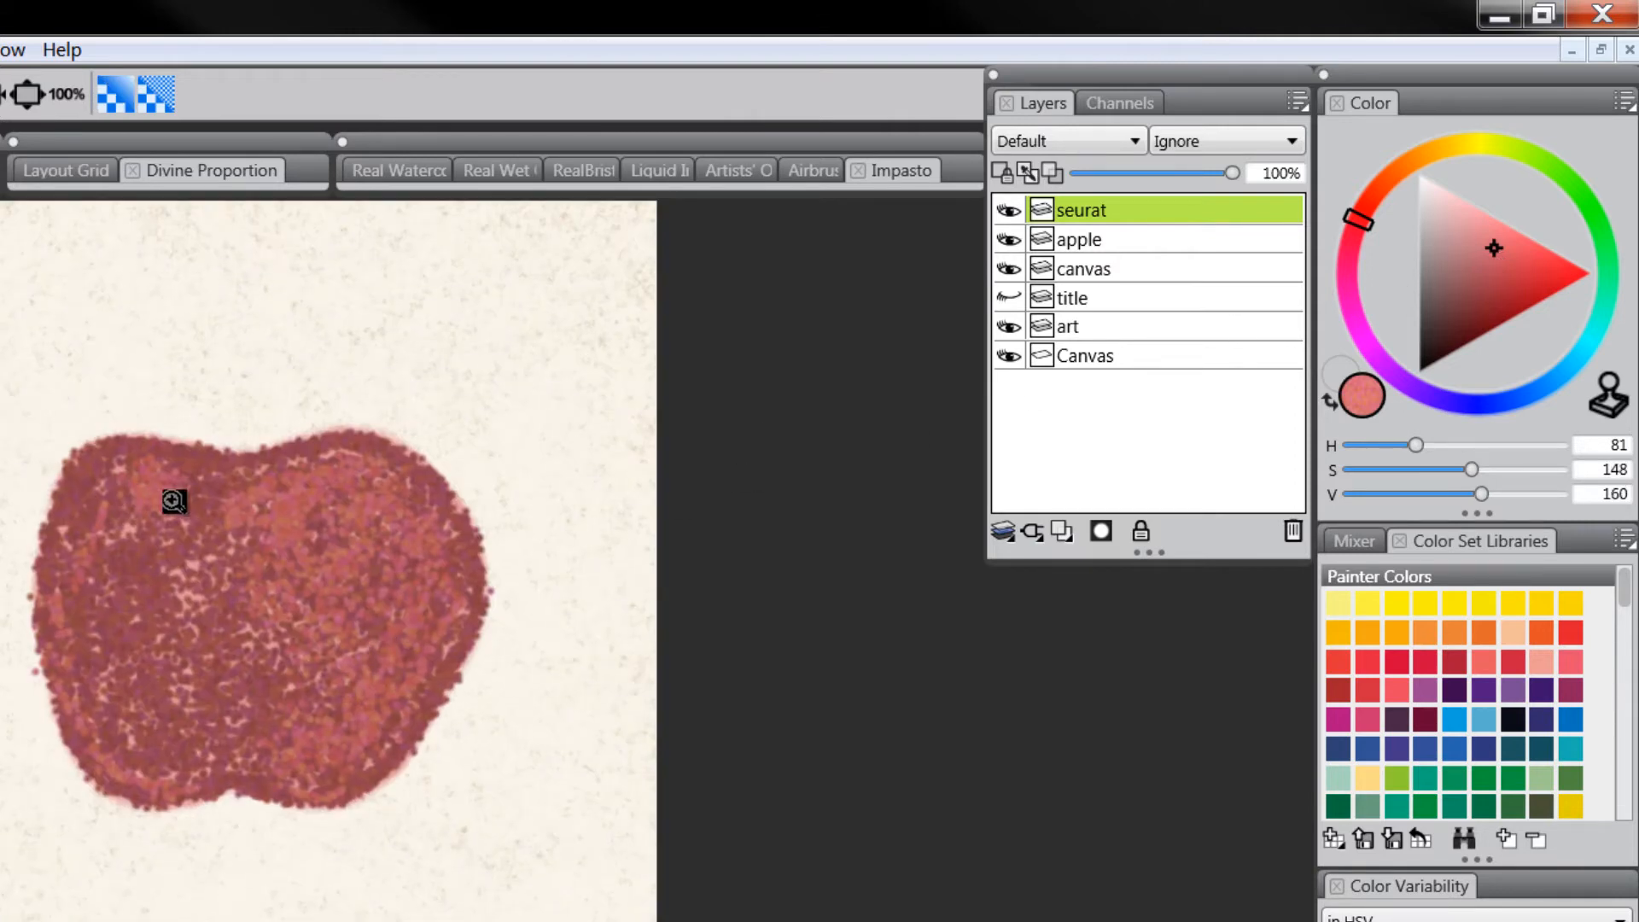
key("b")
mouse_move(254, 504)
left_mouse_down()
mouse_move(359, 519)
mouse_move(253, 522)
mouse_move(419, 530)
mouse_move(350, 470)
mouse_move(427, 563)
mouse_move(365, 590)
mouse_move(252, 703)
left_mouse_up()
left_click_drag(93, 749, 135, 787)
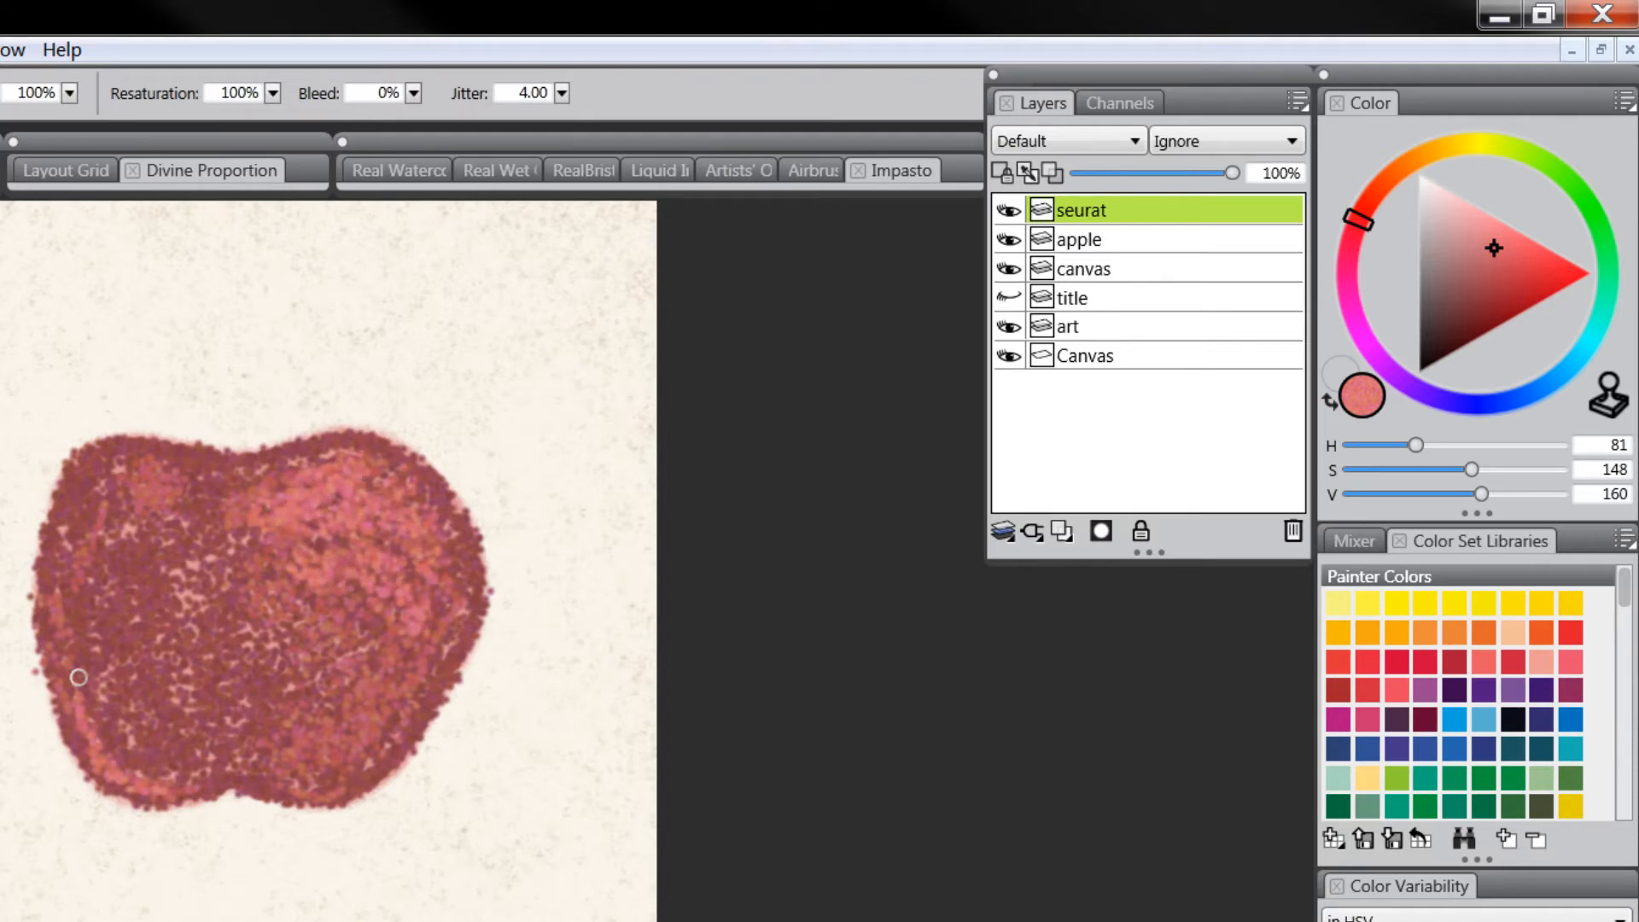
Step: Dot light salmon tones (H 81 and H 86, both S 255, V 200) onto the apple's upper-right highlight
left_click(1494, 216)
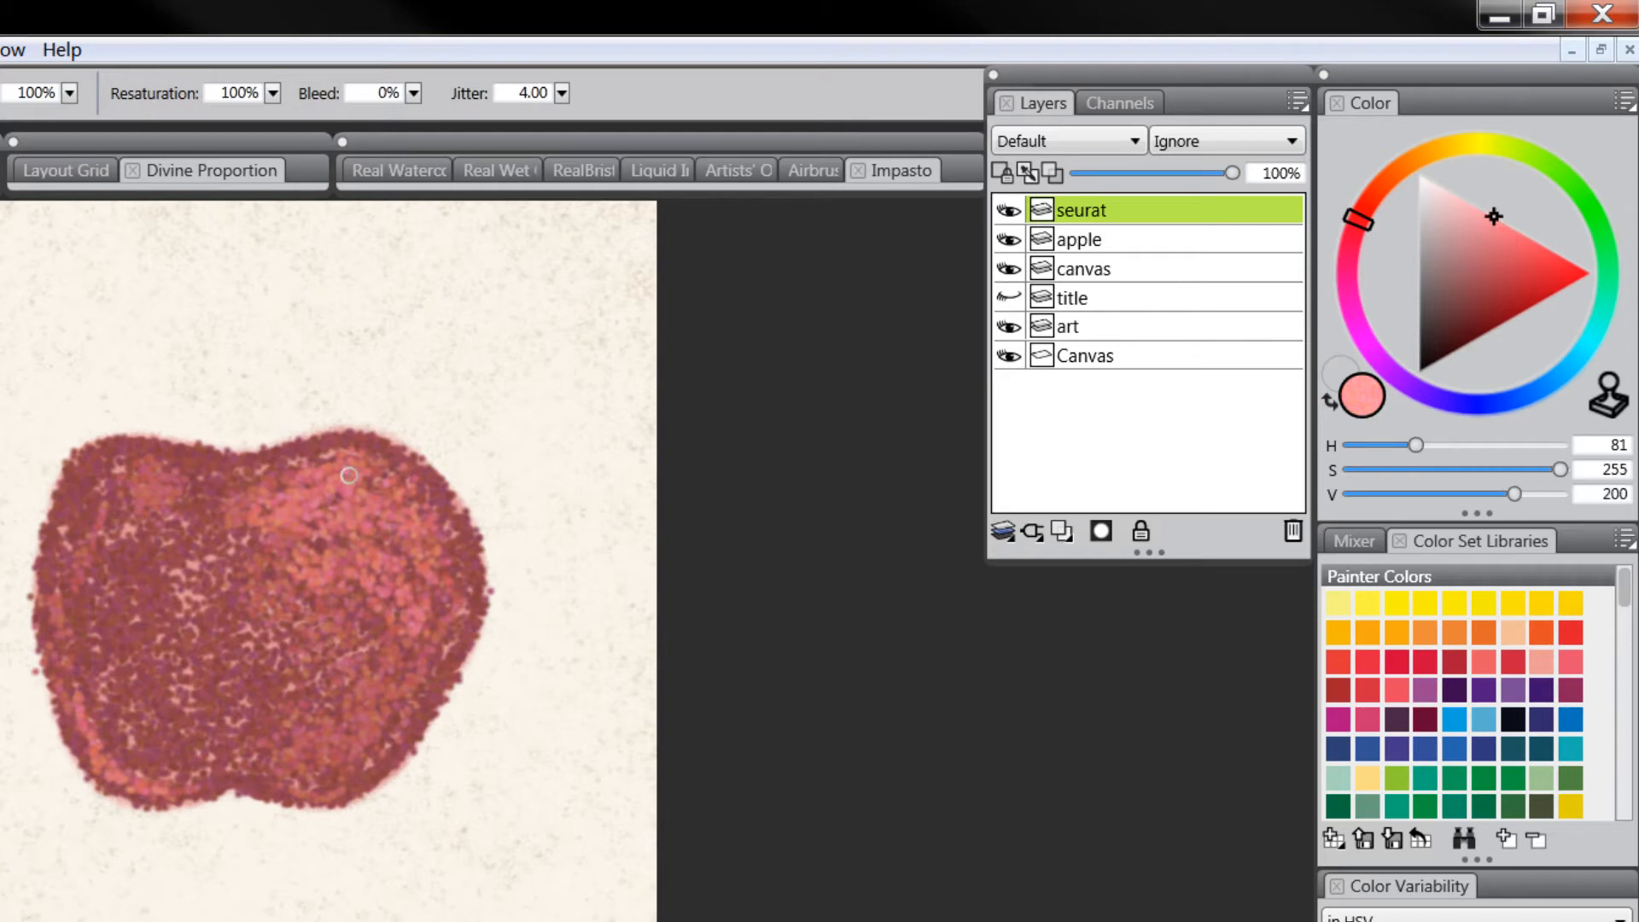
mouse_move(349, 475)
left_mouse_down()
mouse_move(328, 506)
mouse_move(380, 512)
left_mouse_up()
left_click_drag(1374, 195, 1346, 226)
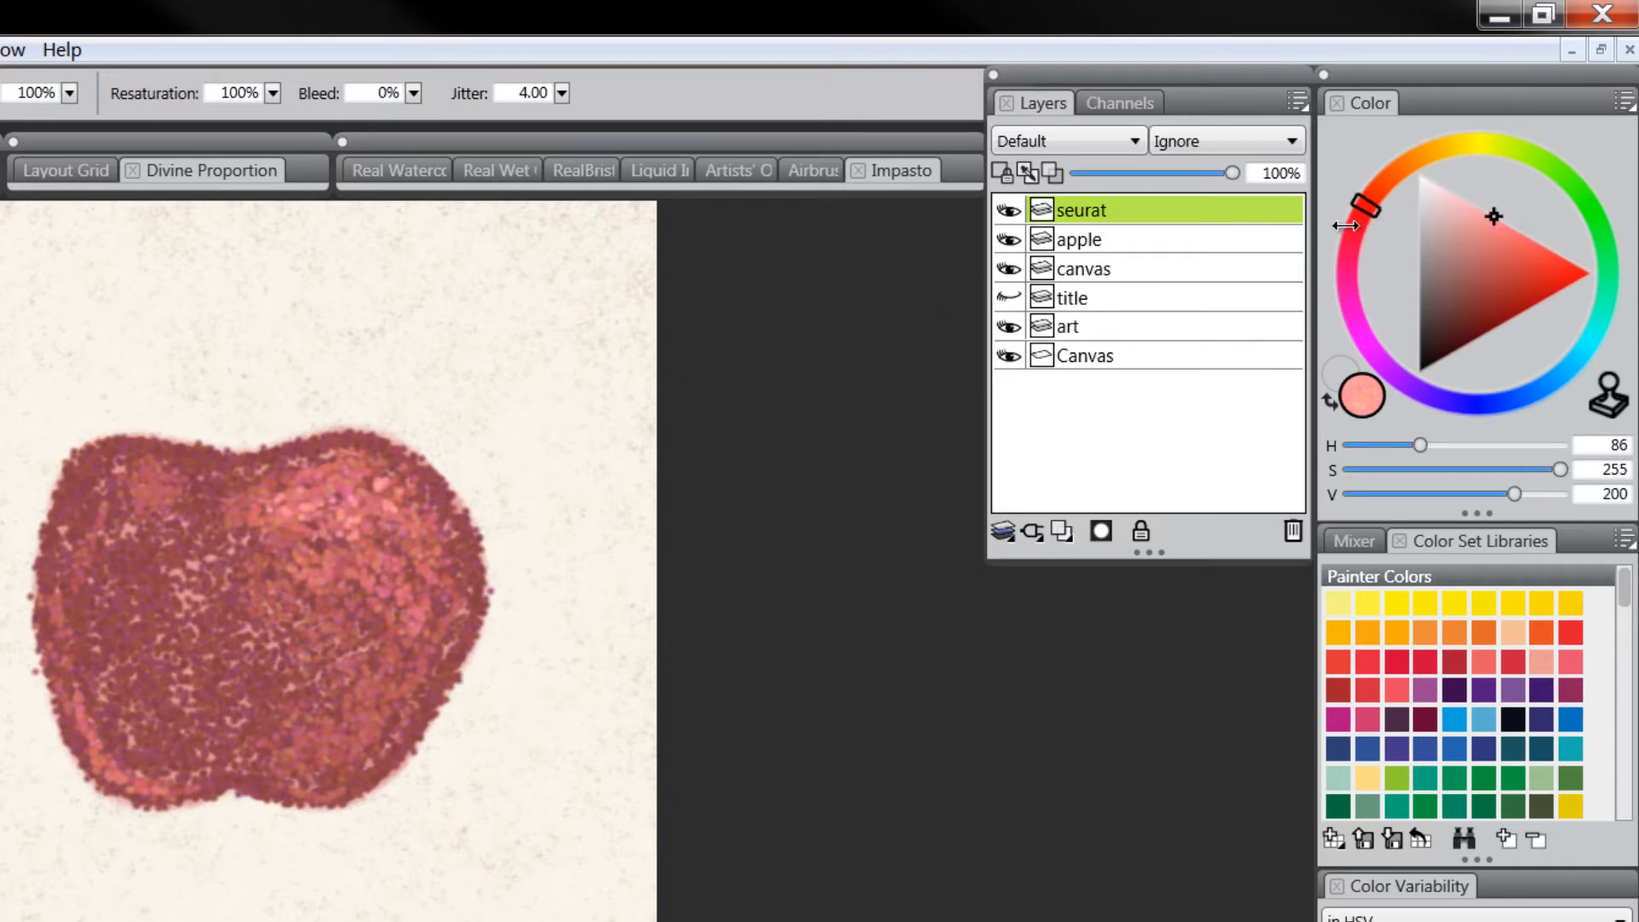
mouse_move(339, 518)
left_mouse_down()
mouse_move(399, 510)
mouse_move(337, 481)
mouse_move(268, 502)
mouse_move(368, 470)
mouse_move(411, 582)
mouse_move(328, 463)
mouse_move(418, 598)
mouse_move(431, 568)
mouse_move(321, 540)
mouse_move(423, 451)
left_mouse_up()
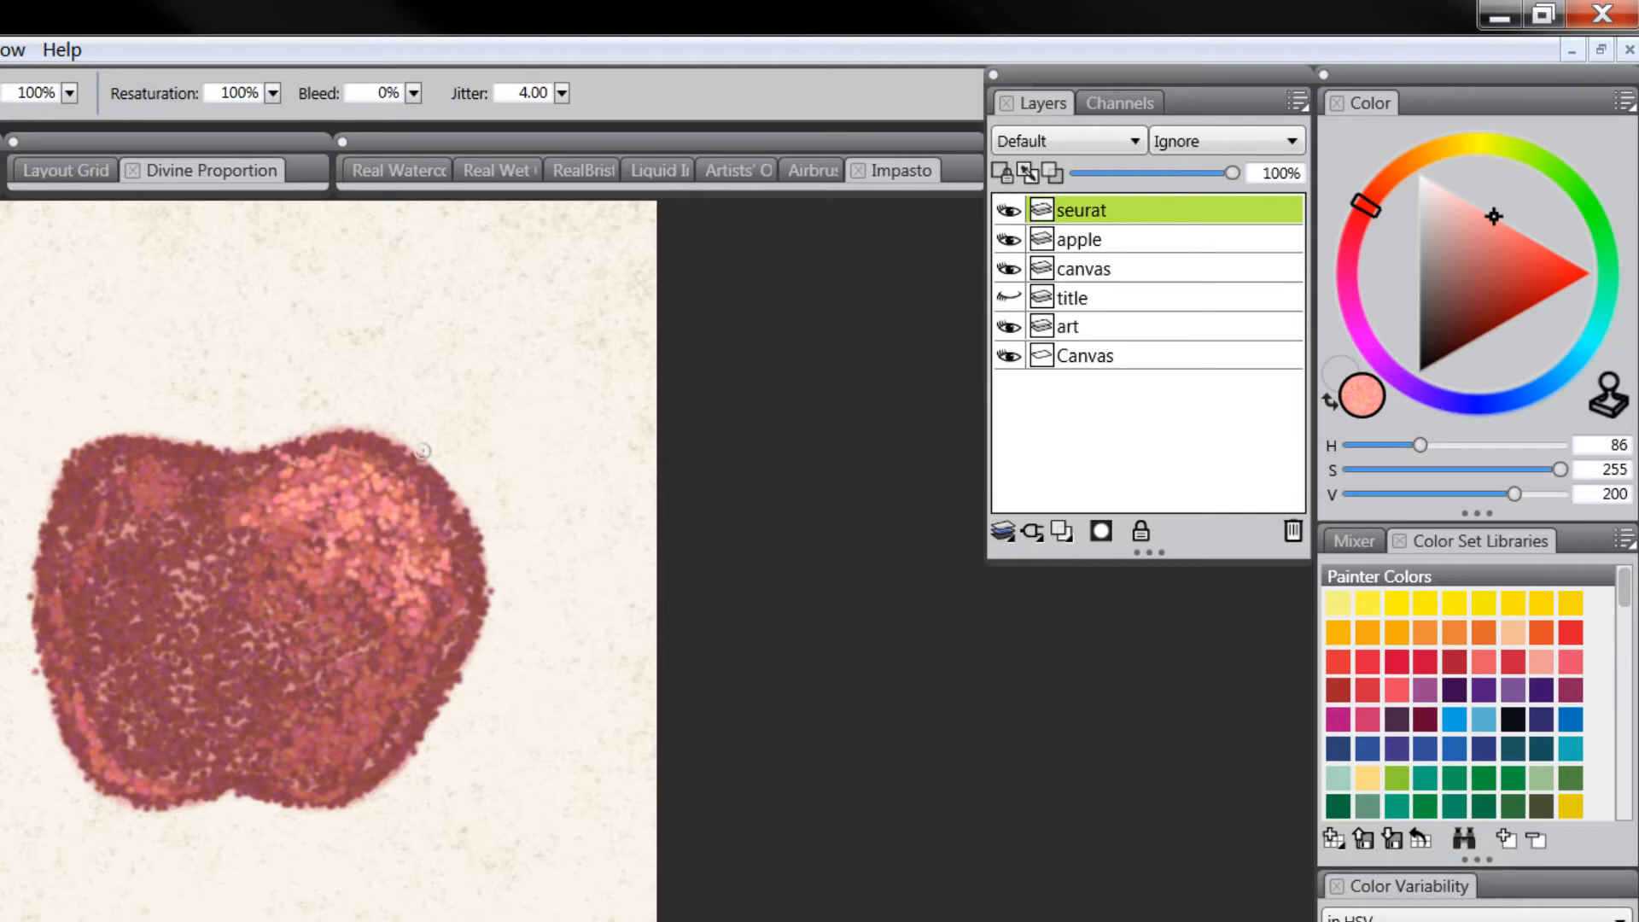
Step: Place pale pink highlight dots (H 90, S 255, V 227) on the apple's upper right and along its lower-left edge
left_click(1457, 196)
left_click_drag(1394, 195, 1364, 207)
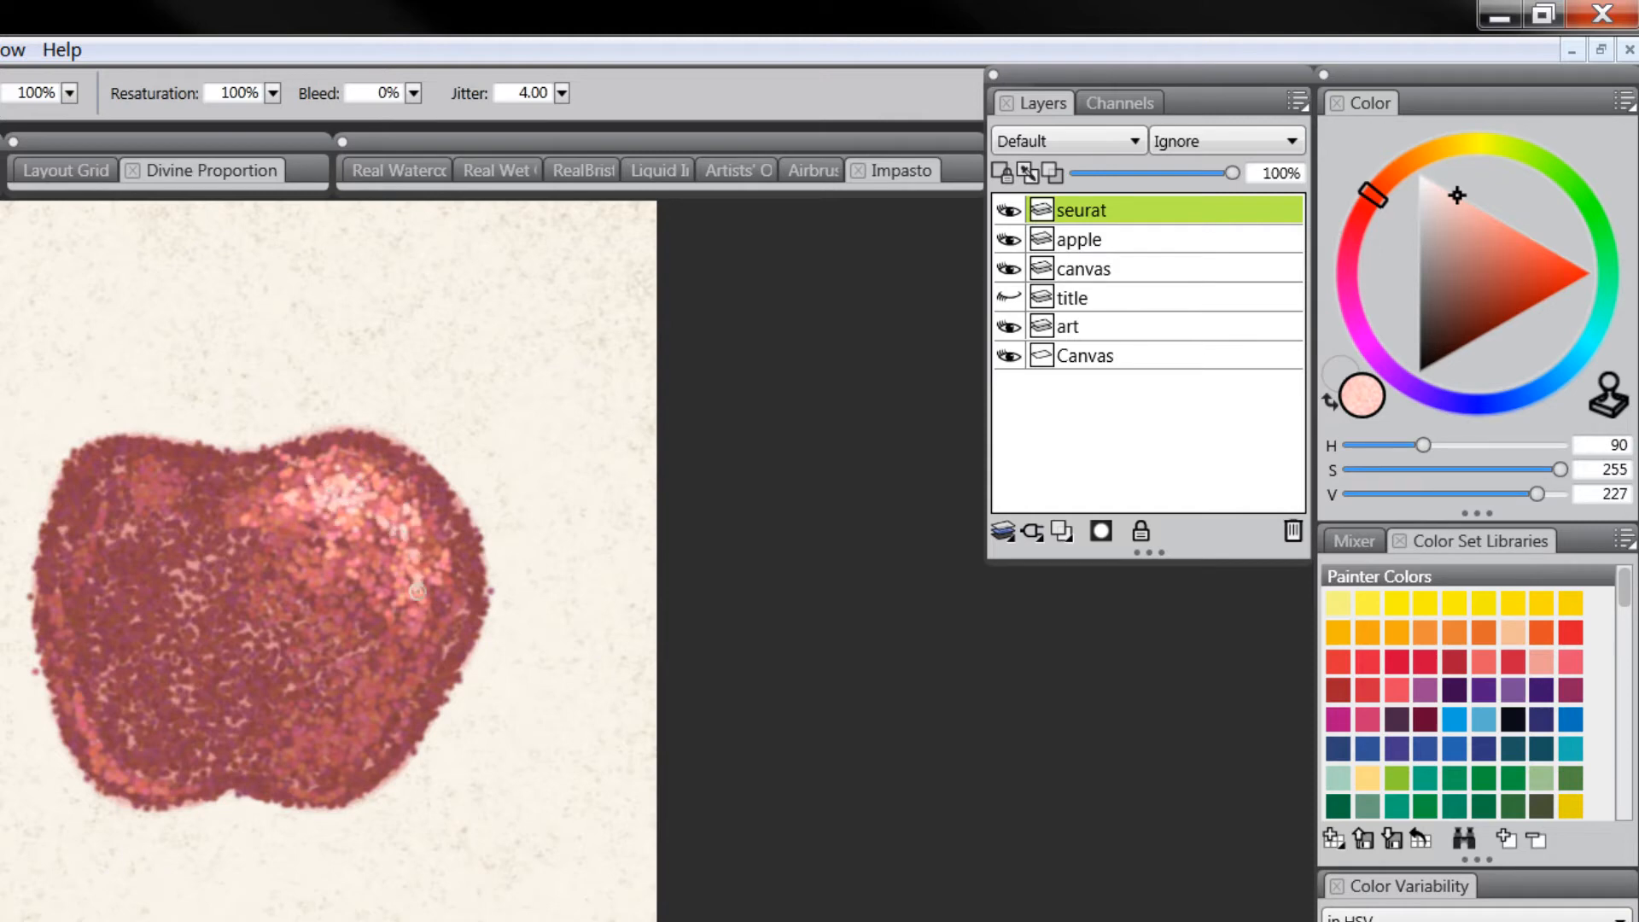
left_click_drag(137, 776, 90, 748)
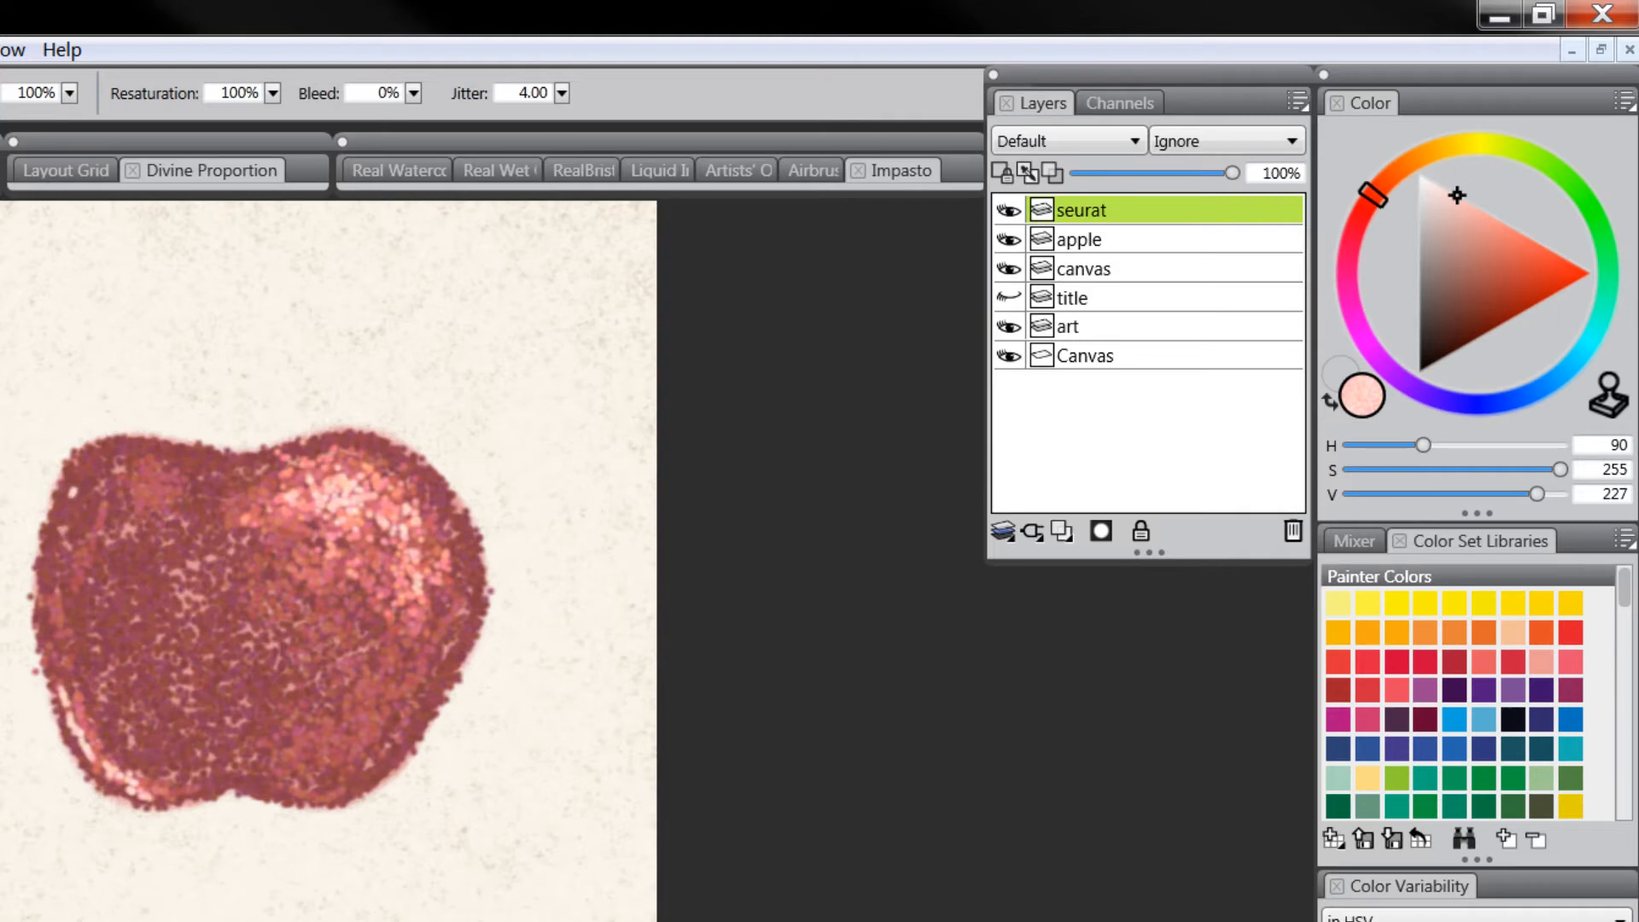
Step: Shade the apple's top dip and its left and bottom edges with dark plum-red dots (H 72, S 113, V 82)
left_click(1455, 345)
left_click_drag(1381, 198, 1360, 217)
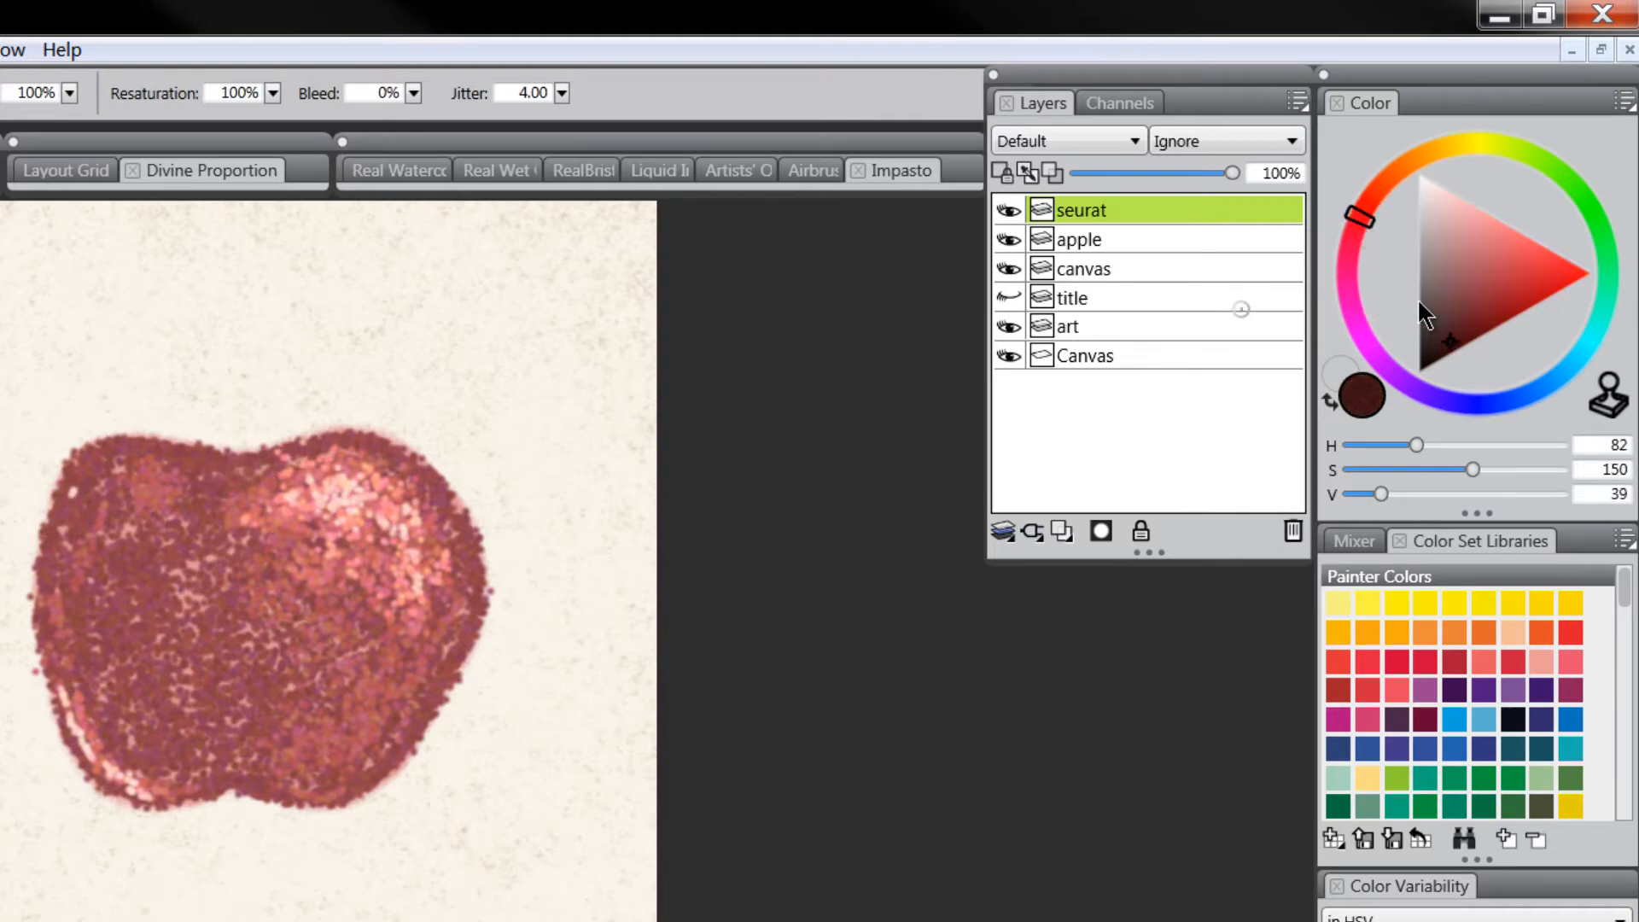
left_click(1464, 322)
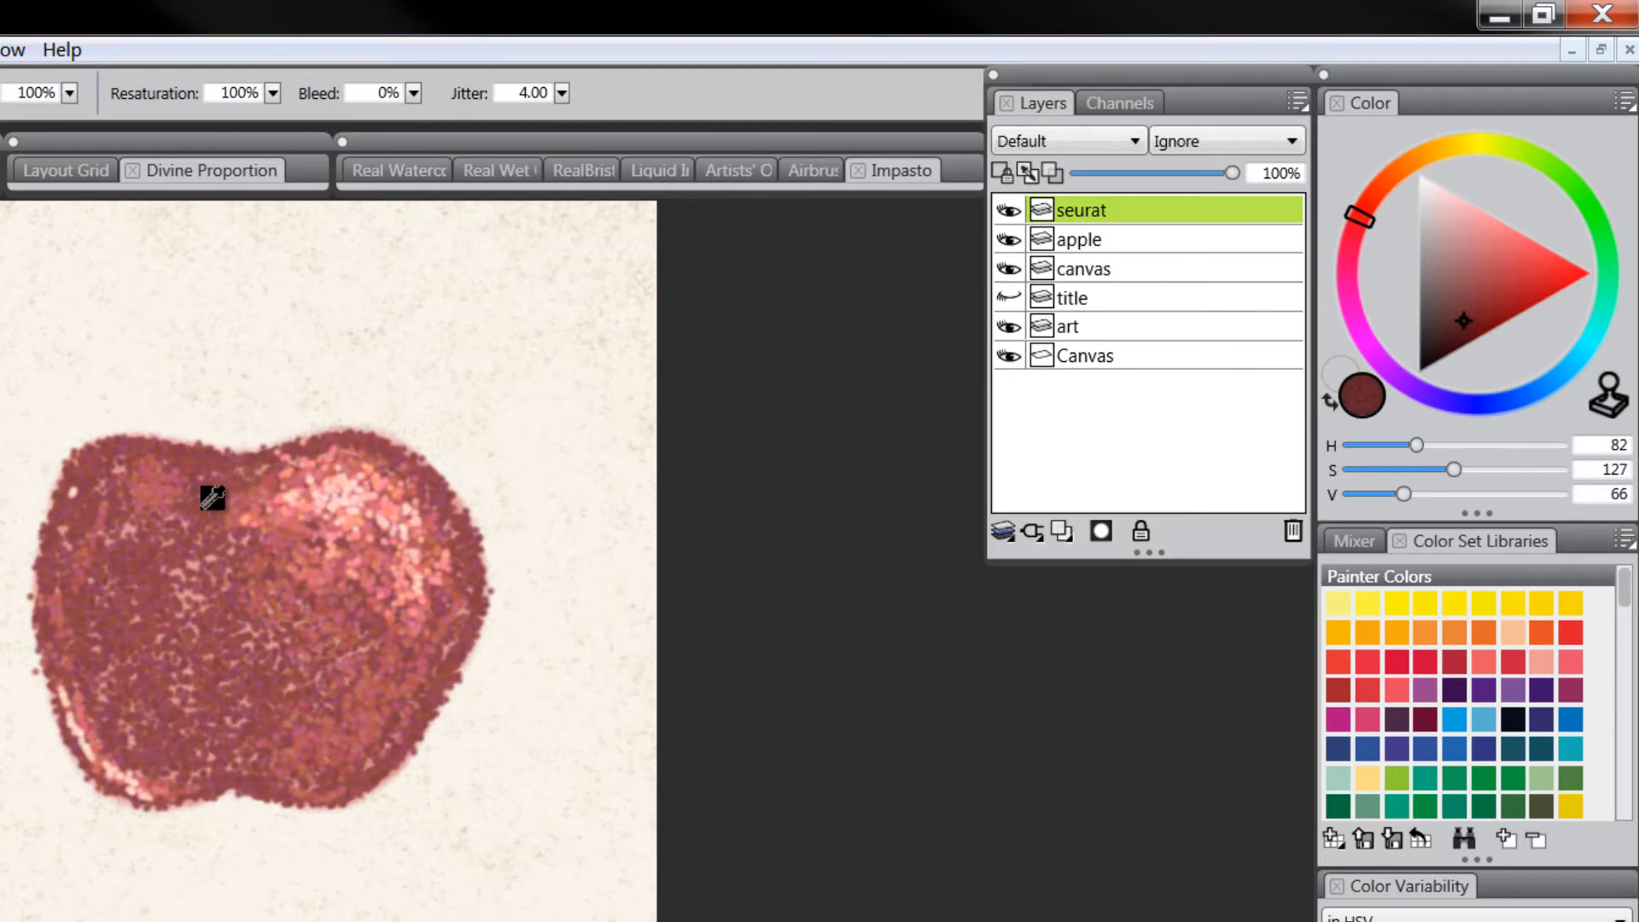
left_click_drag(213, 495, 206, 500)
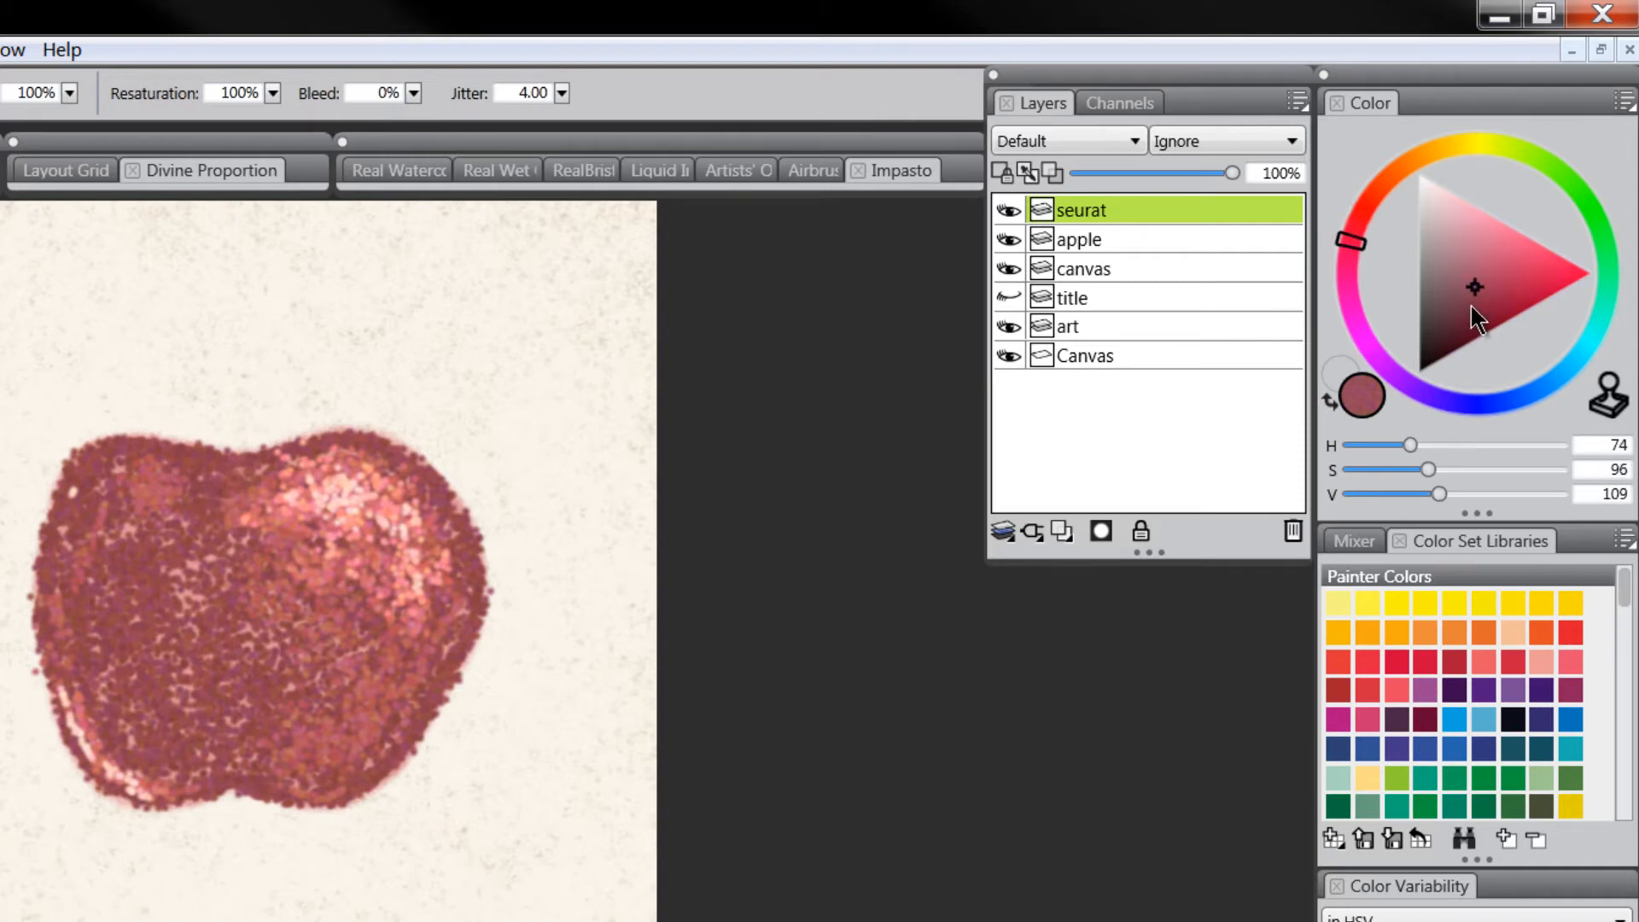
left_click(1475, 311)
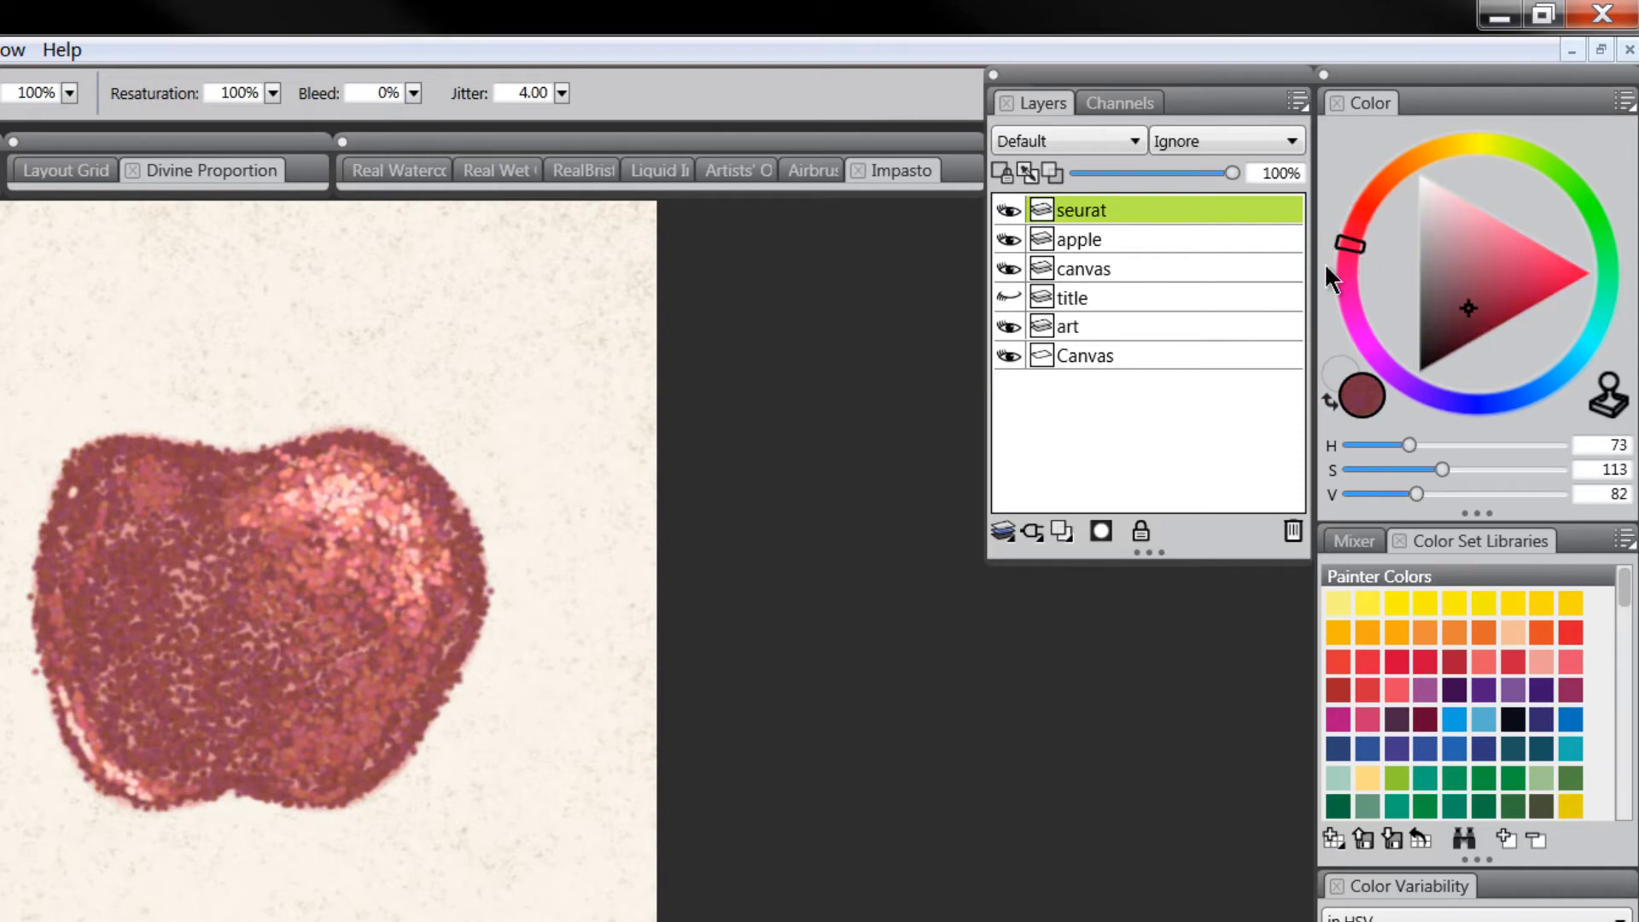
left_click_drag(307, 474, 203, 468)
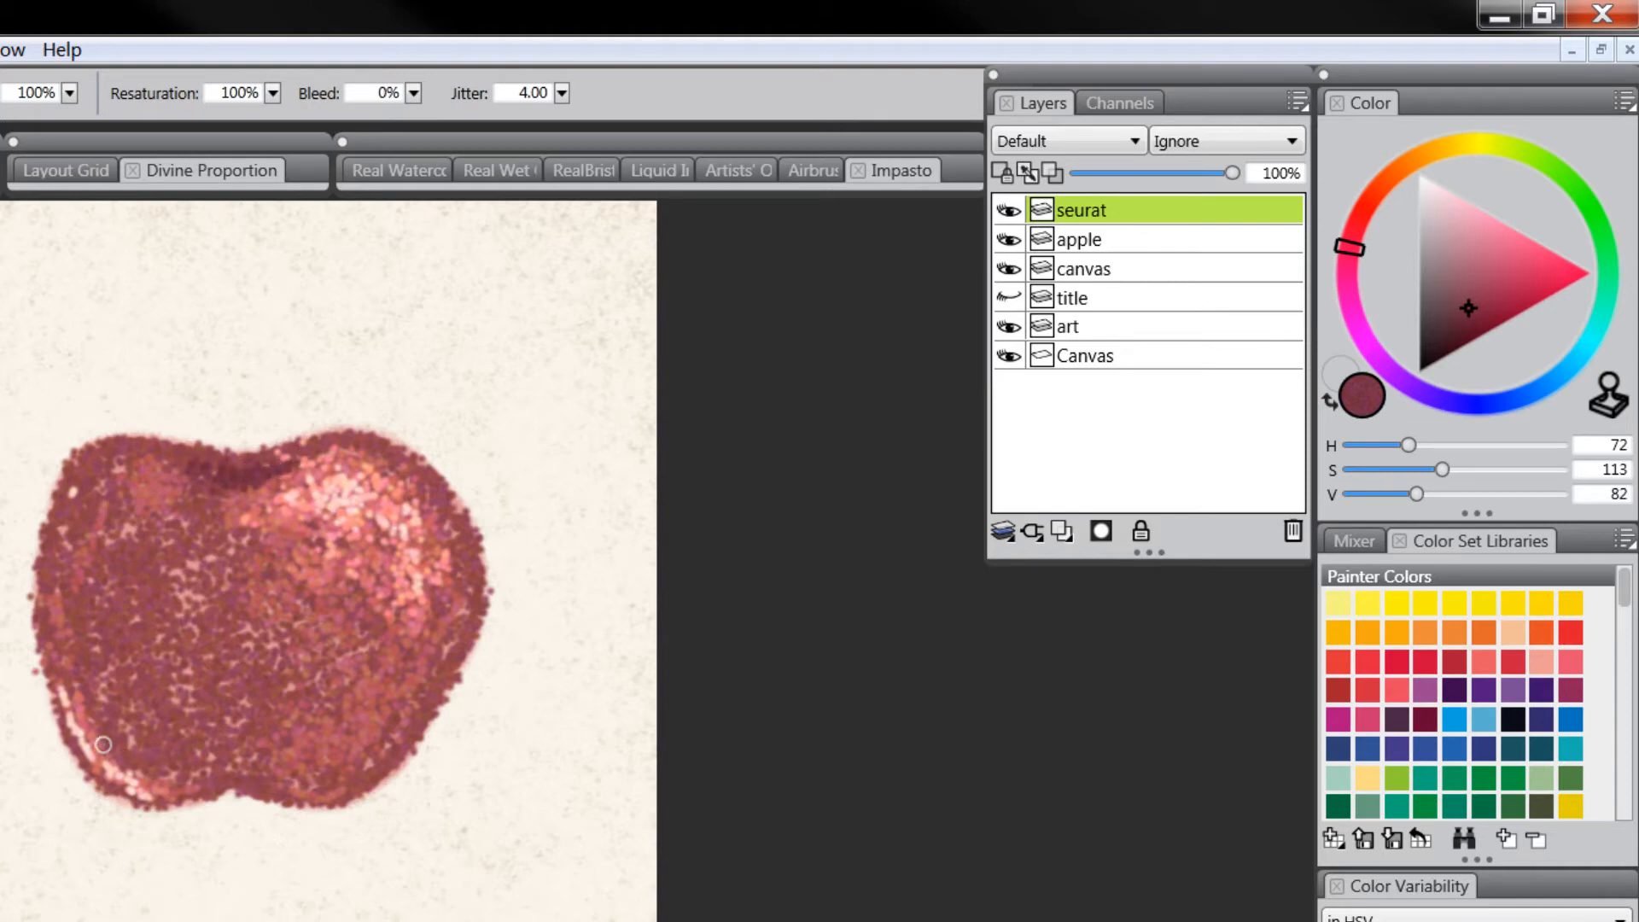
mouse_move(102, 744)
left_mouse_down()
mouse_move(75, 720)
mouse_move(150, 757)
mouse_move(117, 772)
mouse_move(229, 793)
mouse_move(181, 761)
mouse_move(105, 764)
mouse_move(60, 591)
mouse_move(41, 640)
mouse_move(43, 558)
mouse_move(41, 584)
mouse_move(100, 567)
left_mouse_up()
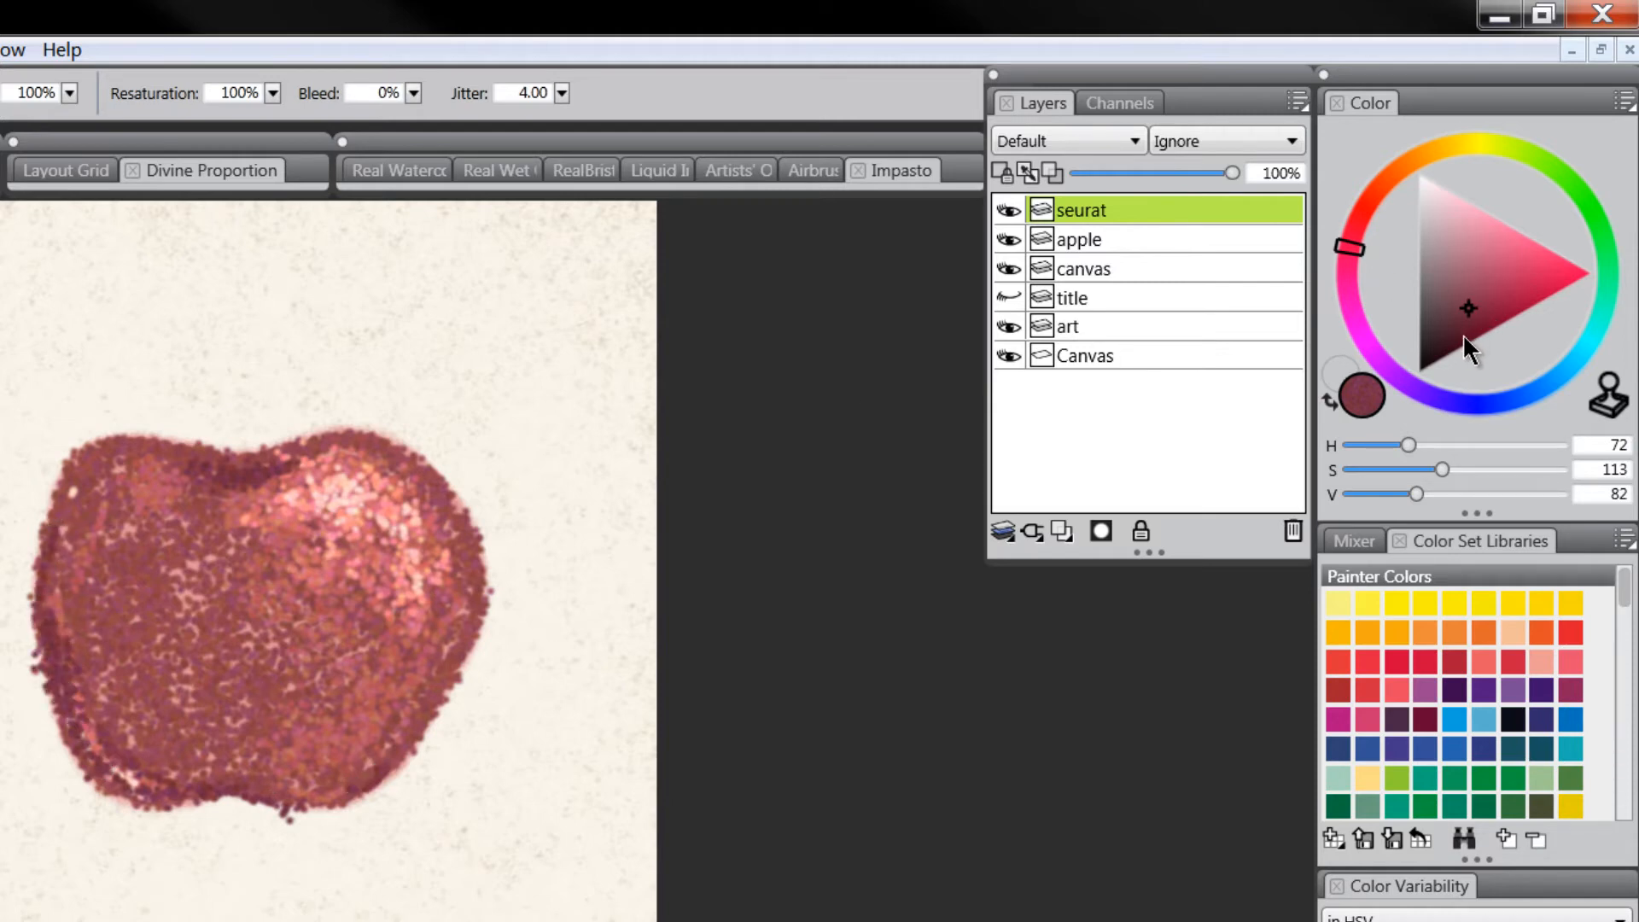
Step: Paint a short curved stem rising from the apple's top dip in very dark red (H 78, S 130, V 62)
left_click(1462, 325)
left_click_drag(1359, 252, 1353, 232)
left_click_drag(245, 478, 270, 384)
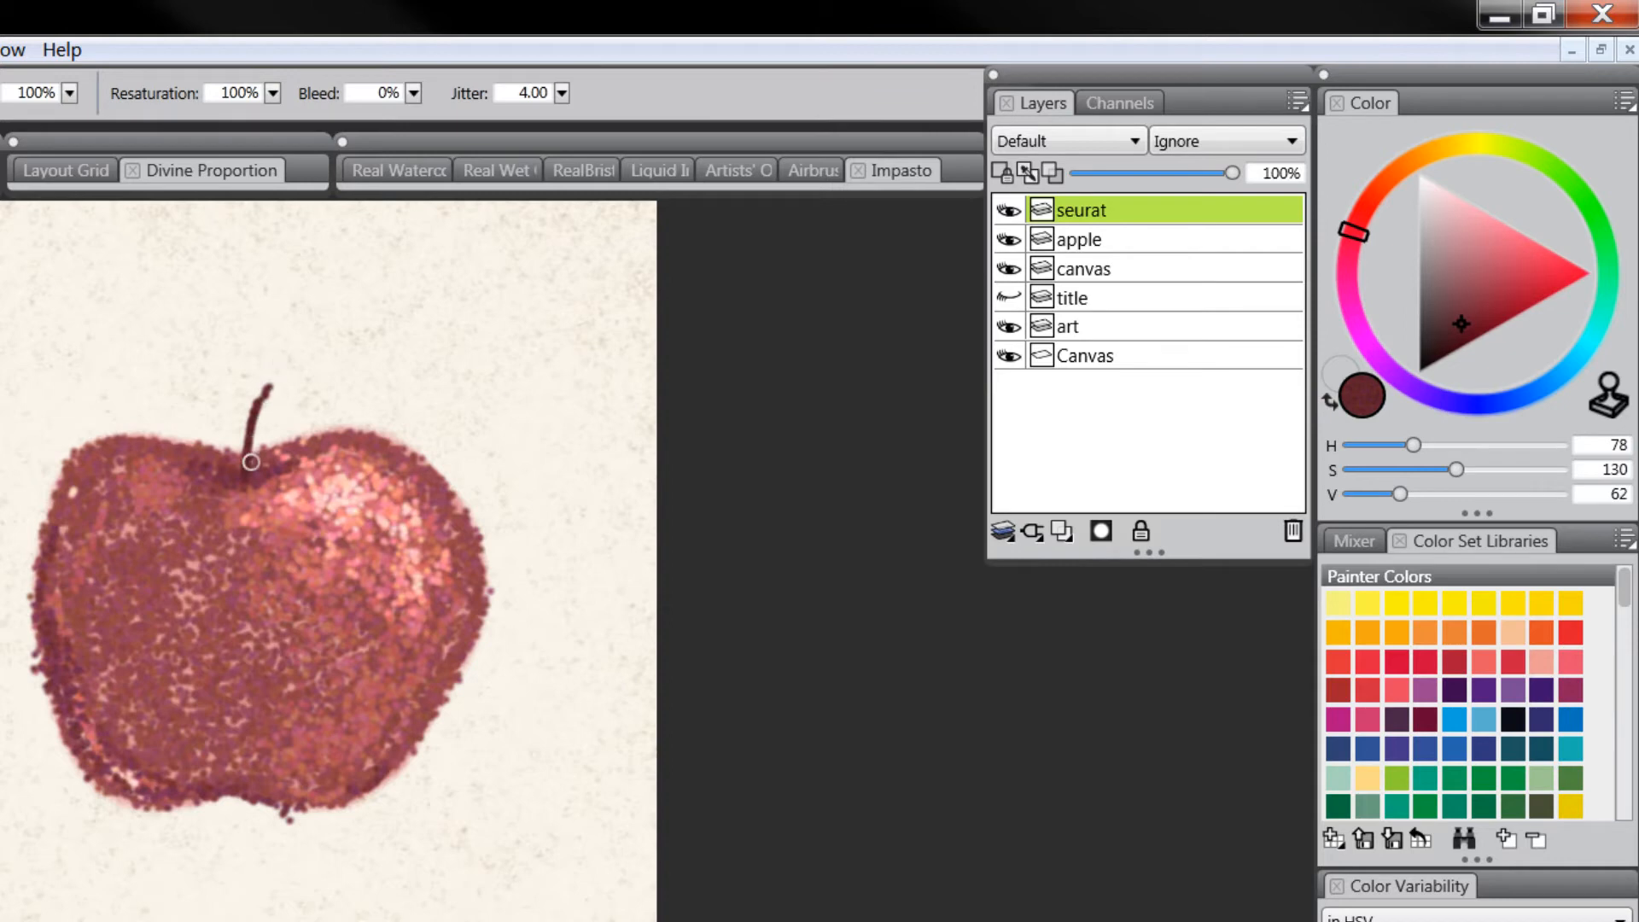
Step: Recolor the stem with olive-brown dots (H 119, S 128, V 62) and darken its lower part with H 119, S 109, V 27
left_click(1496, 145)
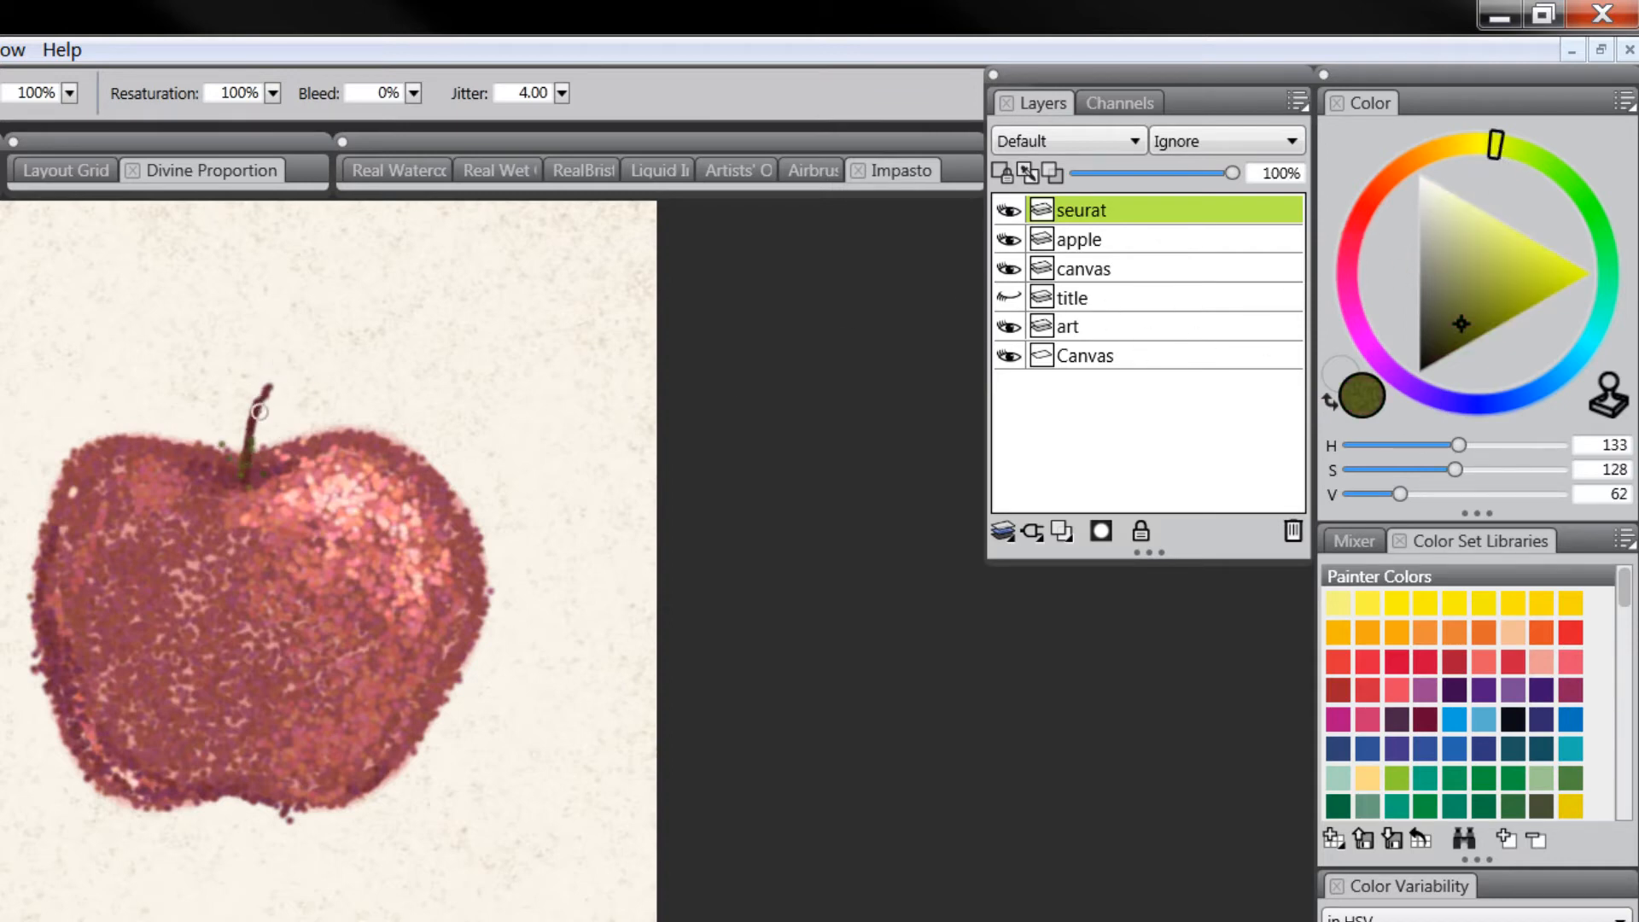
key("ctrl+z")
left_click(1451, 147)
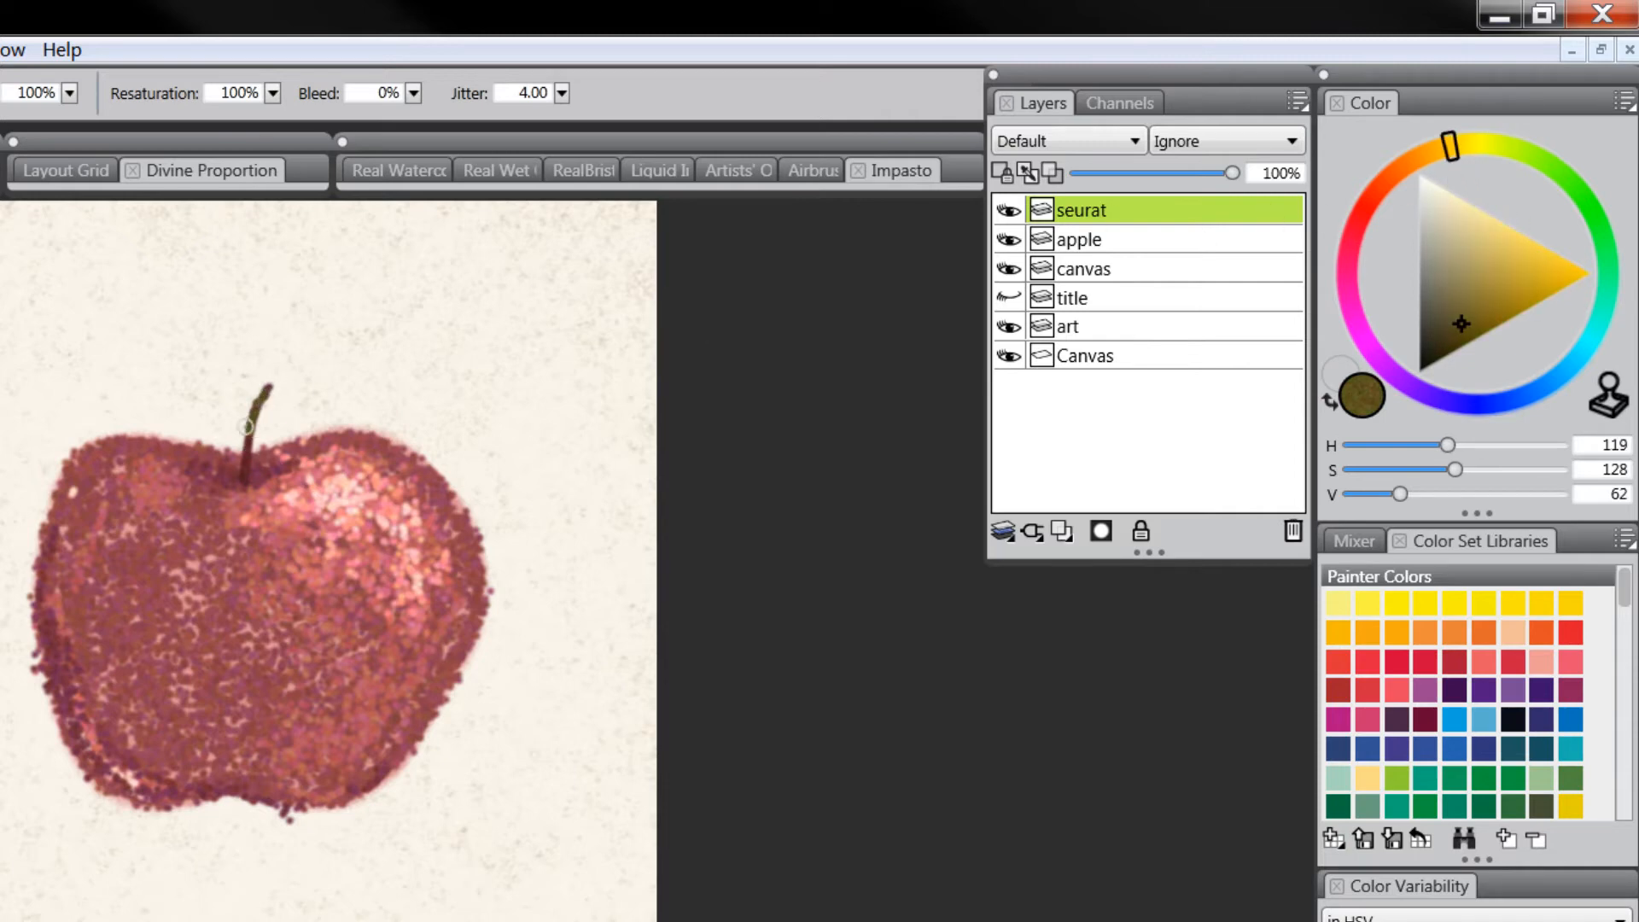
left_click_drag(268, 391, 254, 416)
left_click(1435, 351)
left_click_drag(249, 454, 254, 427)
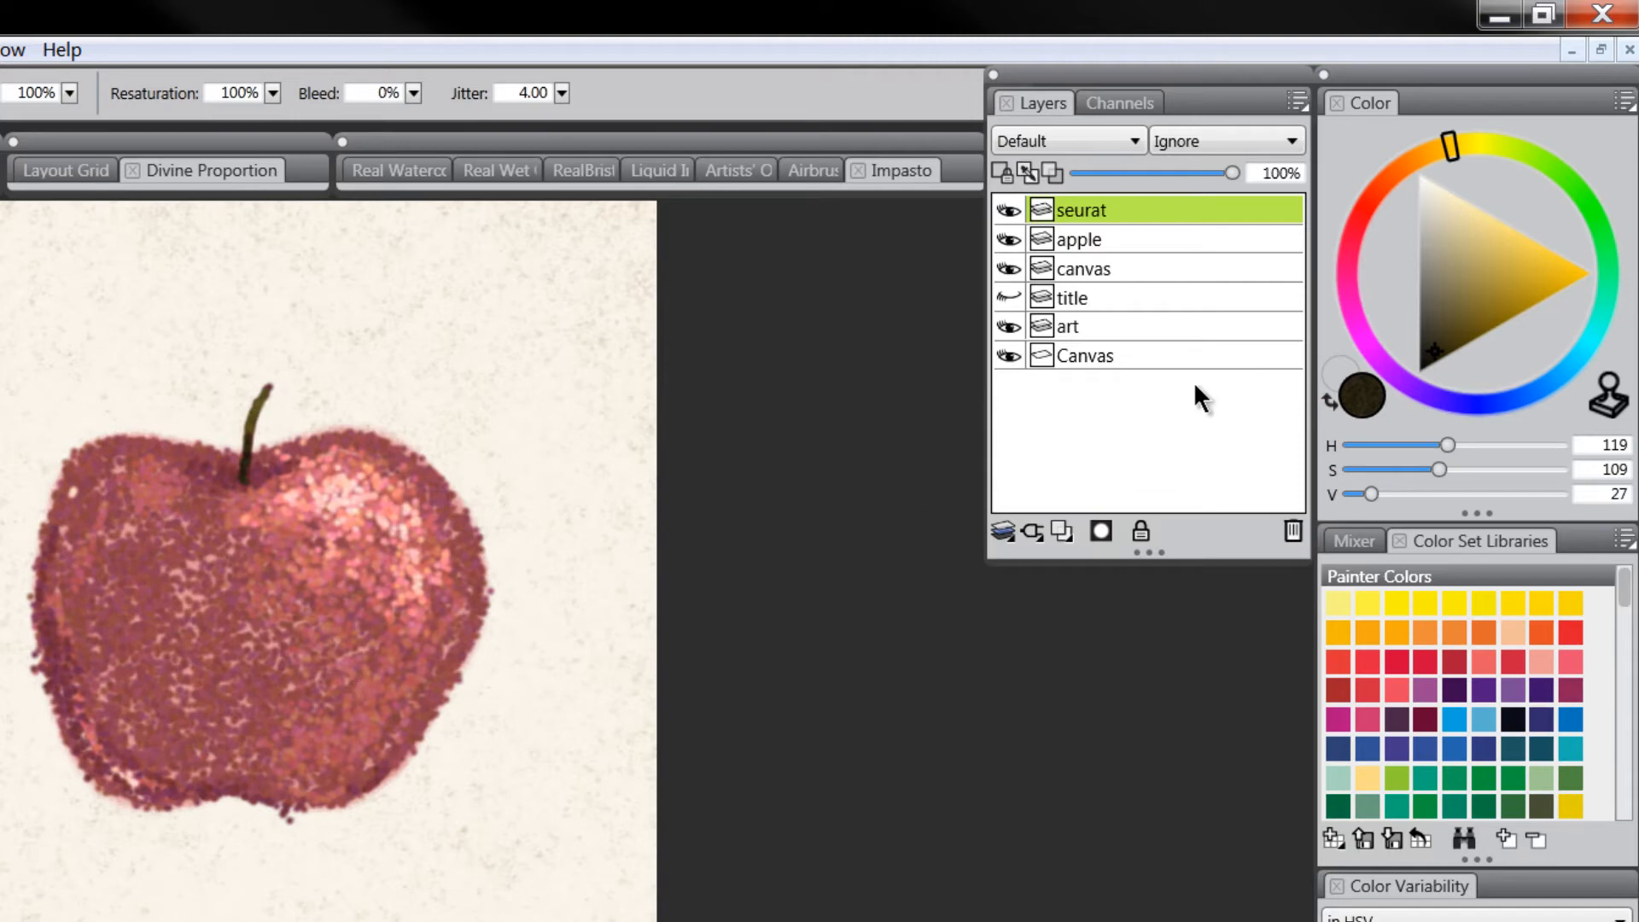
Step: Add a new layer above the seurat layer and set its composite method to Multiply
left_click(1062, 533)
left_click(1080, 140)
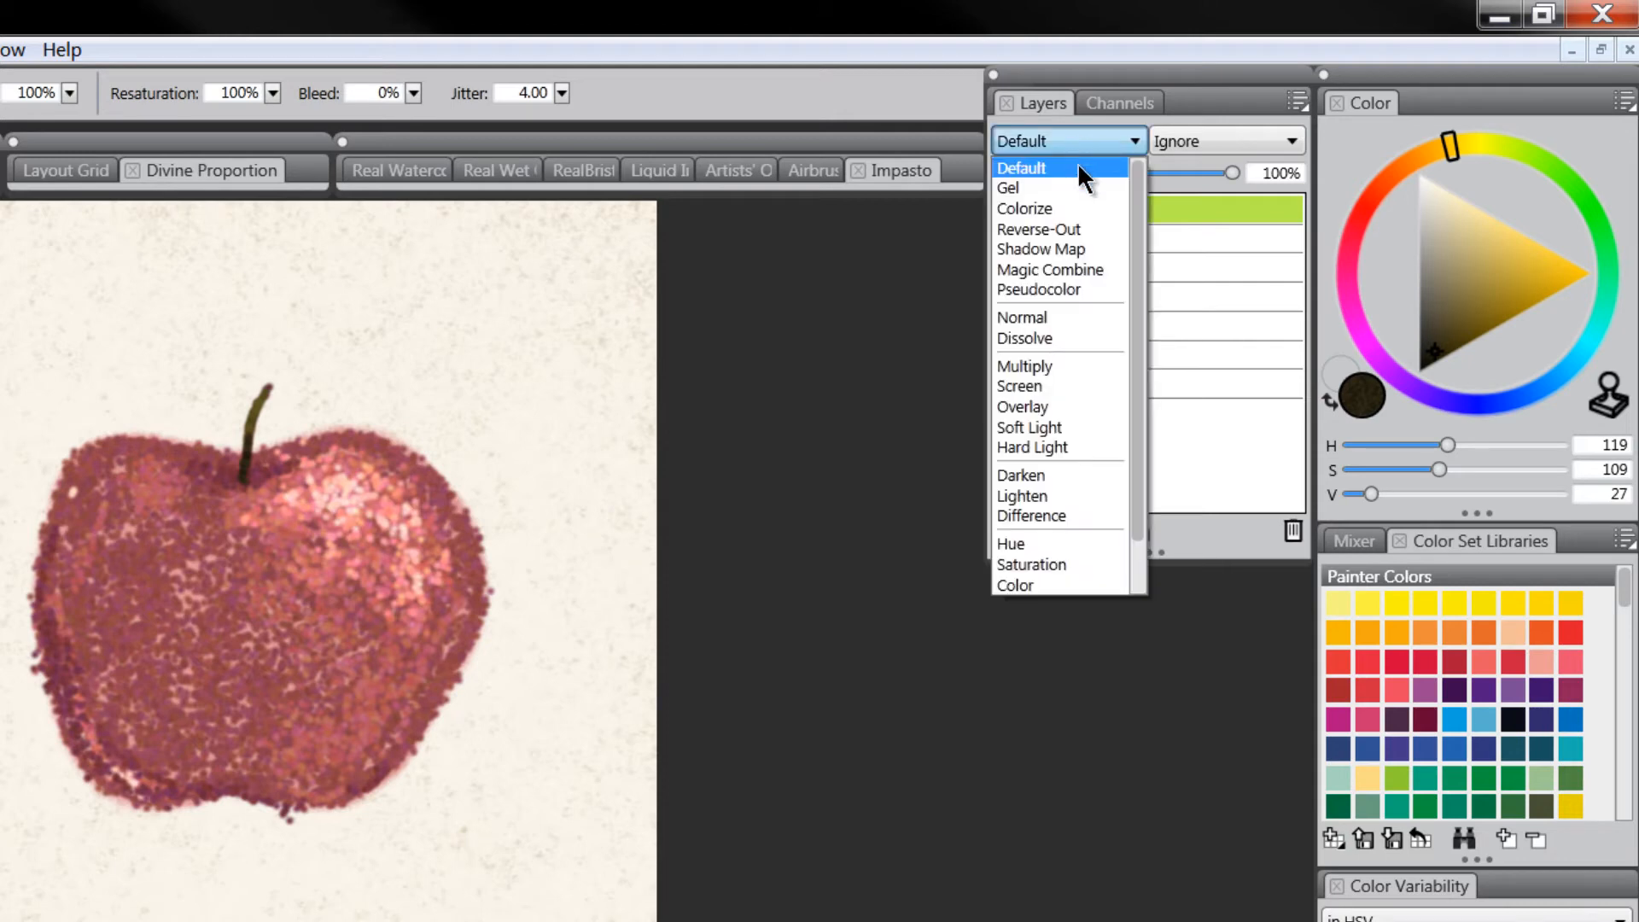
left_click(1062, 365)
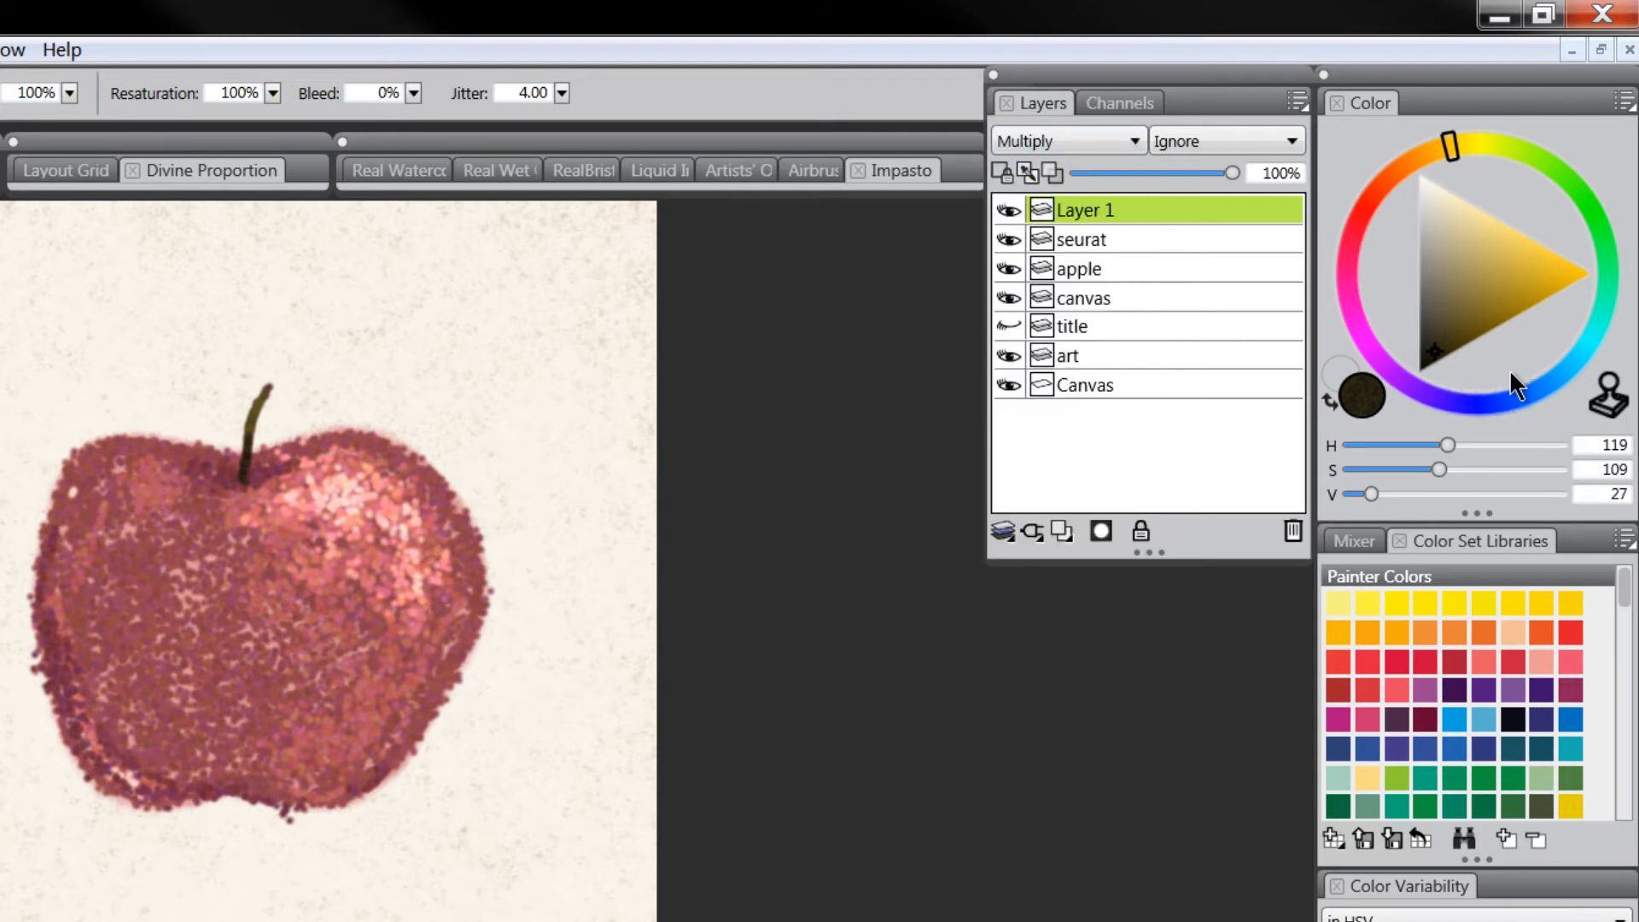
Step: Paint a cast shadow beneath the apple with blue-gray dots (H 233, S 37, V 130)
left_click(1550, 386)
left_click_drag(1454, 256, 1449, 275)
mouse_move(164, 821)
left_mouse_down()
mouse_move(117, 829)
mouse_move(290, 836)
mouse_move(369, 813)
mouse_move(315, 843)
mouse_move(107, 821)
mouse_move(83, 872)
mouse_move(105, 855)
mouse_move(46, 839)
mouse_move(135, 835)
mouse_move(144, 865)
mouse_move(214, 899)
mouse_move(179, 868)
mouse_move(302, 849)
mouse_move(275, 879)
mouse_move(333, 833)
mouse_move(246, 866)
mouse_move(218, 815)
mouse_move(124, 826)
left_mouse_up()
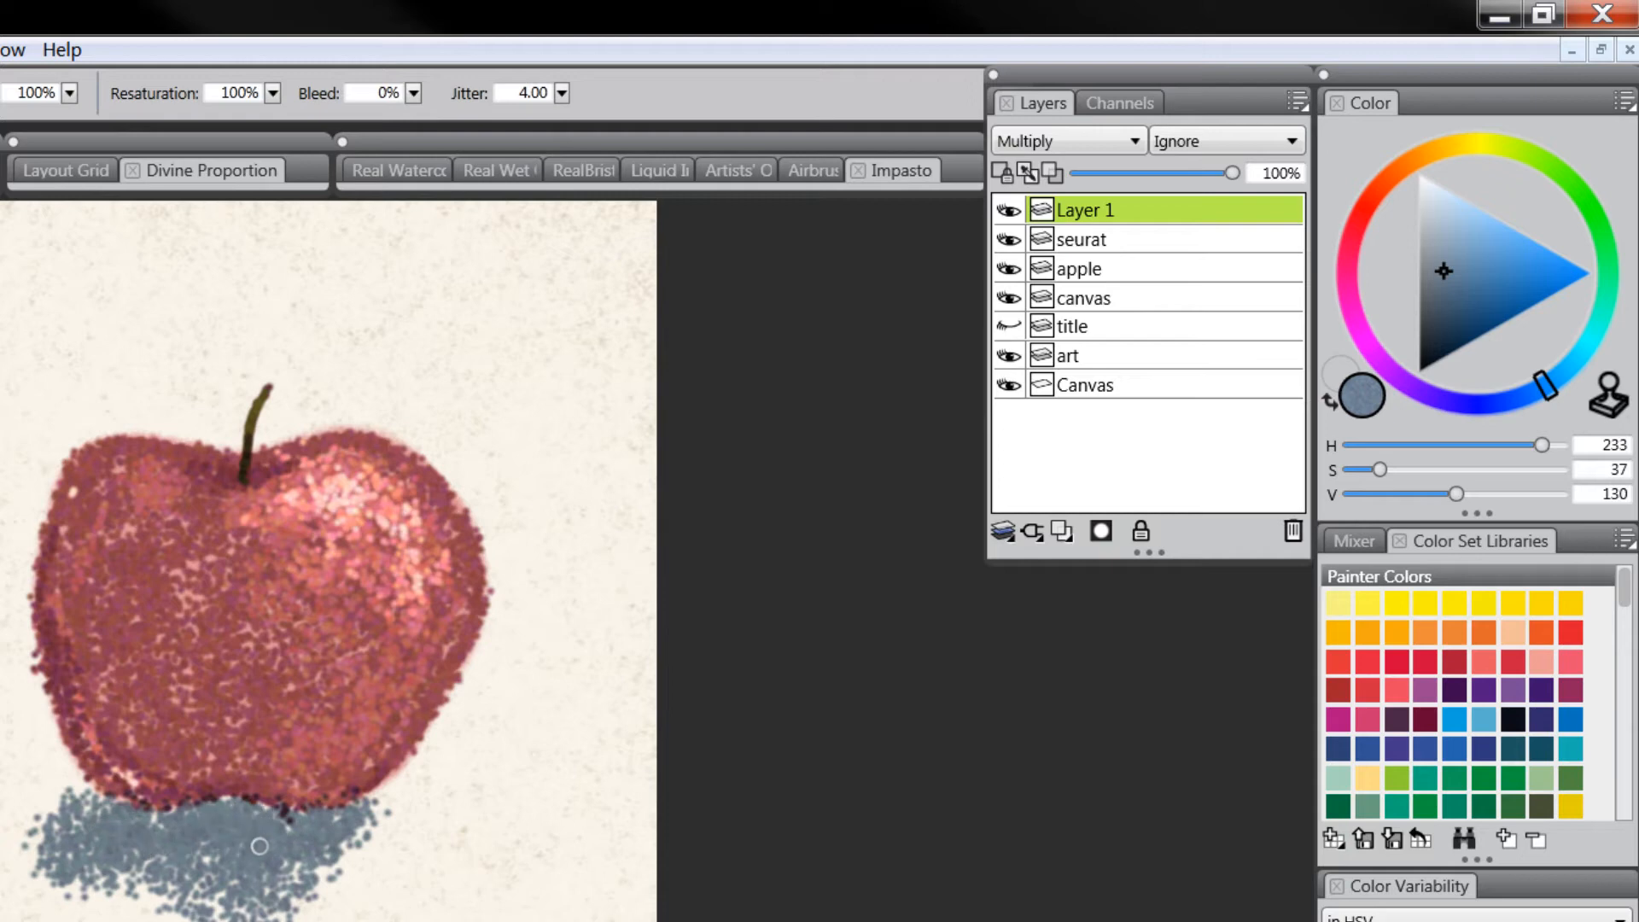
mouse_move(169, 878)
left_mouse_down()
mouse_move(250, 900)
mouse_move(171, 851)
mouse_move(64, 851)
mouse_move(159, 861)
left_mouse_up()
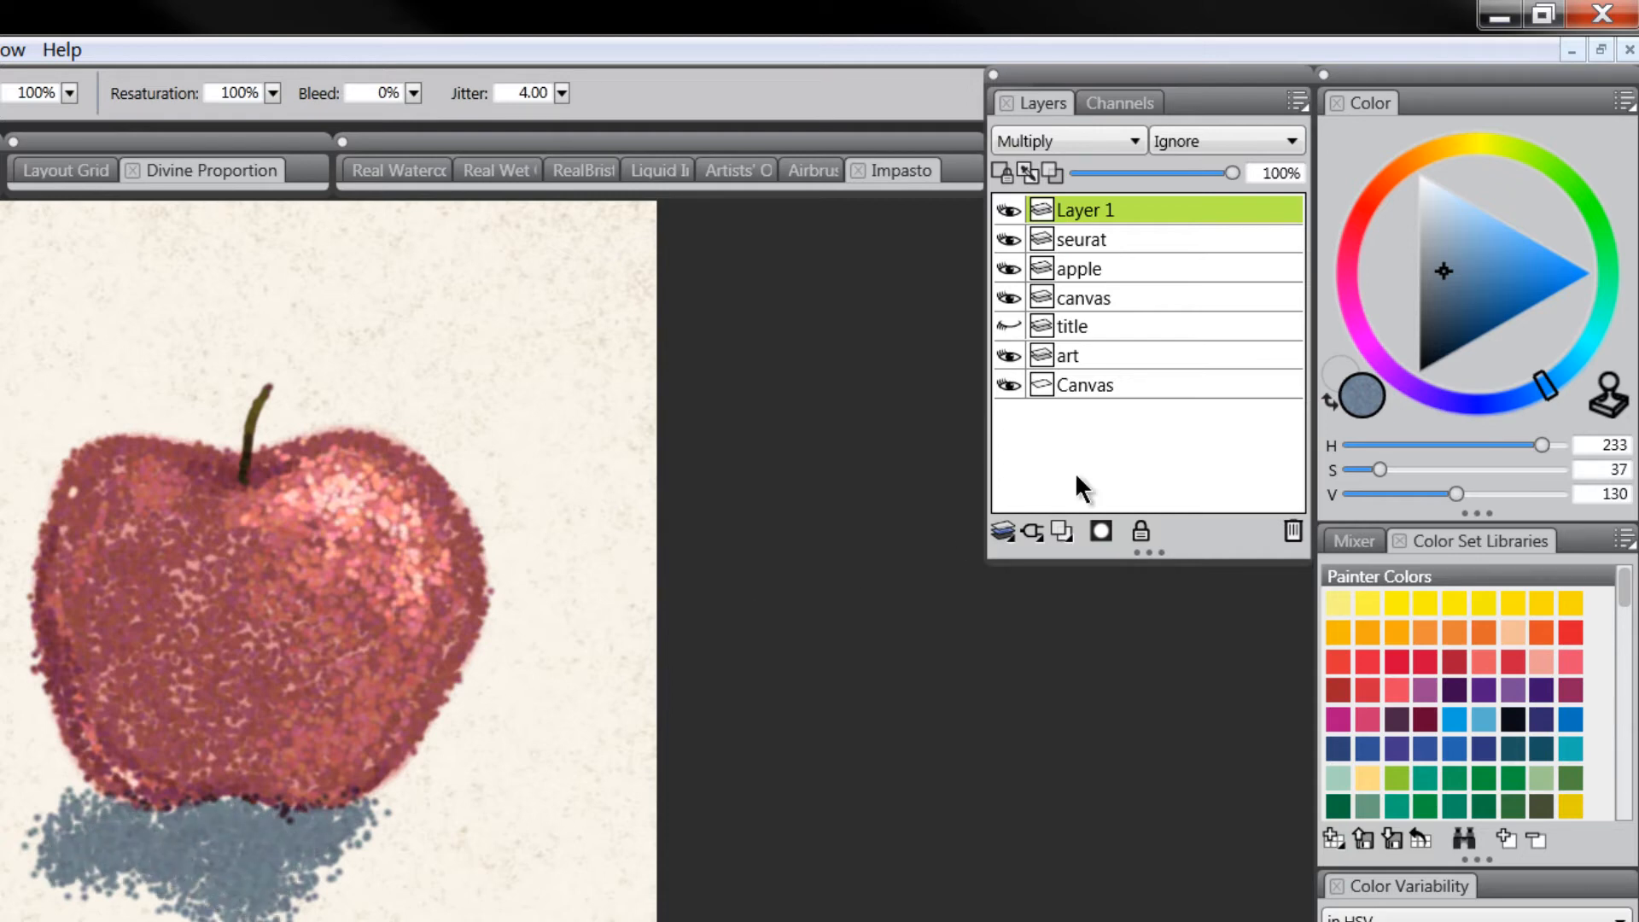
Step: Rename the Multiply layer as shadow and place it beneath the seurat layer
double_click(1083, 214)
type("shadow")
key("Return")
left_click(1102, 241)
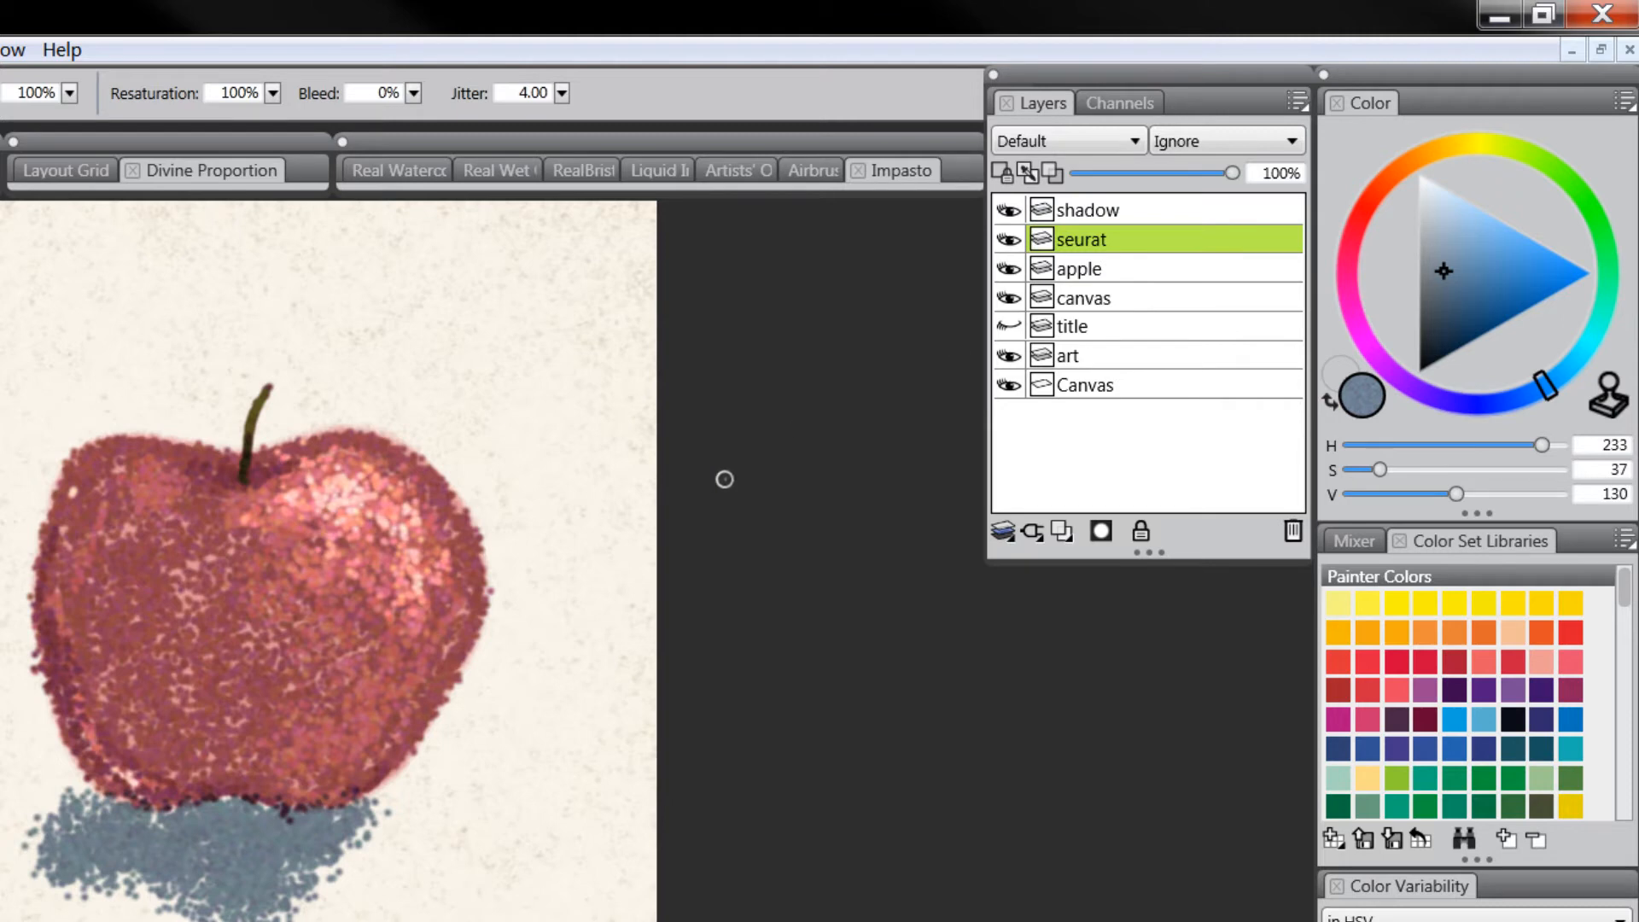
left_click_drag(1111, 207, 1121, 253)
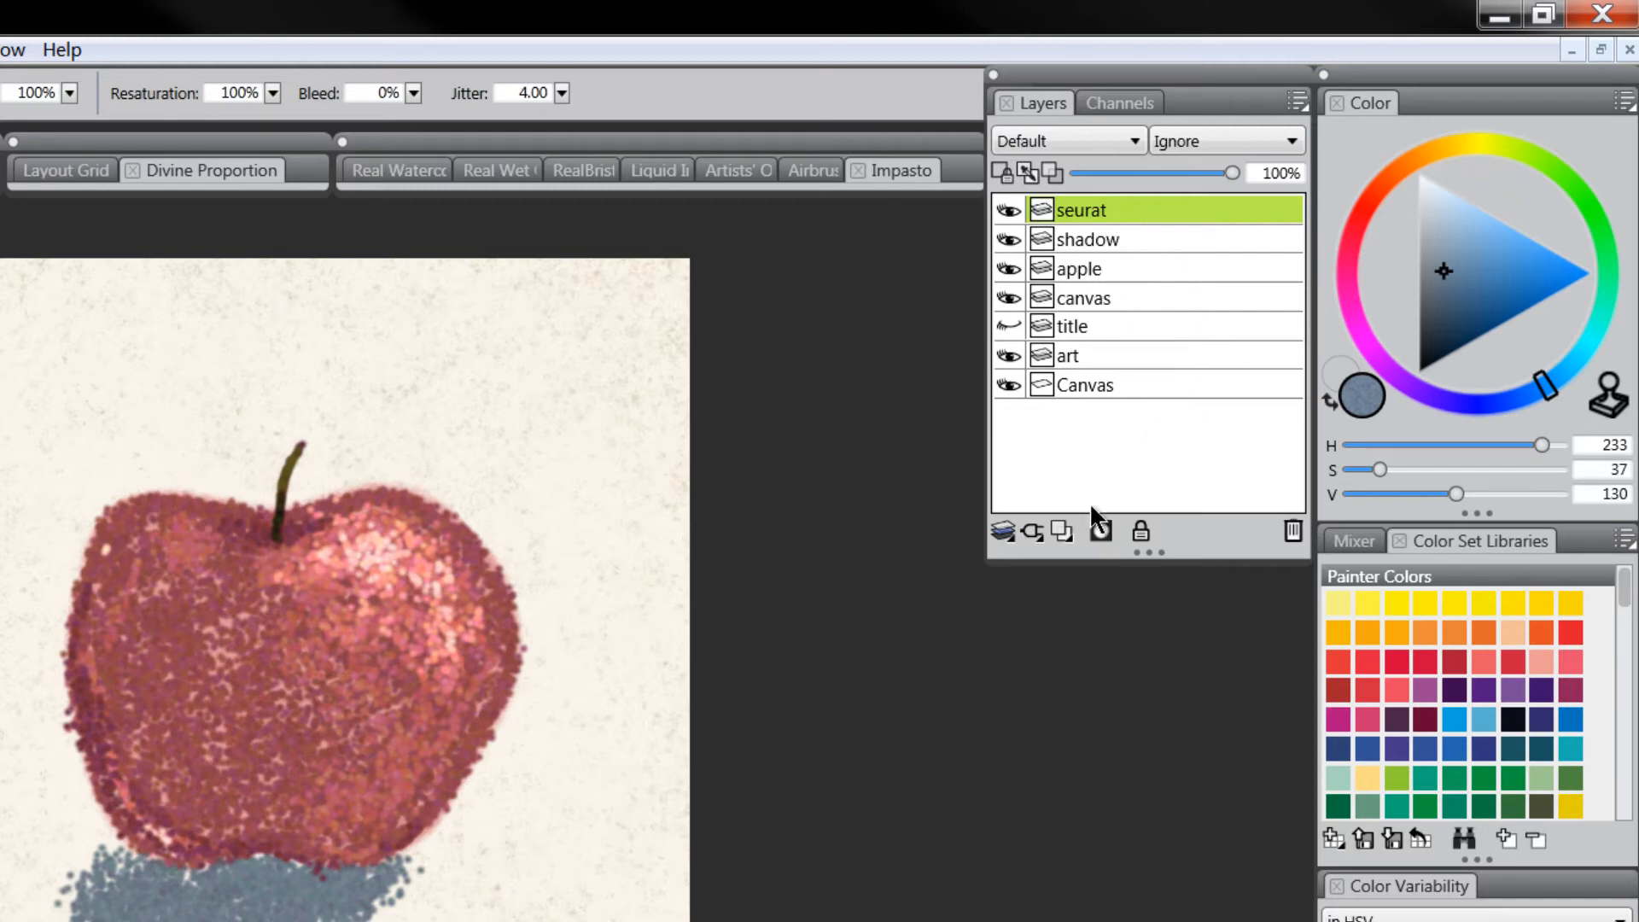
Step: Add a new layer above seurat and scatter single olive-green dots (H 131, S 93, V 99) across the apple
left_click(1062, 531)
left_click(1486, 147)
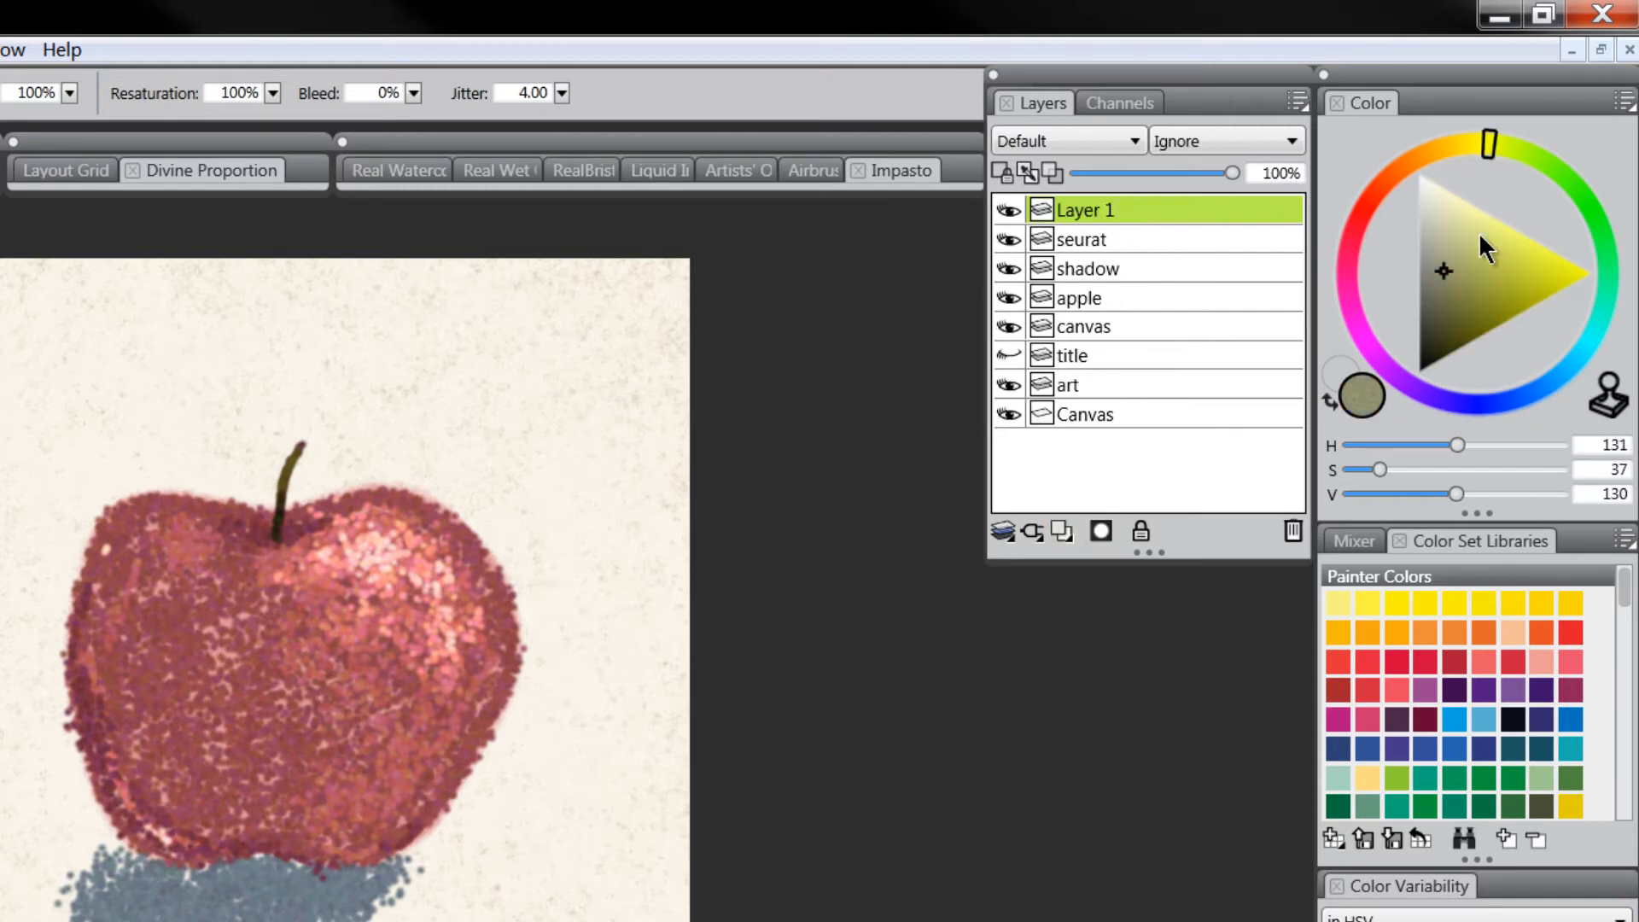
left_click(1469, 295)
left_click(311, 576)
left_click(225, 587)
left_click(166, 553)
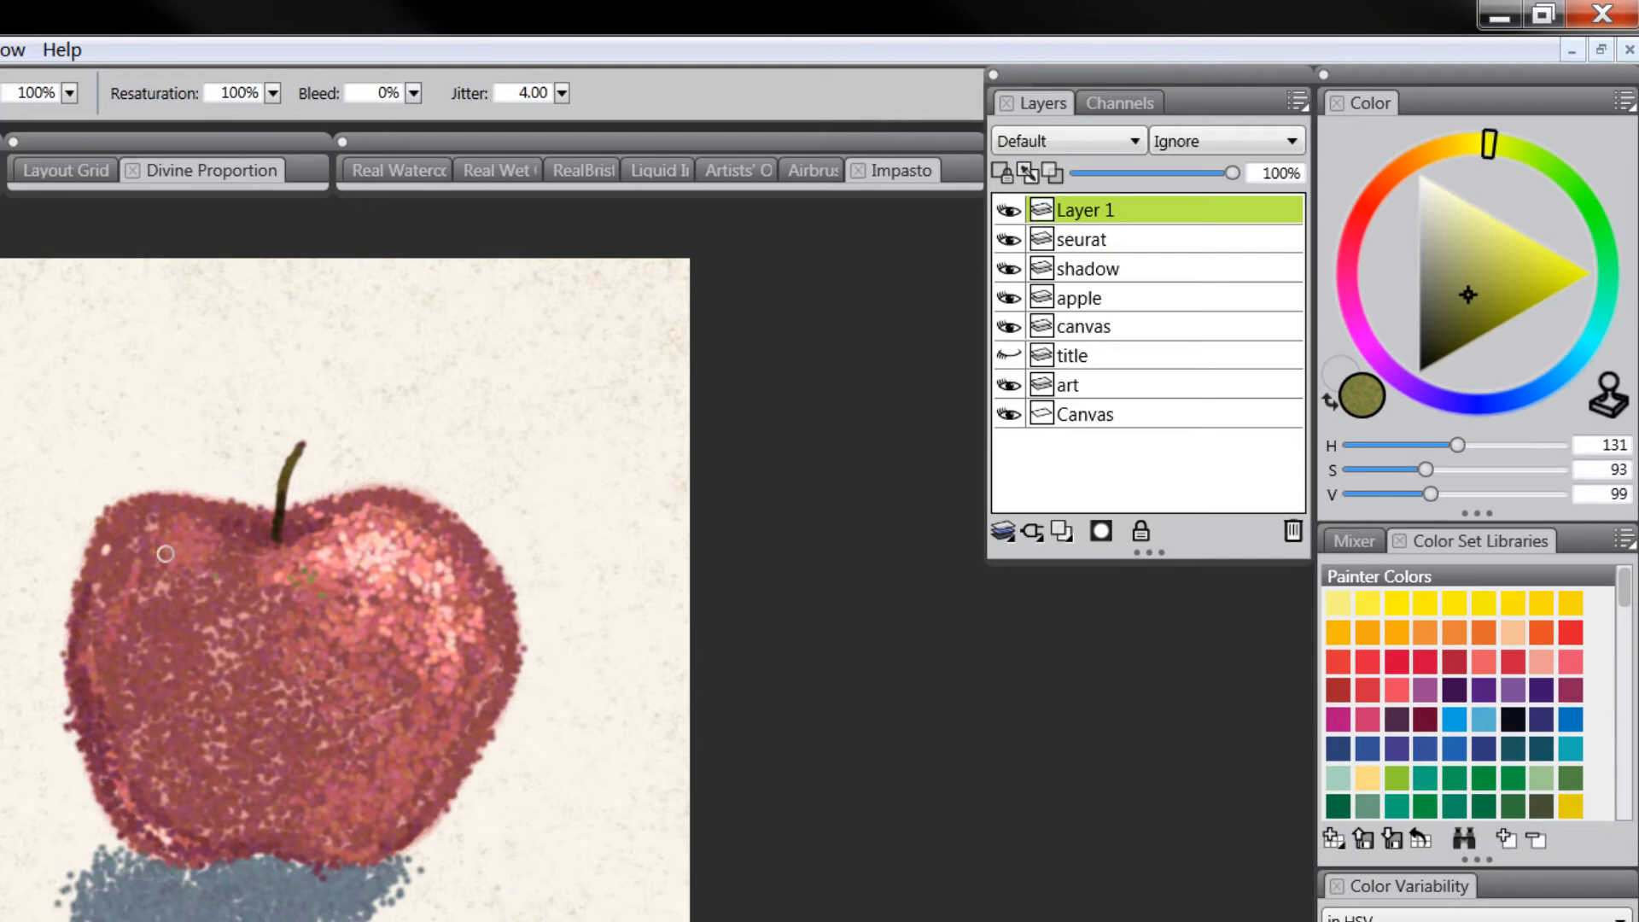
left_click(197, 526)
left_click(162, 613)
left_click(148, 664)
left_click(300, 626)
left_click(379, 674)
left_click(408, 640)
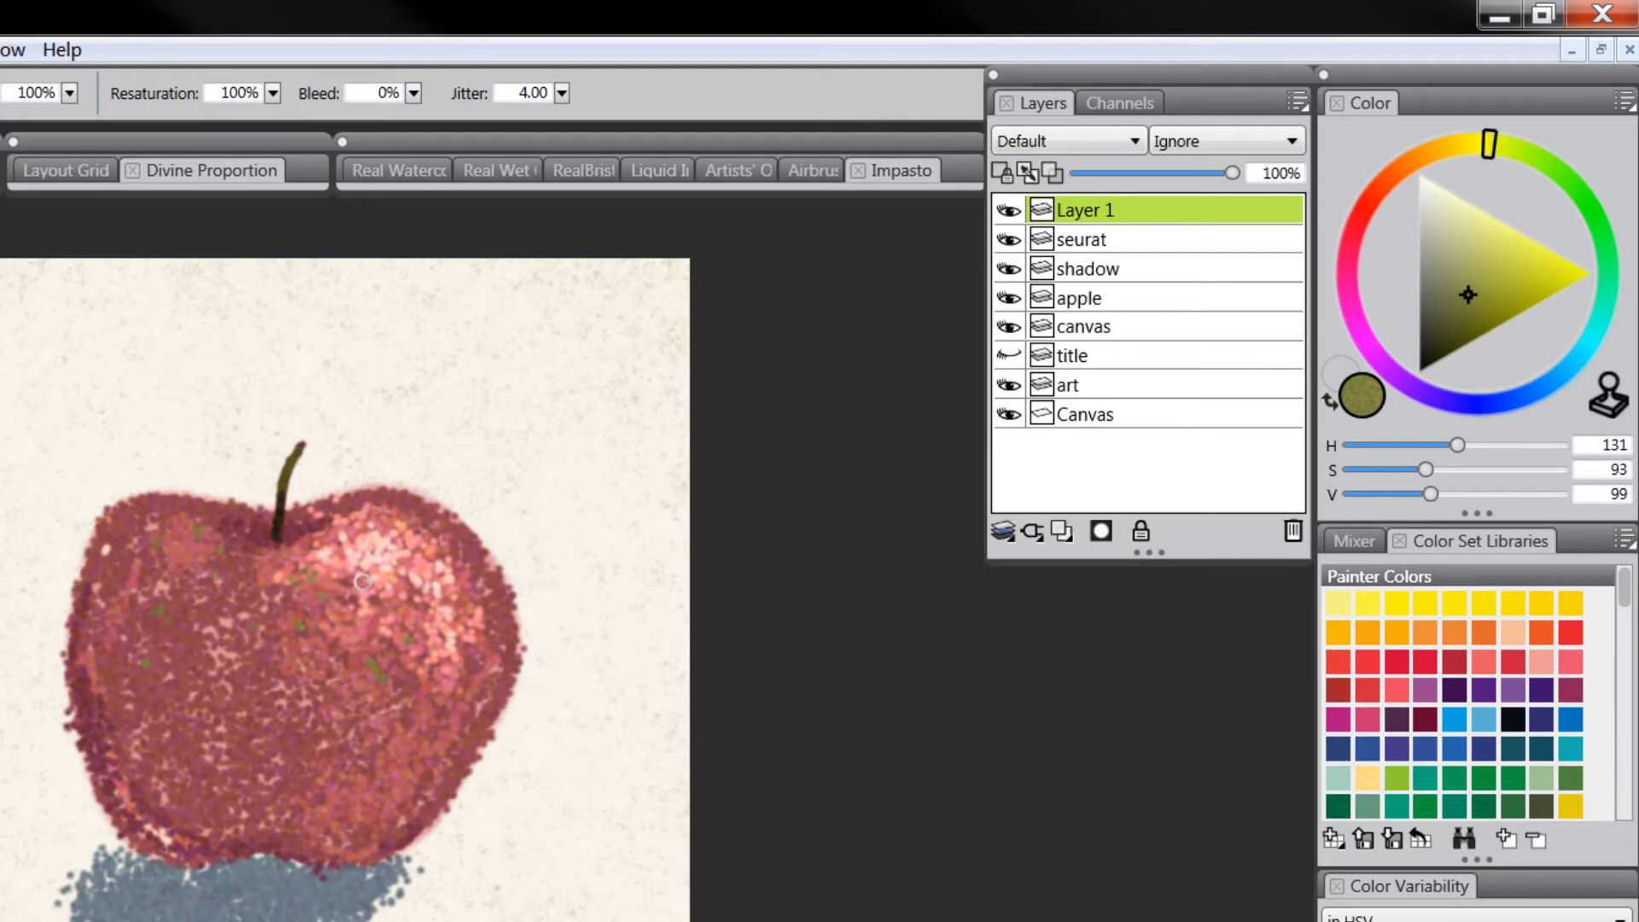
left_click(445, 639)
left_click(383, 732)
left_click(395, 769)
left_click(294, 808)
left_click(204, 716)
left_click(178, 777)
left_click(220, 798)
left_click(265, 778)
left_click(249, 709)
Step: Scatter ochre-brown dots (H 118, S 157, V 70) over the apple, mostly around its upper-left part
left_click(1446, 147)
left_click(1478, 317)
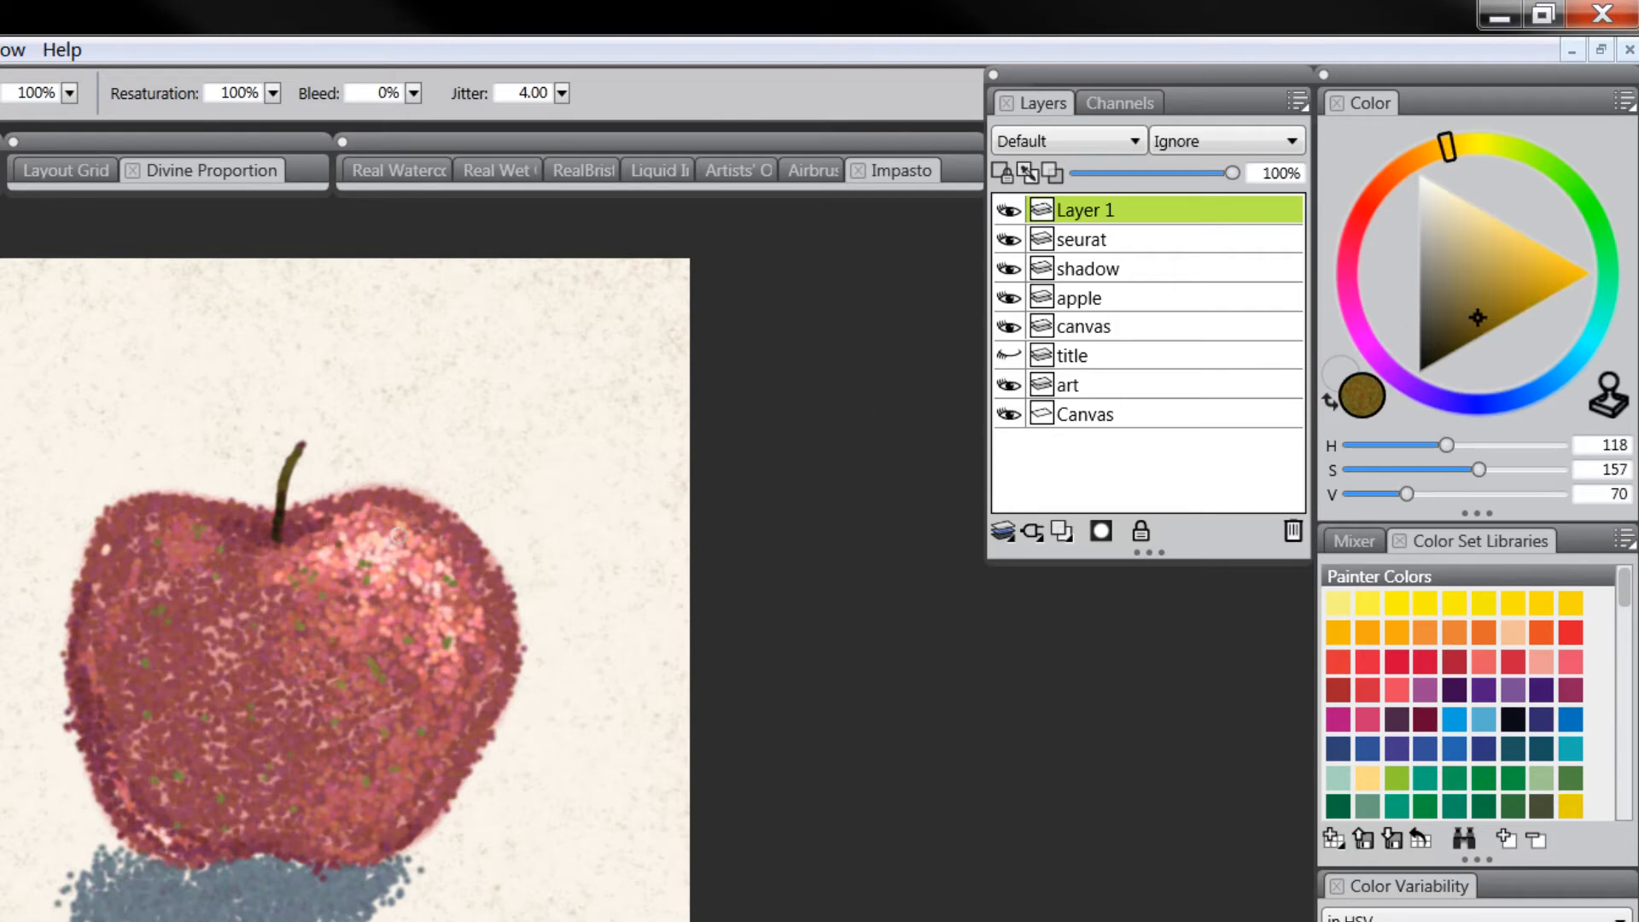
left_click(424, 716)
left_click(197, 631)
left_click(218, 573)
left_click(155, 559)
left_click(177, 537)
left_click(200, 525)
Step: Try dark red dots (H 83, S 224, V 43) on the apple's center, undo them and set the color to H 83, S 191, V 74
left_click(1369, 213)
left_click_drag(1468, 331, 1470, 339)
left_click_drag(338, 599, 344, 632)
left_click(350, 680)
left_click(267, 608)
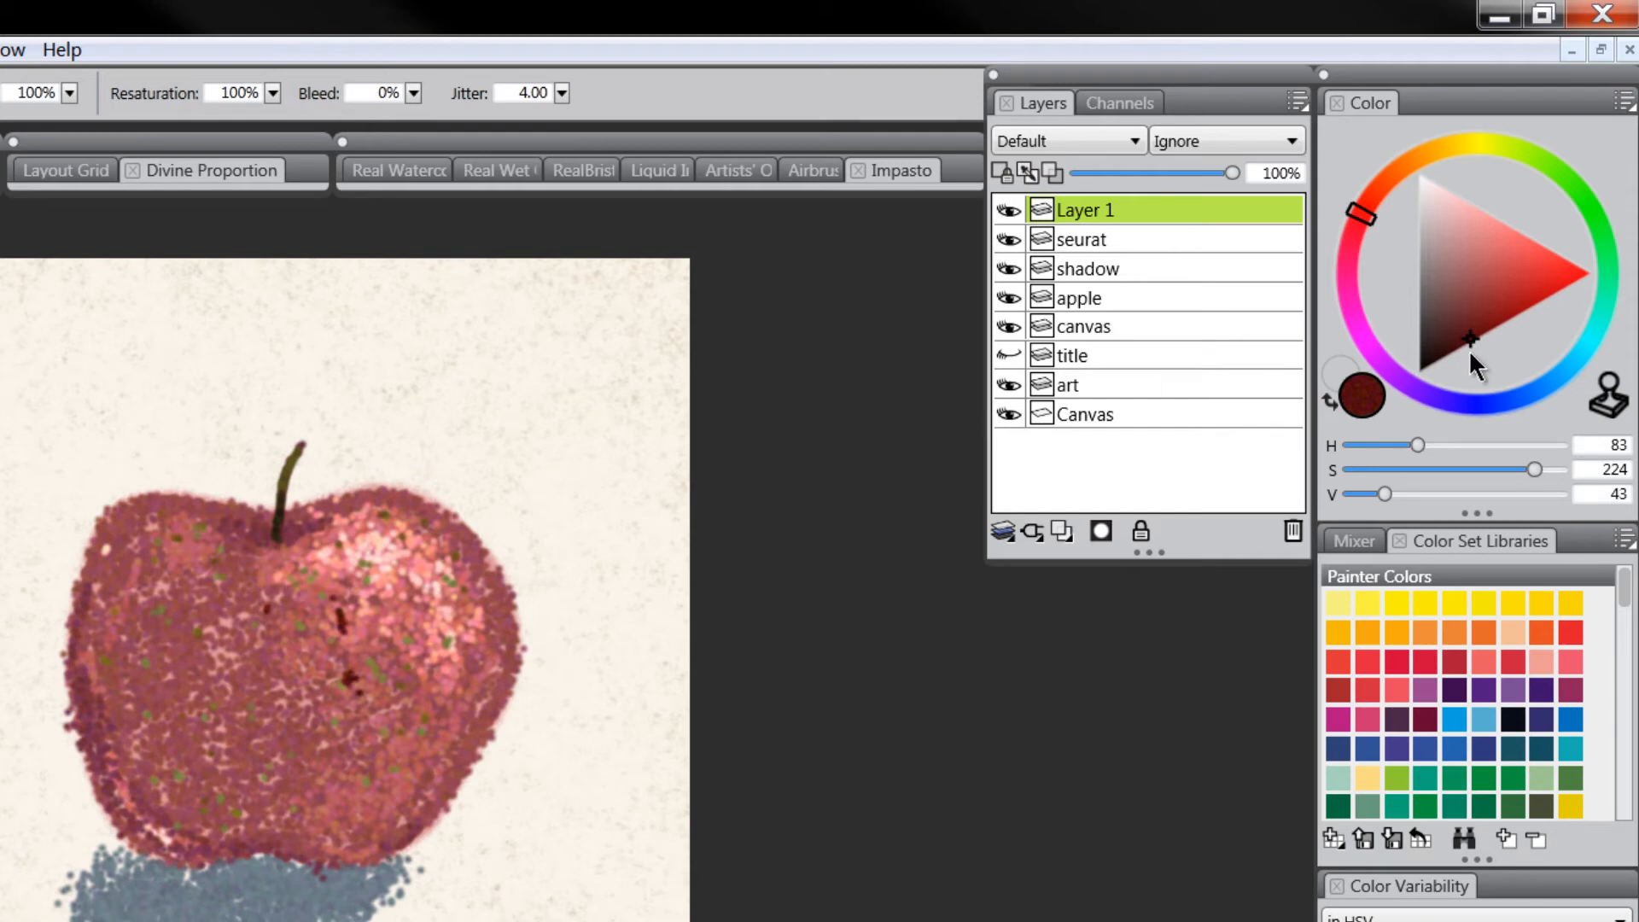
left_click_drag(1471, 340, 1495, 314)
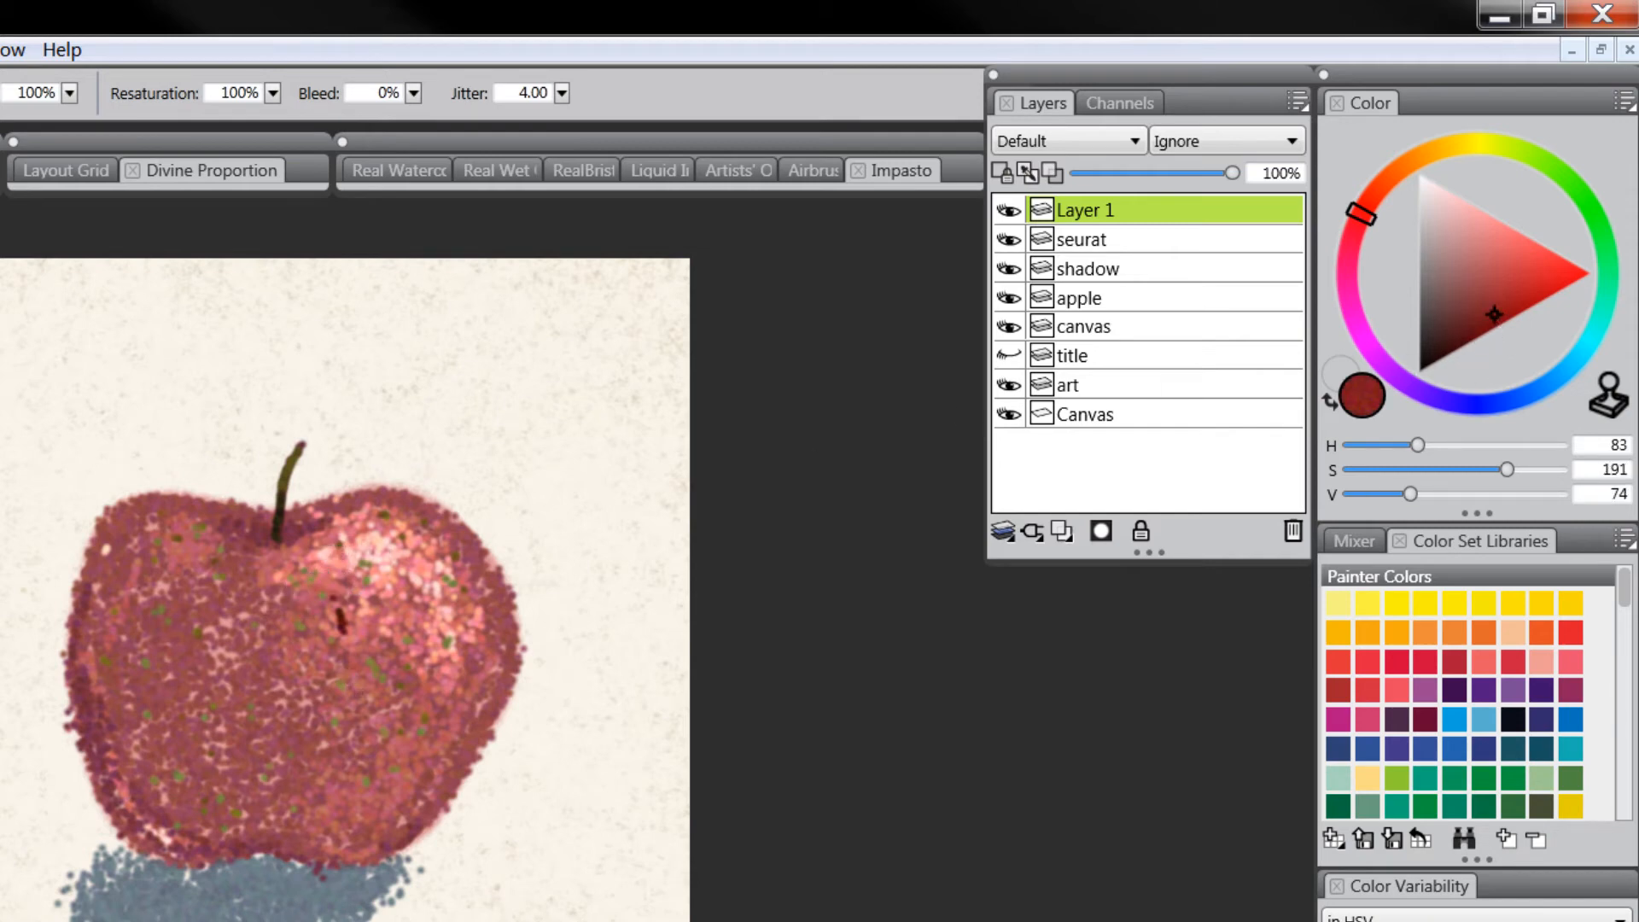
key("ctrl+z")
key("ctrl+z")
Step: Scatter red dots (H 83, S 191, V 74) over the apple's center and lower-right side
left_click(312, 605)
left_click(346, 640)
left_click(316, 667)
left_click(358, 696)
left_click(382, 711)
left_click(400, 748)
left_click(426, 666)
left_click(414, 742)
left_click(355, 809)
left_click(389, 817)
left_click(420, 768)
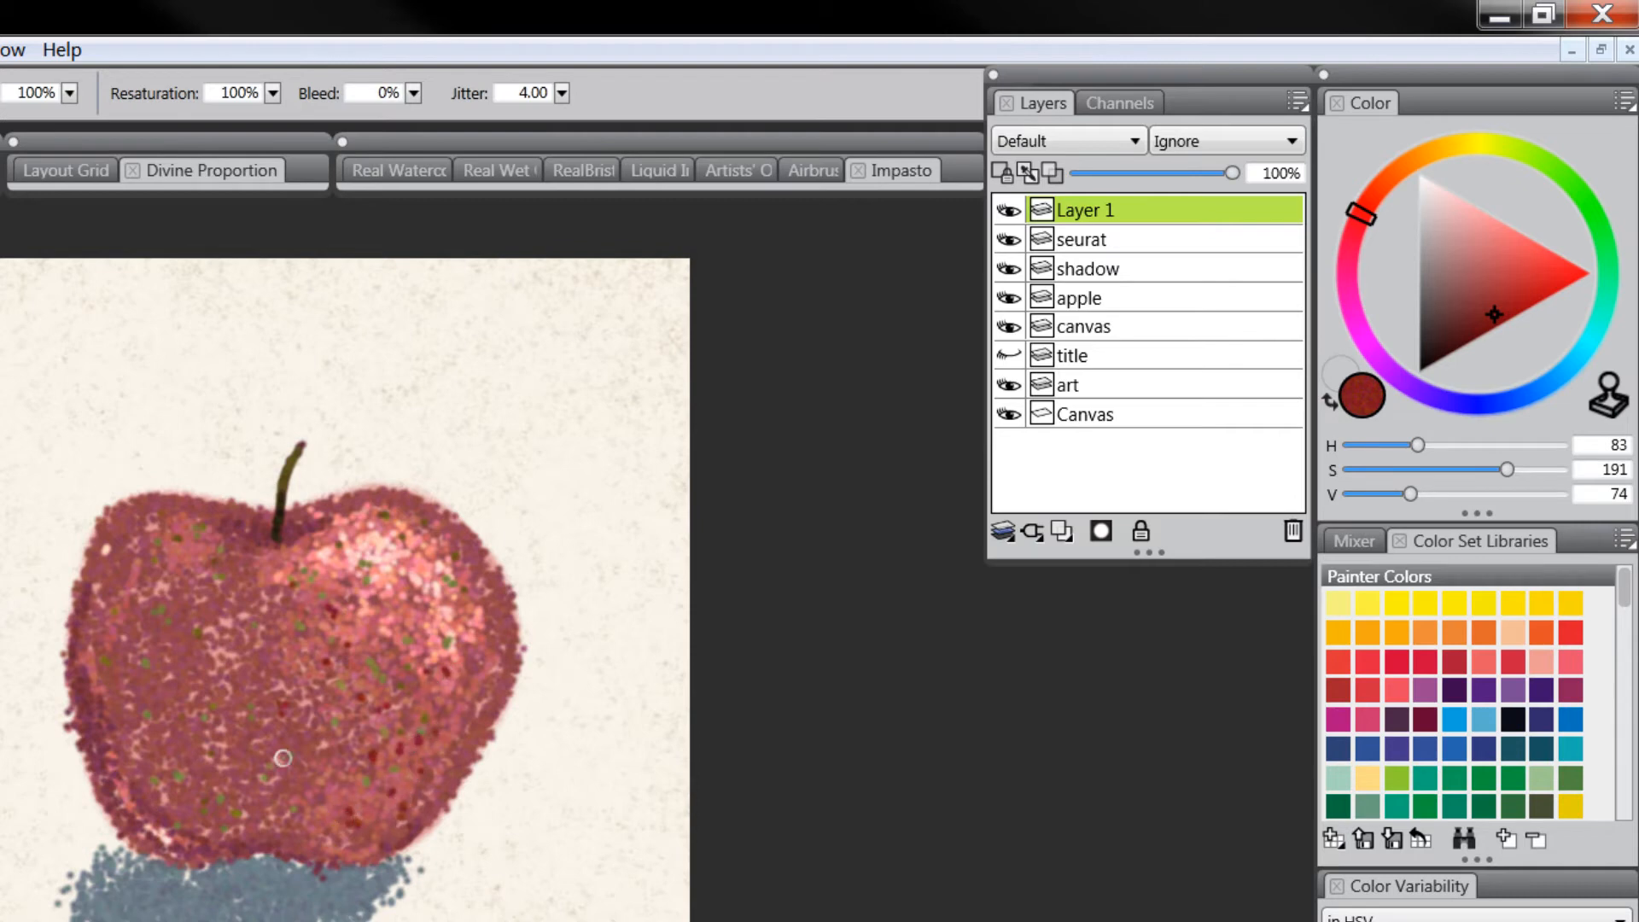
Step: Cluster more red dots of the same color in the apple's lower-left area
left_click(161, 794)
left_click(125, 741)
left_click(154, 716)
left_click(140, 777)
left_click(94, 699)
left_click(120, 788)
left_click(169, 838)
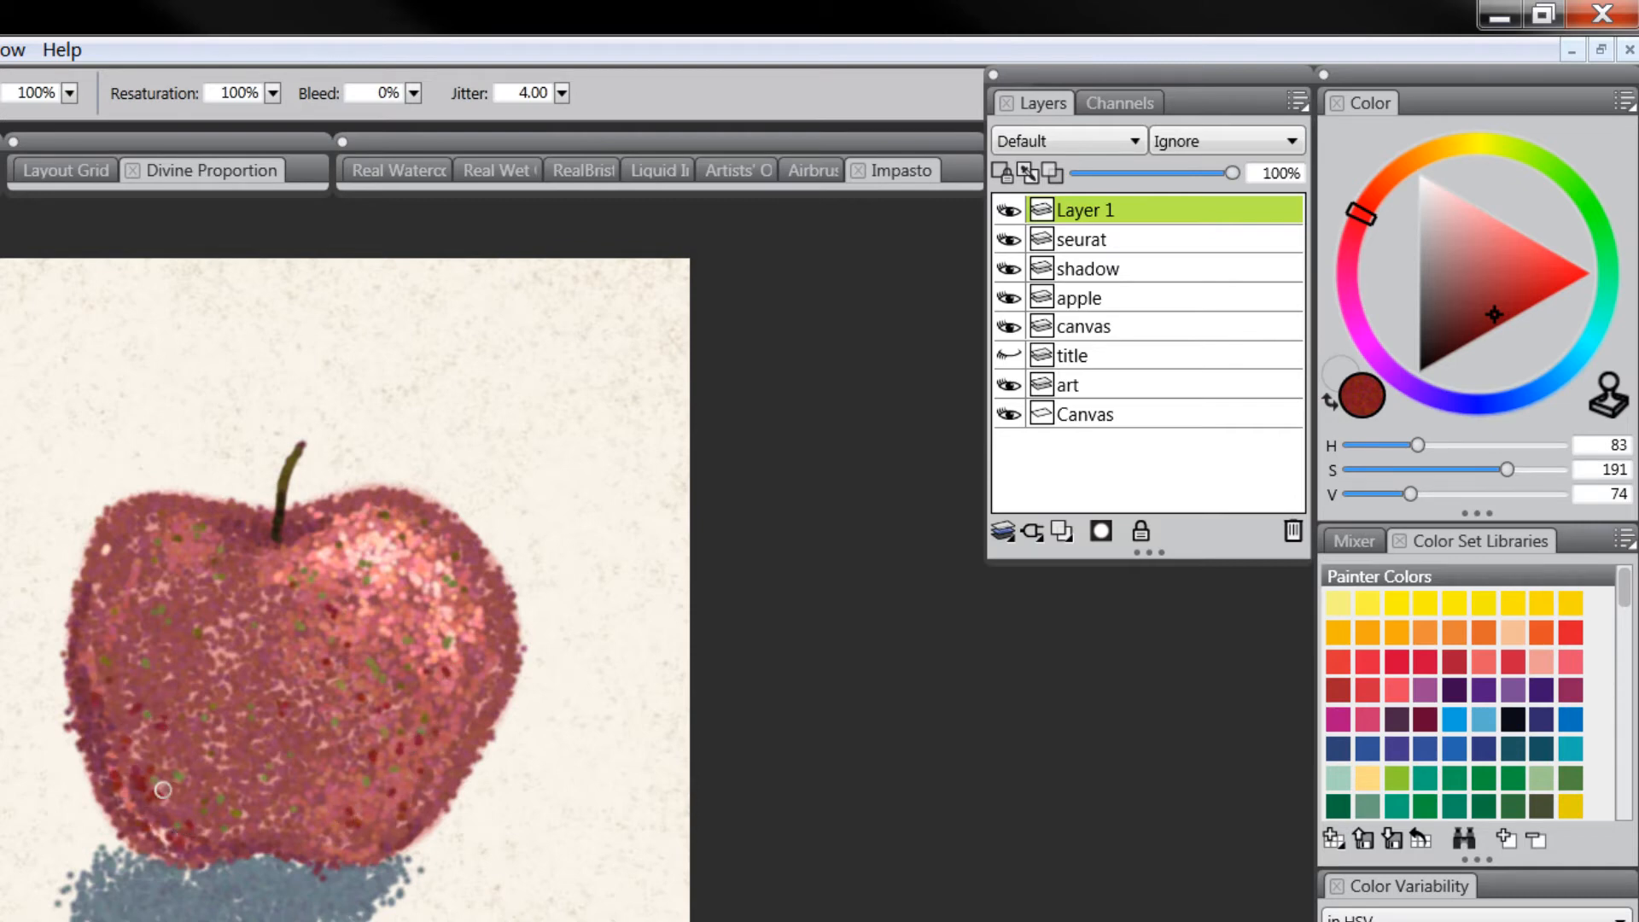
left_click(173, 760)
left_click(202, 828)
left_click(203, 805)
left_click(129, 673)
left_click(202, 745)
left_click(217, 806)
left_click(147, 799)
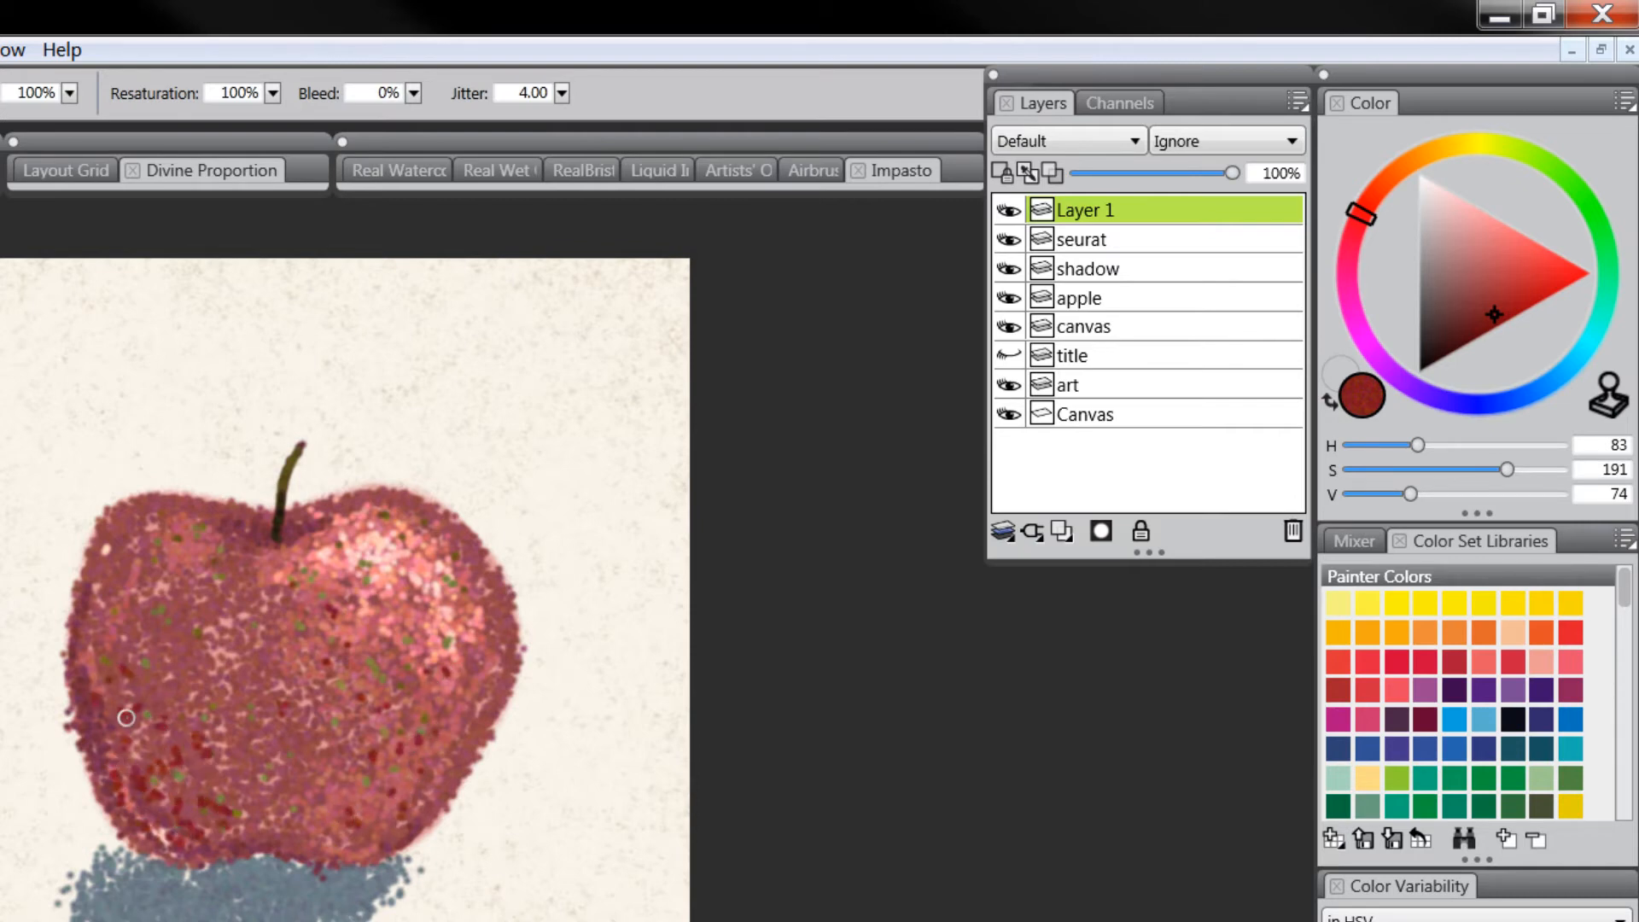
Step: Place a few deep blue dots (H 236, S 191, V 74) along the apple's lower-left edge, undoing the first attempts
left_click(1540, 391)
left_click(119, 750)
left_click(133, 801)
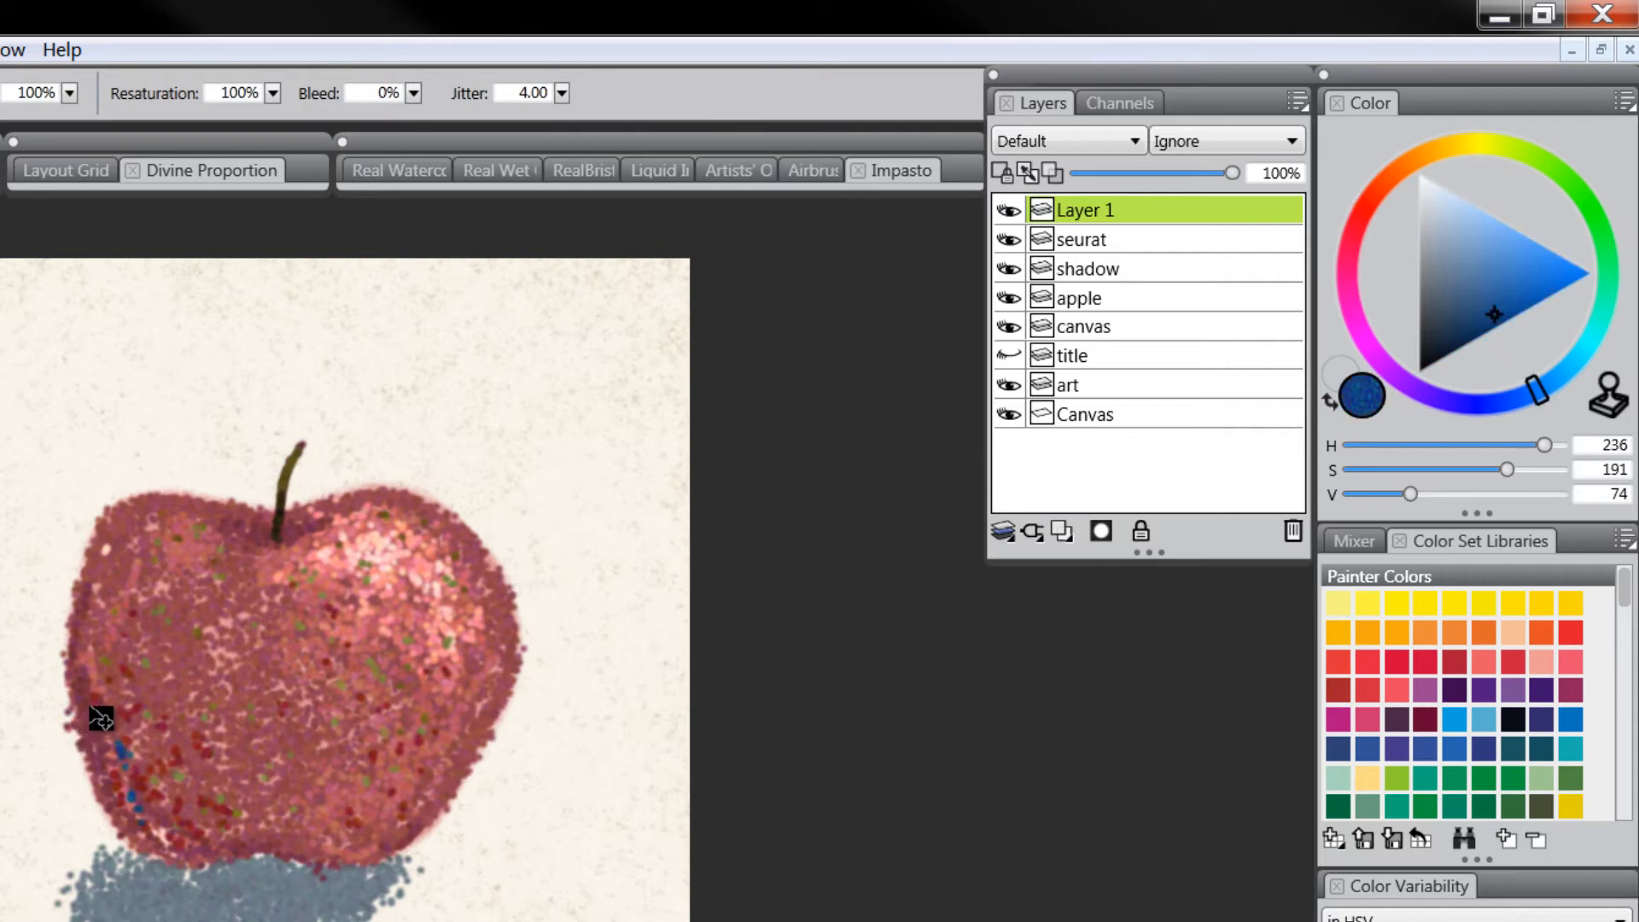
key("ctrl+z")
key("ctrl+z")
key("ctrl+z")
left_click(96, 757)
Step: Scatter sparse beige dots (H 120, S 77, V 175) across the background around the apple
left_click(1456, 145)
left_click(1452, 236)
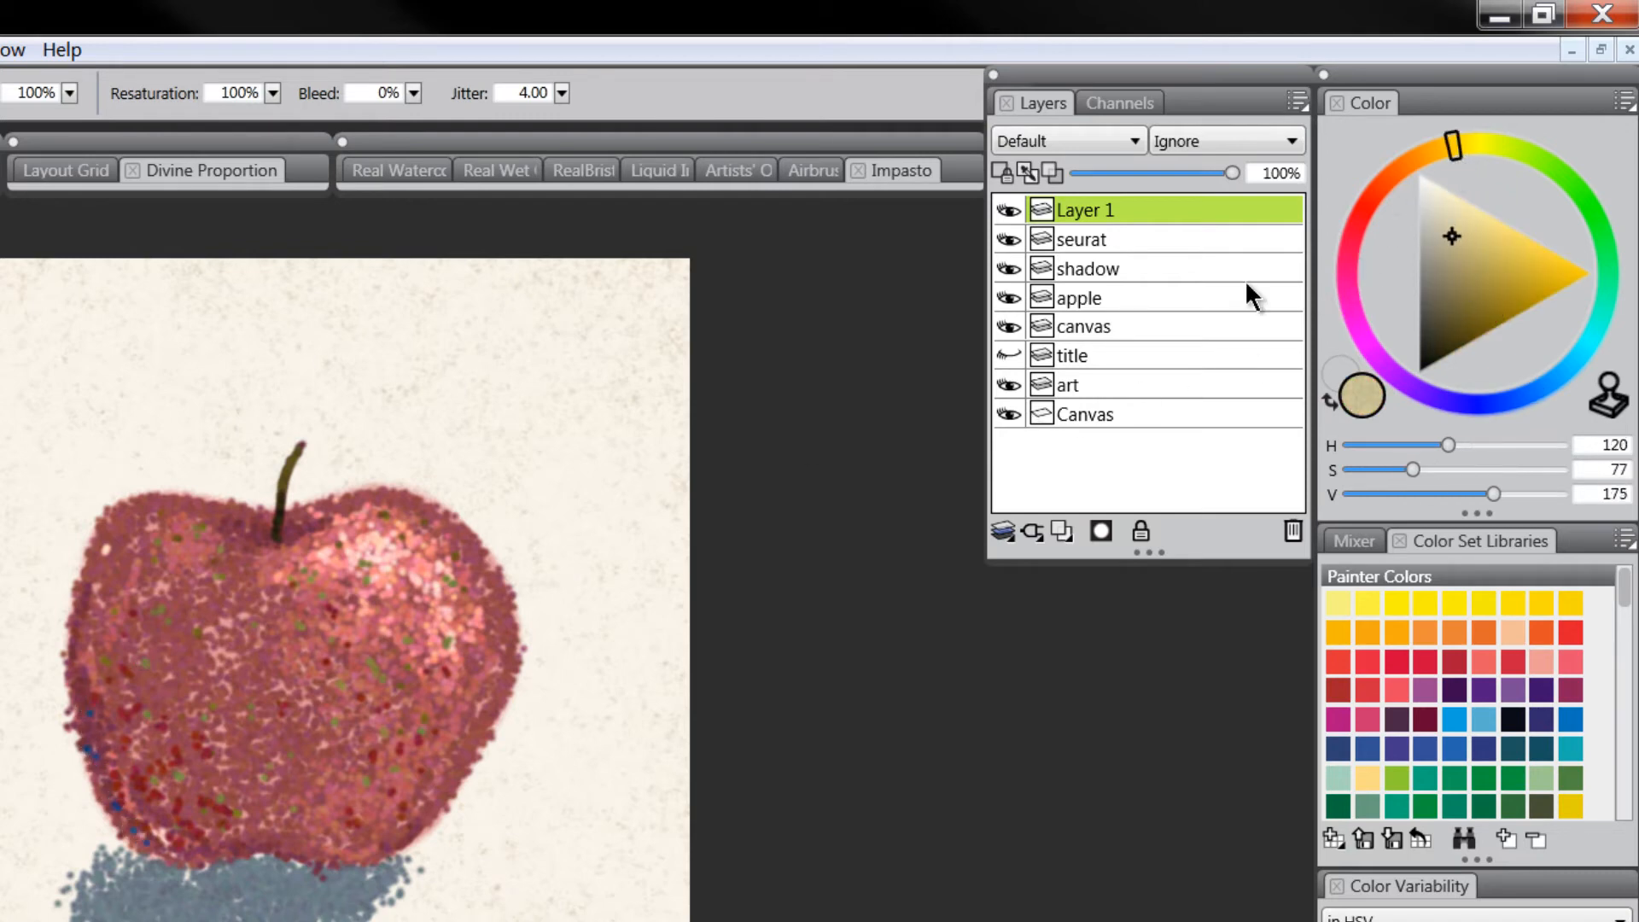
left_click_drag(59, 315, 113, 273)
mouse_move(114, 380)
left_mouse_down()
mouse_move(347, 271)
mouse_move(421, 345)
mouse_move(437, 406)
mouse_move(551, 380)
mouse_move(642, 327)
mouse_move(614, 471)
left_mouse_up()
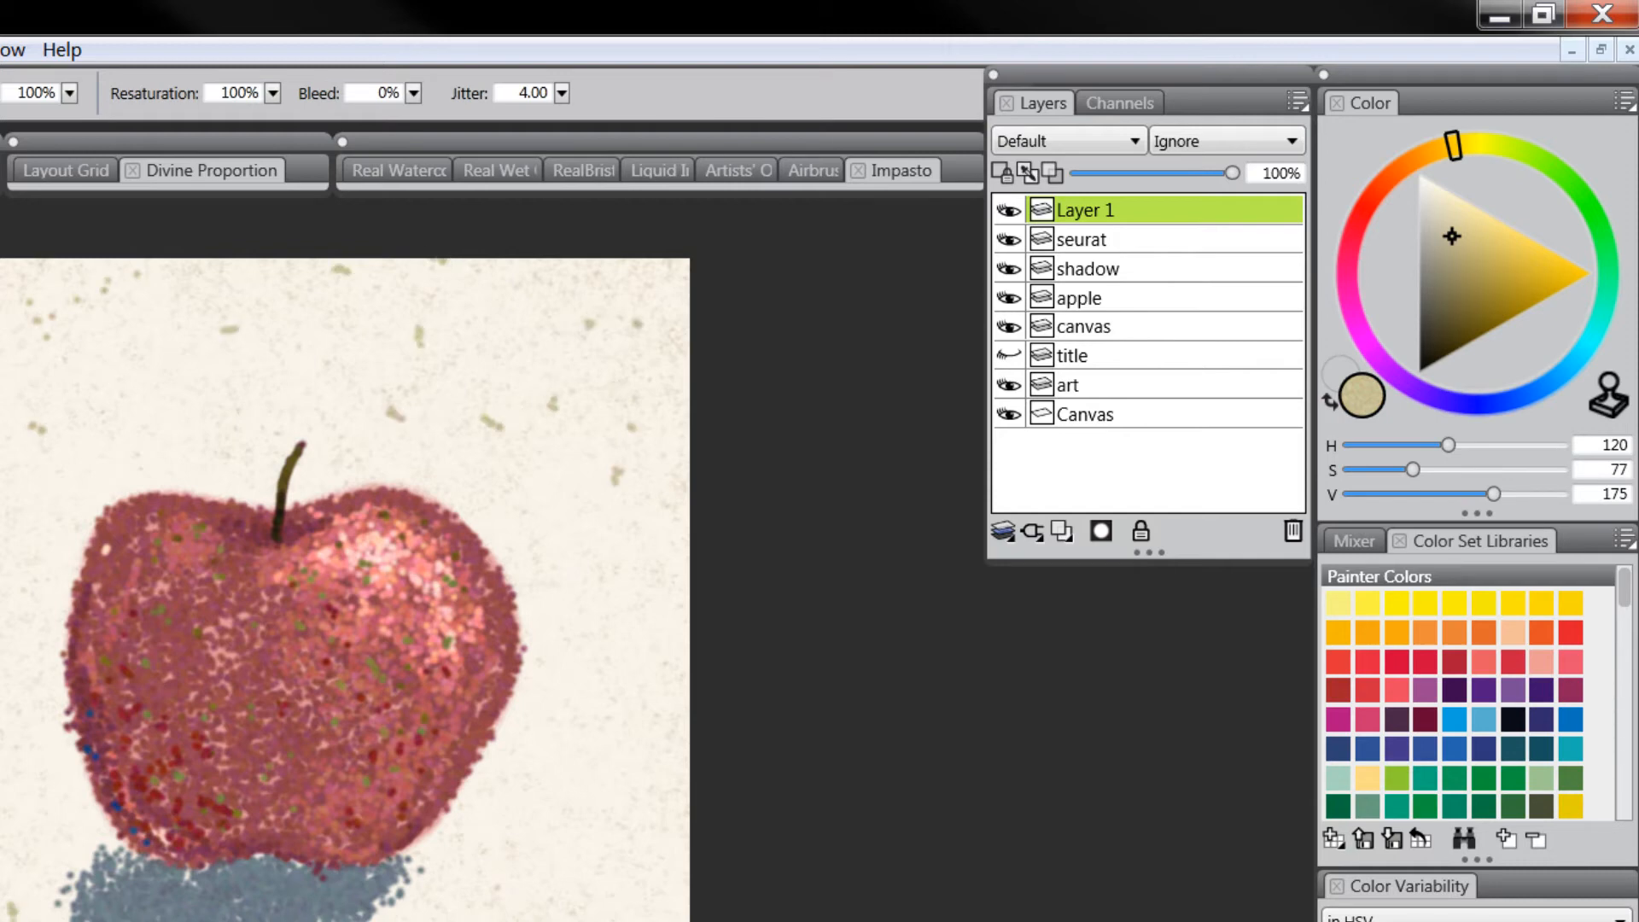
mouse_move(525, 906)
left_mouse_down()
mouse_move(637, 825)
mouse_move(575, 739)
left_mouse_up()
mouse_move(349, 417)
left_mouse_down()
mouse_move(306, 357)
mouse_move(487, 424)
mouse_move(450, 458)
mouse_move(220, 389)
mouse_move(89, 474)
left_mouse_up()
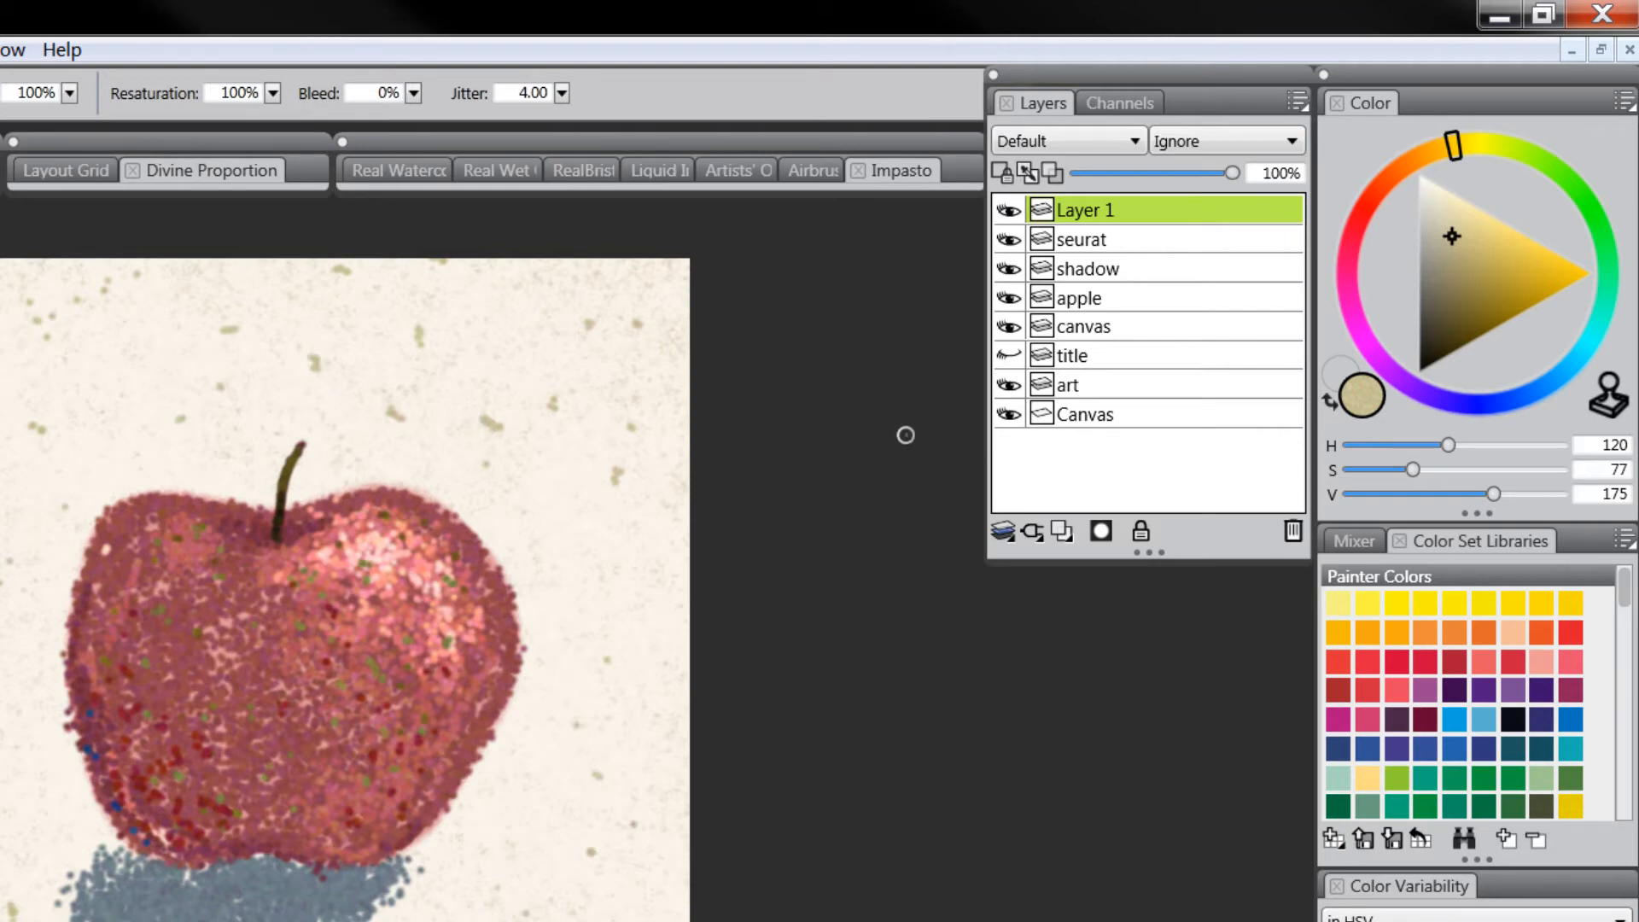
Step: Add a new layer between the apple and canvas layers and fill the background with dense cream dots (H 120, S 111, V 210)
left_click(1062, 531)
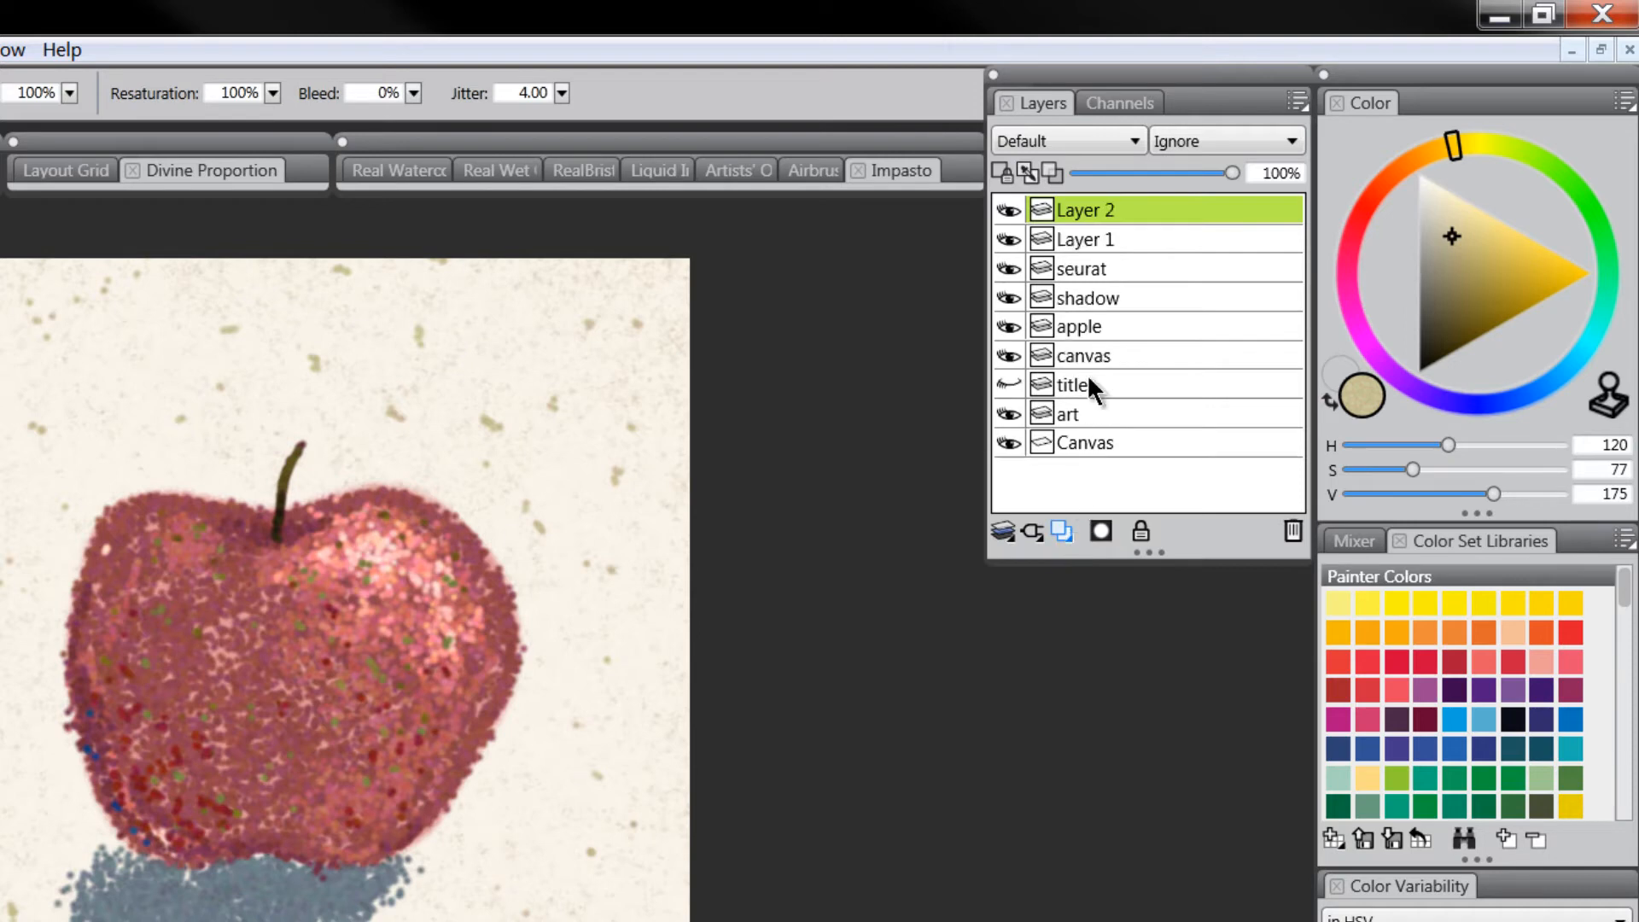
mouse_move(1108, 239)
left_mouse_down()
mouse_move(1108, 352)
mouse_move(1101, 334)
left_mouse_up()
left_click(1445, 208)
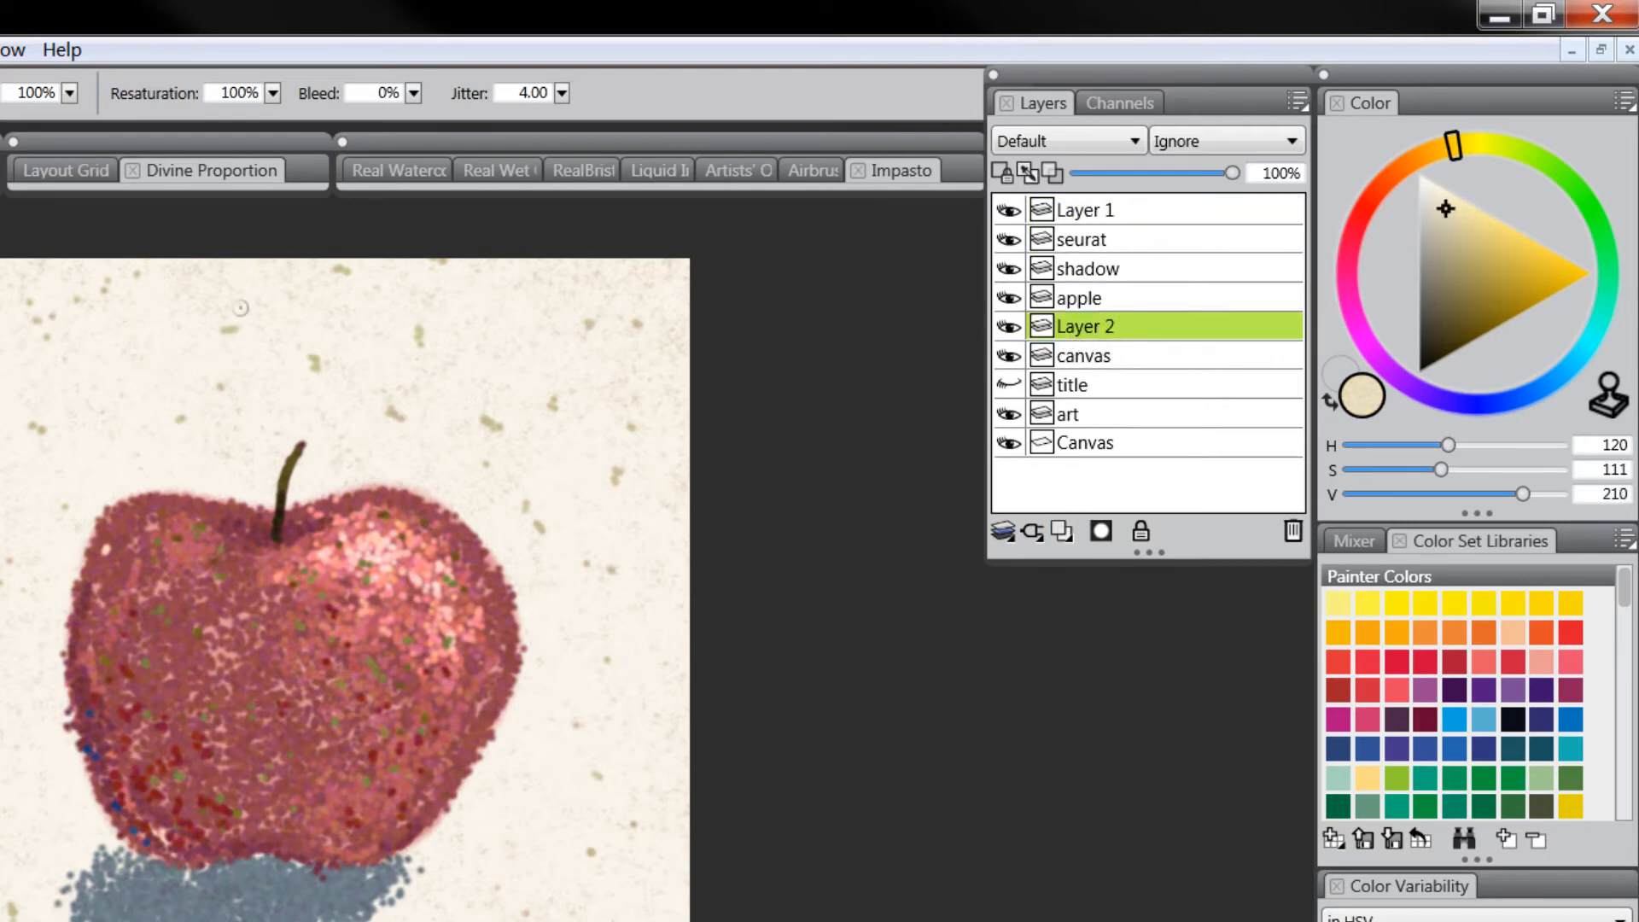
mouse_move(240, 307)
left_mouse_down()
mouse_move(43, 287)
mouse_move(25, 311)
mouse_move(128, 384)
mouse_move(220, 357)
mouse_move(342, 384)
mouse_move(359, 479)
mouse_move(598, 341)
mouse_move(728, 386)
mouse_move(707, 482)
mouse_move(589, 675)
mouse_move(512, 871)
mouse_move(555, 918)
mouse_move(657, 905)
left_mouse_up()
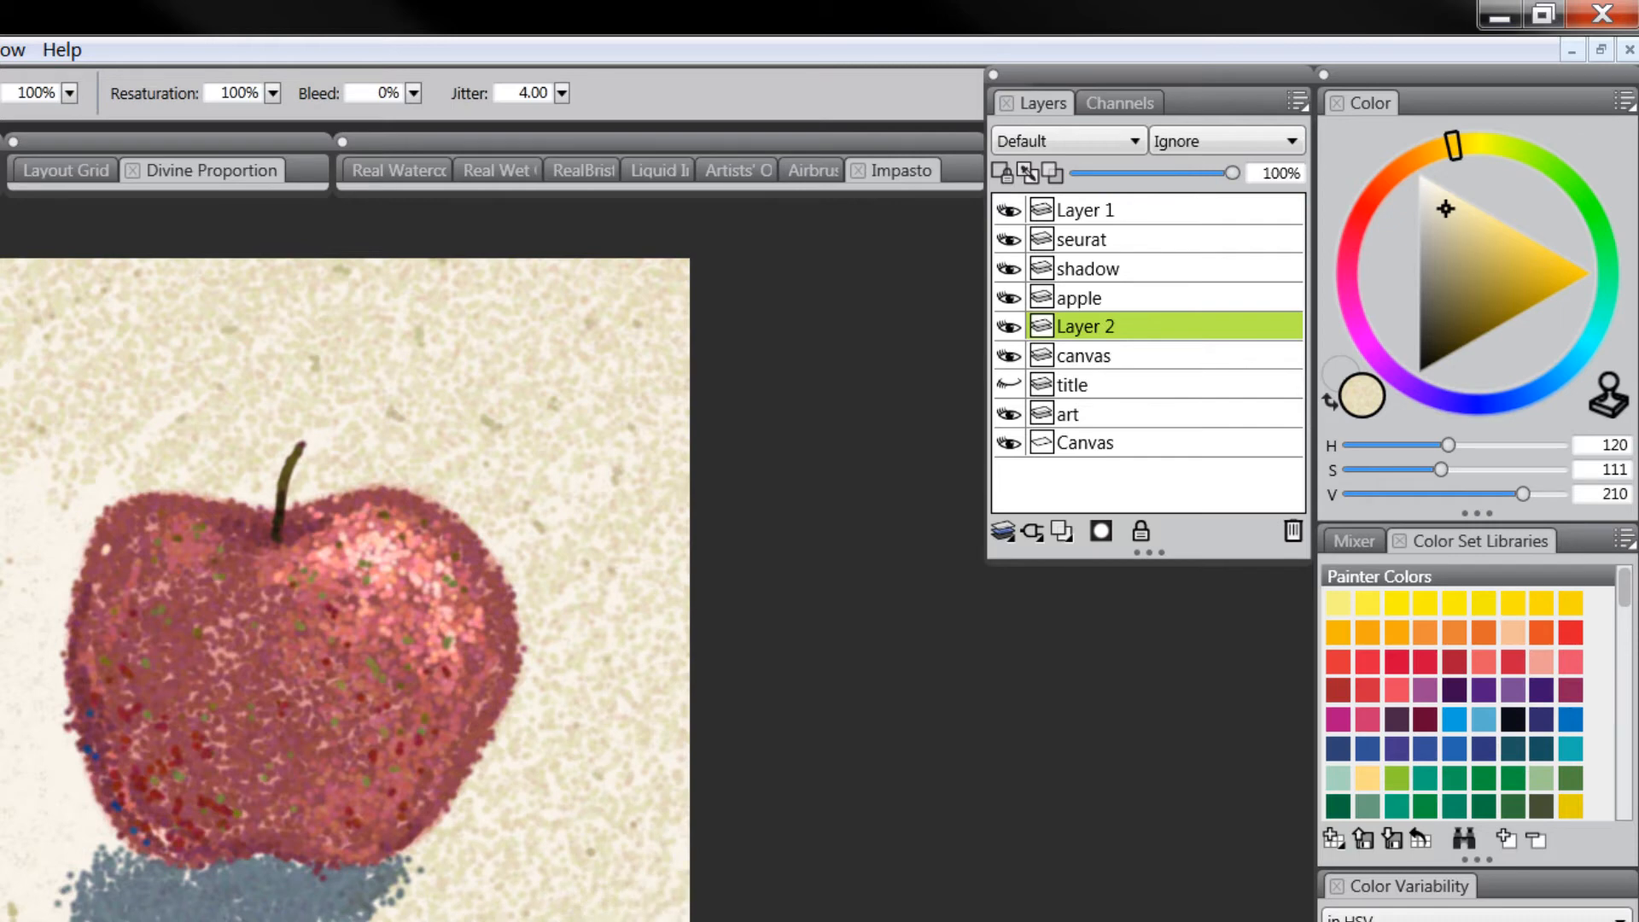
mouse_move(129, 910)
left_mouse_down()
mouse_move(86, 871)
mouse_move(56, 794)
mouse_move(37, 482)
left_mouse_up()
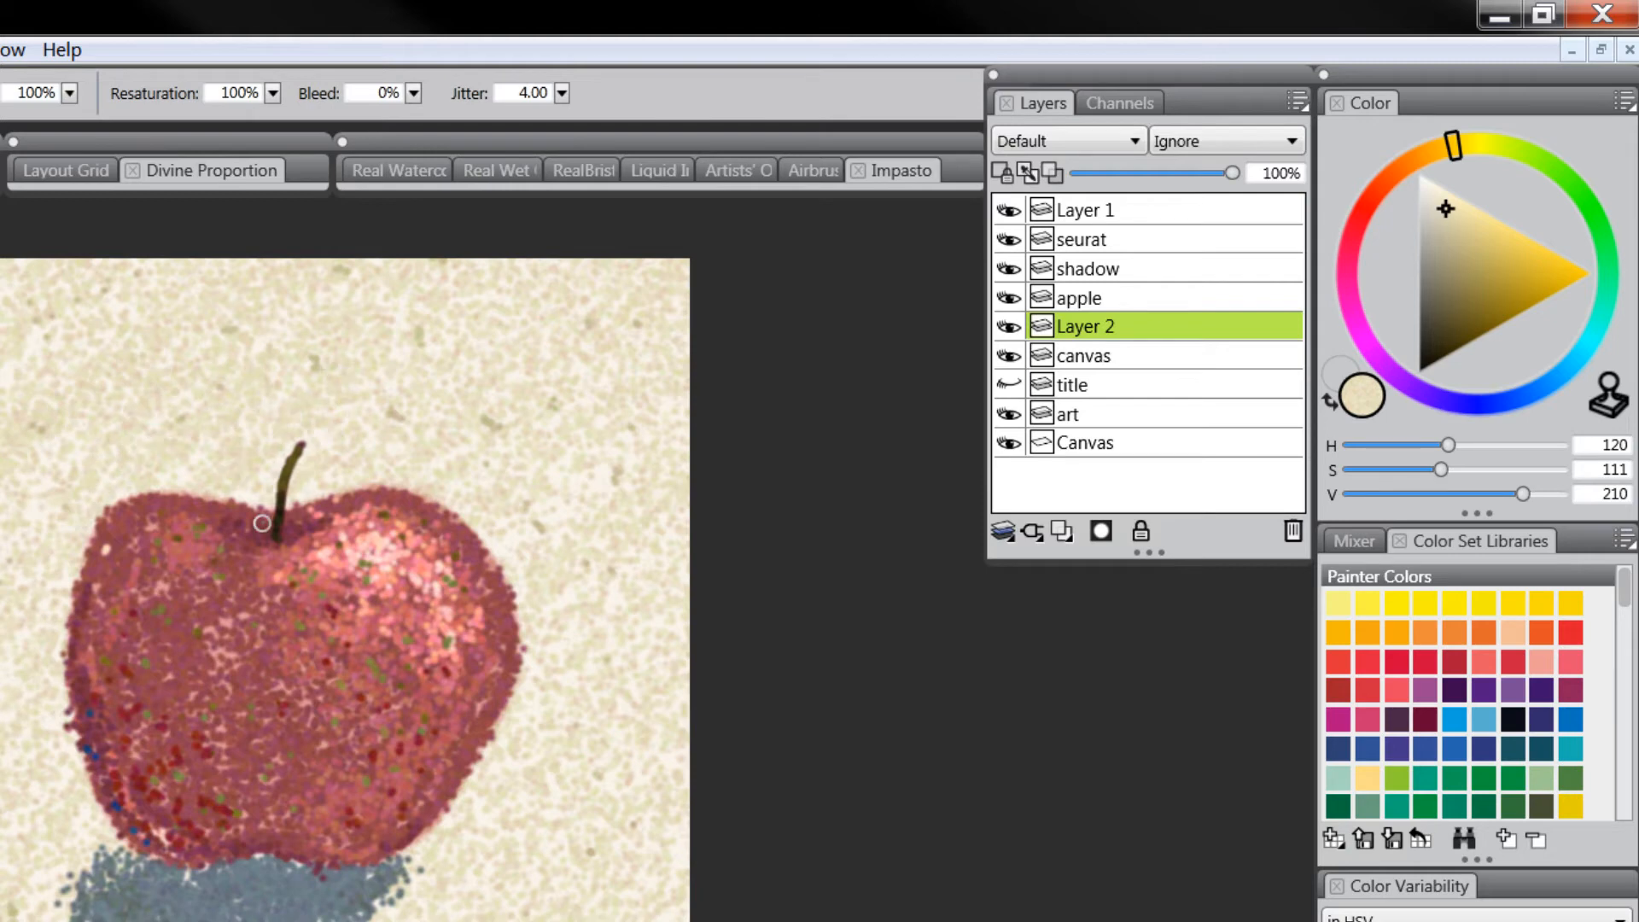
mouse_move(512, 403)
left_mouse_down()
mouse_move(559, 504)
mouse_move(521, 832)
left_mouse_up()
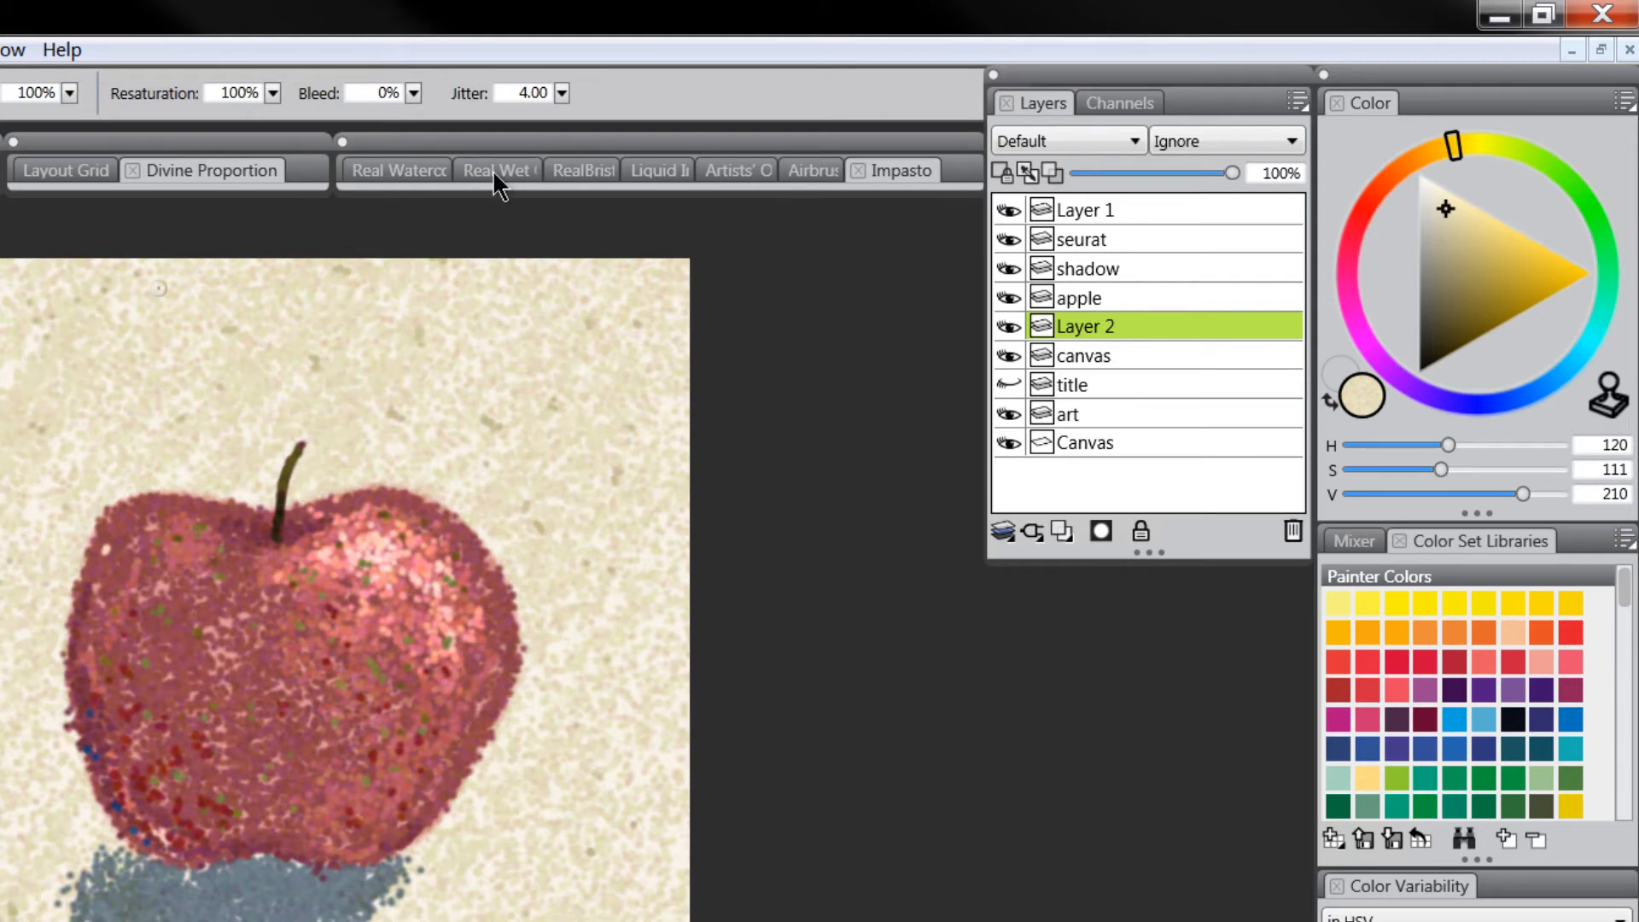
Step: Scatter light blue dots (H 230, S 111, V 210) sparsely over the cream background
left_click(1554, 380)
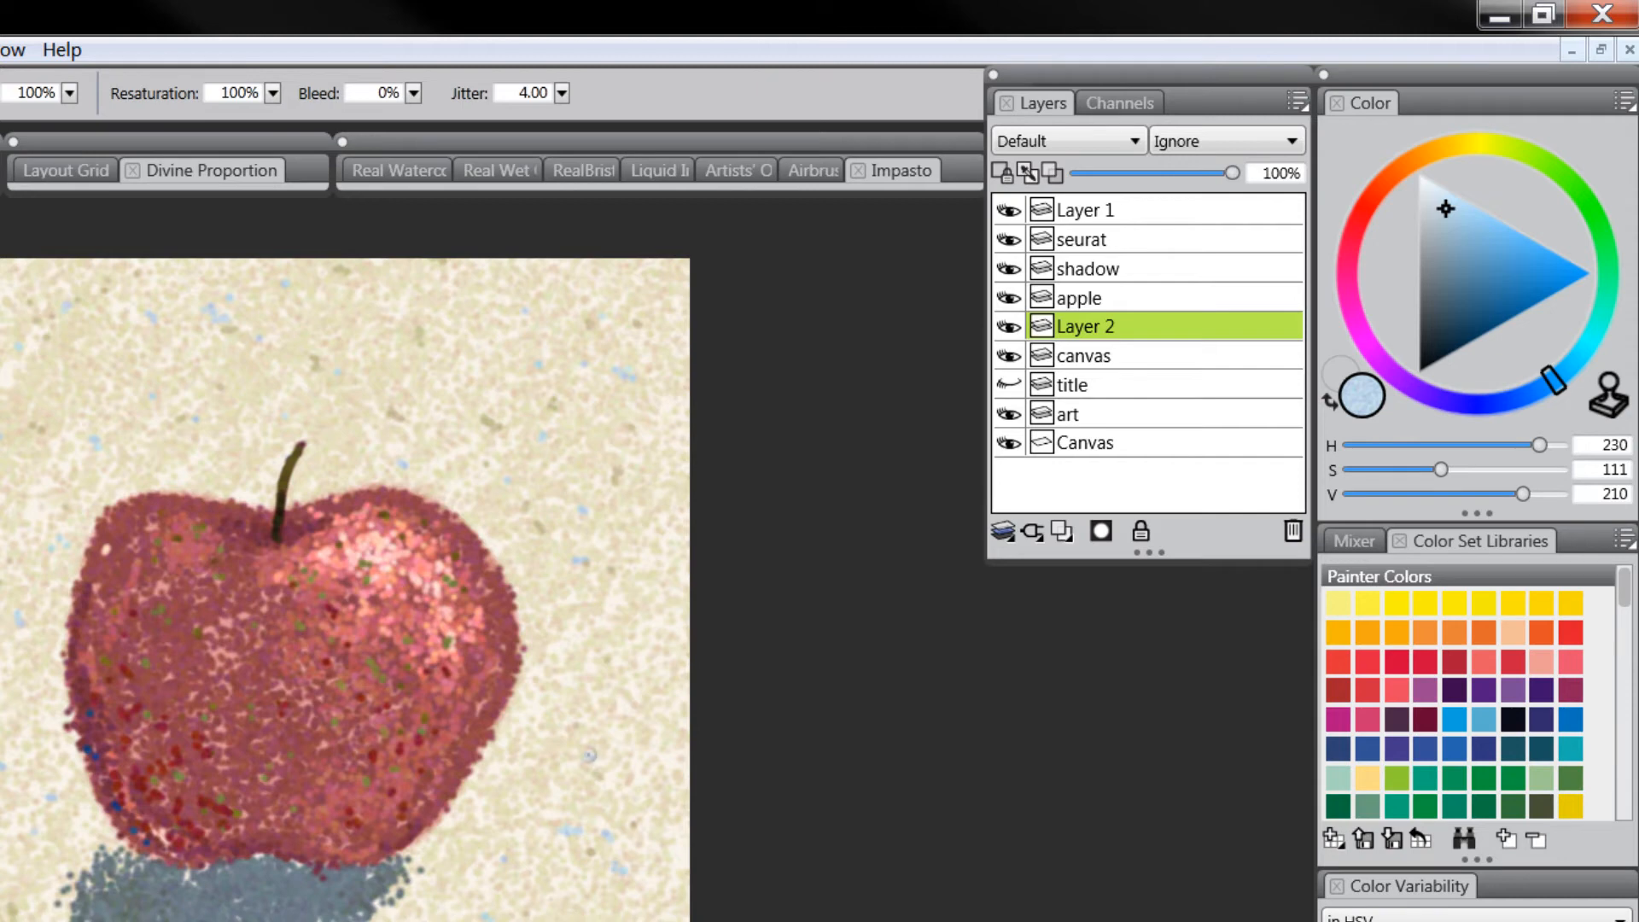
Step: Dot off-white highlights (H 113, S 147, V 243) on the seurat layer along the apple's left edge and in its upper-right highlight
key("m")
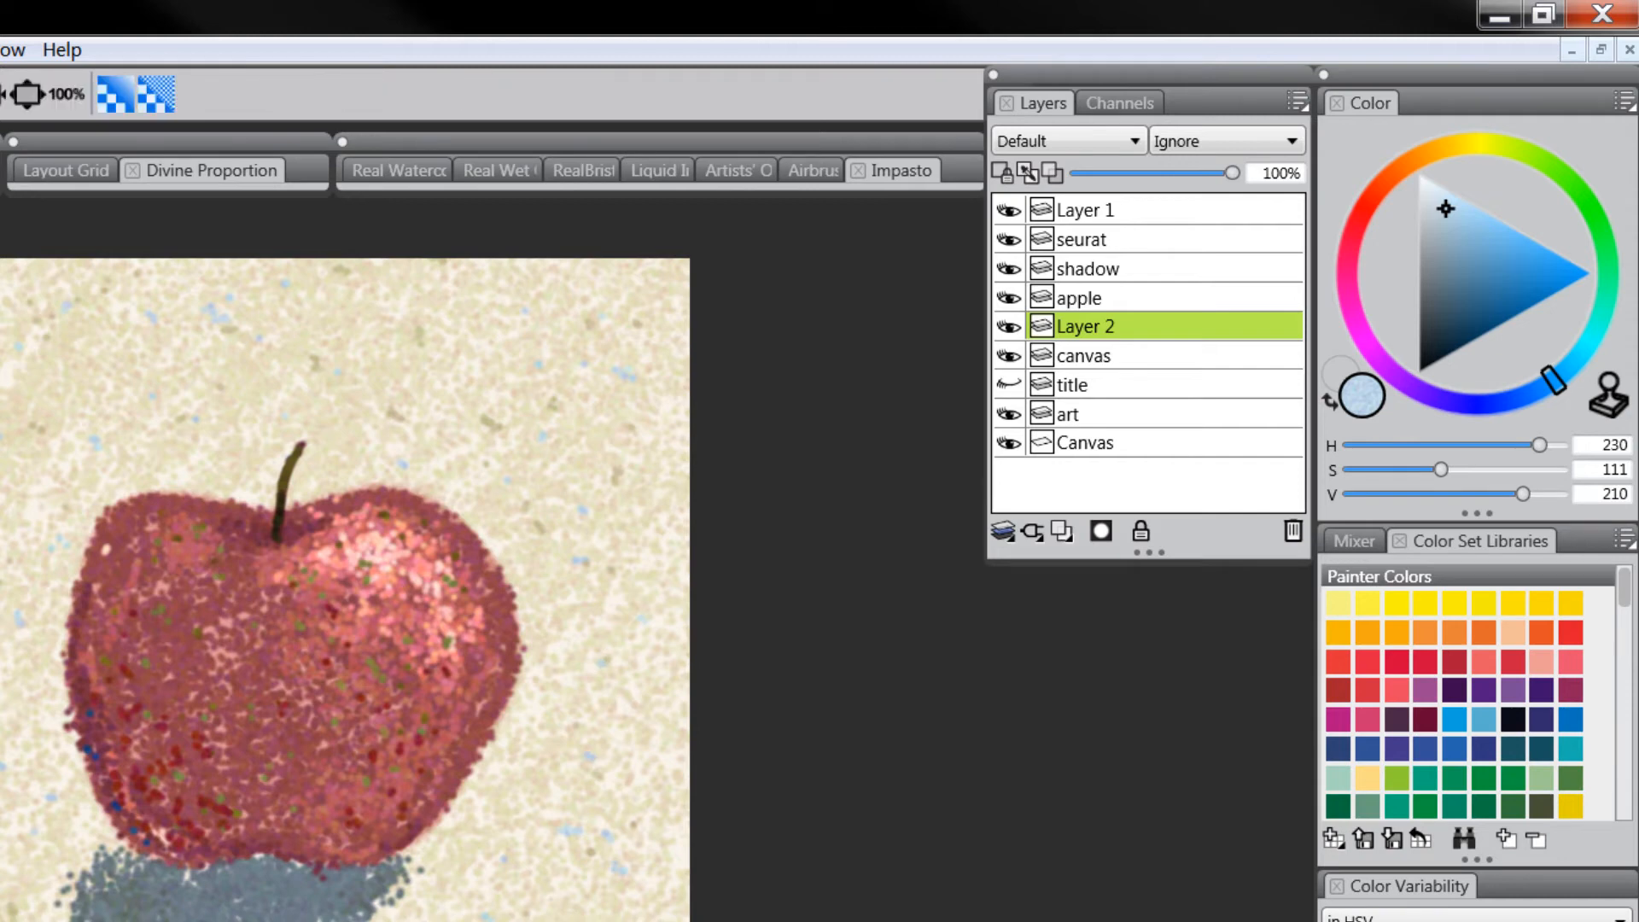
left_click(415, 846, "alt")
left_click(432, 863, "alt")
left_click(432, 863, "alt")
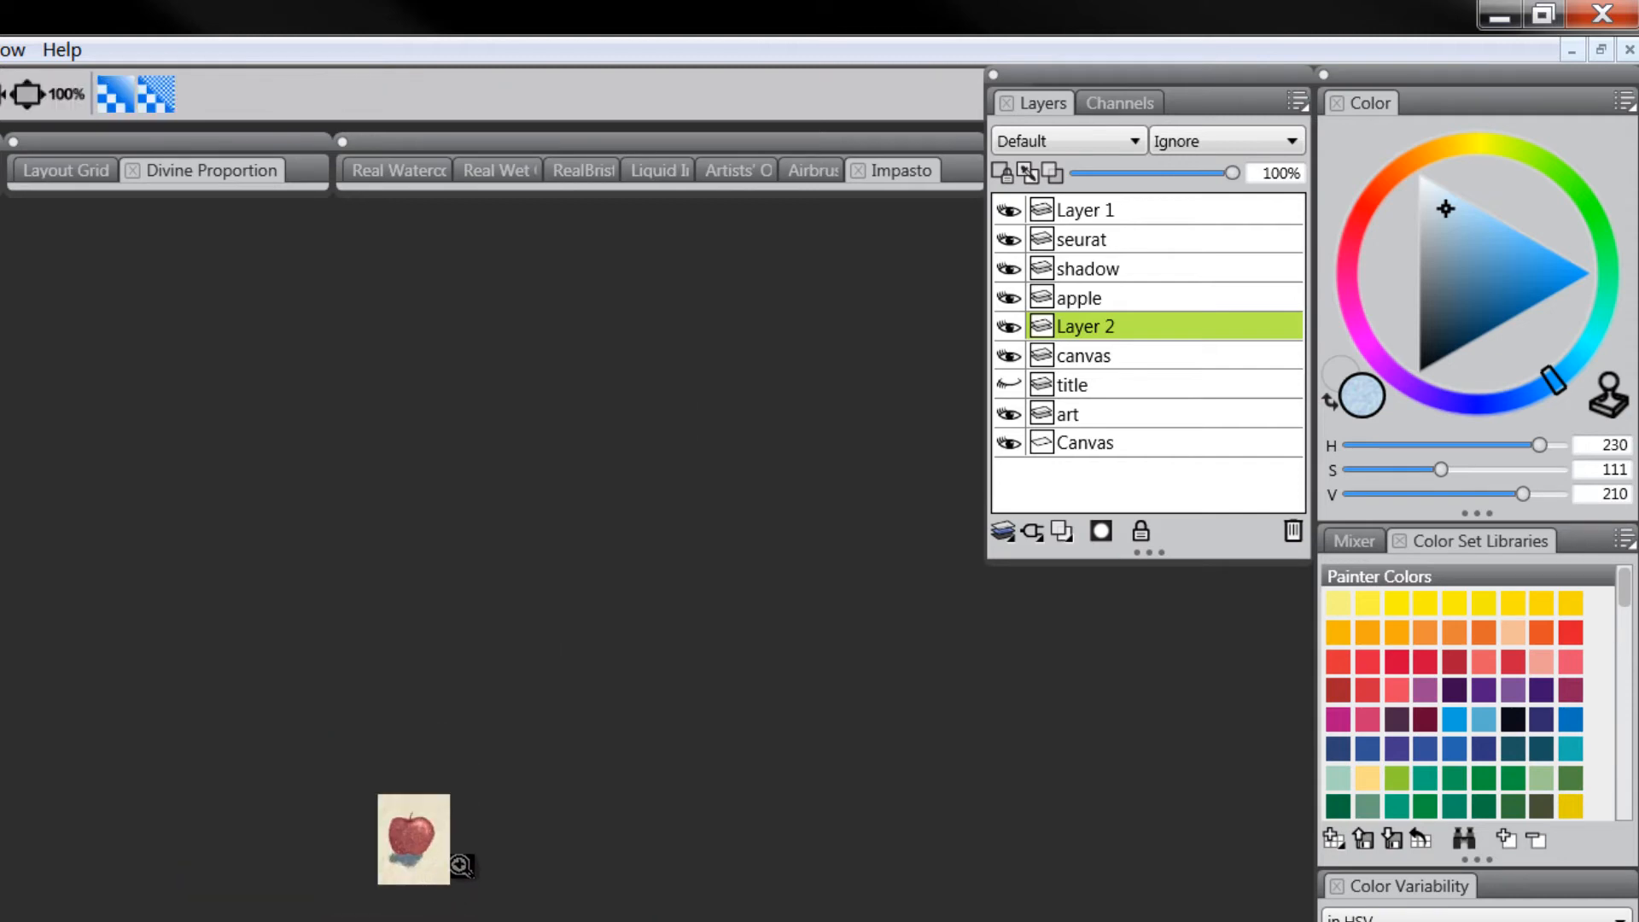
left_click(415, 863)
left_click(415, 863)
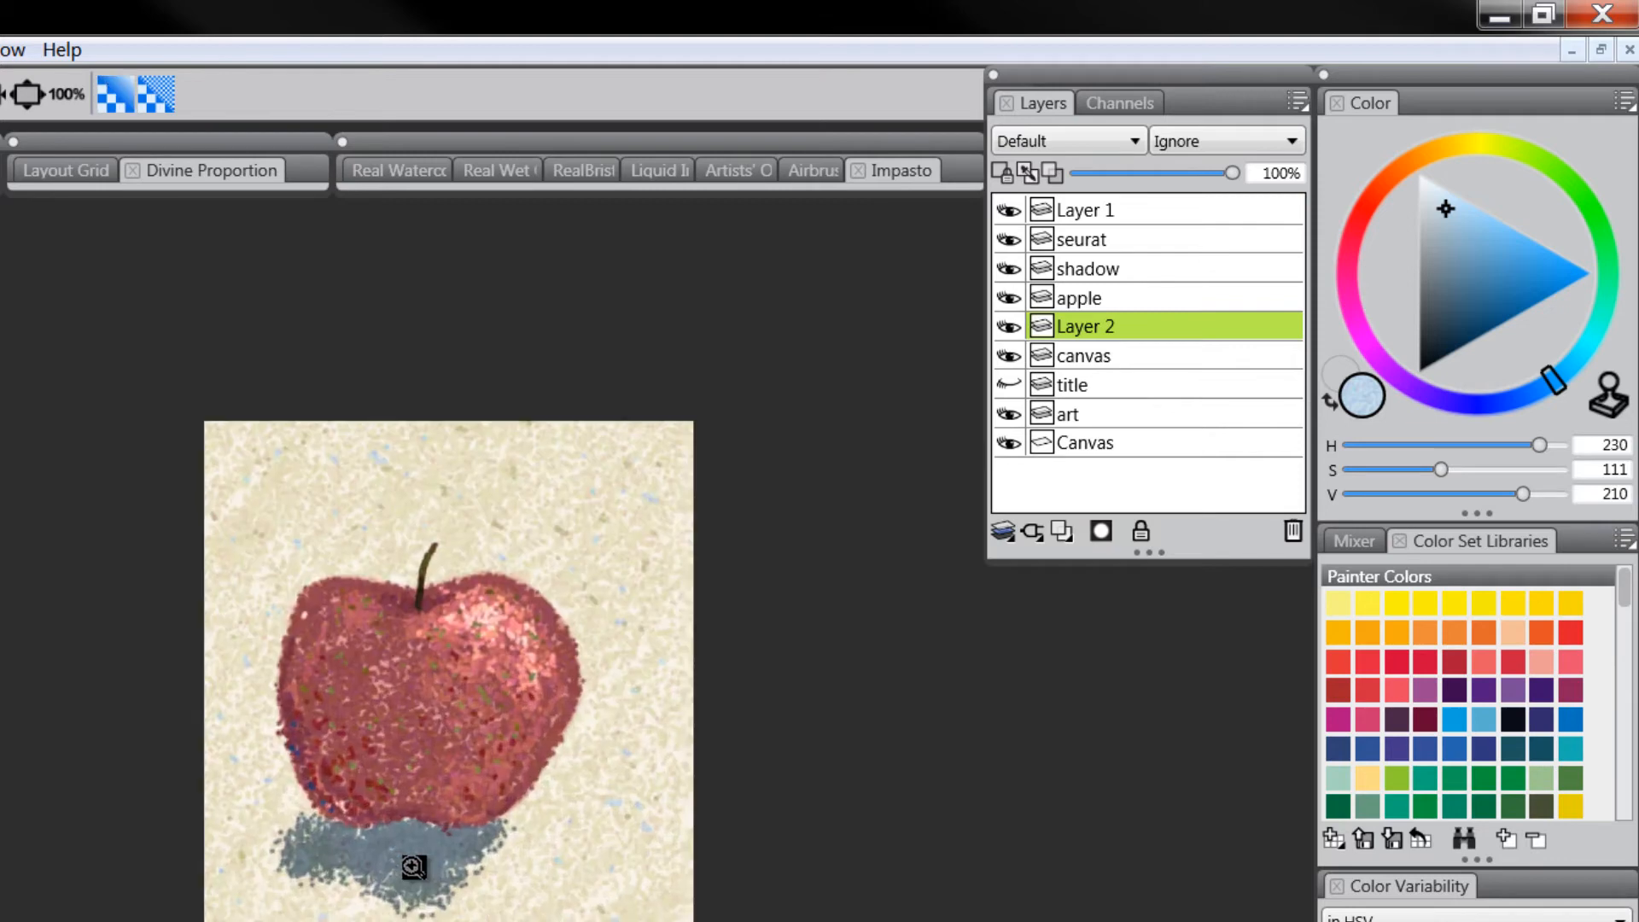
left_click(415, 863)
key("b")
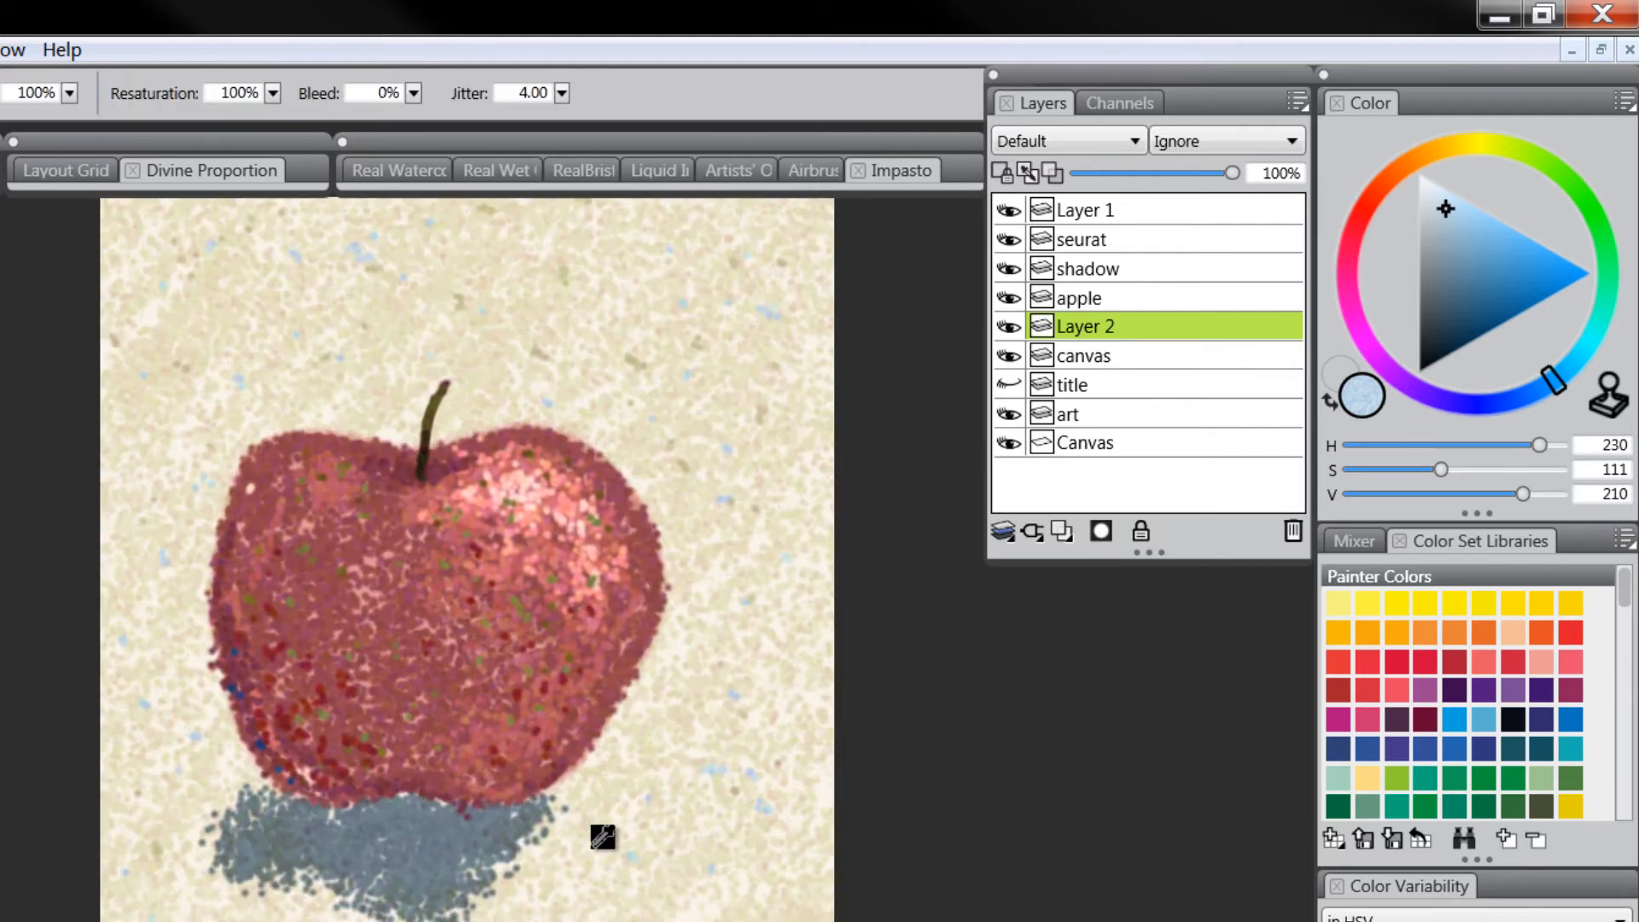
left_click(604, 842, "alt")
left_click(1110, 300)
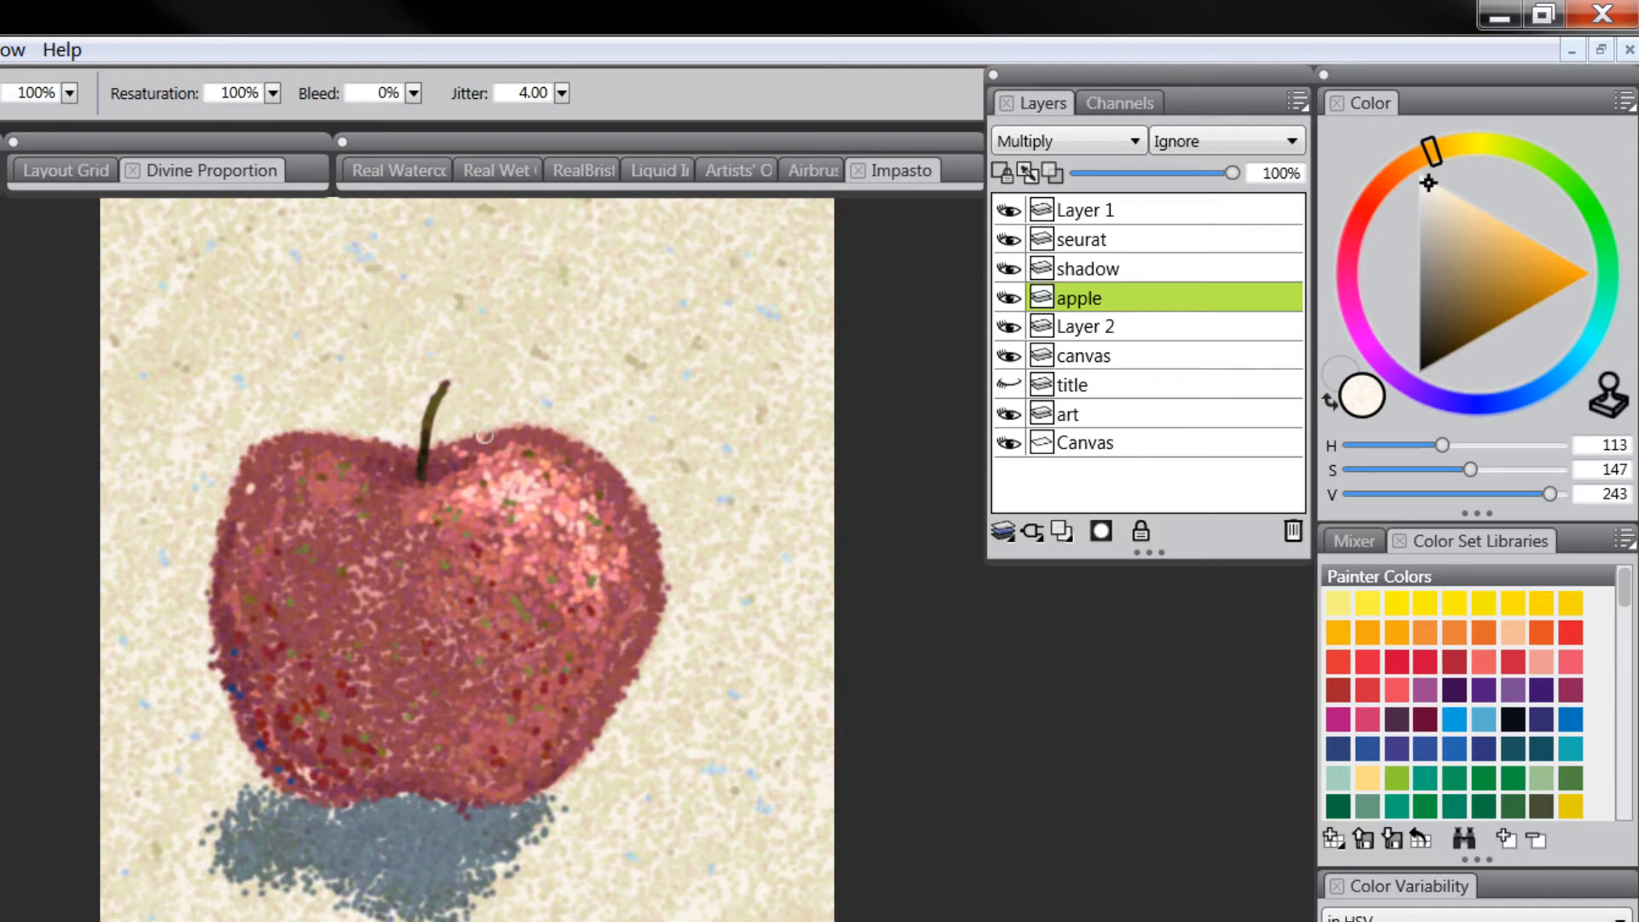
left_click(1102, 240)
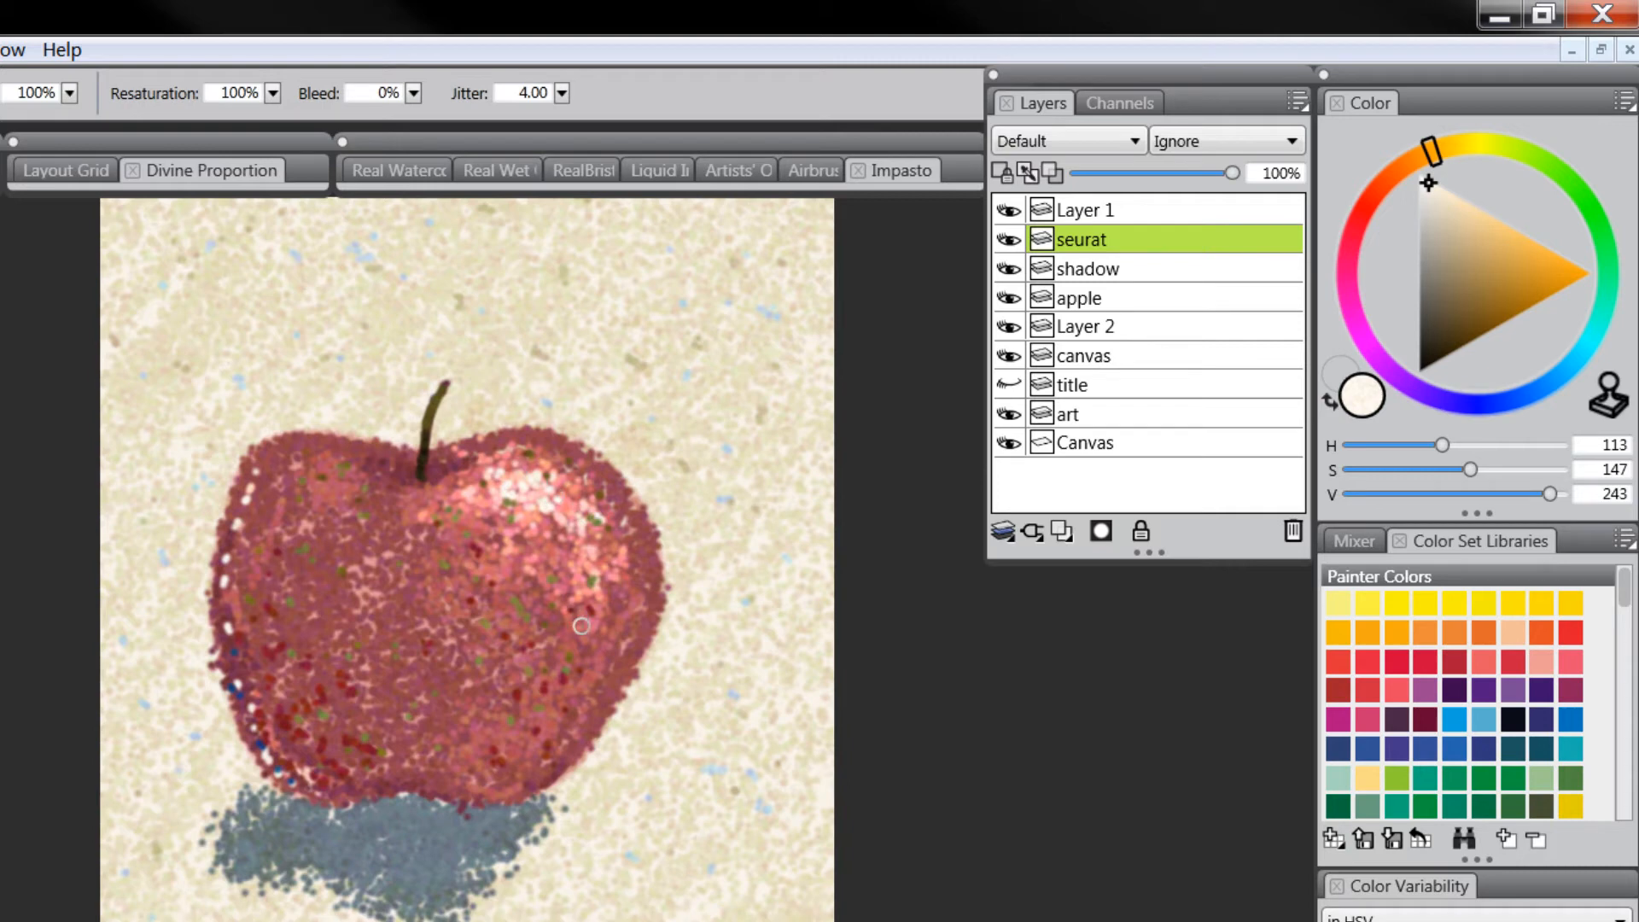
Step: Add a new layer at the top of the stack and cover the apple's body with red dots (H 88, S 209, V 89)
left_click(1063, 529)
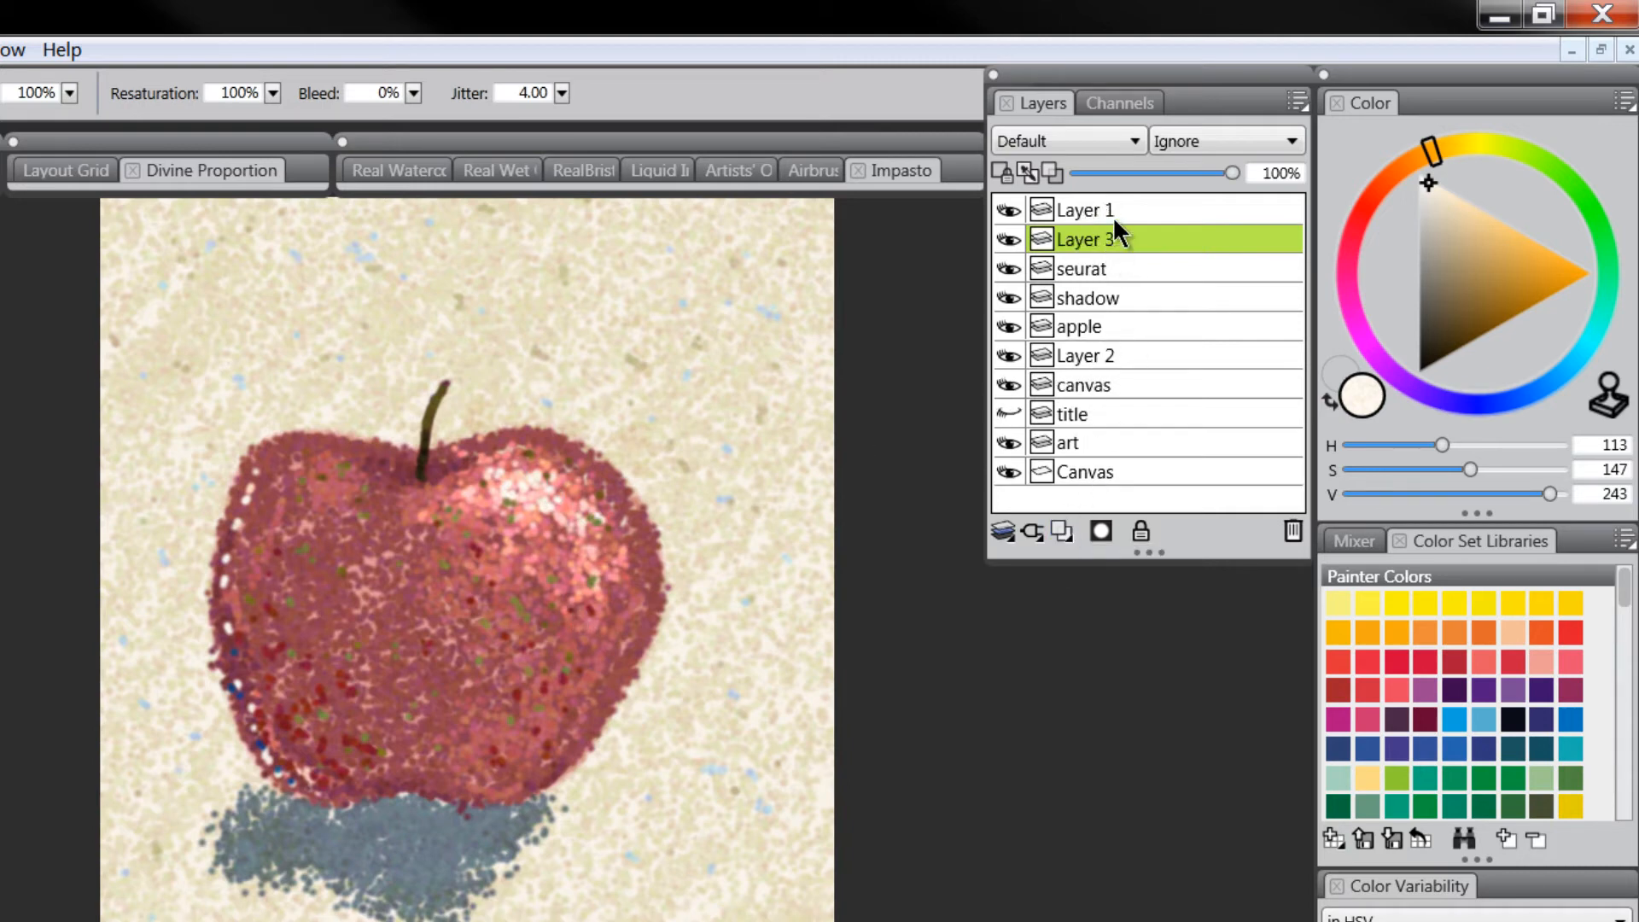
left_click_drag(1115, 220, 1114, 201)
left_click_drag(1435, 155, 1369, 202)
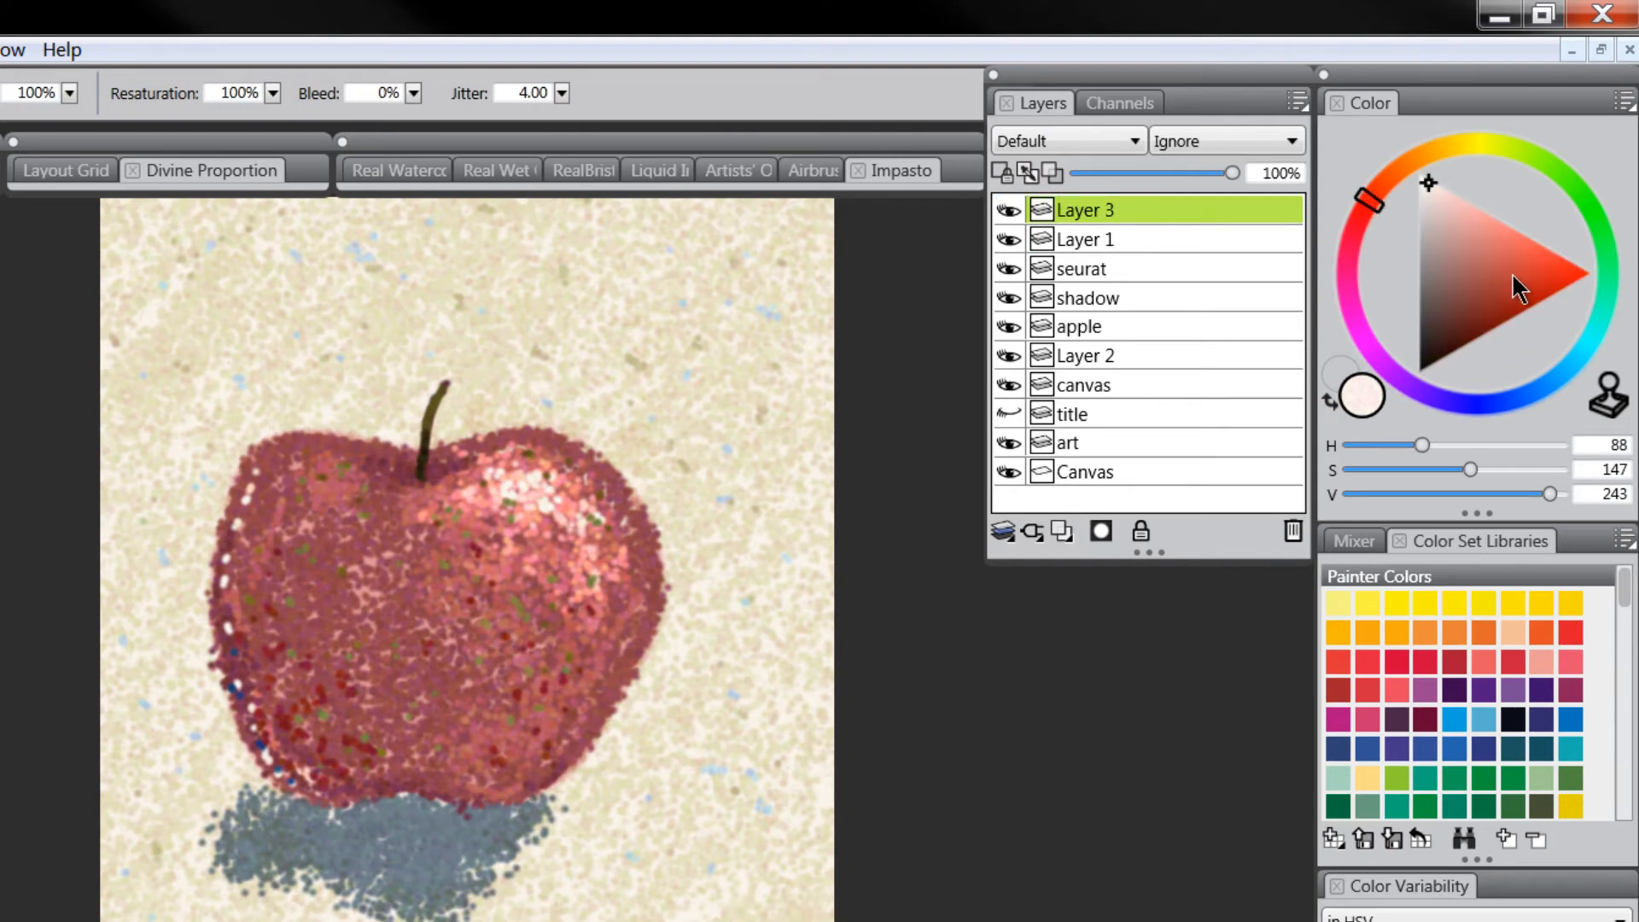
left_click(1518, 302)
mouse_move(406, 542)
left_mouse_down()
mouse_move(293, 525)
mouse_move(311, 521)
mouse_move(286, 482)
mouse_move(393, 489)
mouse_move(349, 491)
mouse_move(279, 648)
mouse_move(359, 649)
mouse_move(396, 623)
mouse_move(303, 715)
mouse_move(384, 689)
mouse_move(460, 736)
mouse_move(414, 578)
mouse_move(435, 640)
mouse_move(526, 689)
mouse_move(462, 524)
mouse_move(564, 549)
mouse_move(562, 493)
mouse_move(602, 527)
mouse_move(566, 702)
mouse_move(401, 767)
mouse_move(619, 618)
mouse_move(526, 567)
mouse_move(507, 506)
left_mouse_up()
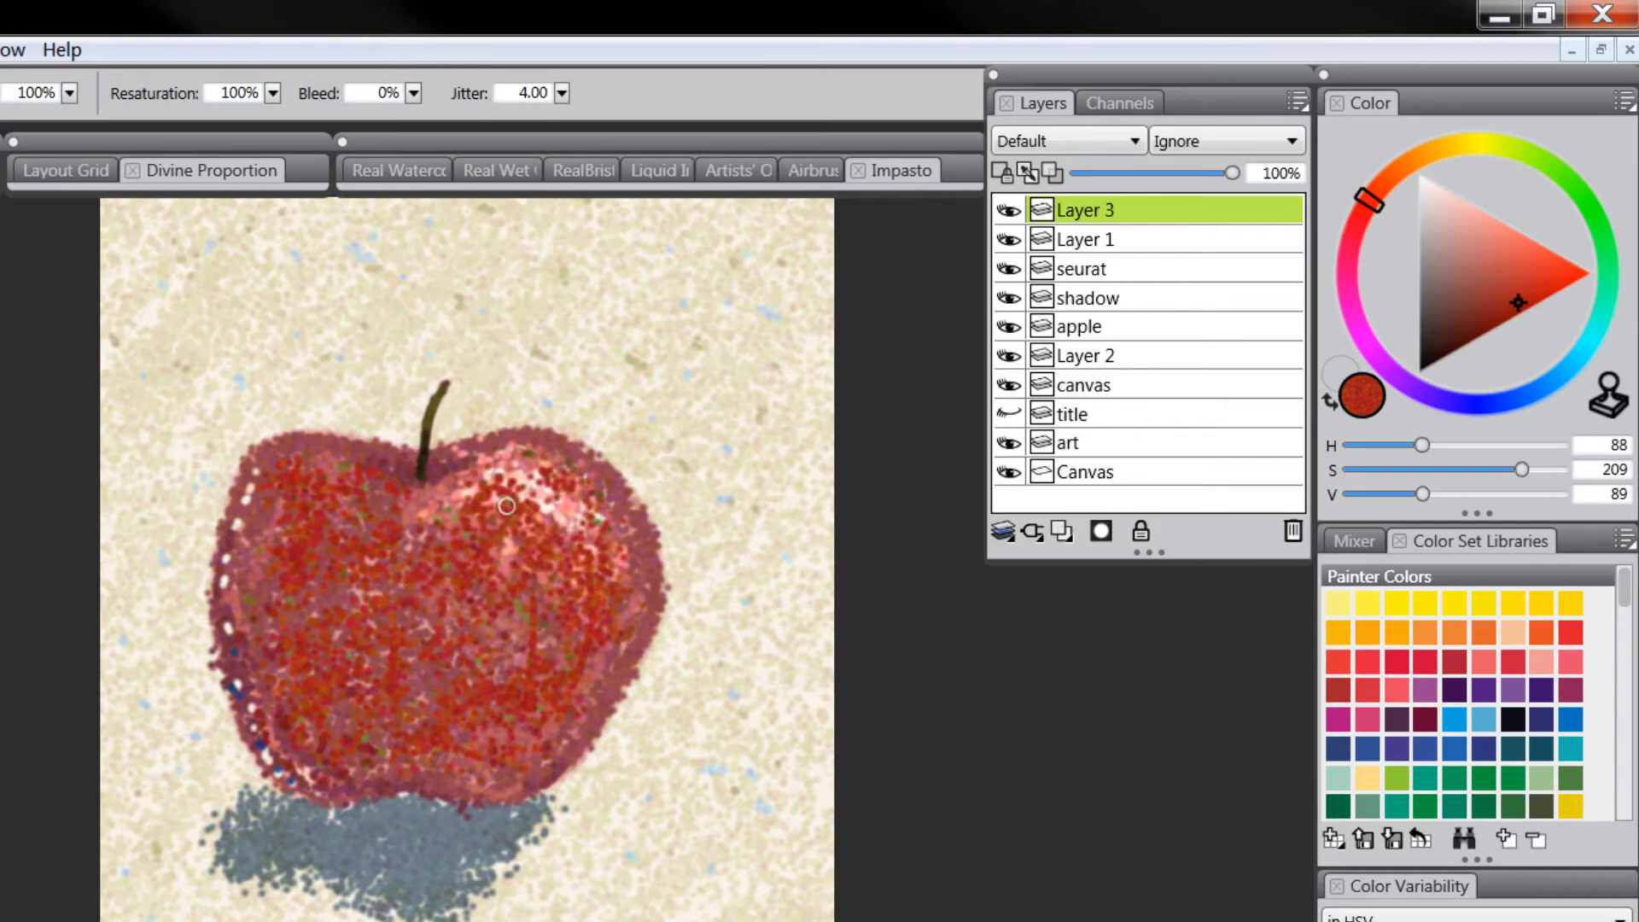
Step: Add ochre-orange dots (H 111, S 209, V 89) over the apple's left side and lower the top layer's opacity to 34%
left_click_drag(1370, 199, 1438, 157)
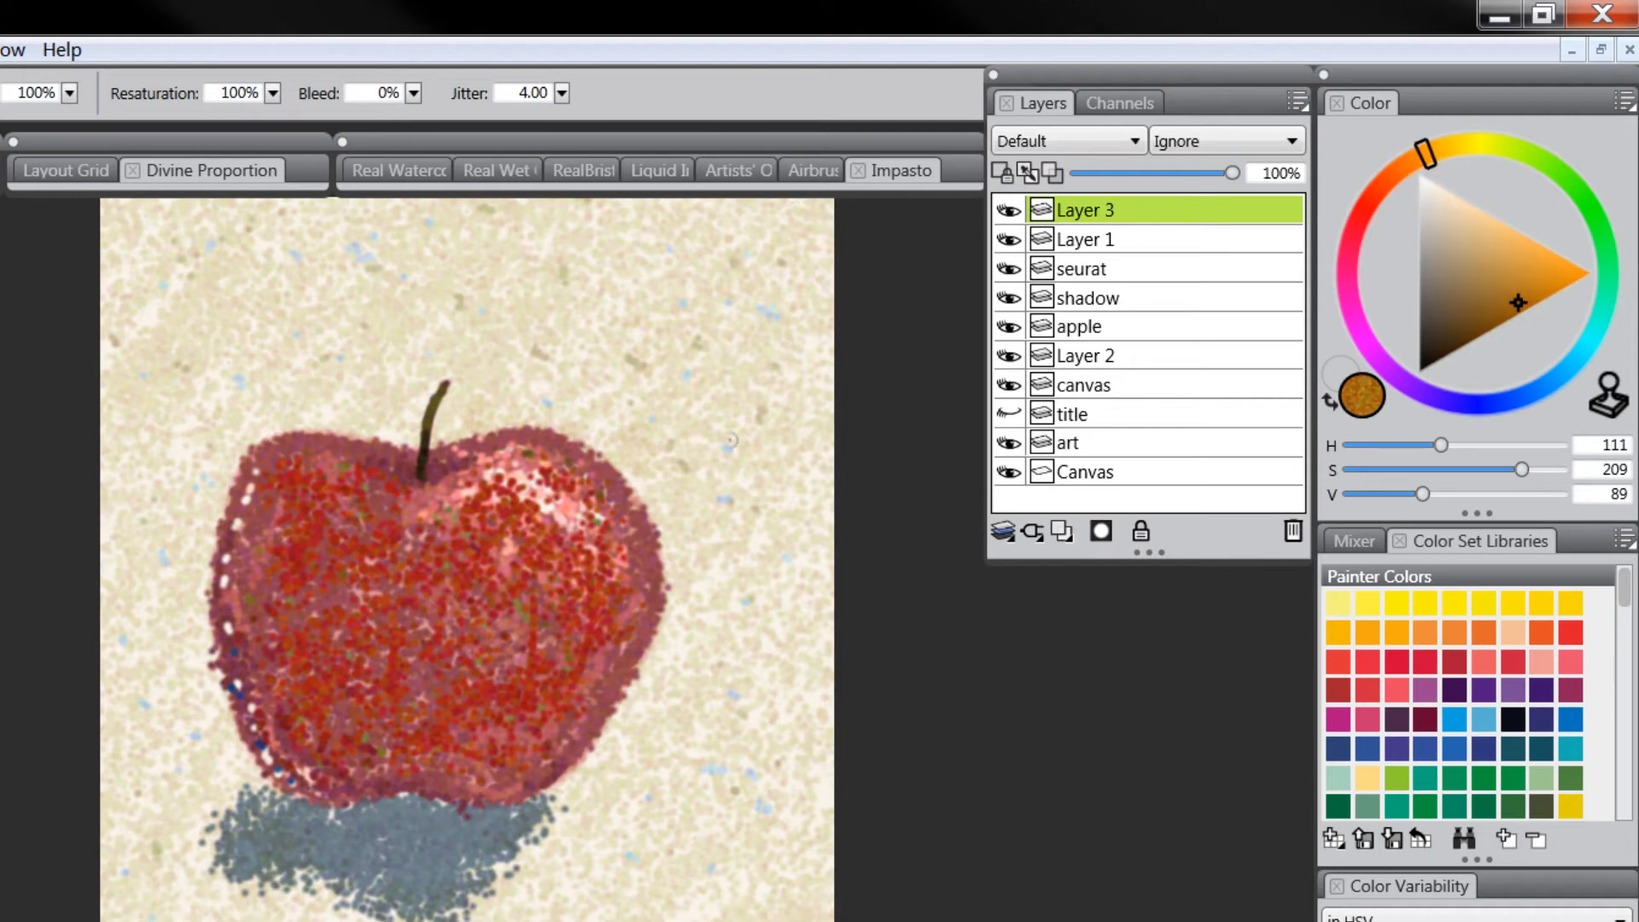
mouse_move(341, 546)
left_mouse_down()
mouse_move(313, 504)
mouse_move(294, 707)
mouse_move(359, 581)
mouse_move(475, 637)
mouse_move(524, 482)
mouse_move(367, 453)
mouse_move(258, 601)
mouse_move(263, 653)
left_mouse_up()
left_click_drag(1175, 178, 1132, 178)
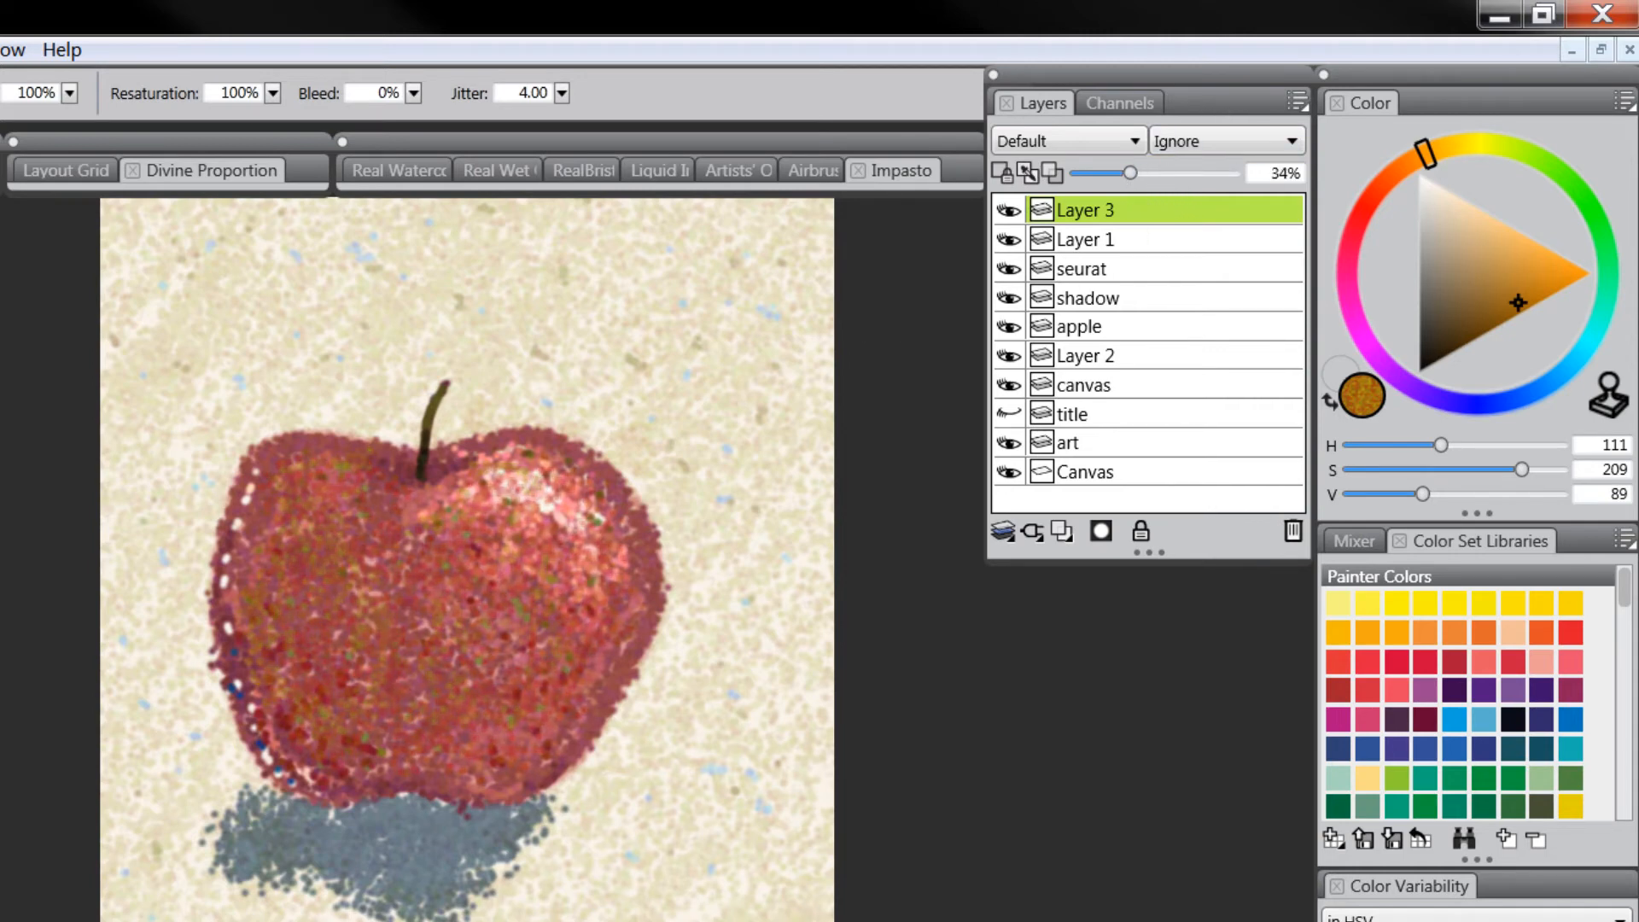
key("m")
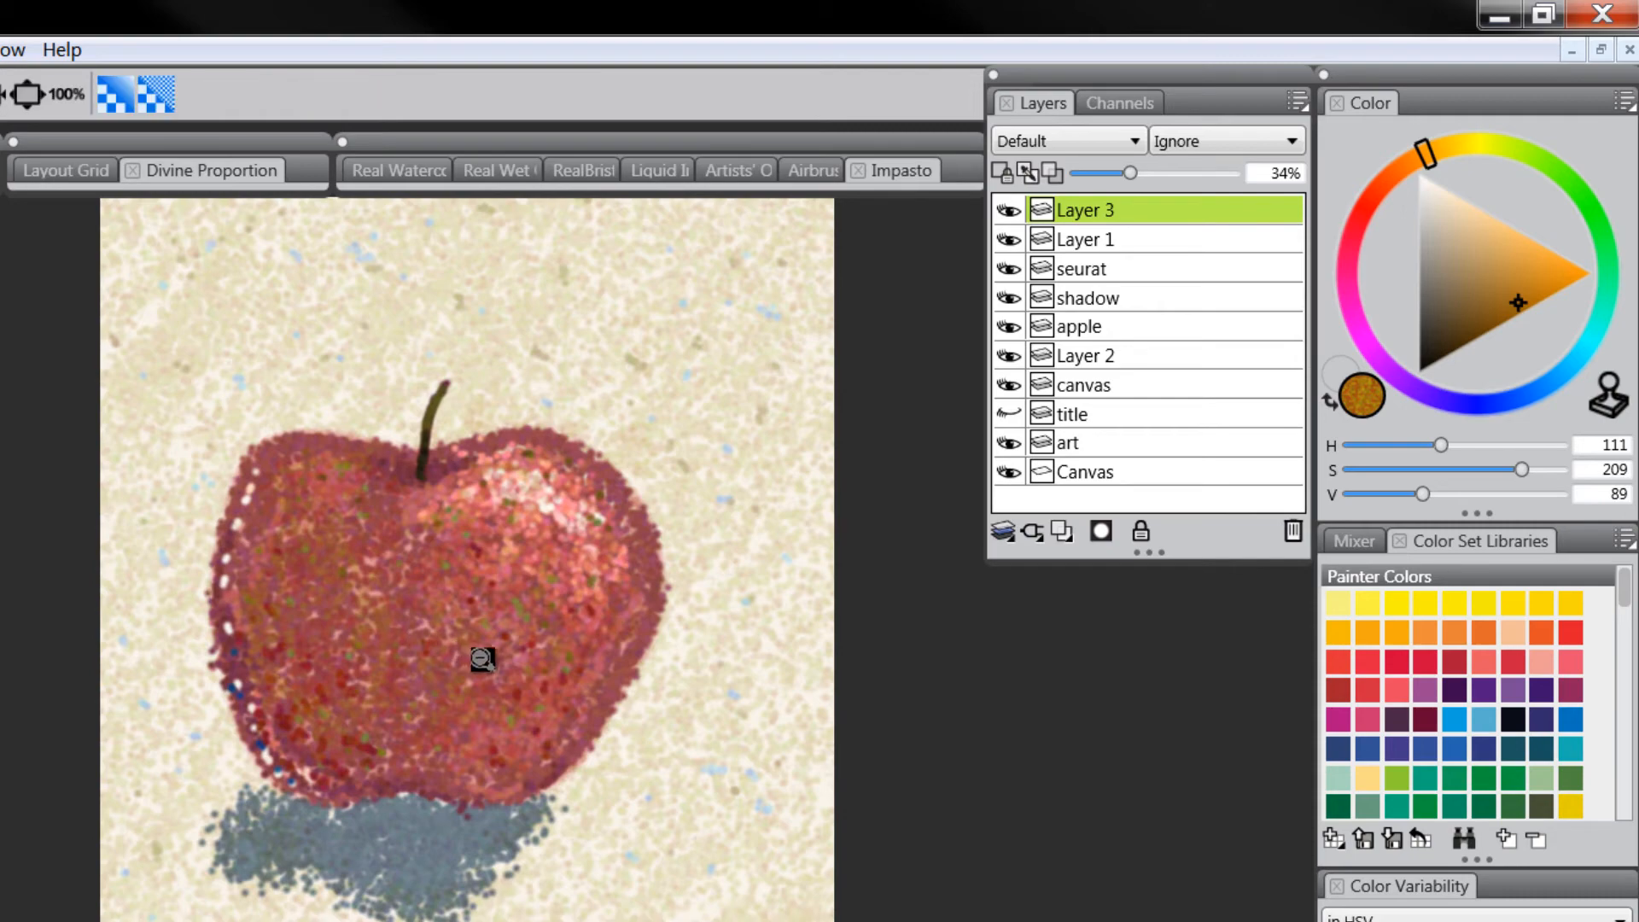
Step: Examine the whole apple painting at reduced size and closer up to judge how the layered dots blend
left_click(482, 660, "alt")
left_click(481, 662, "alt")
left_click(482, 681, "alt")
left_click(481, 690, "alt")
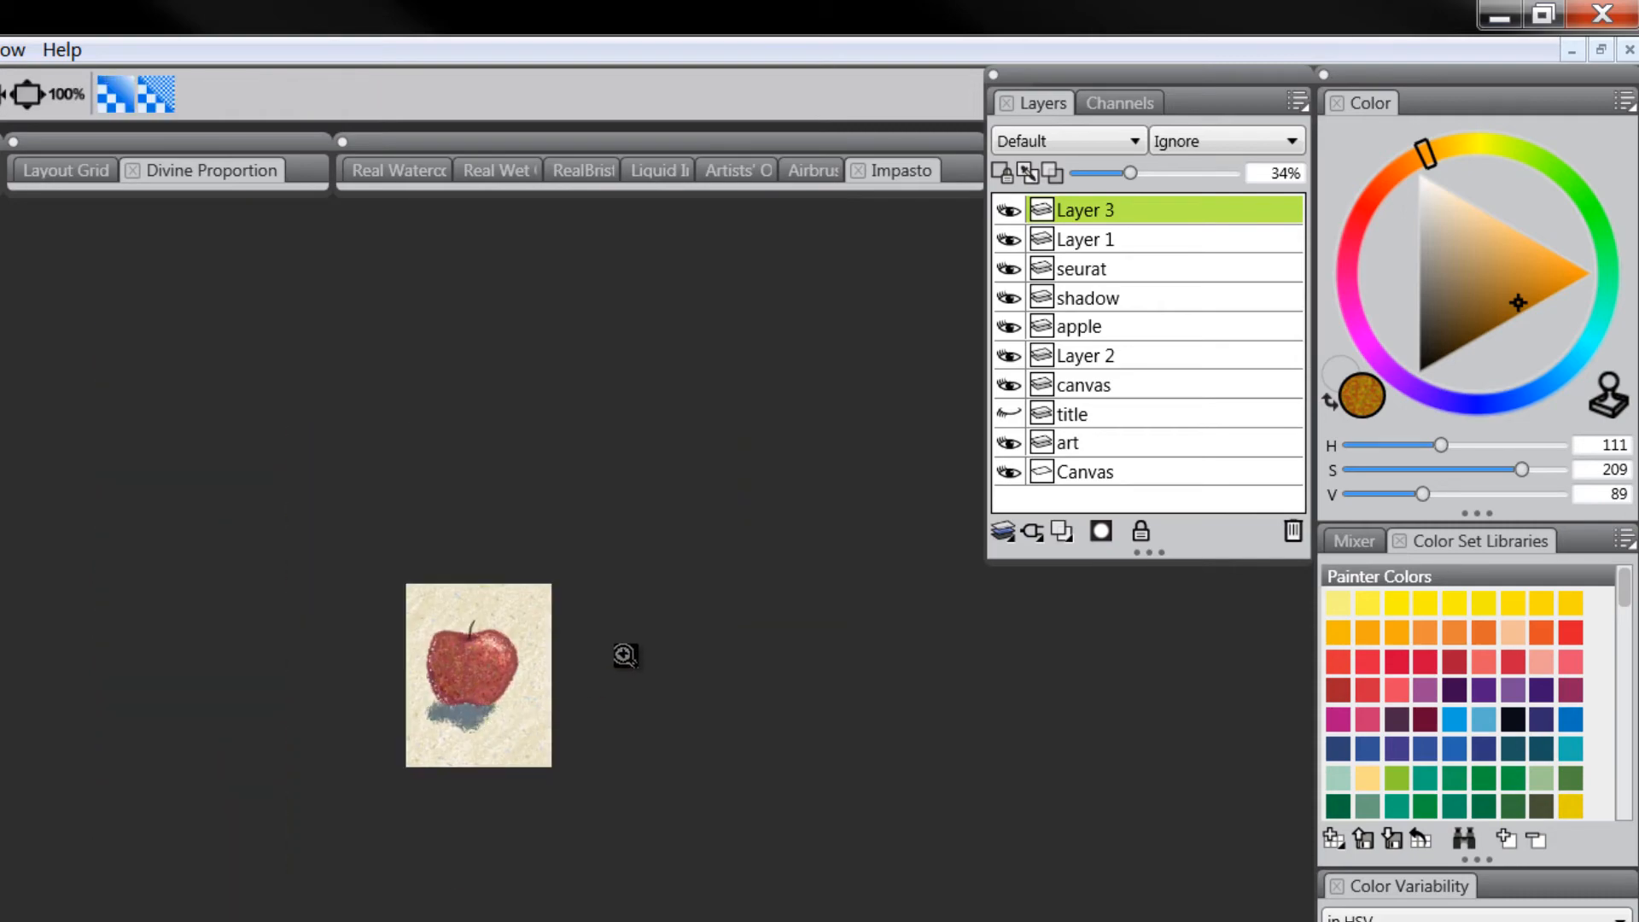
left_click(500, 677)
left_click(502, 679)
left_click(506, 683)
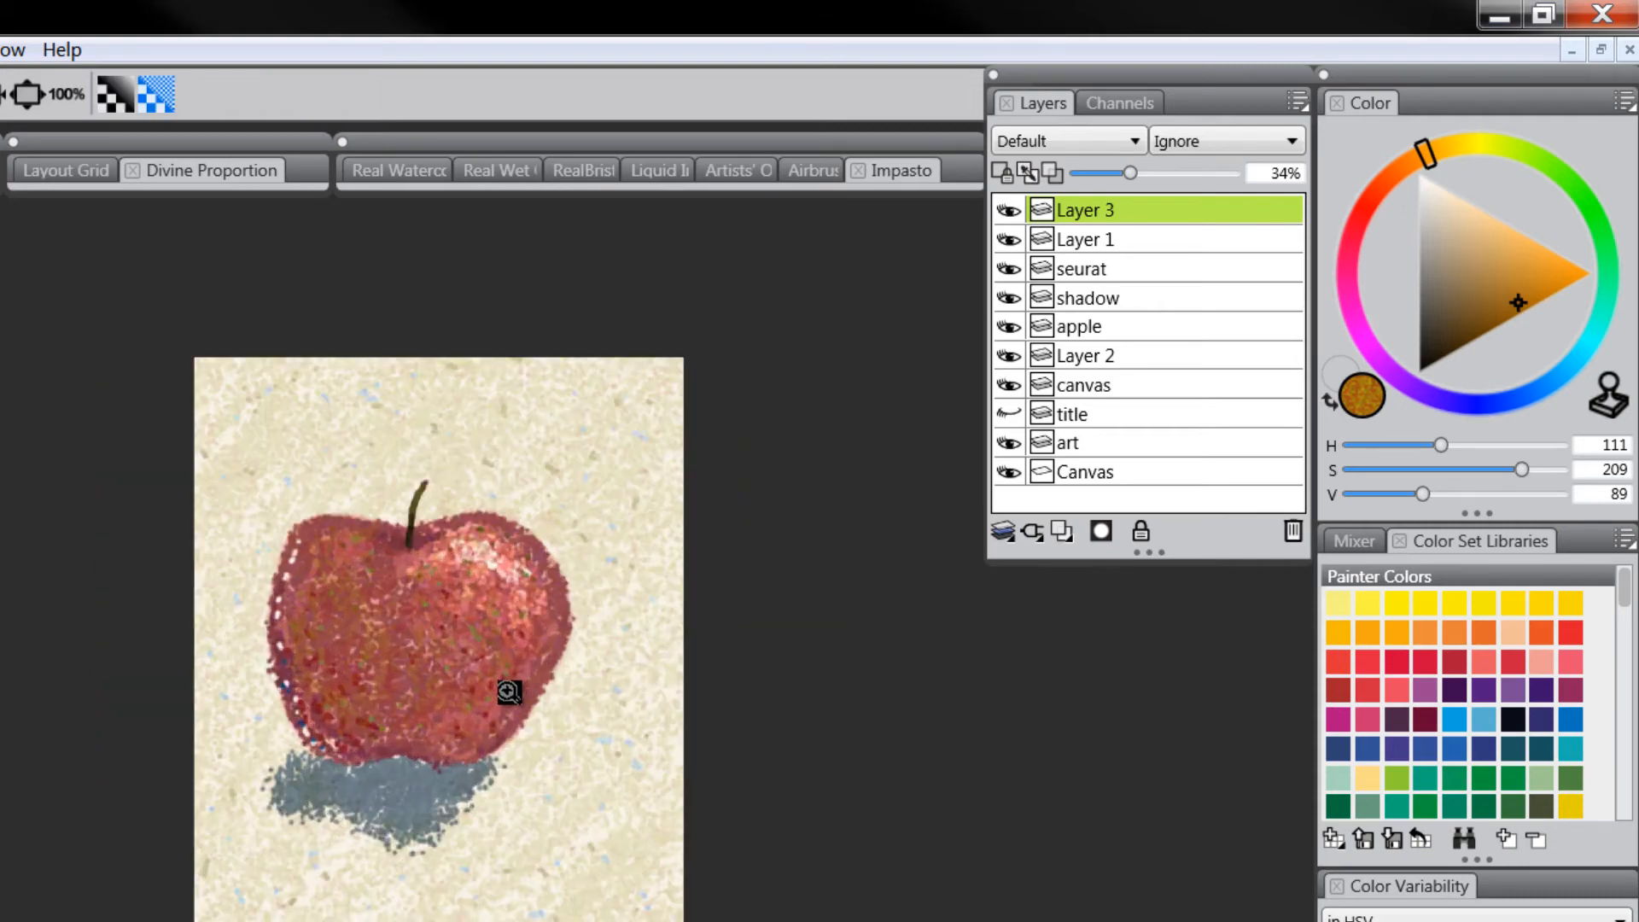
left_click(509, 692)
key("space")
left_click_drag(541, 642, 517, 725)
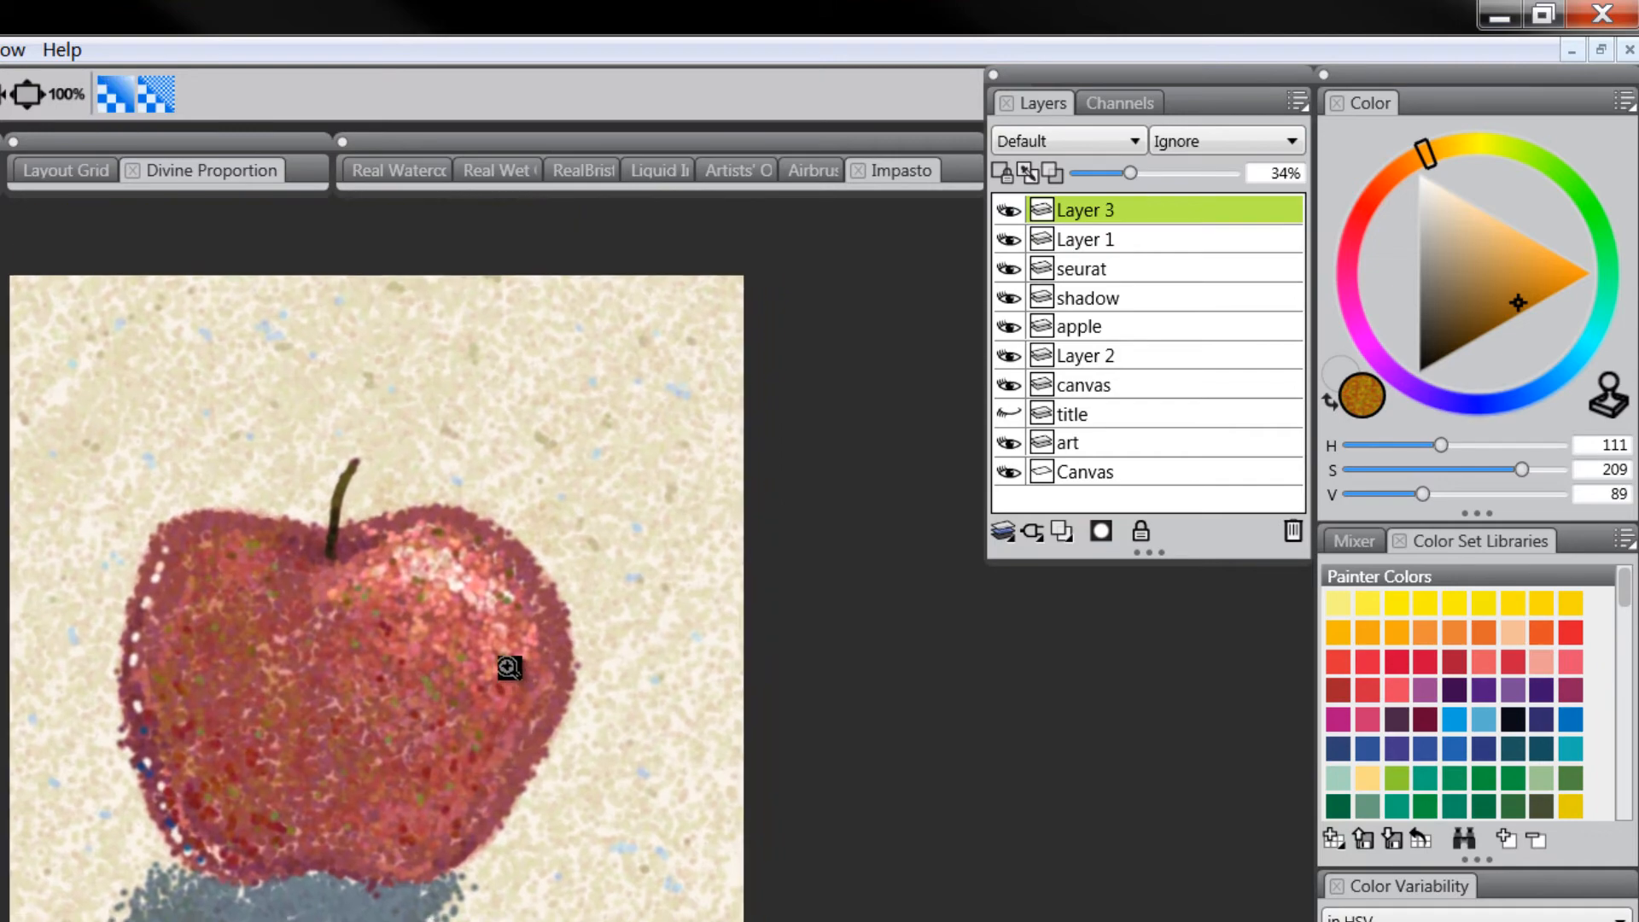
key("space")
left_click_drag(503, 912, 530, 904)
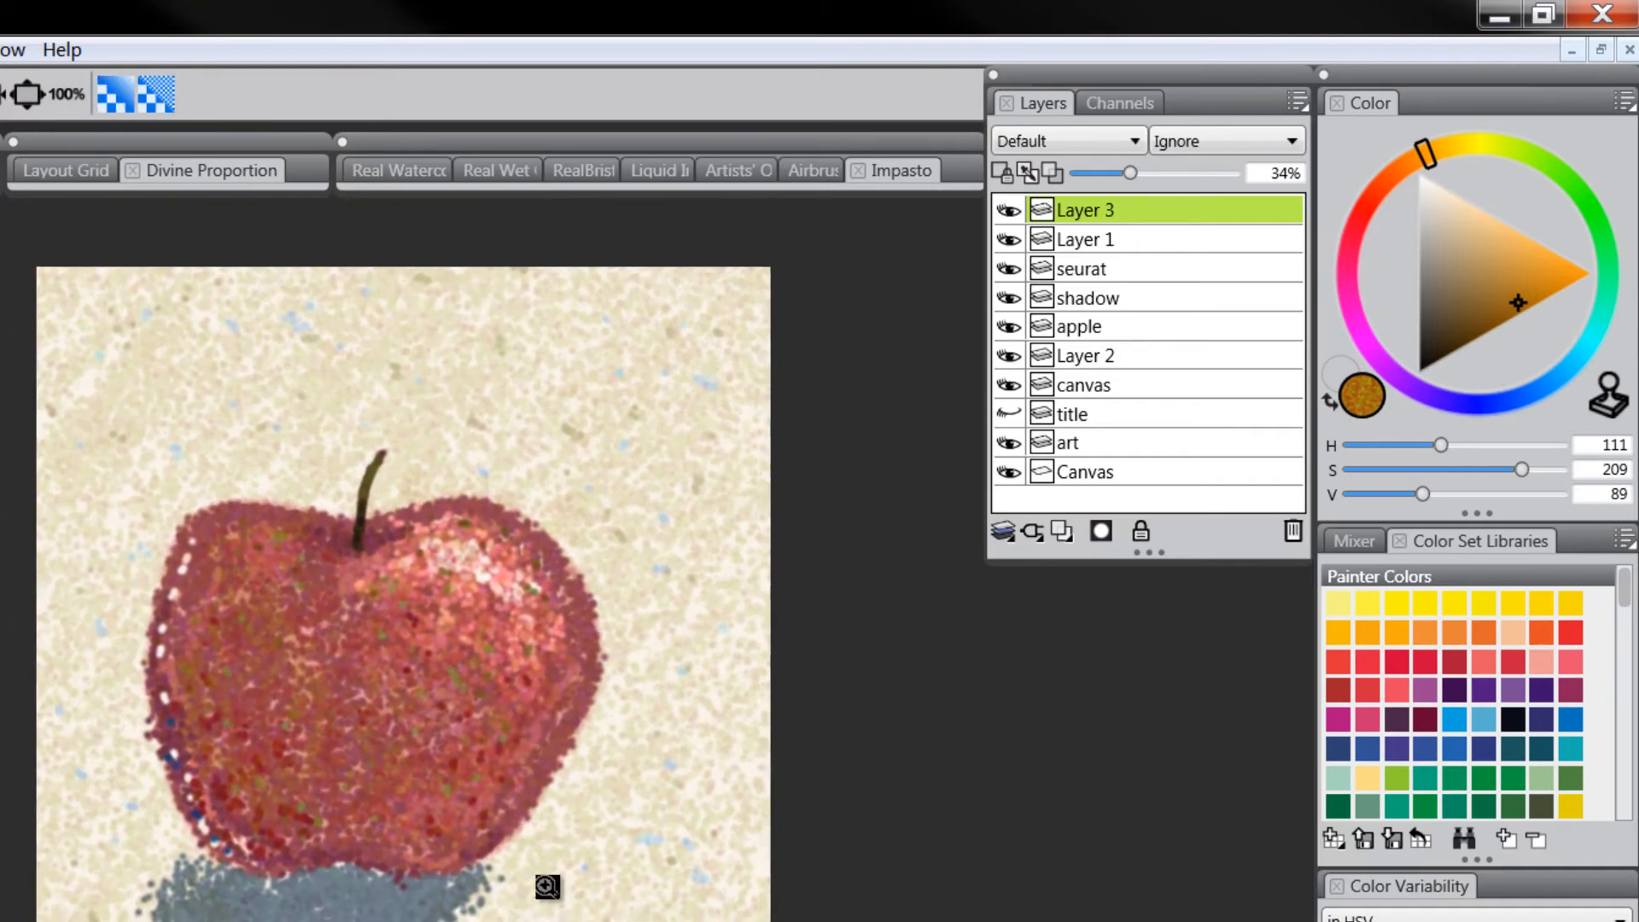
left_click(516, 705)
left_click(515, 755, "alt")
key("space")
left_click_drag(563, 784, 558, 766)
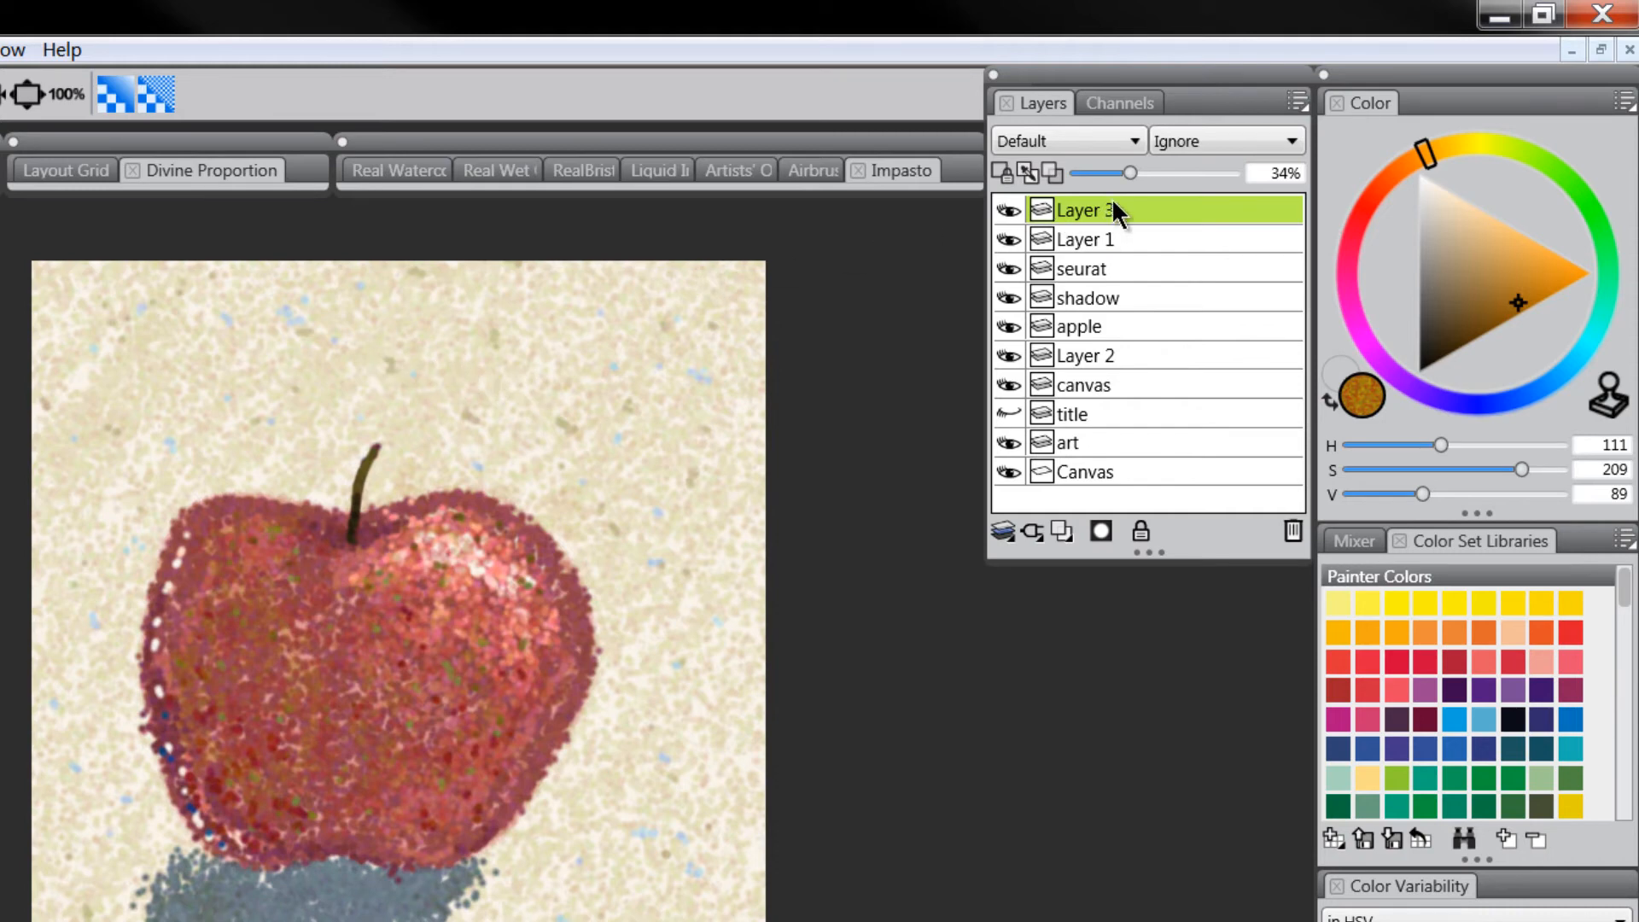
Step: Add a new layer at the top of the stack and name it "grunge"
left_click(1062, 531)
double_click(1093, 214)
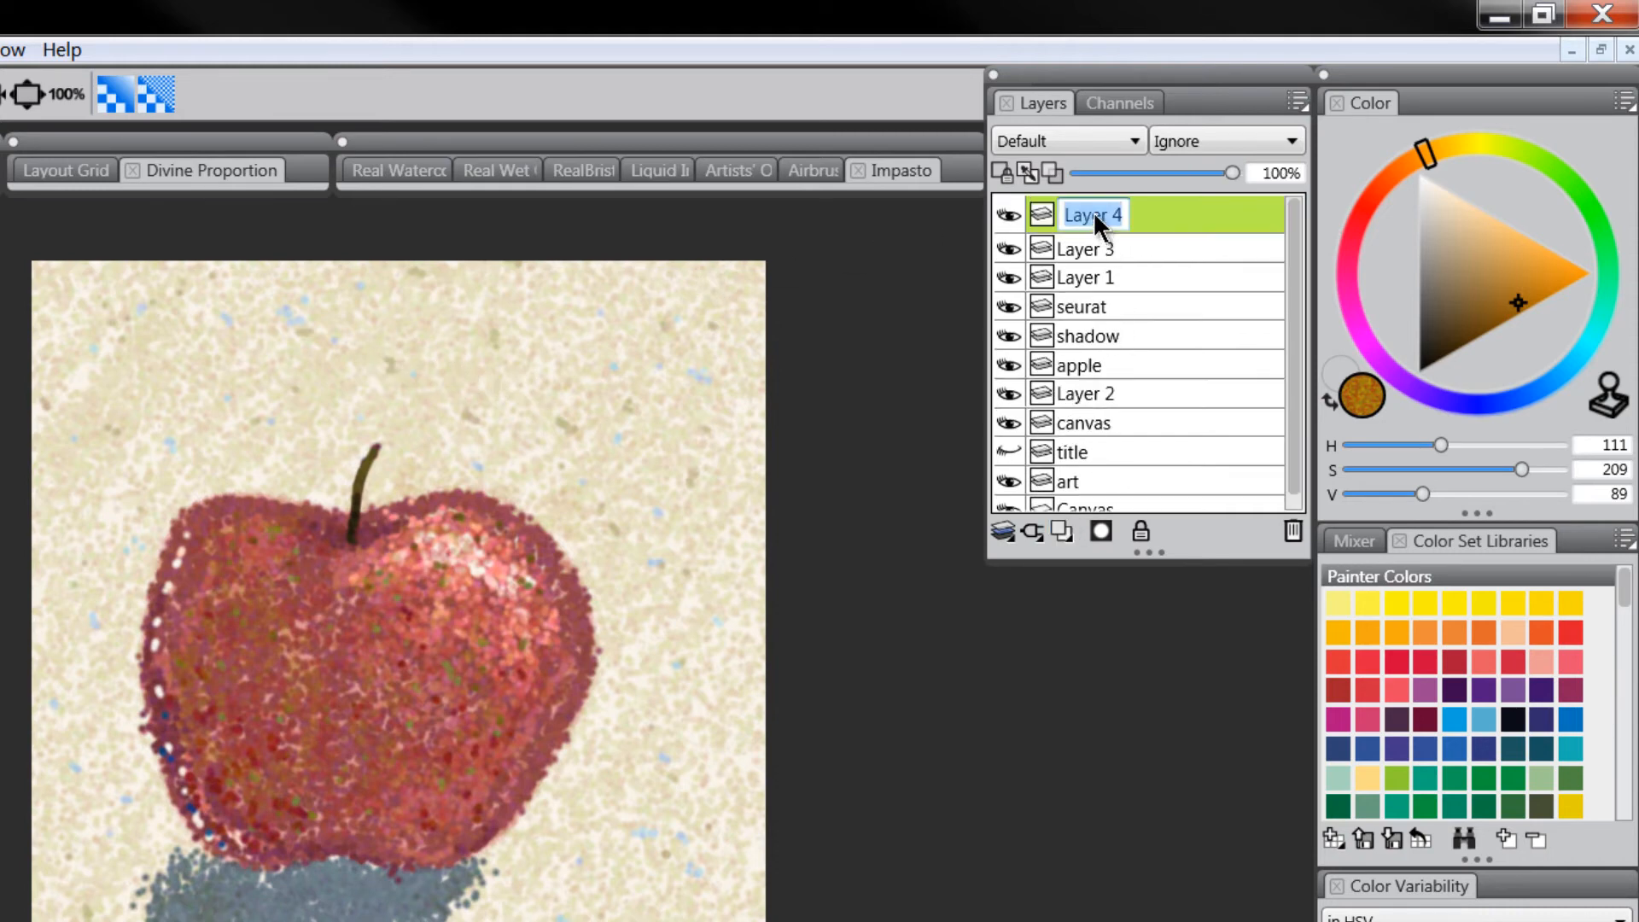
type("grunge")
key("Return")
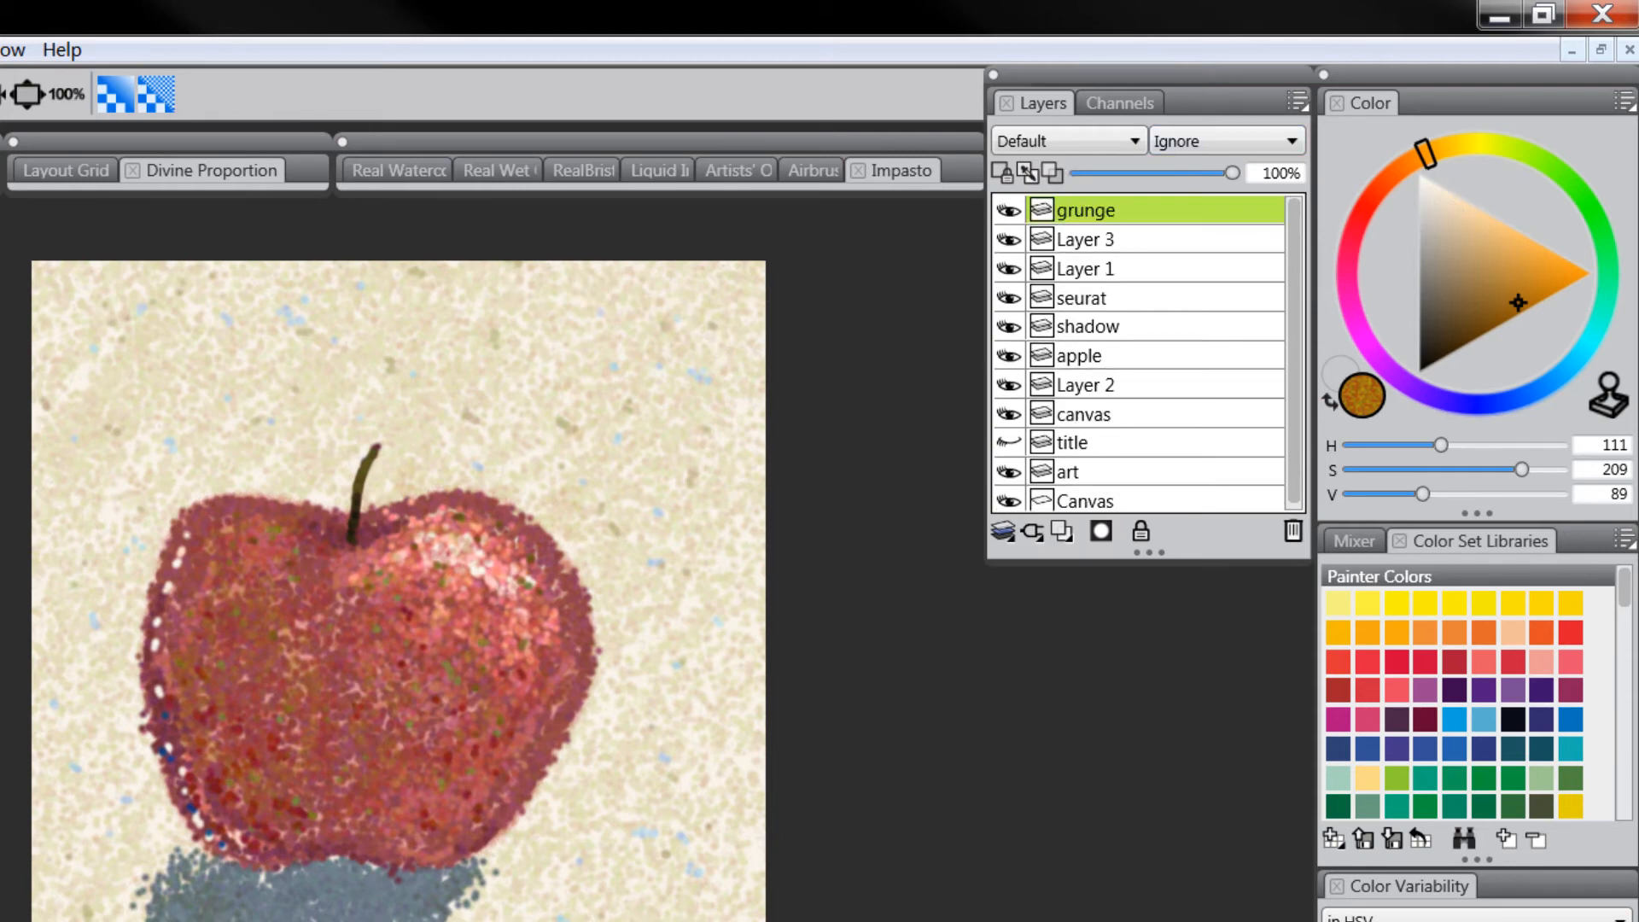
Step: Sample a cream color from the background and set up the Square Chalk brush with the Fine Dots paper texture
key("b")
left_click(628, 309, "alt")
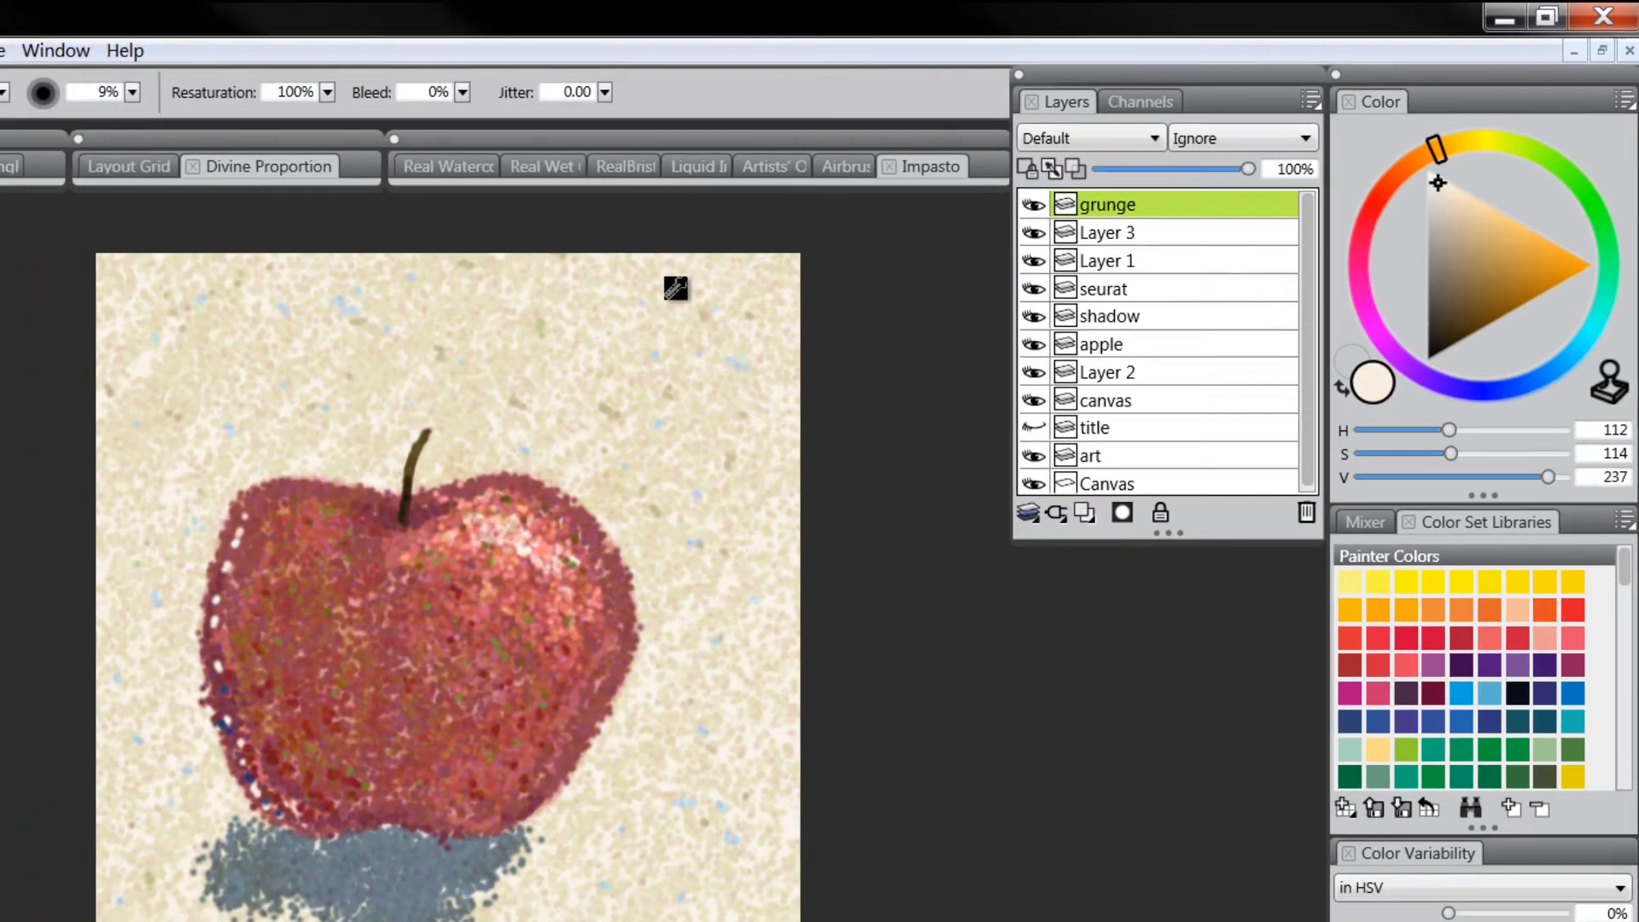
left_click(628, 306, "alt")
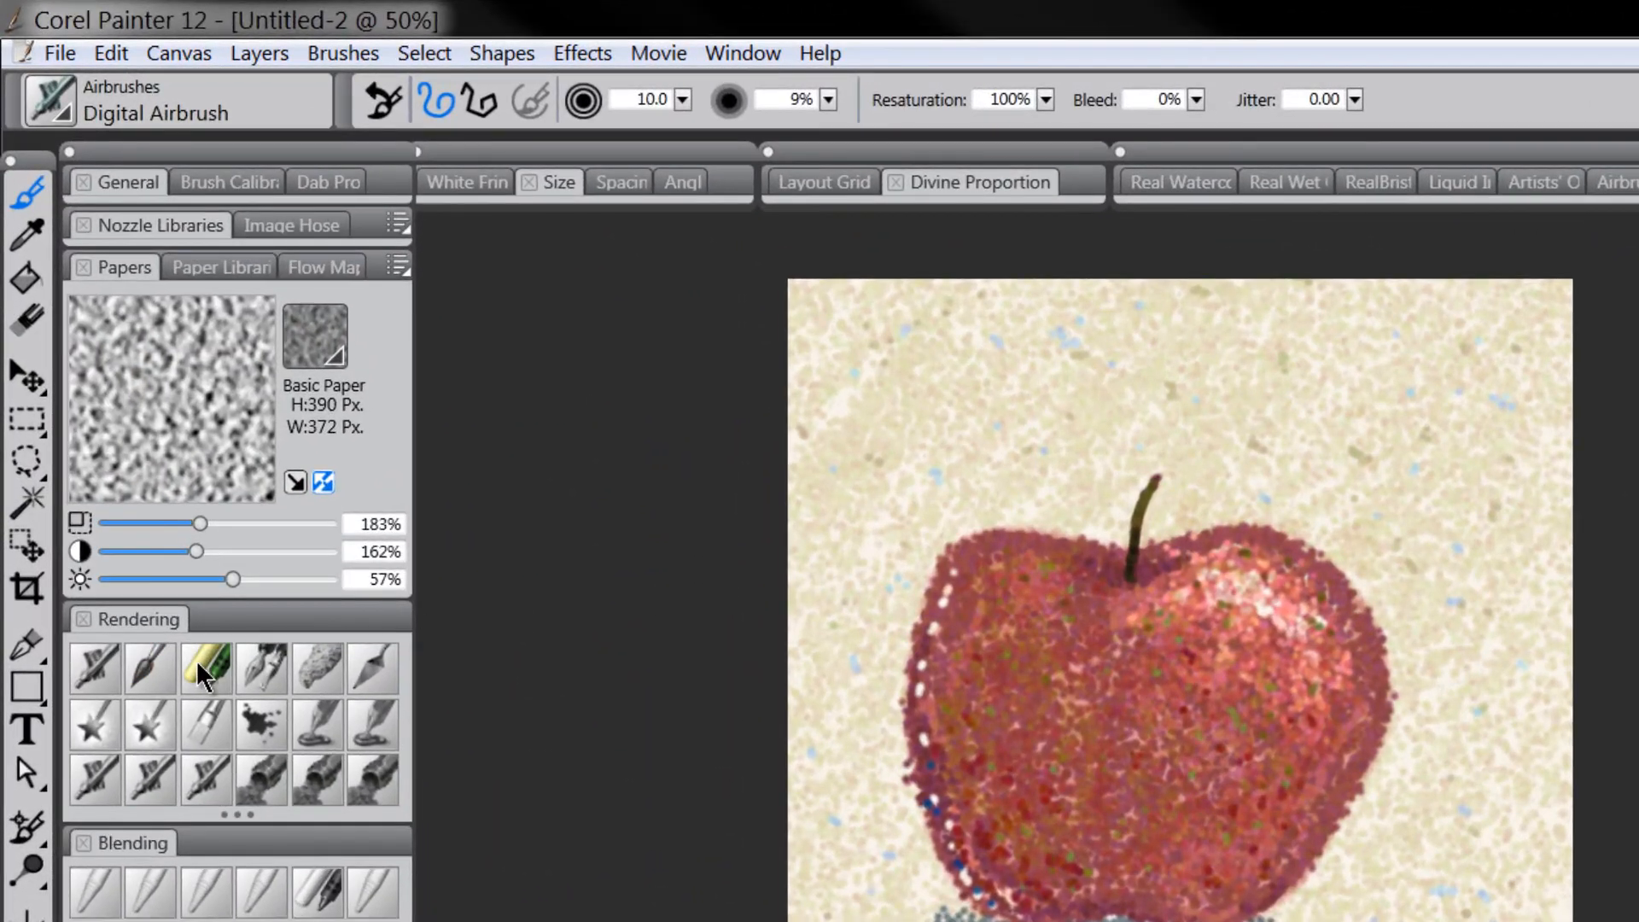
left_click(202, 666)
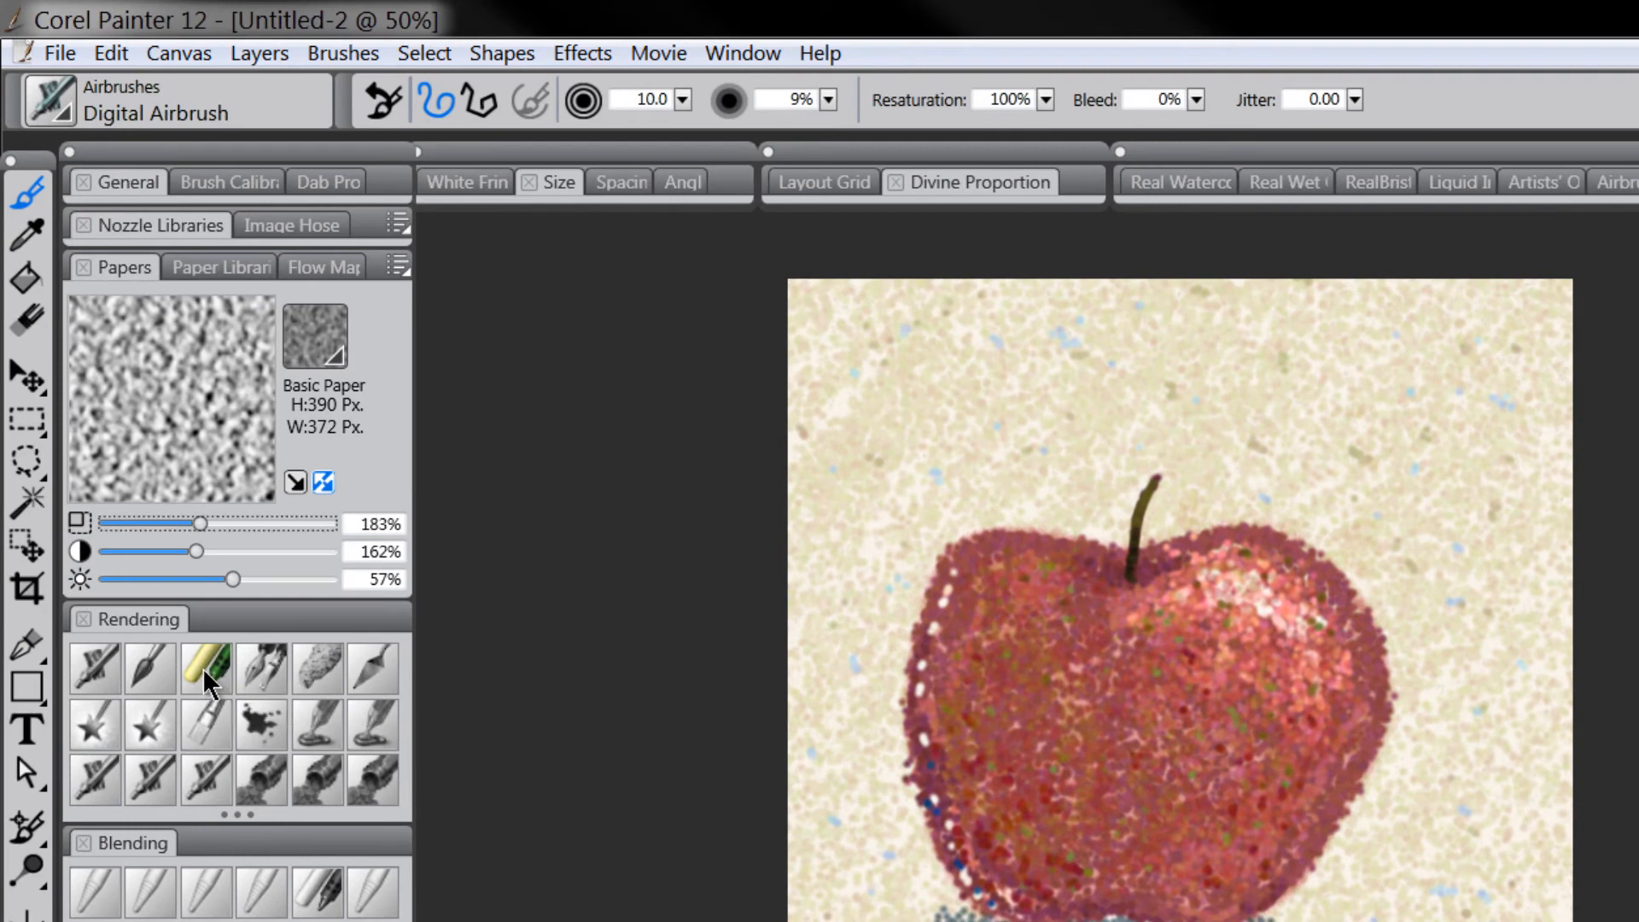
left_click(313, 353)
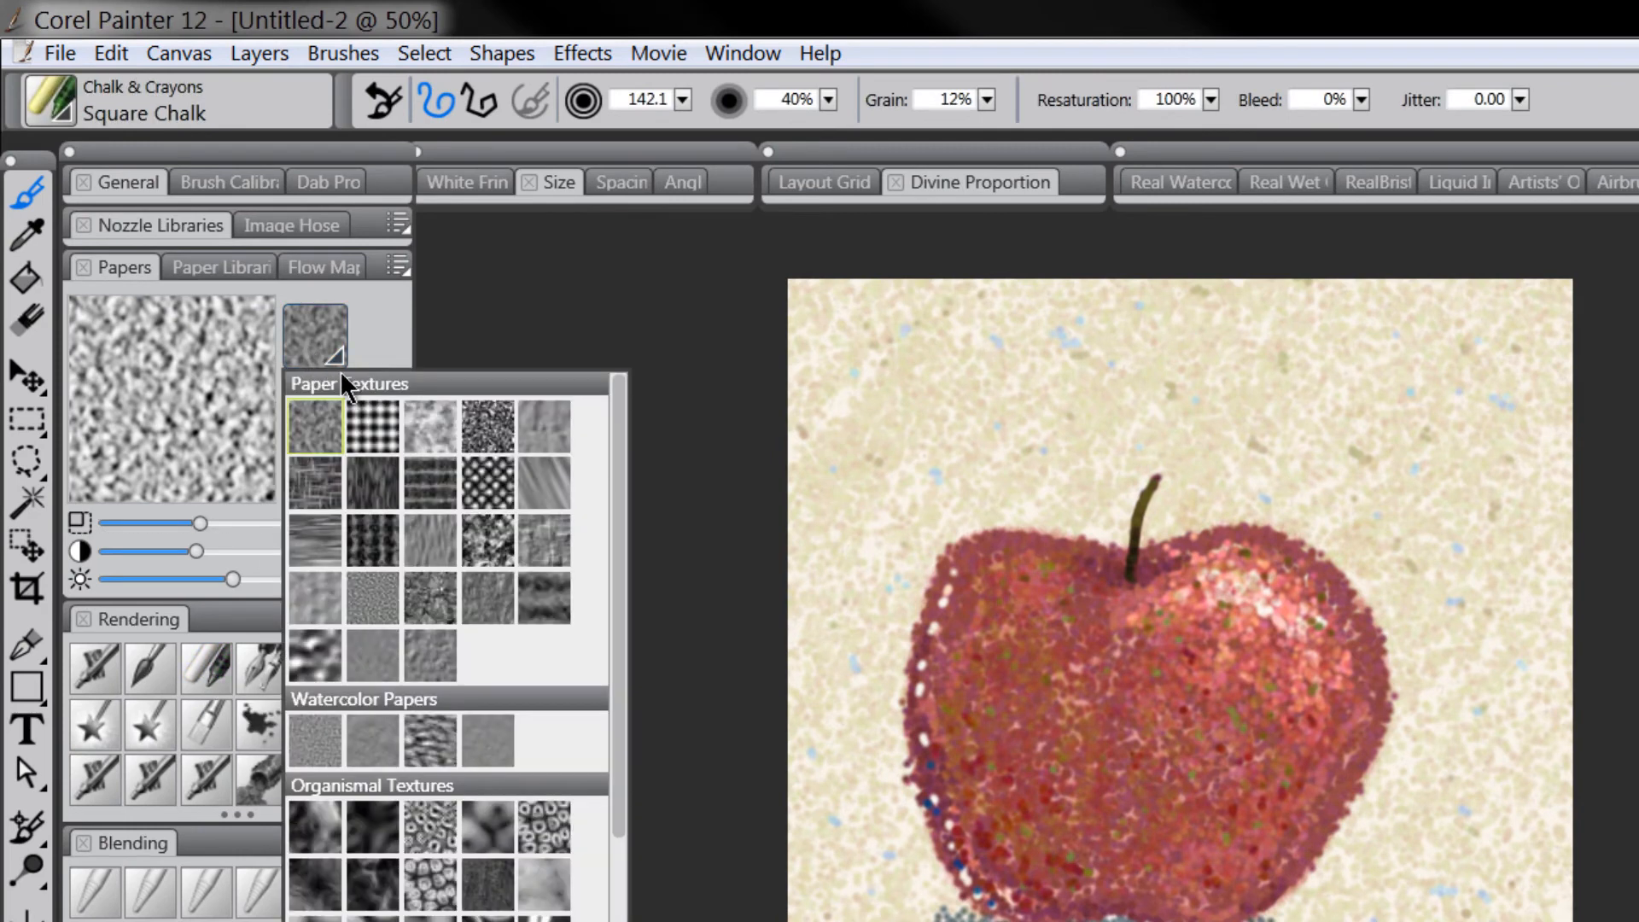
left_click(489, 488)
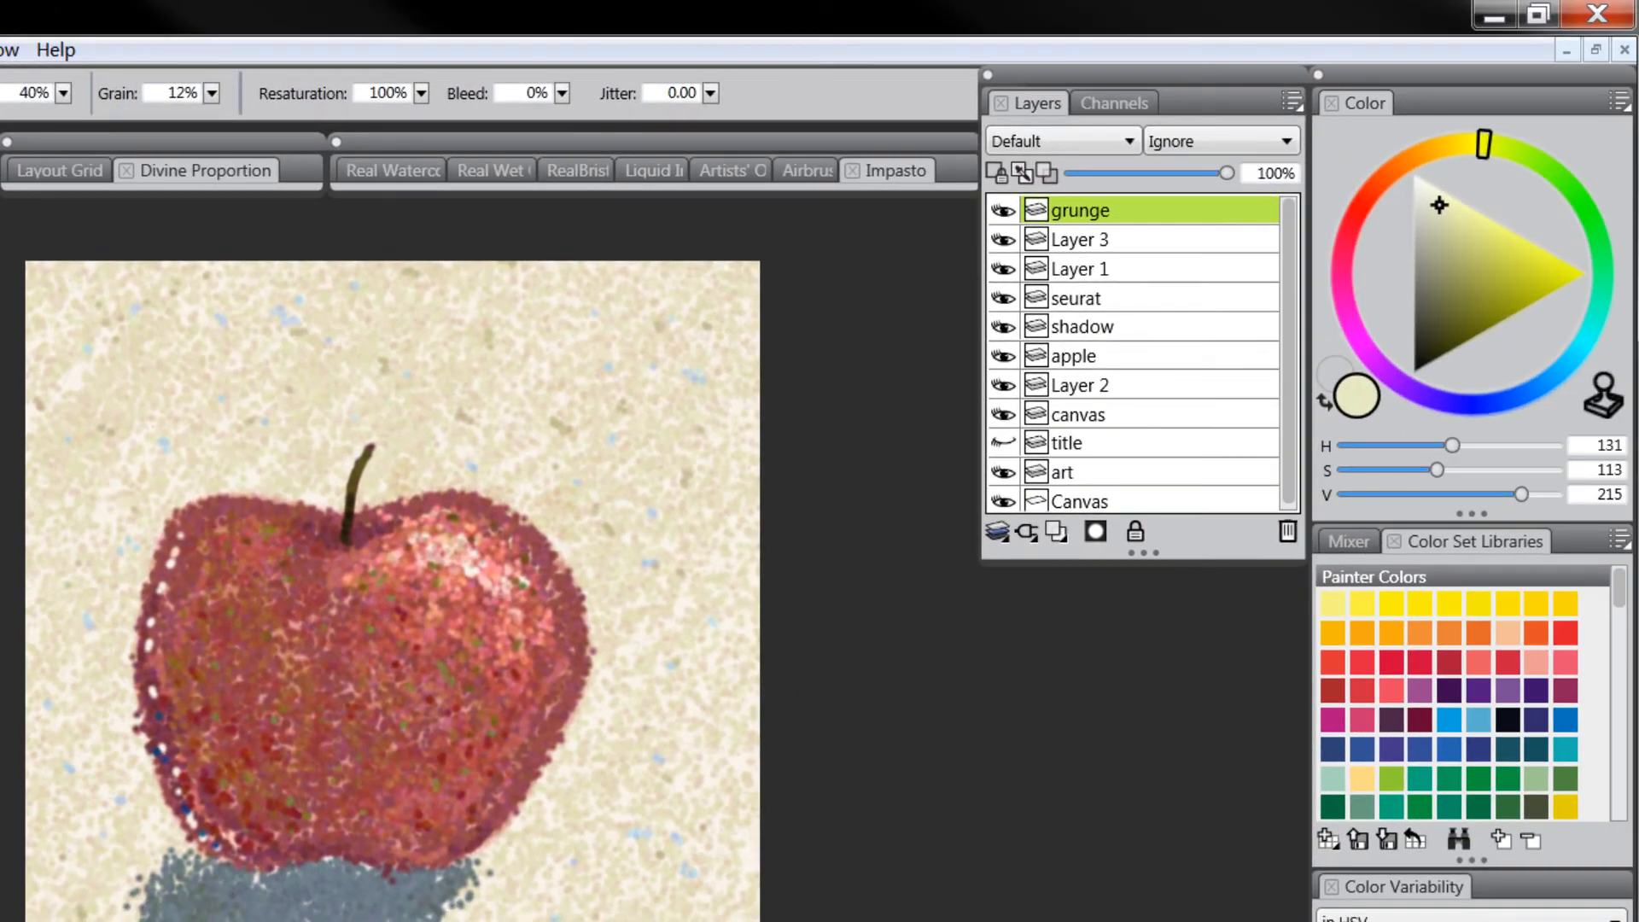
Step: Cover the whole picture on the grunge layer with Fine Dots chalk texture, brightening the cream to H 131, S 198, V 242
mouse_move(179, 311)
left_mouse_down()
mouse_move(112, 264)
mouse_move(55, 290)
mouse_move(93, 303)
mouse_move(355, 274)
mouse_move(509, 323)
mouse_move(713, 276)
mouse_move(792, 368)
mouse_move(423, 404)
left_mouse_up()
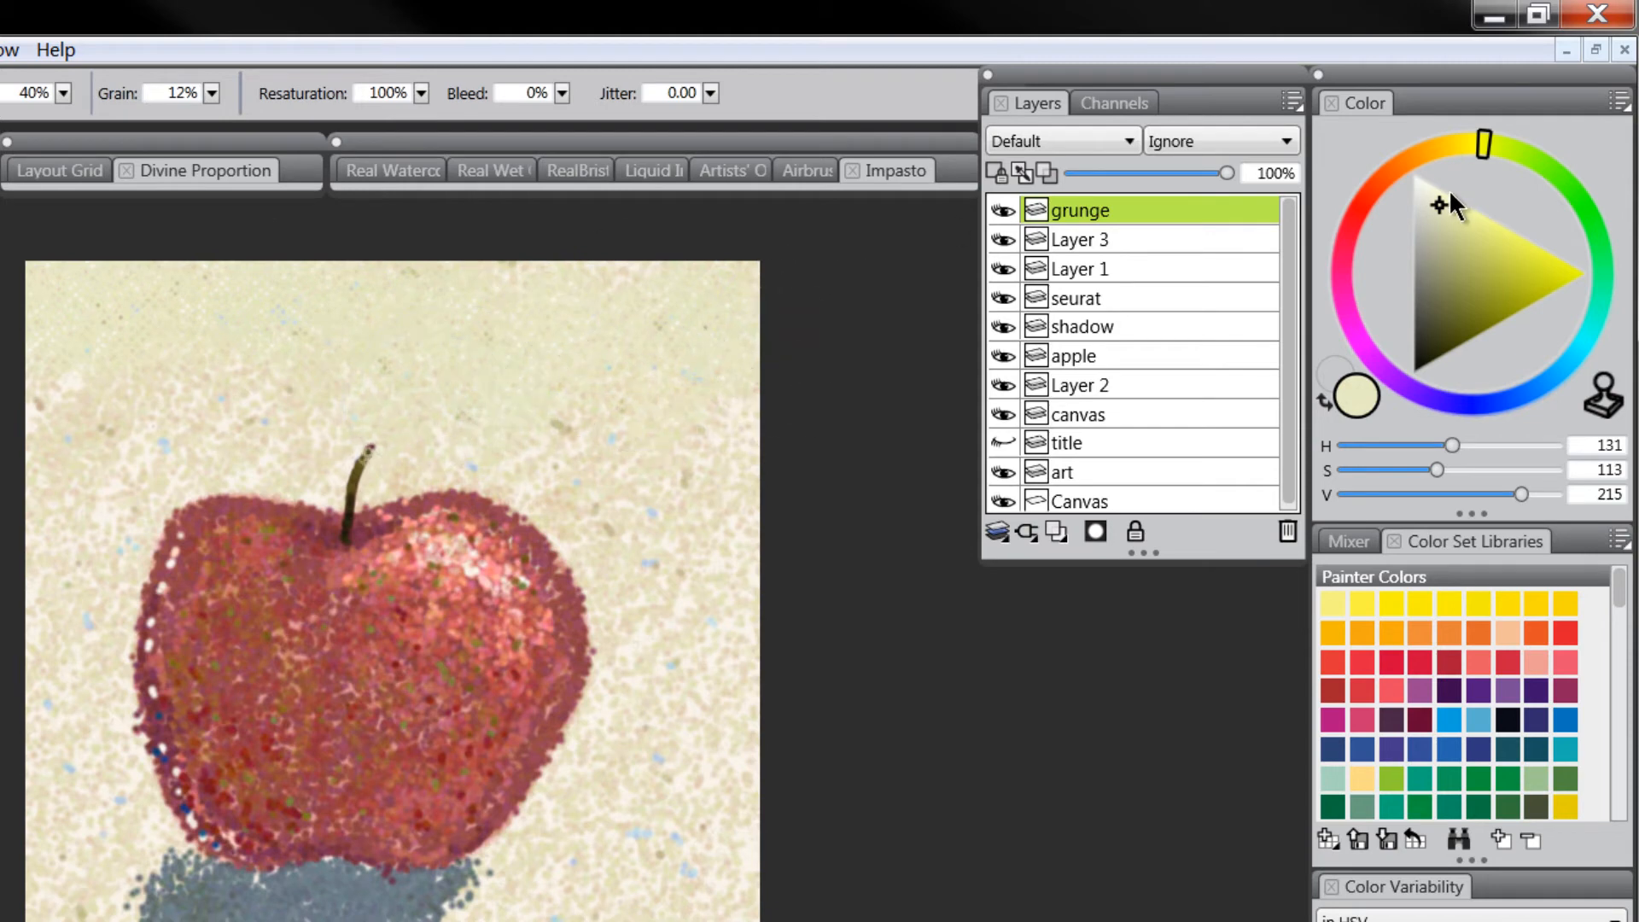
left_click_drag(1449, 189, 1433, 187)
mouse_move(479, 256)
left_mouse_down()
mouse_move(338, 279)
mouse_move(258, 322)
mouse_move(79, 270)
mouse_move(443, 258)
mouse_move(565, 338)
mouse_move(814, 294)
mouse_move(592, 378)
mouse_move(282, 347)
mouse_move(164, 375)
mouse_move(67, 273)
mouse_move(31, 487)
mouse_move(190, 527)
mouse_move(306, 400)
mouse_move(374, 520)
mouse_move(533, 417)
mouse_move(627, 424)
mouse_move(771, 497)
mouse_move(719, 588)
mouse_move(520, 578)
mouse_move(257, 705)
mouse_move(149, 671)
mouse_move(0, 659)
mouse_move(114, 803)
mouse_move(295, 668)
mouse_move(344, 750)
mouse_move(538, 727)
mouse_move(651, 648)
mouse_move(746, 762)
mouse_move(474, 913)
mouse_move(289, 832)
mouse_move(531, 821)
mouse_move(555, 637)
mouse_move(633, 565)
mouse_move(517, 600)
mouse_move(529, 418)
mouse_move(343, 521)
mouse_move(321, 638)
mouse_move(125, 791)
mouse_move(122, 915)
mouse_move(378, 837)
mouse_move(512, 859)
left_mouse_up()
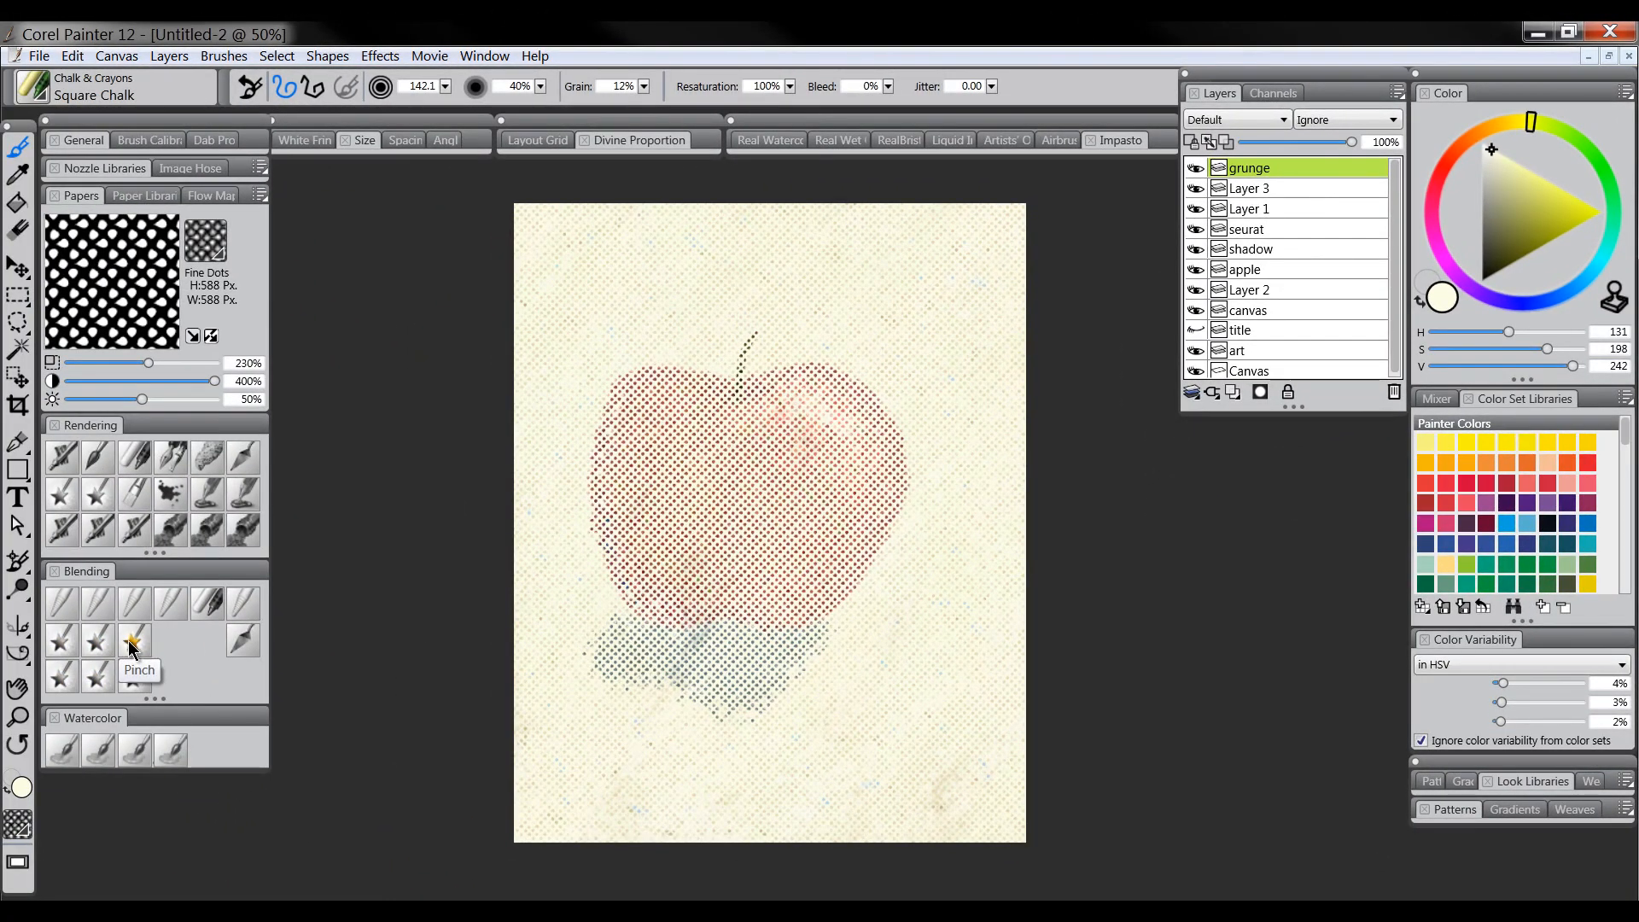
Step: Warp the dot pattern across the apple's body with the F-X Bulge brush
left_click(133, 644)
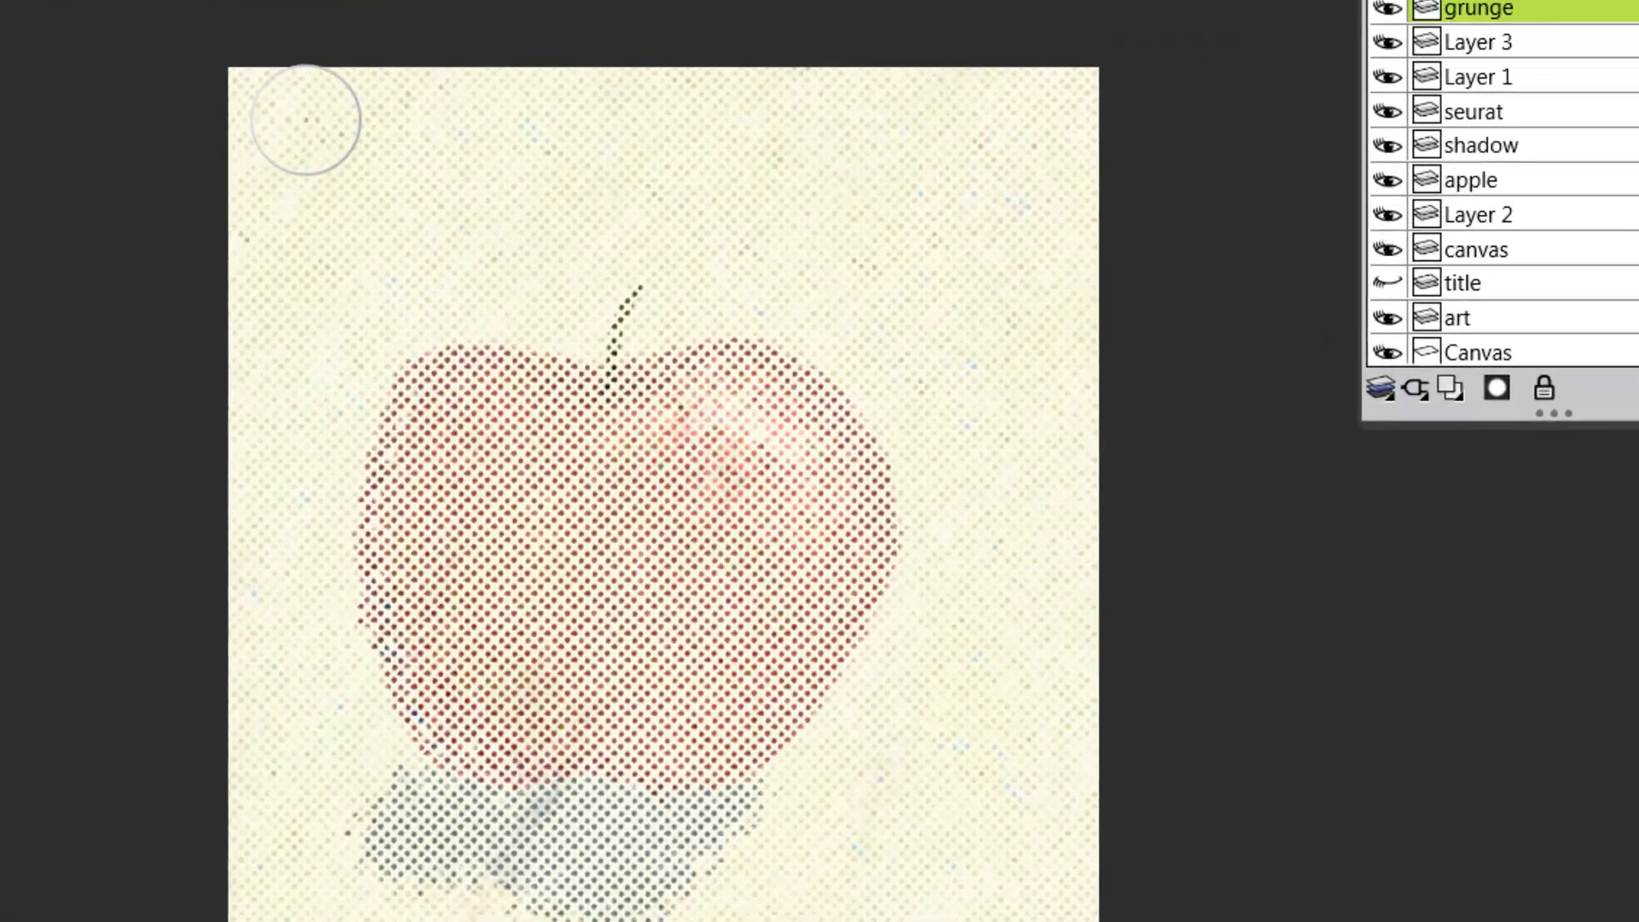
mouse_move(402, 393)
left_mouse_down()
mouse_move(575, 401)
mouse_move(427, 581)
mouse_move(384, 700)
mouse_move(444, 495)
mouse_move(461, 717)
mouse_move(555, 657)
mouse_move(581, 555)
mouse_move(475, 385)
mouse_move(683, 478)
mouse_move(768, 367)
mouse_move(718, 555)
mouse_move(752, 444)
mouse_move(798, 410)
mouse_move(752, 546)
mouse_move(861, 525)
mouse_move(752, 675)
mouse_move(632, 615)
mouse_move(563, 649)
mouse_move(487, 748)
mouse_move(717, 751)
mouse_move(597, 666)
mouse_move(691, 718)
mouse_move(632, 623)
mouse_move(448, 649)
mouse_move(598, 683)
mouse_move(453, 649)
mouse_move(565, 656)
mouse_move(425, 528)
mouse_move(571, 528)
mouse_move(507, 408)
mouse_move(813, 546)
mouse_move(745, 723)
mouse_move(866, 546)
mouse_move(777, 435)
mouse_move(687, 394)
left_mouse_up()
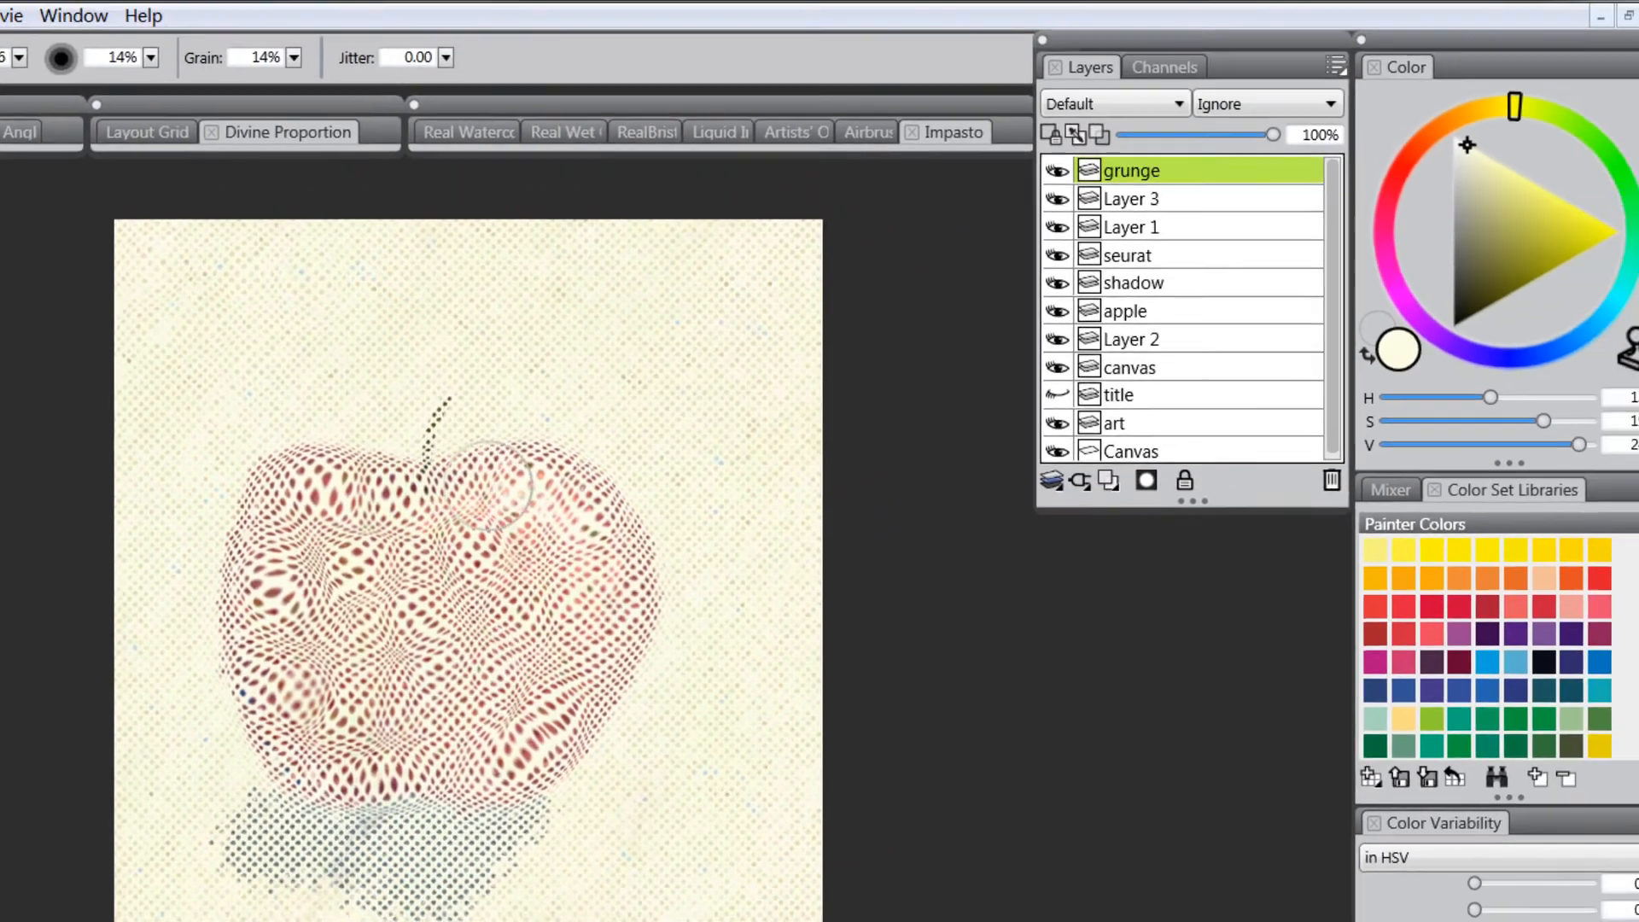
mouse_move(489, 485)
left_mouse_down()
mouse_move(584, 568)
mouse_move(273, 500)
mouse_move(222, 596)
mouse_move(343, 694)
mouse_move(371, 617)
mouse_move(297, 742)
mouse_move(480, 757)
mouse_move(544, 631)
mouse_move(582, 596)
mouse_move(536, 733)
mouse_move(566, 692)
mouse_move(573, 551)
mouse_move(510, 491)
mouse_move(377, 532)
mouse_move(275, 525)
mouse_move(310, 707)
mouse_move(410, 777)
left_mouse_up()
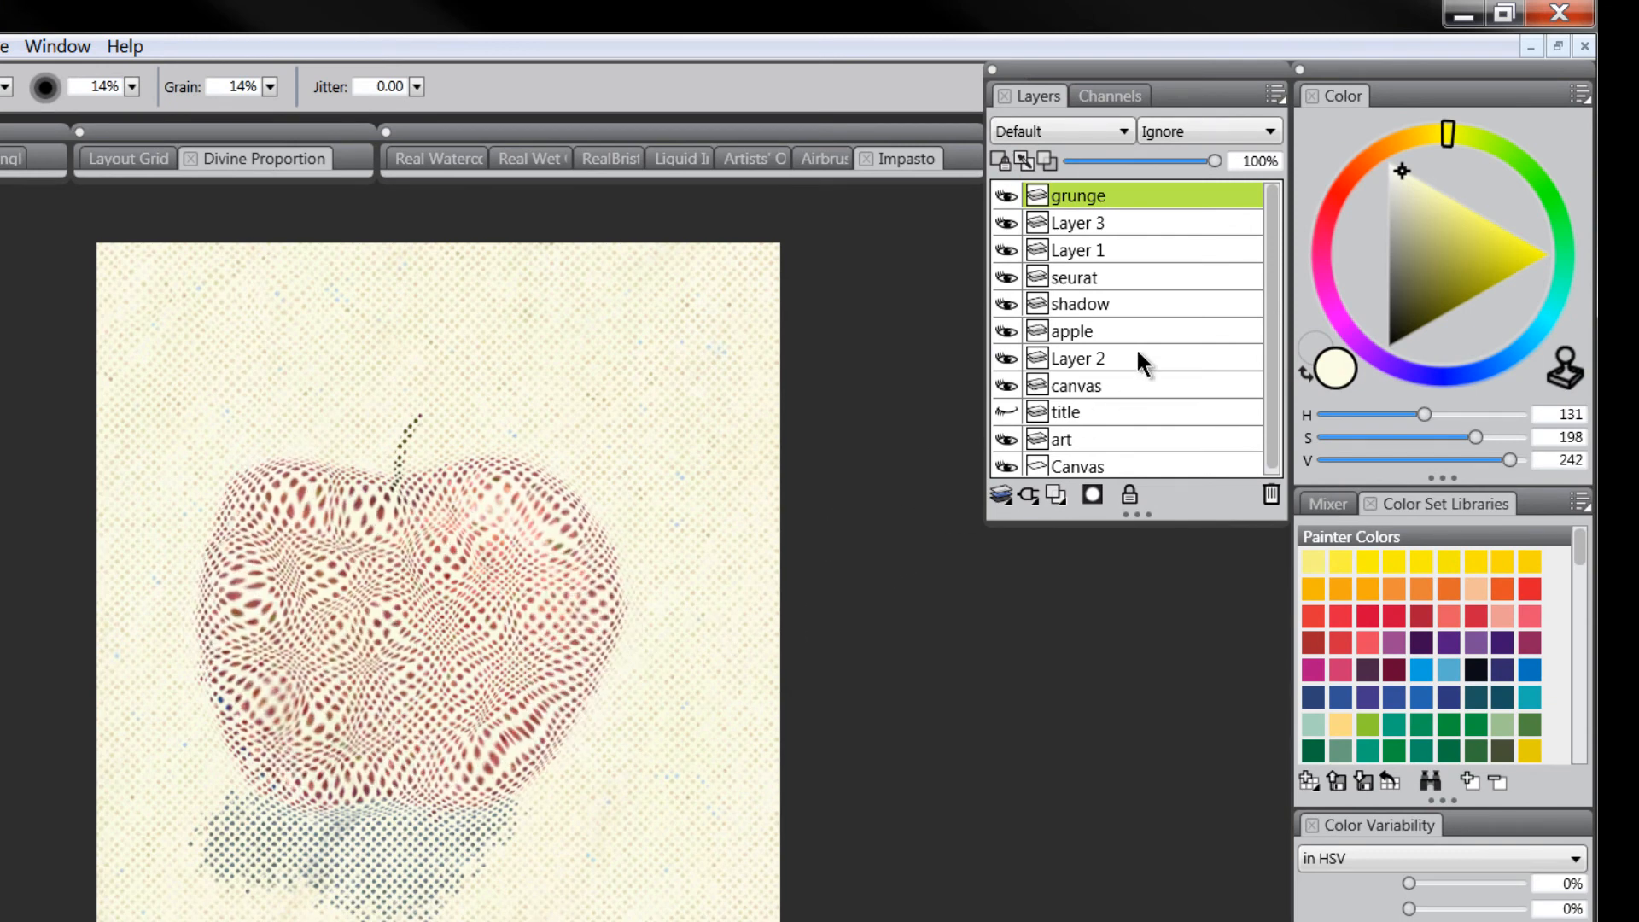
Step: Add a layer mask to the grunge layer and prepare the Custom Sponge with Basic Paper texture and black
left_click(1094, 493)
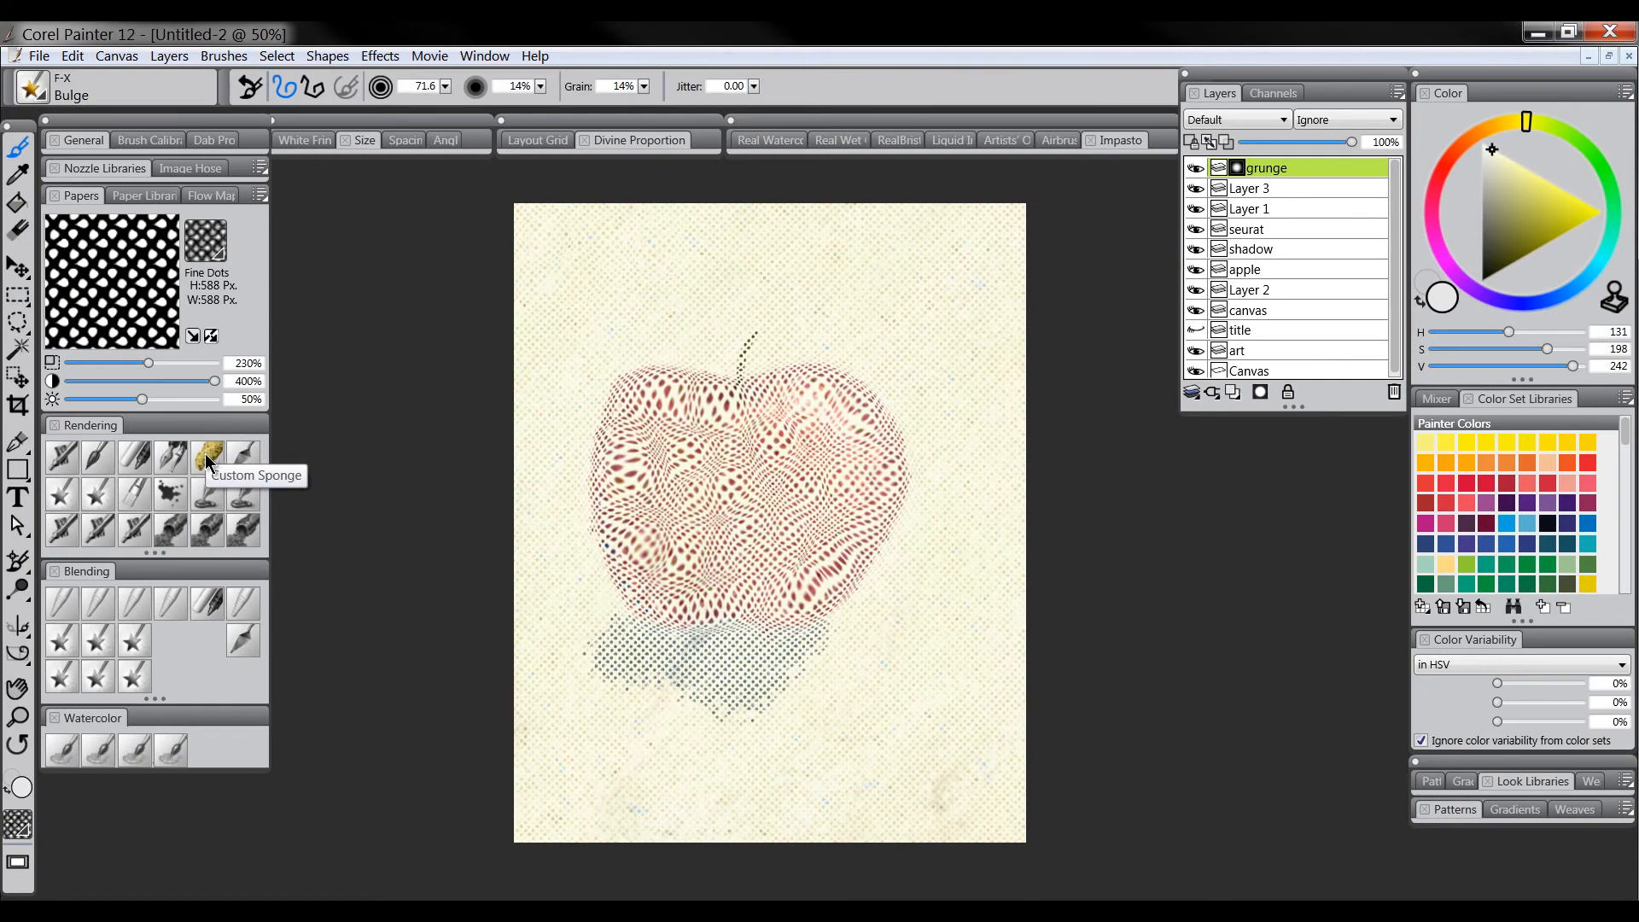
left_click(208, 460)
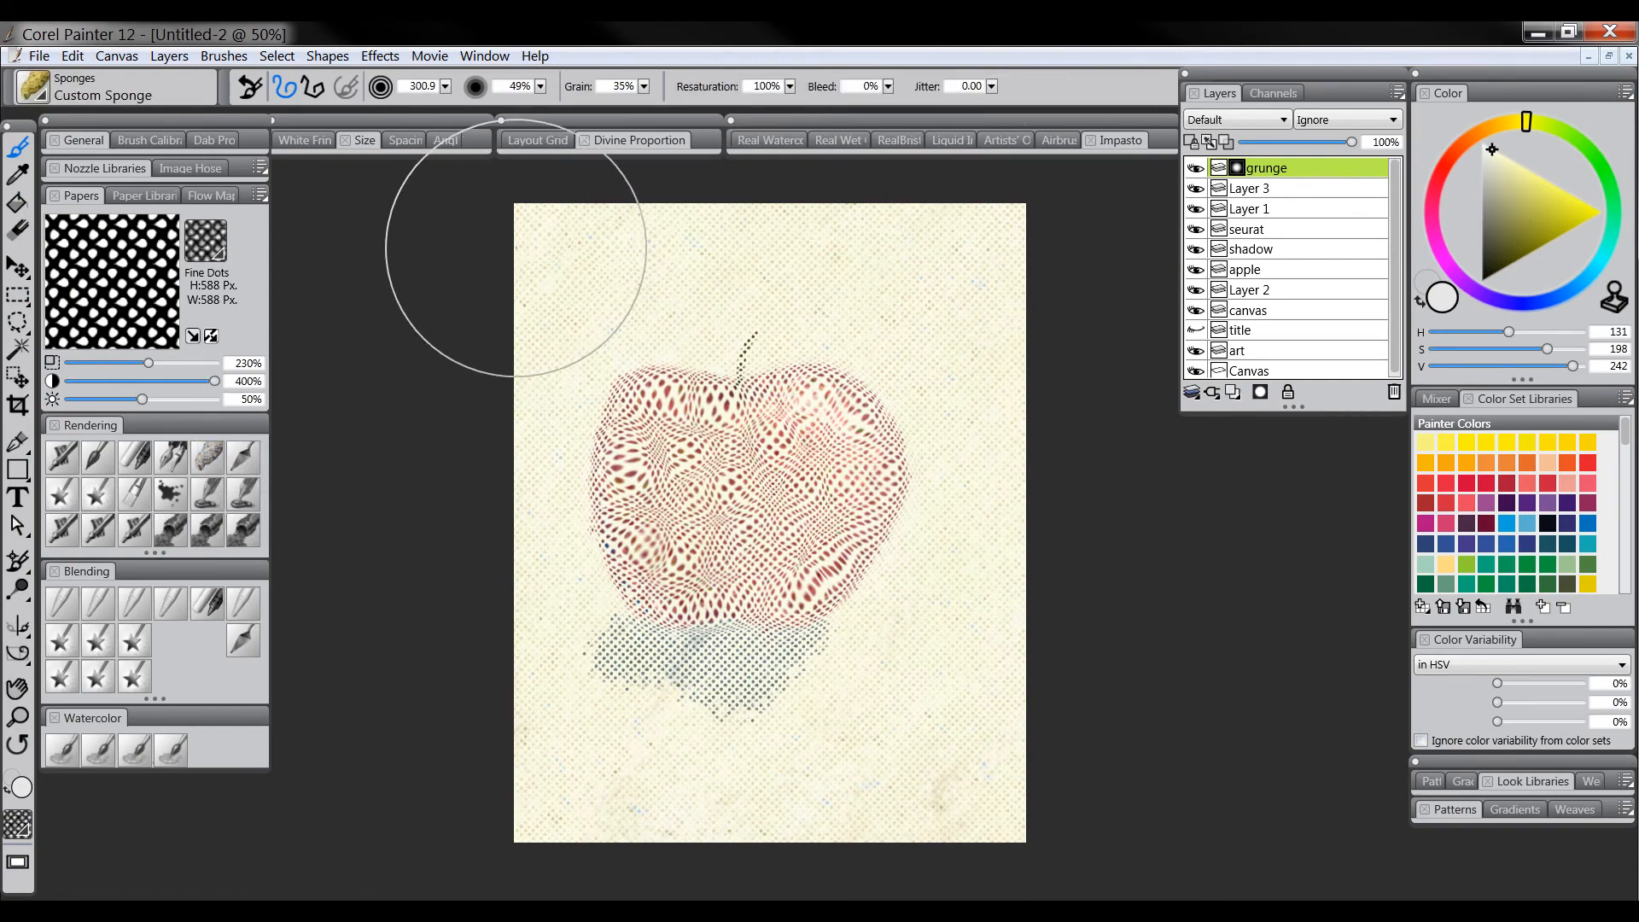
left_click(210, 256)
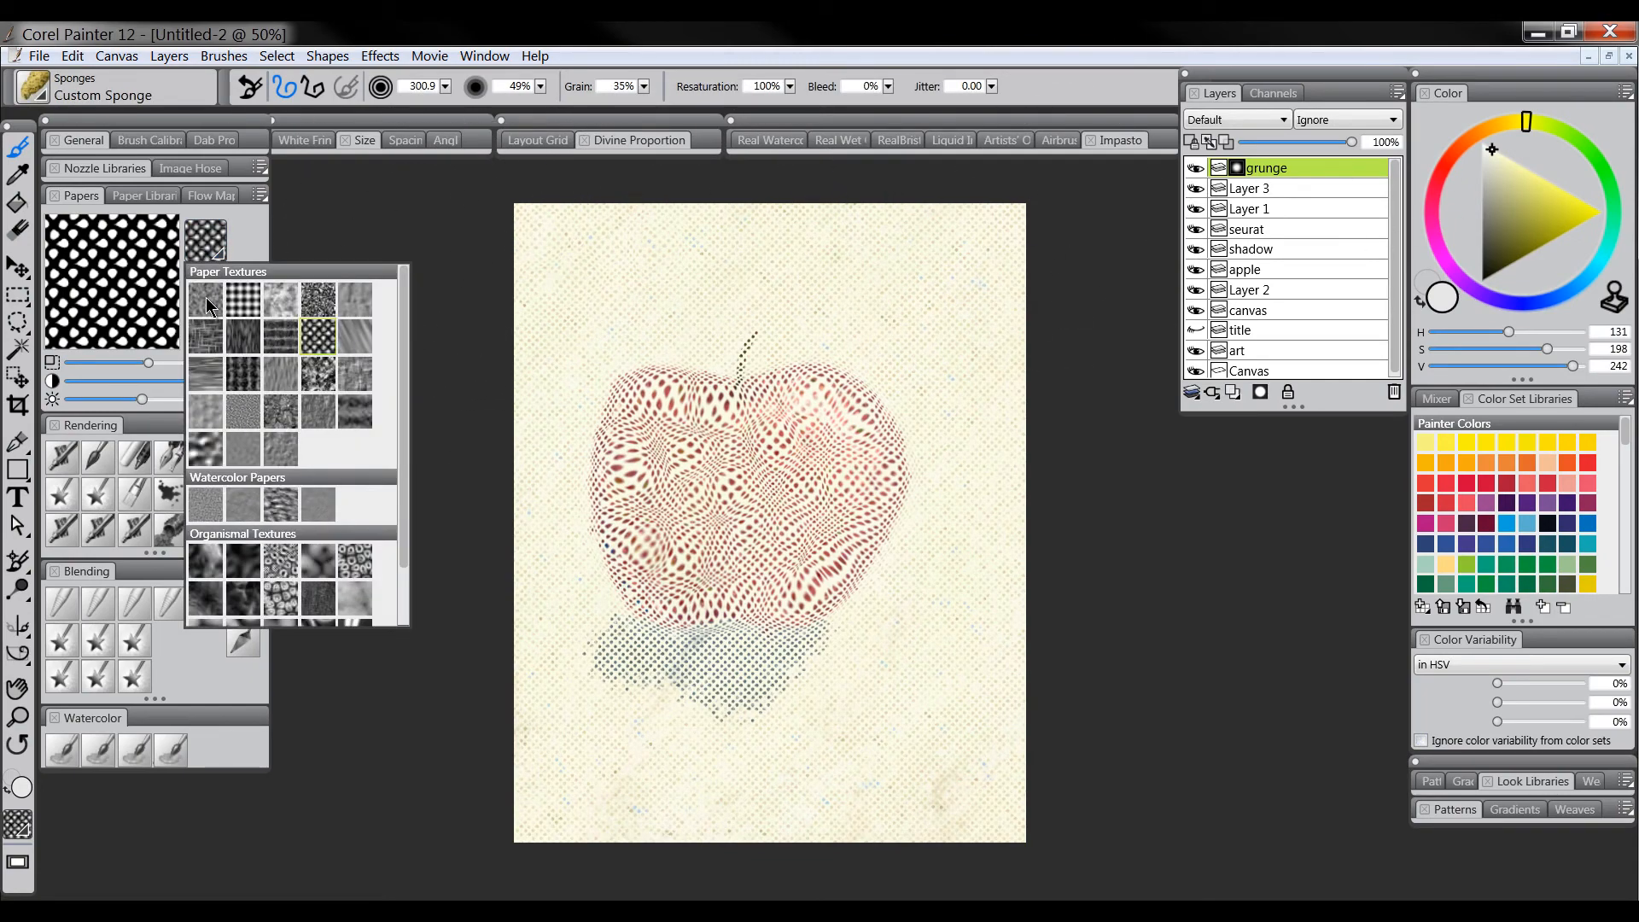
left_click(208, 304)
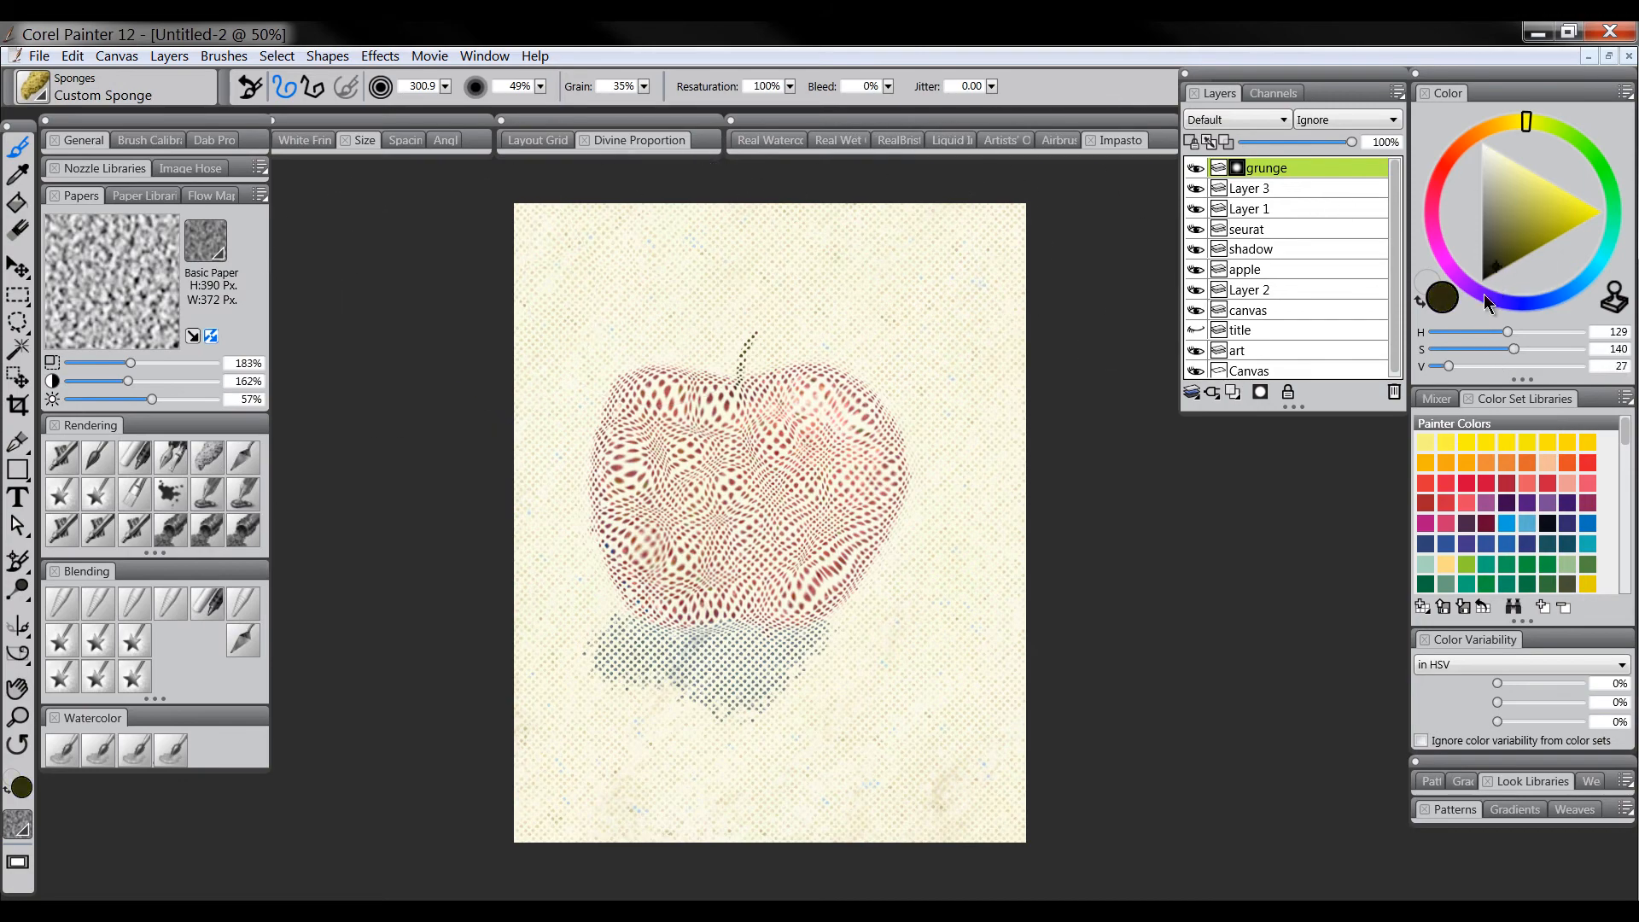
left_click_drag(1491, 271, 1440, 345)
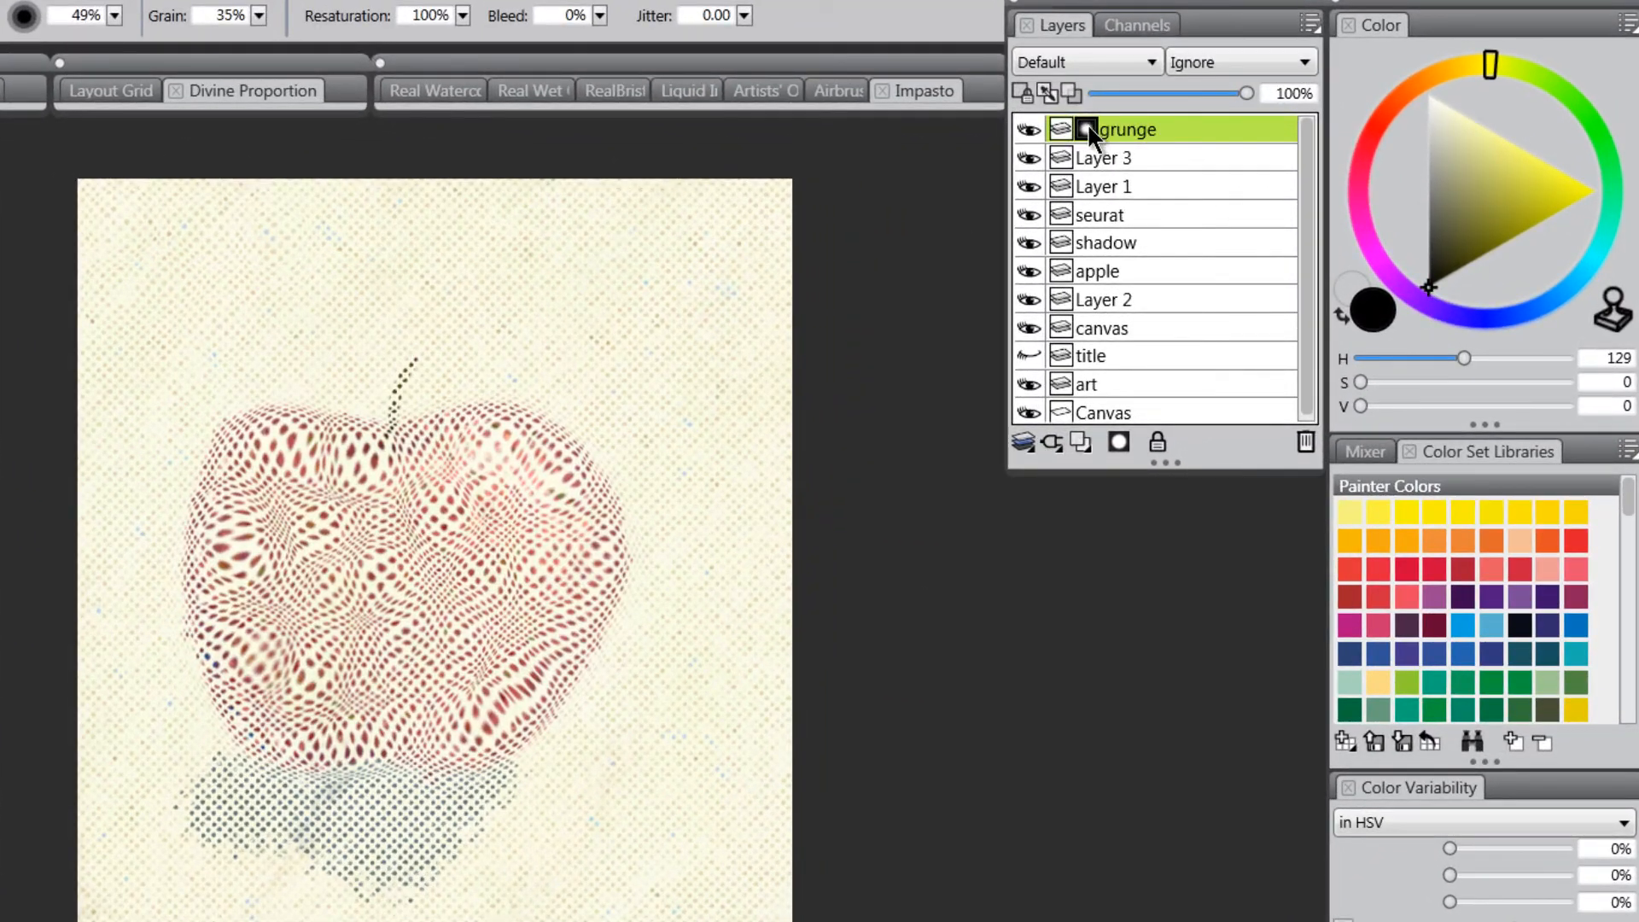
Step: Sponge black onto the grunge layer's mask over the apple, shadow and background to break up the cream dot texture
mouse_move(480, 371)
left_mouse_down()
mouse_move(217, 319)
mouse_move(501, 464)
mouse_move(256, 888)
mouse_move(641, 747)
mouse_move(4, 743)
mouse_move(452, 918)
mouse_move(733, 824)
mouse_move(704, 414)
mouse_move(649, 264)
mouse_move(149, 512)
mouse_move(550, 512)
mouse_move(549, 274)
mouse_move(384, 695)
mouse_move(176, 789)
mouse_move(175, 367)
mouse_move(638, 368)
mouse_move(337, 801)
mouse_move(383, 921)
left_mouse_up()
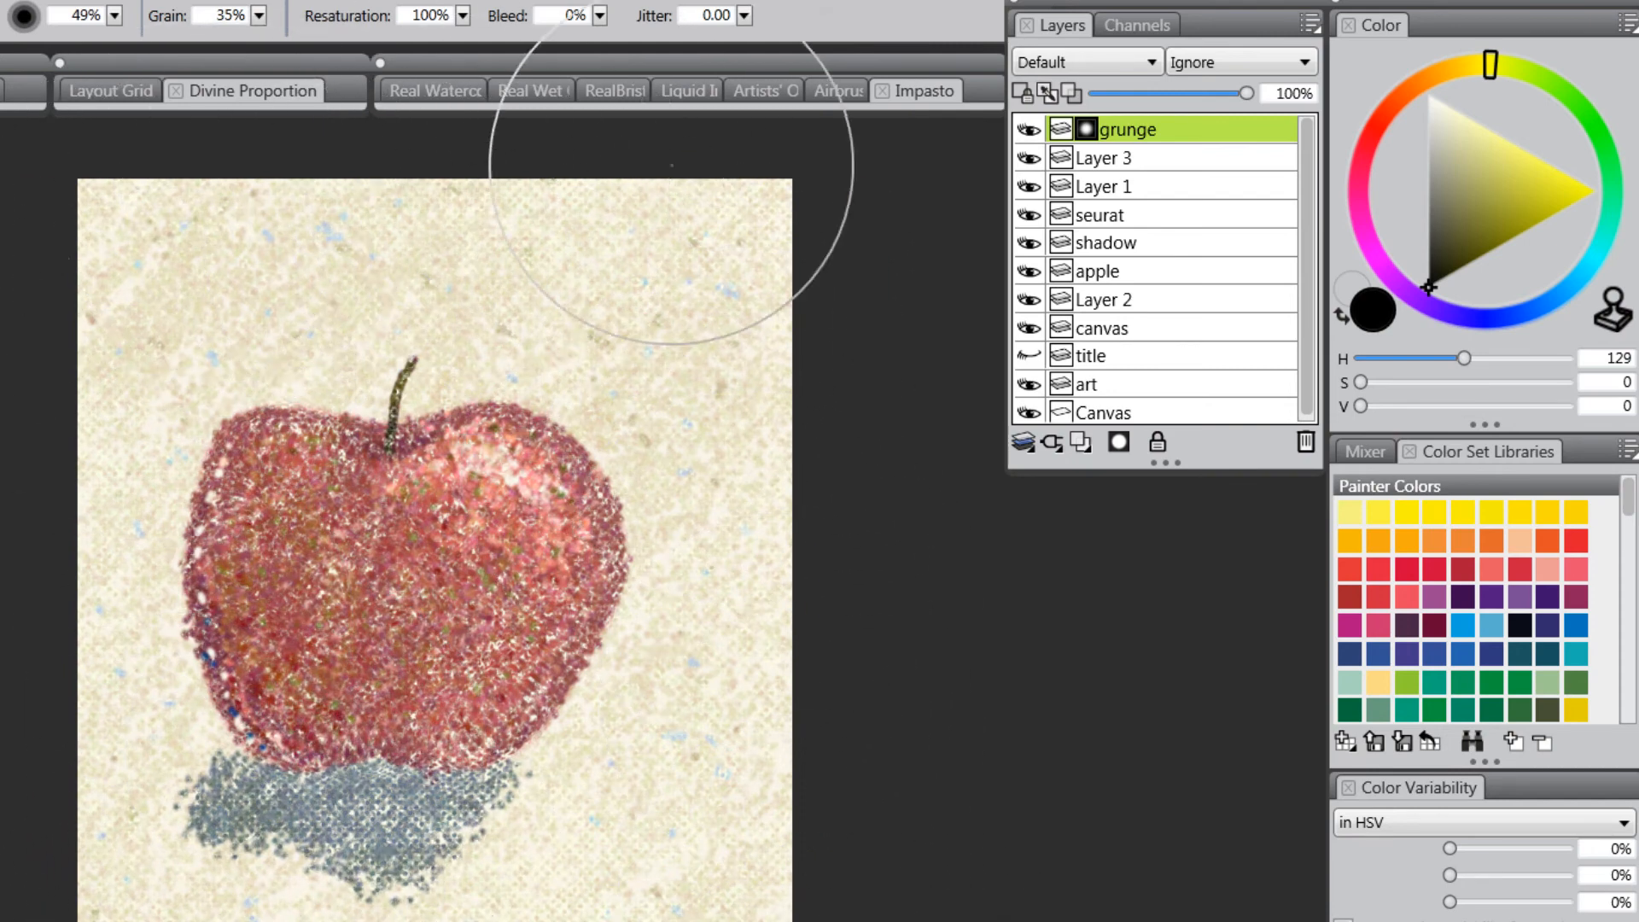
mouse_move(382, 689)
left_mouse_down()
mouse_move(514, 803)
mouse_move(321, 905)
left_mouse_up()
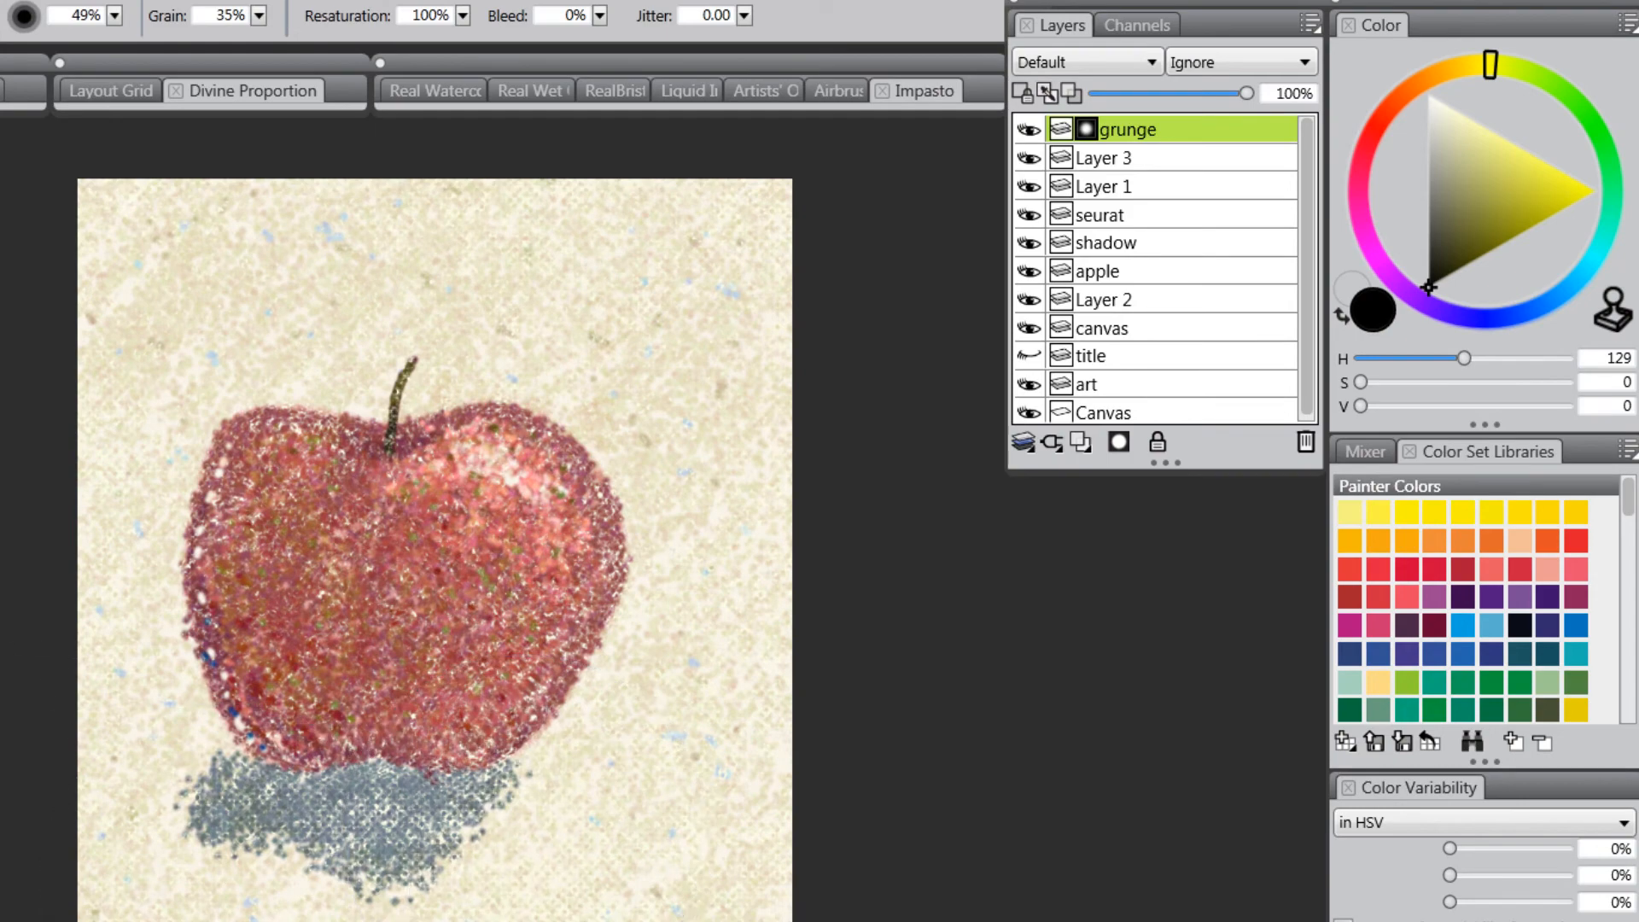
Step: Sponge more black onto the grunge mask to thin the pale speckles on the apple and its shadow
key("m")
left_click(519, 709, "alt")
left_click(520, 726, "alt")
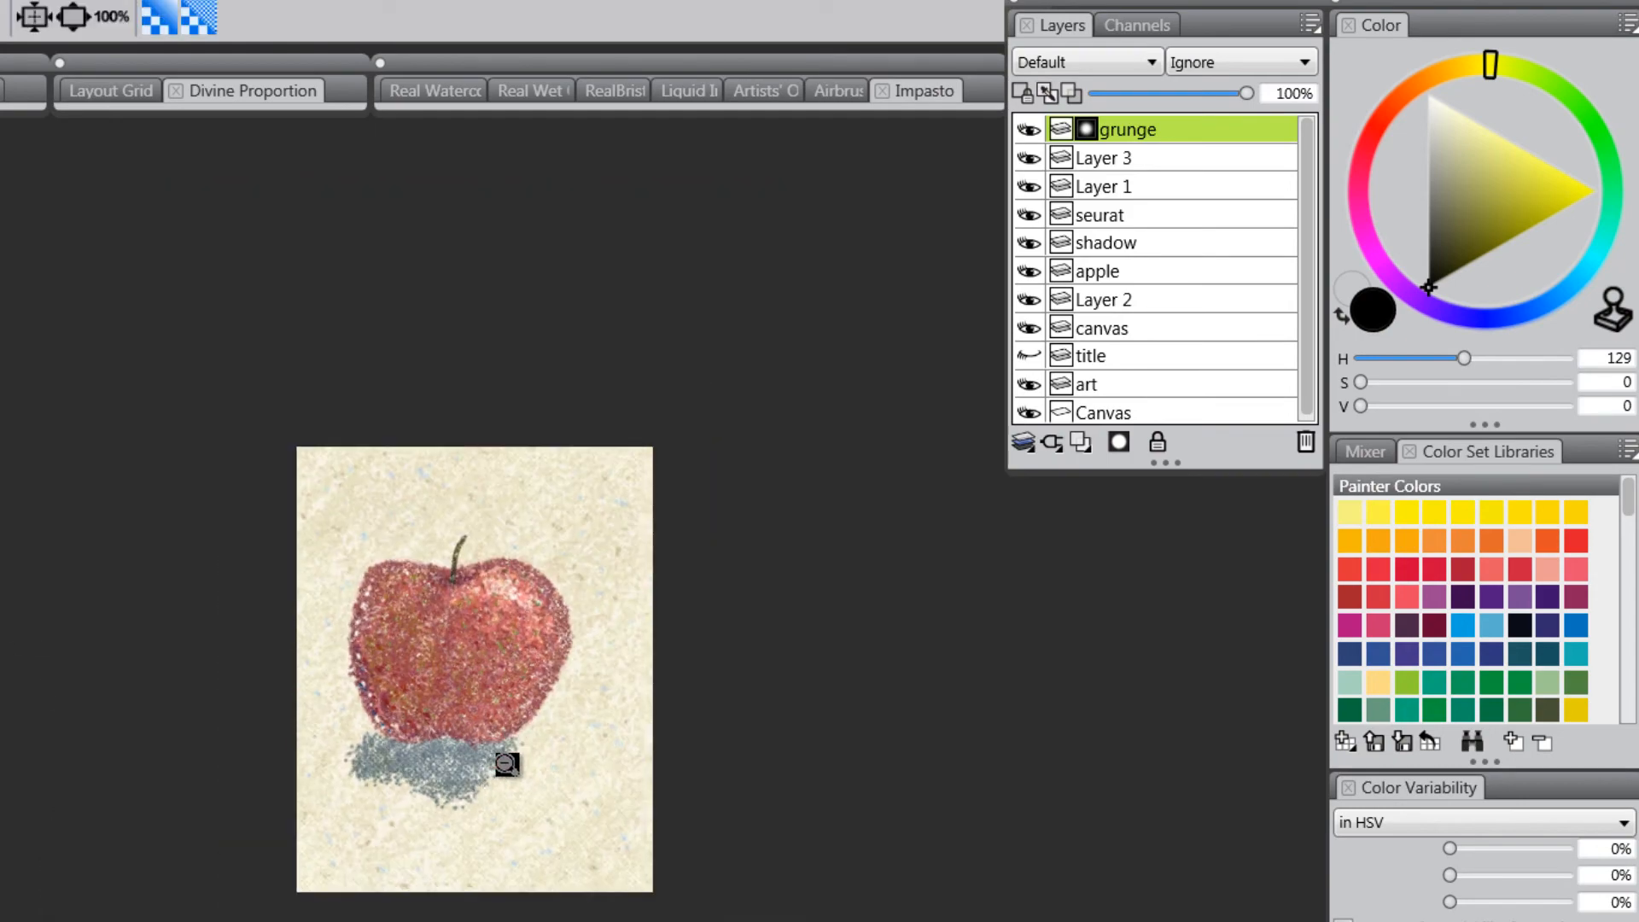
left_click(506, 764, "alt")
left_click(508, 776)
left_click(495, 743)
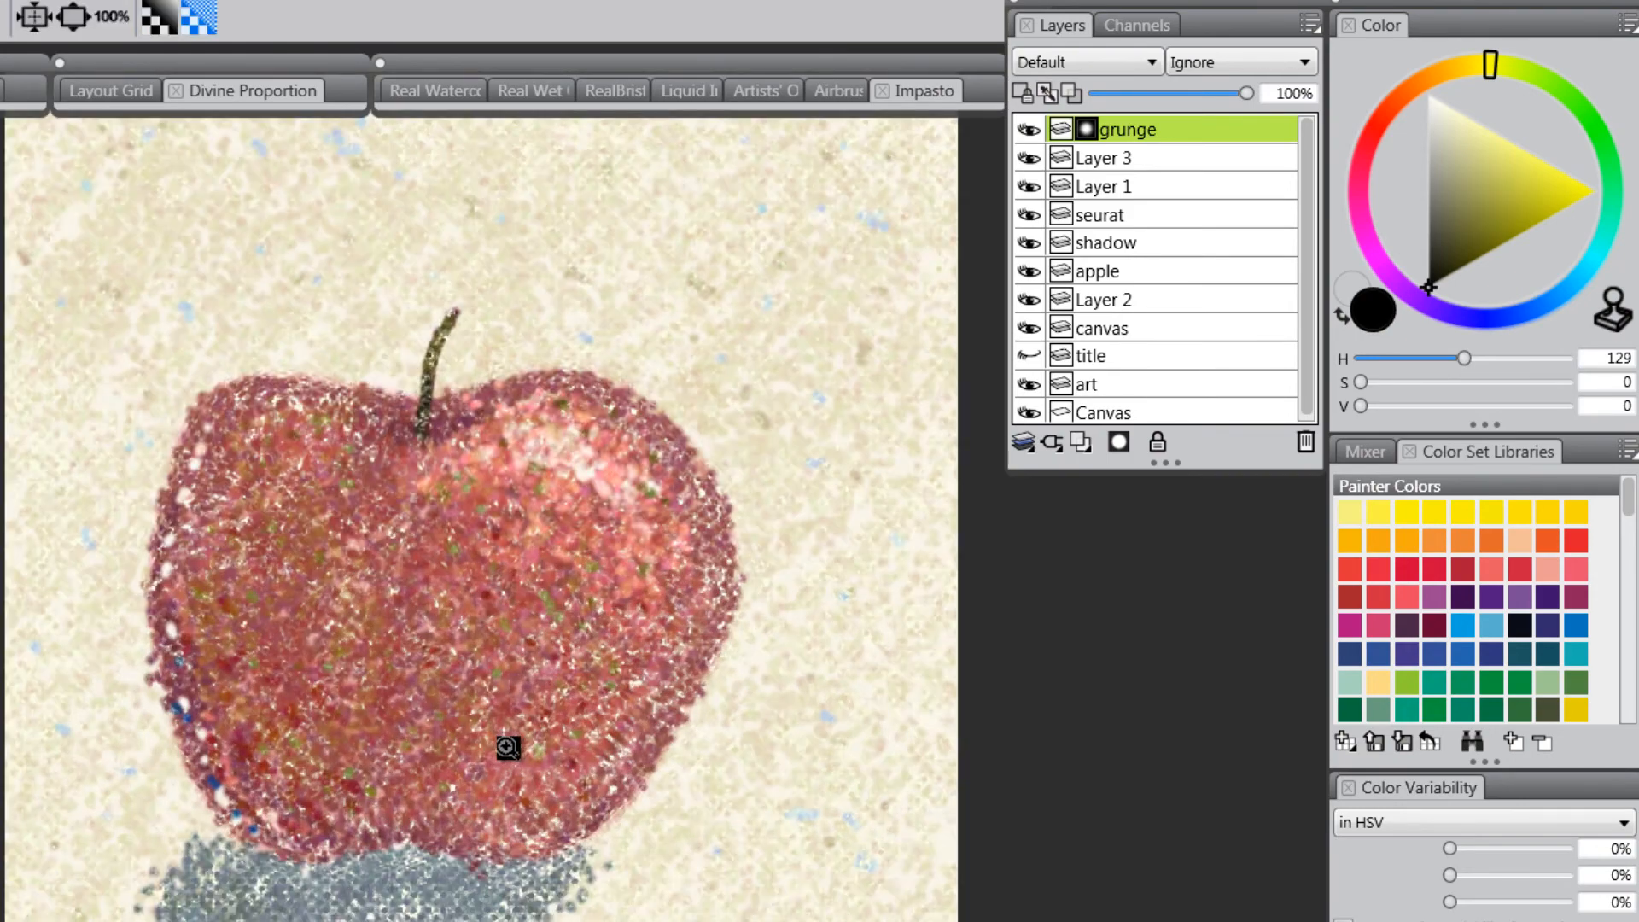
left_click_drag(575, 798, 541, 702)
left_click(552, 725)
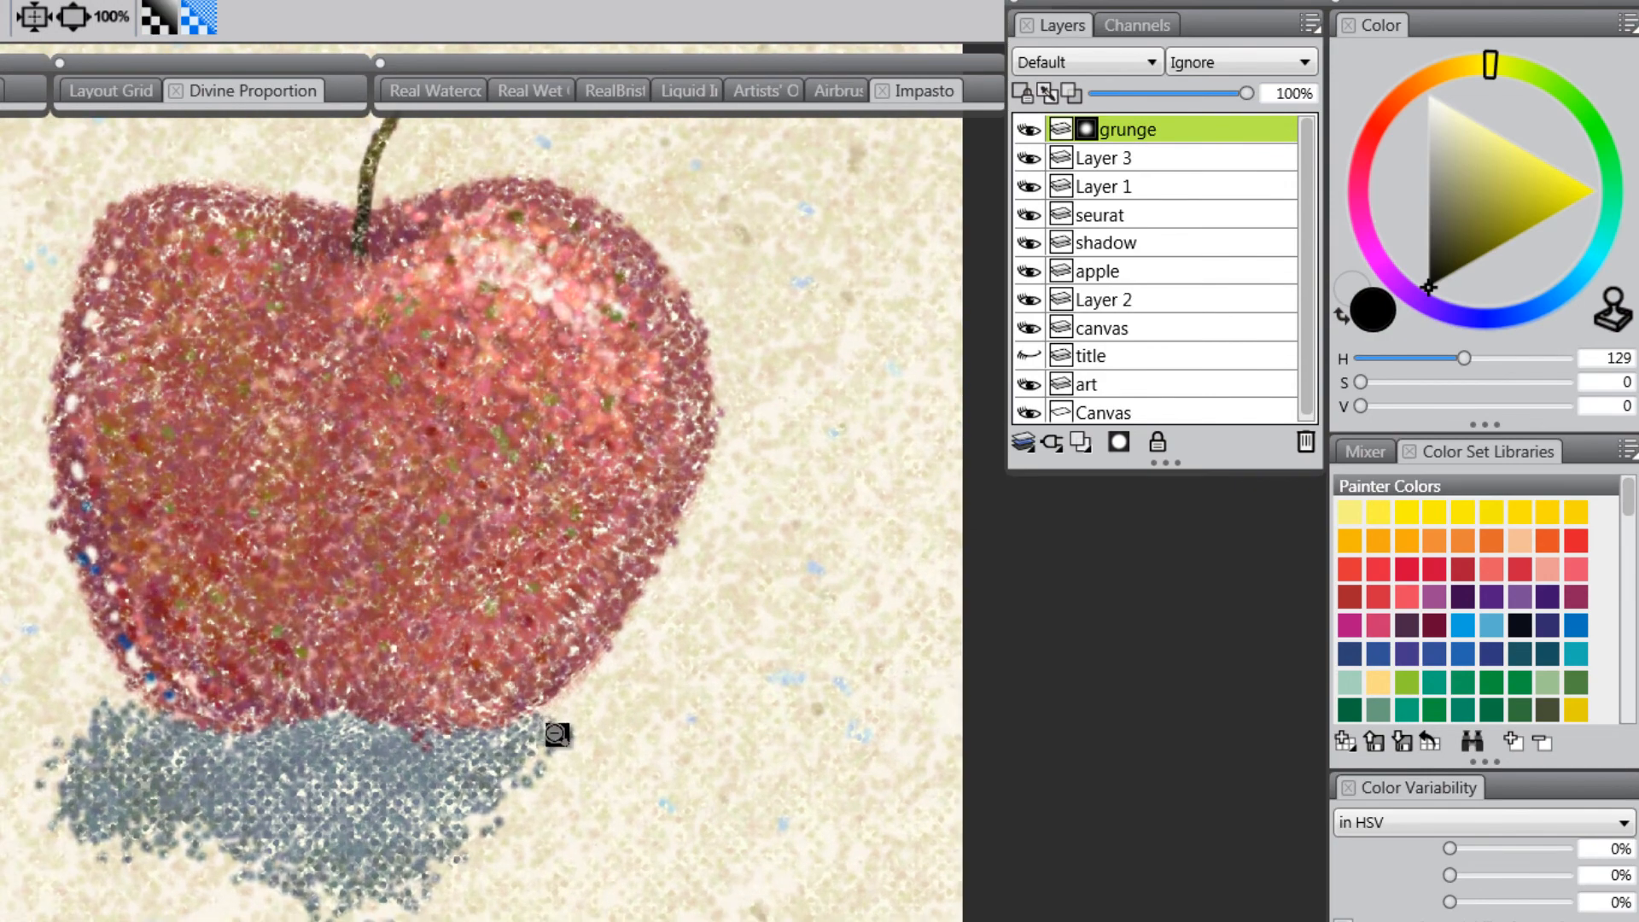
left_click(556, 735, "alt")
left_click(547, 735, "alt")
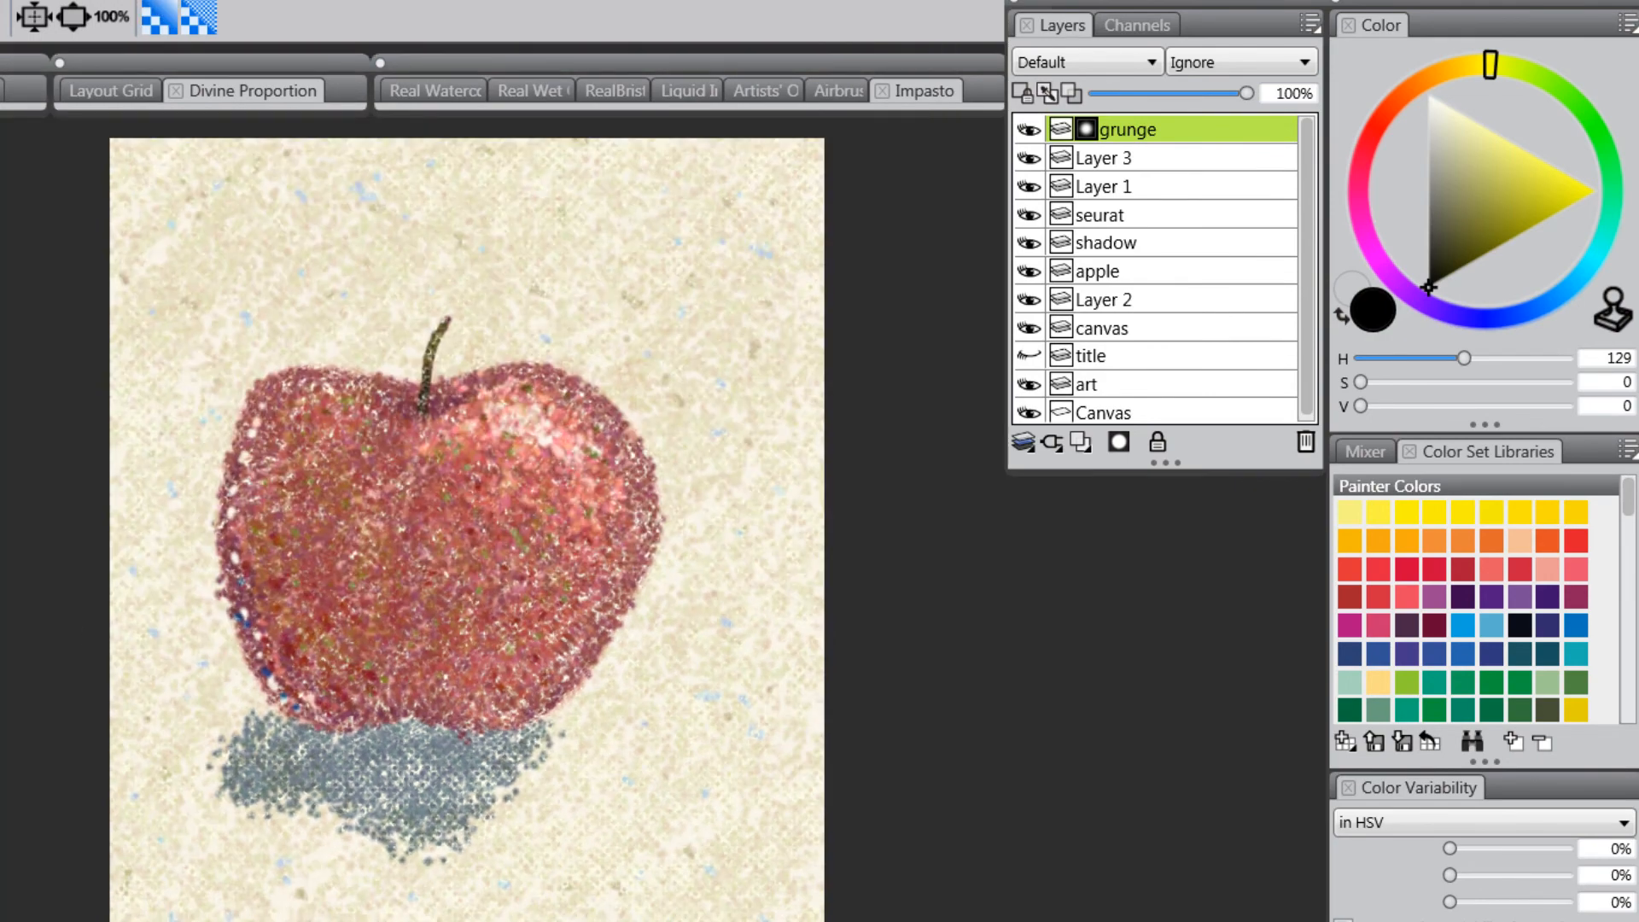
key("b")
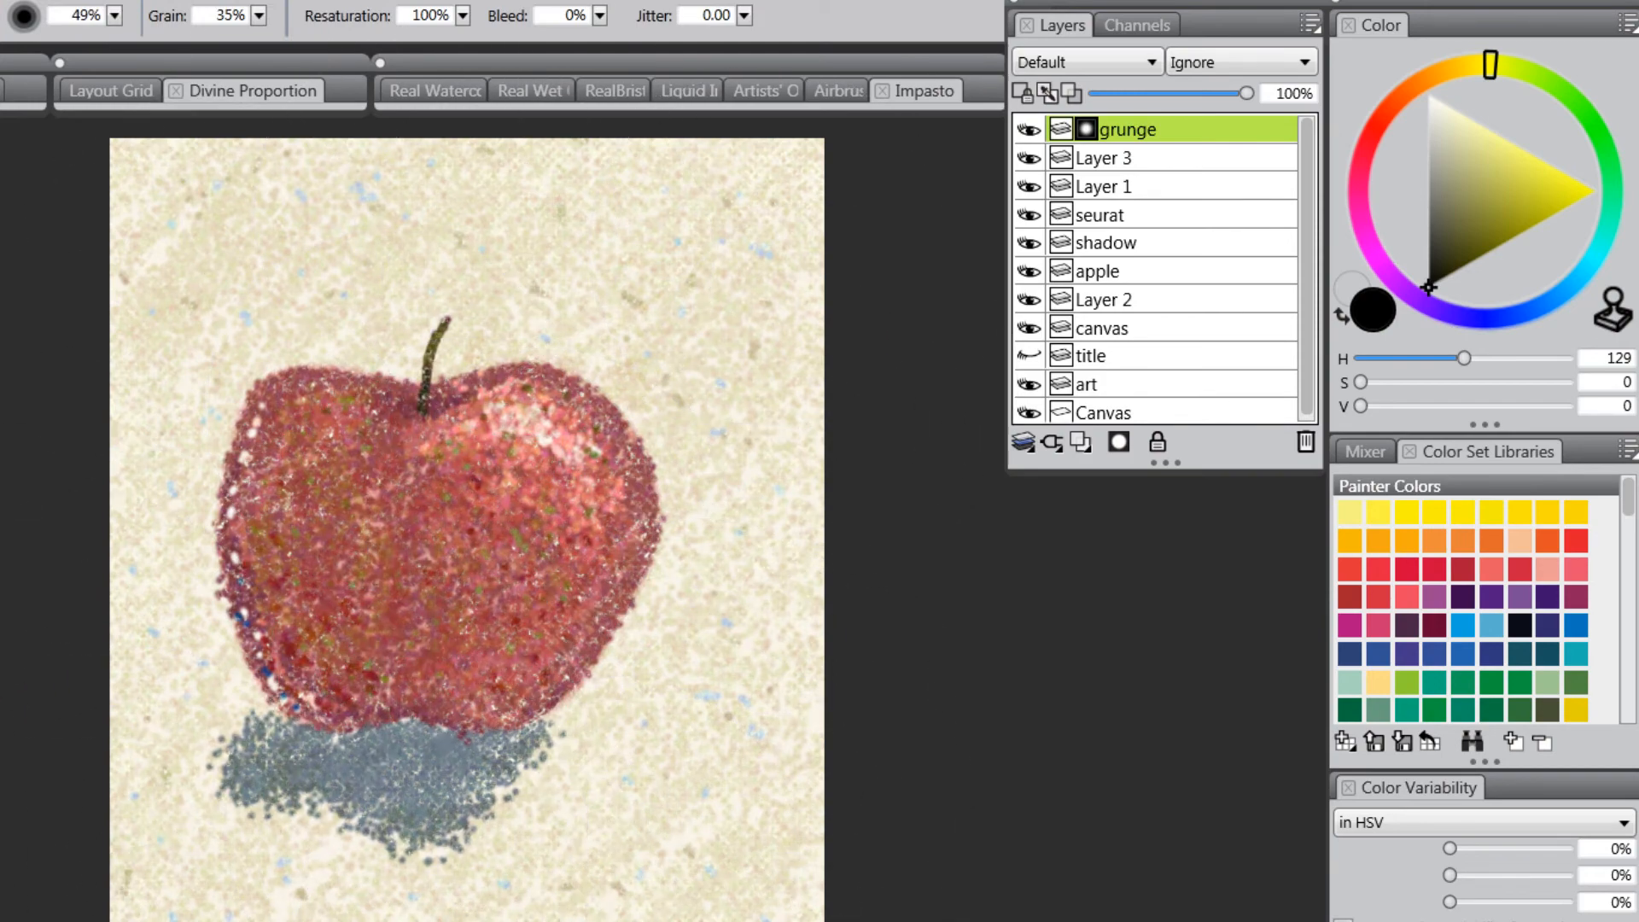
Step: Inspect the thinned grunge speckles on the apple close up and in the full composition
key("m")
left_click(497, 531)
left_click(509, 551)
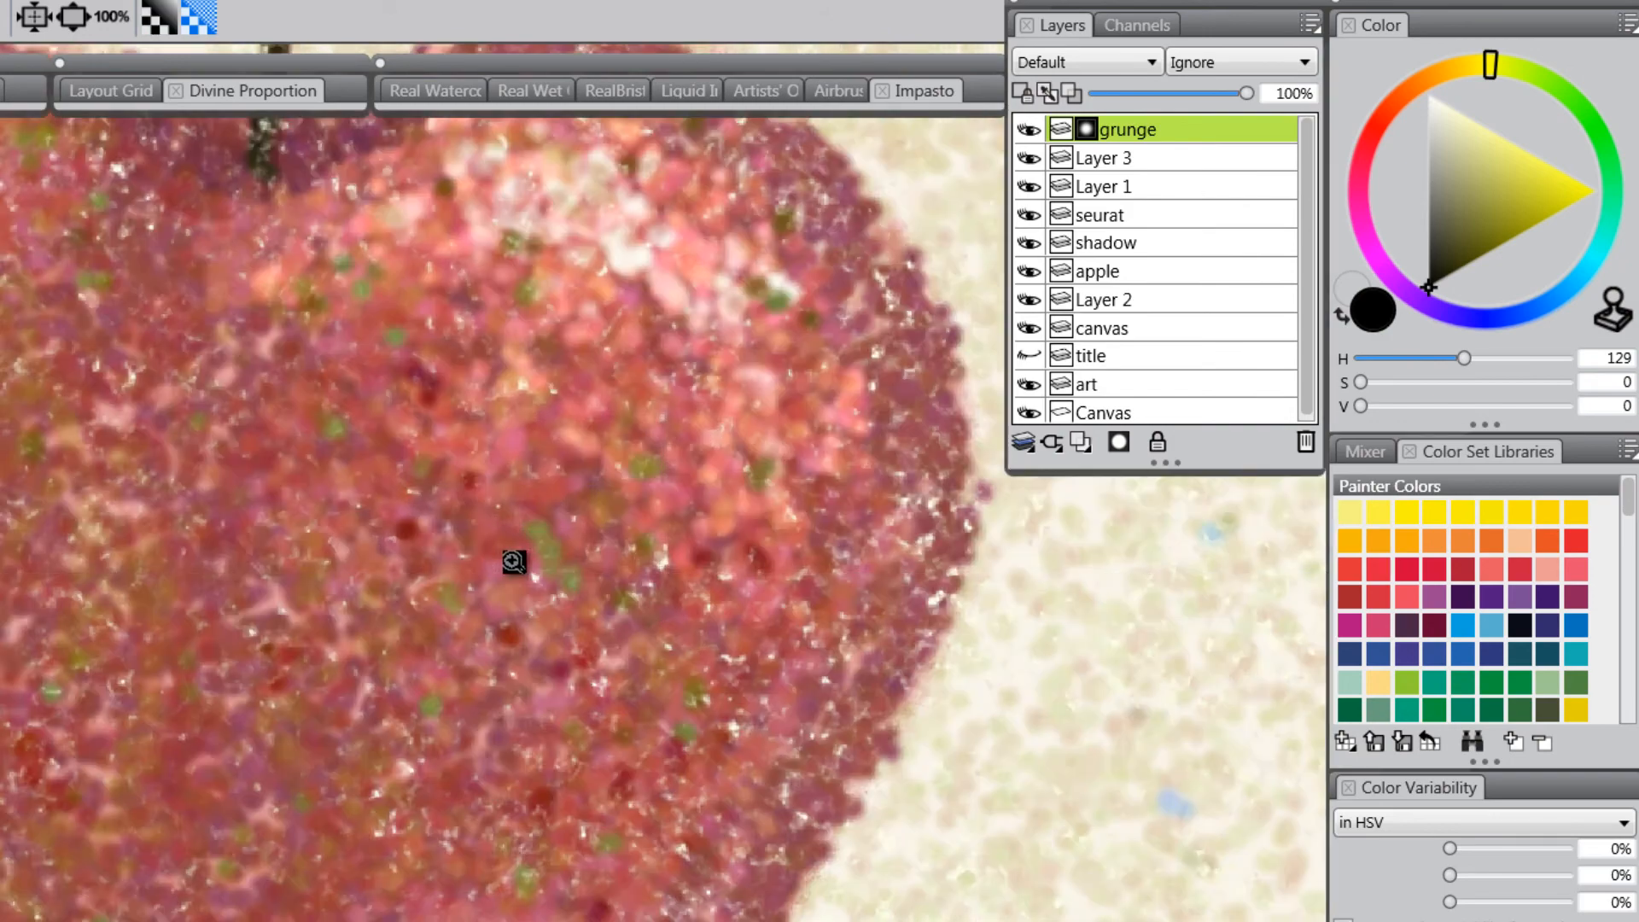
left_click(528, 603, "alt")
left_click(530, 610, "alt")
left_click(532, 614, "alt")
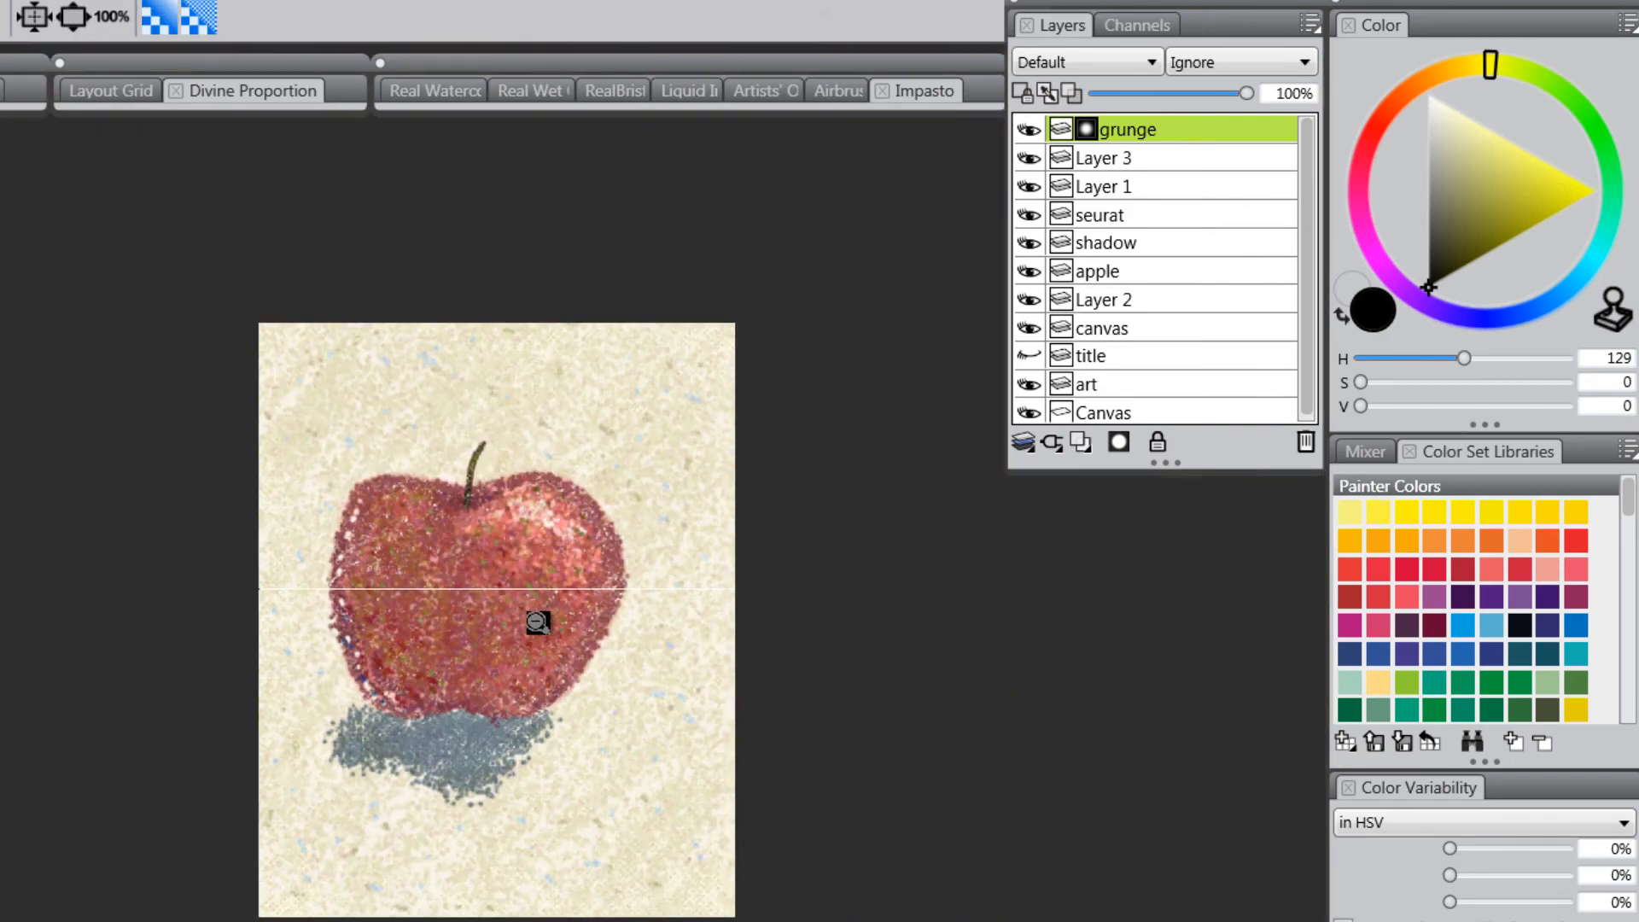
left_click(538, 622)
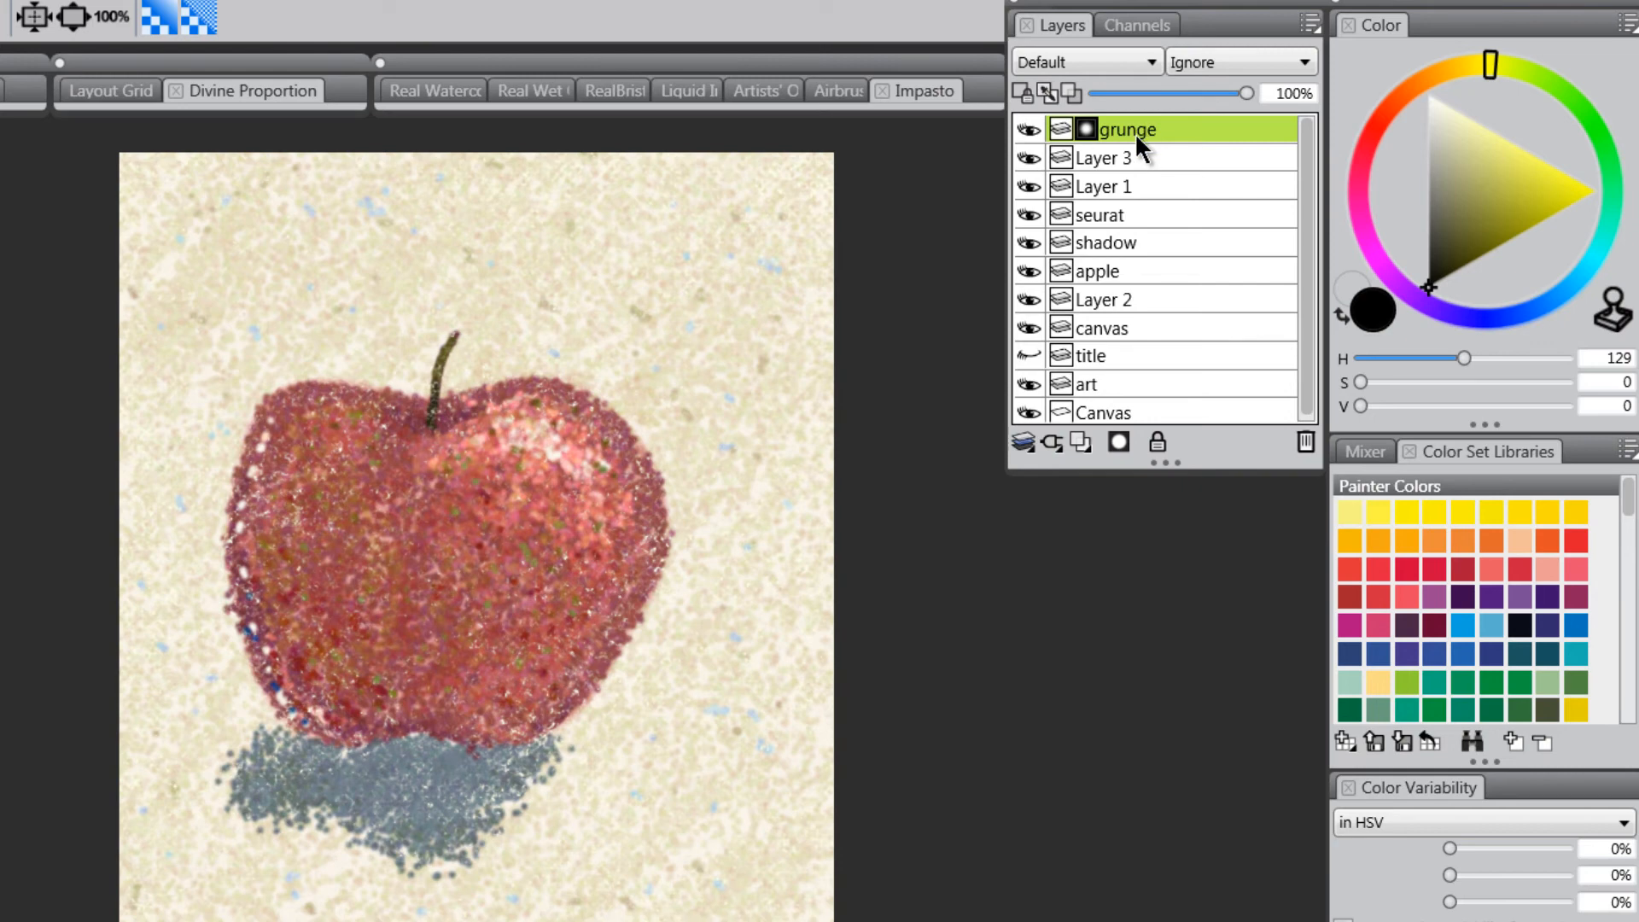
Step: Add a new layer above the grunge layer and name it "canvas-texture"
left_click(1081, 441)
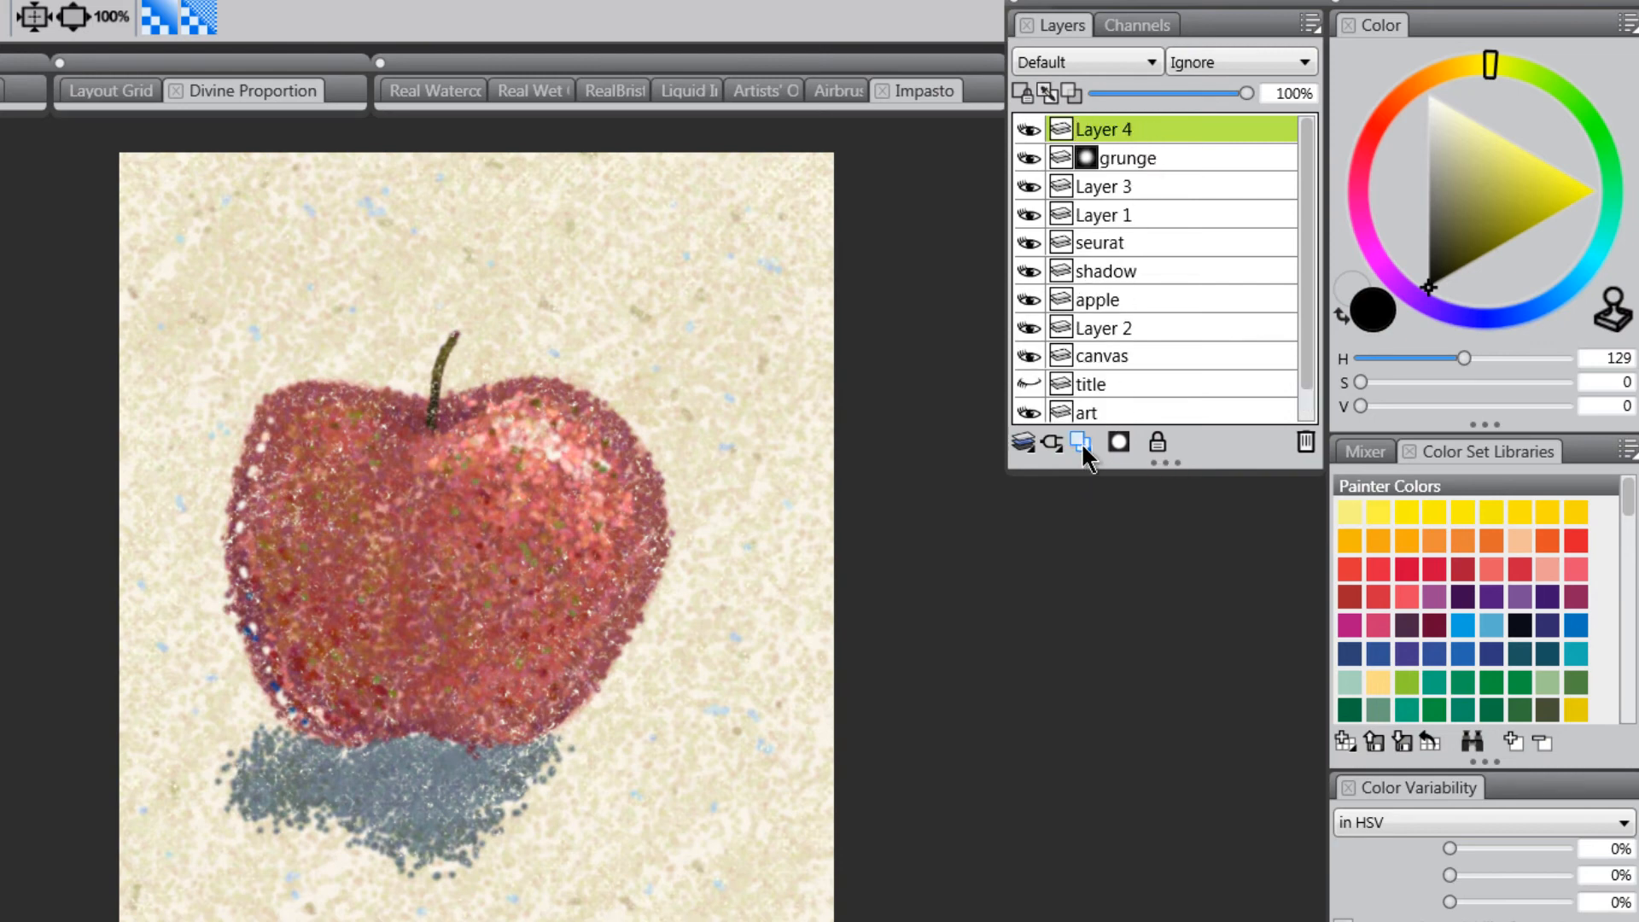
double_click(1110, 123)
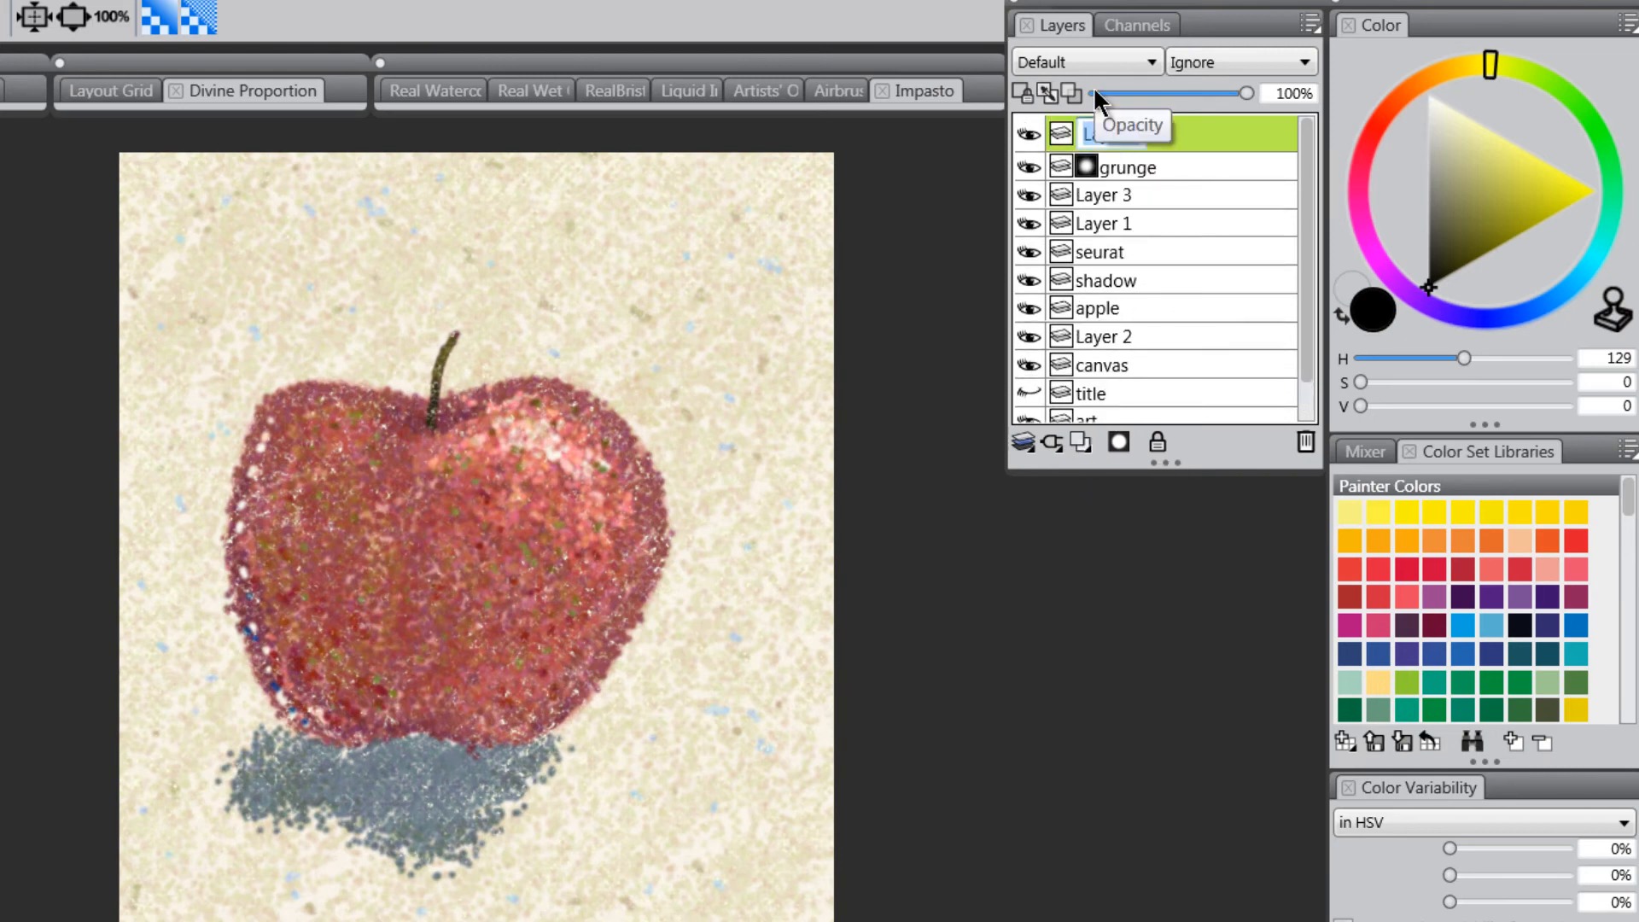
type("canvas-texture")
key("Return")
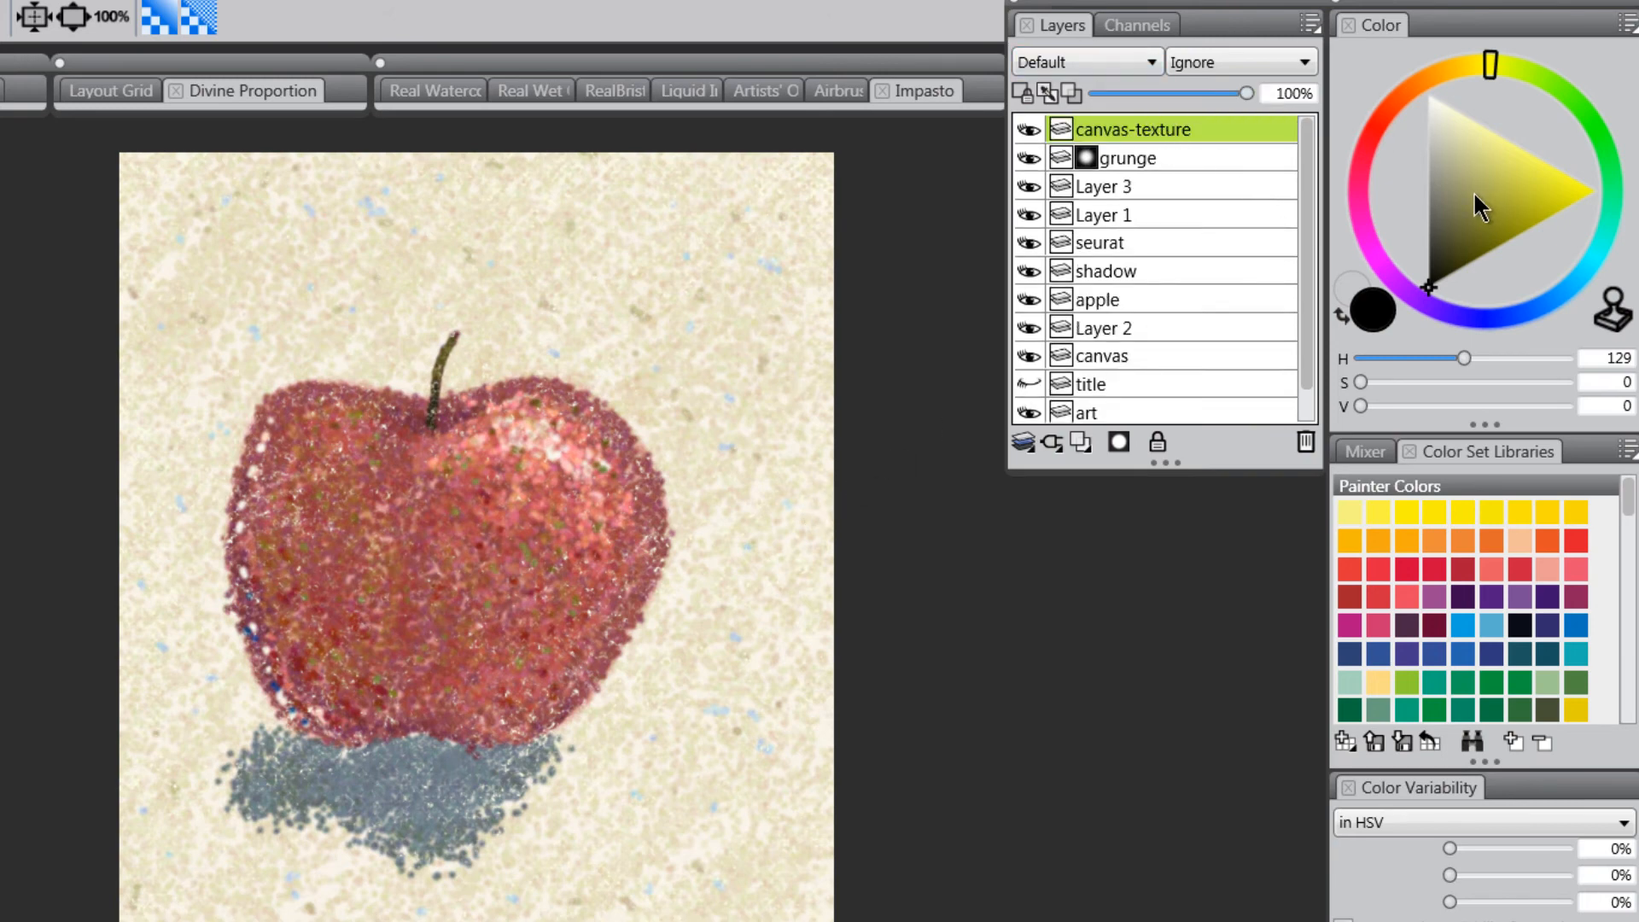
Step: Fill the canvas-texture layer with neutral grey of saturation 0 and value 128, and set its composite method to Overlay
left_click_drag(1469, 197, 1418, 195)
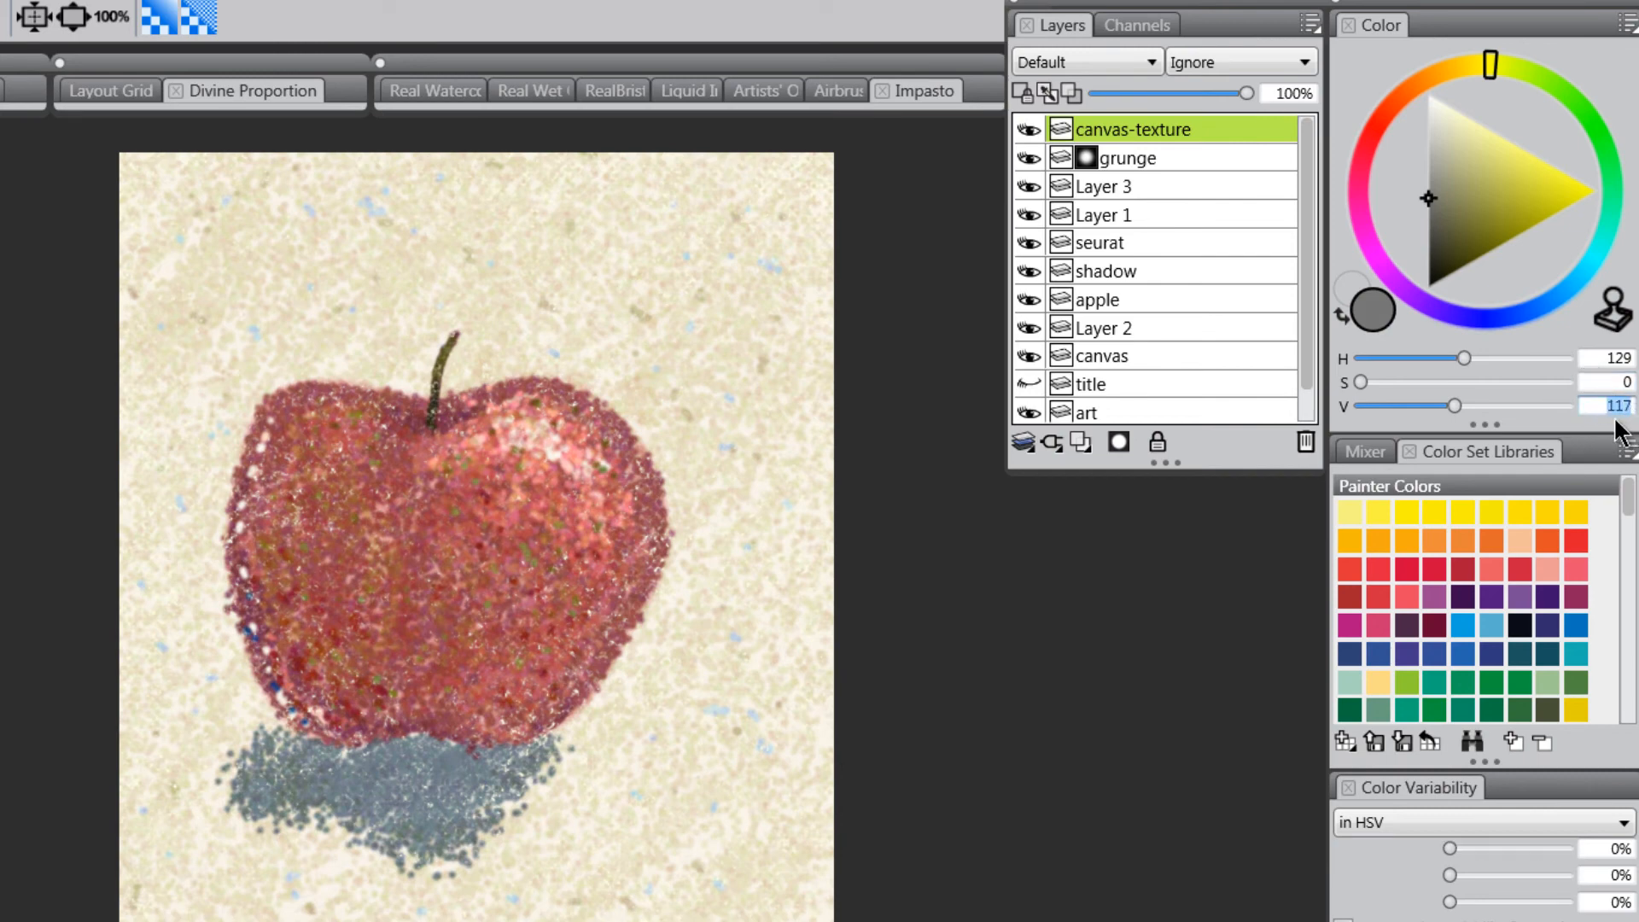
type("128")
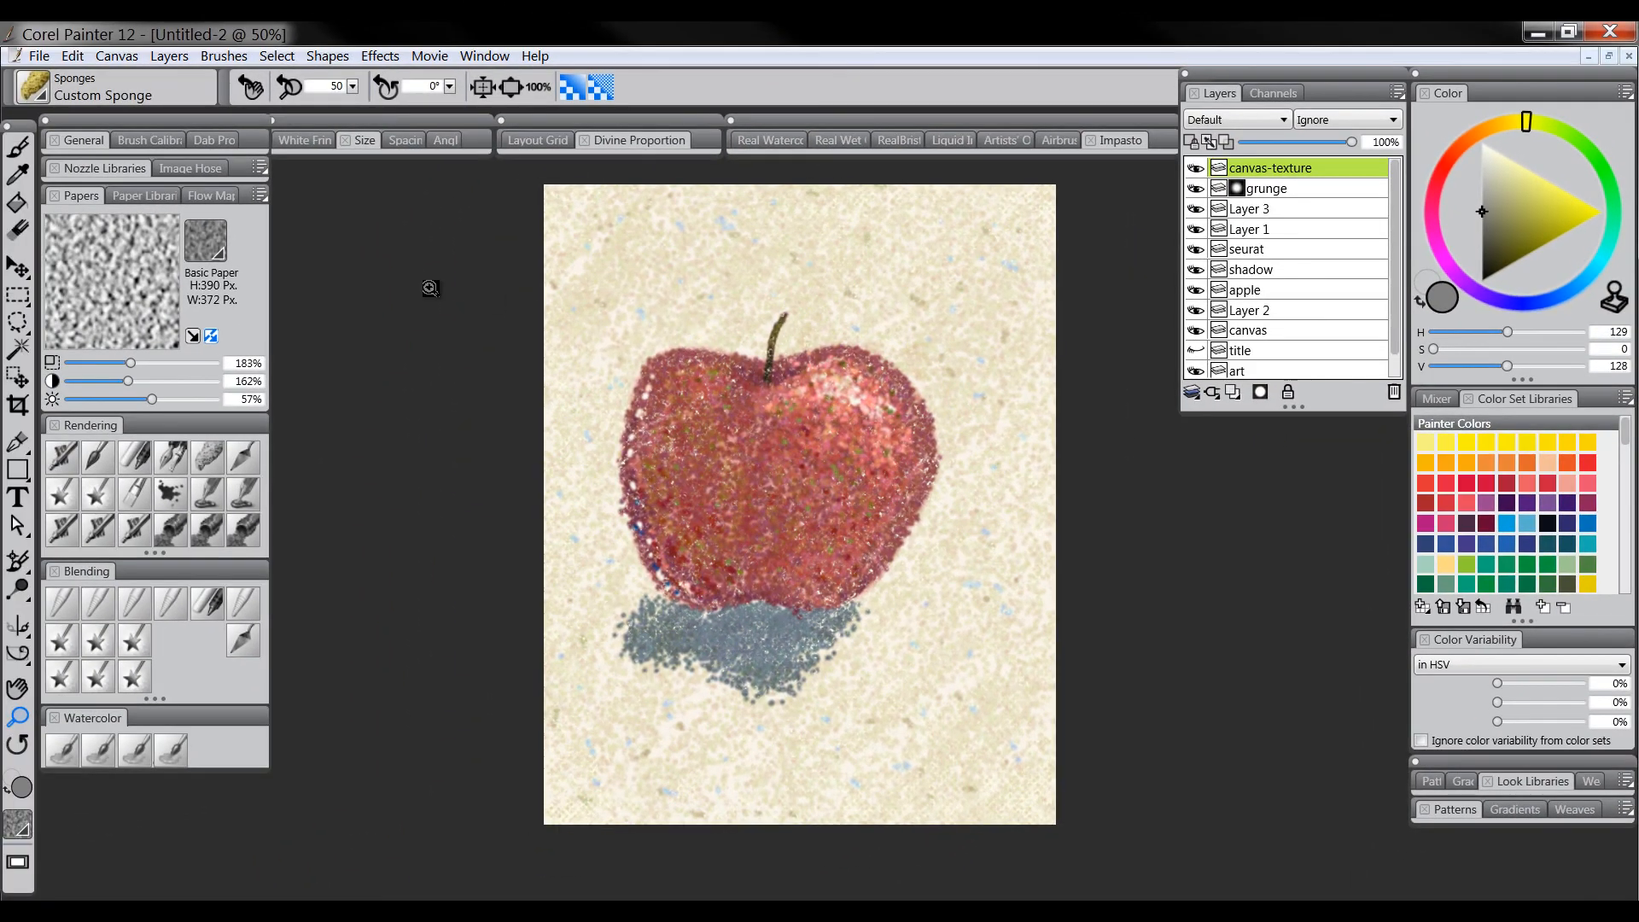
left_click(16, 203)
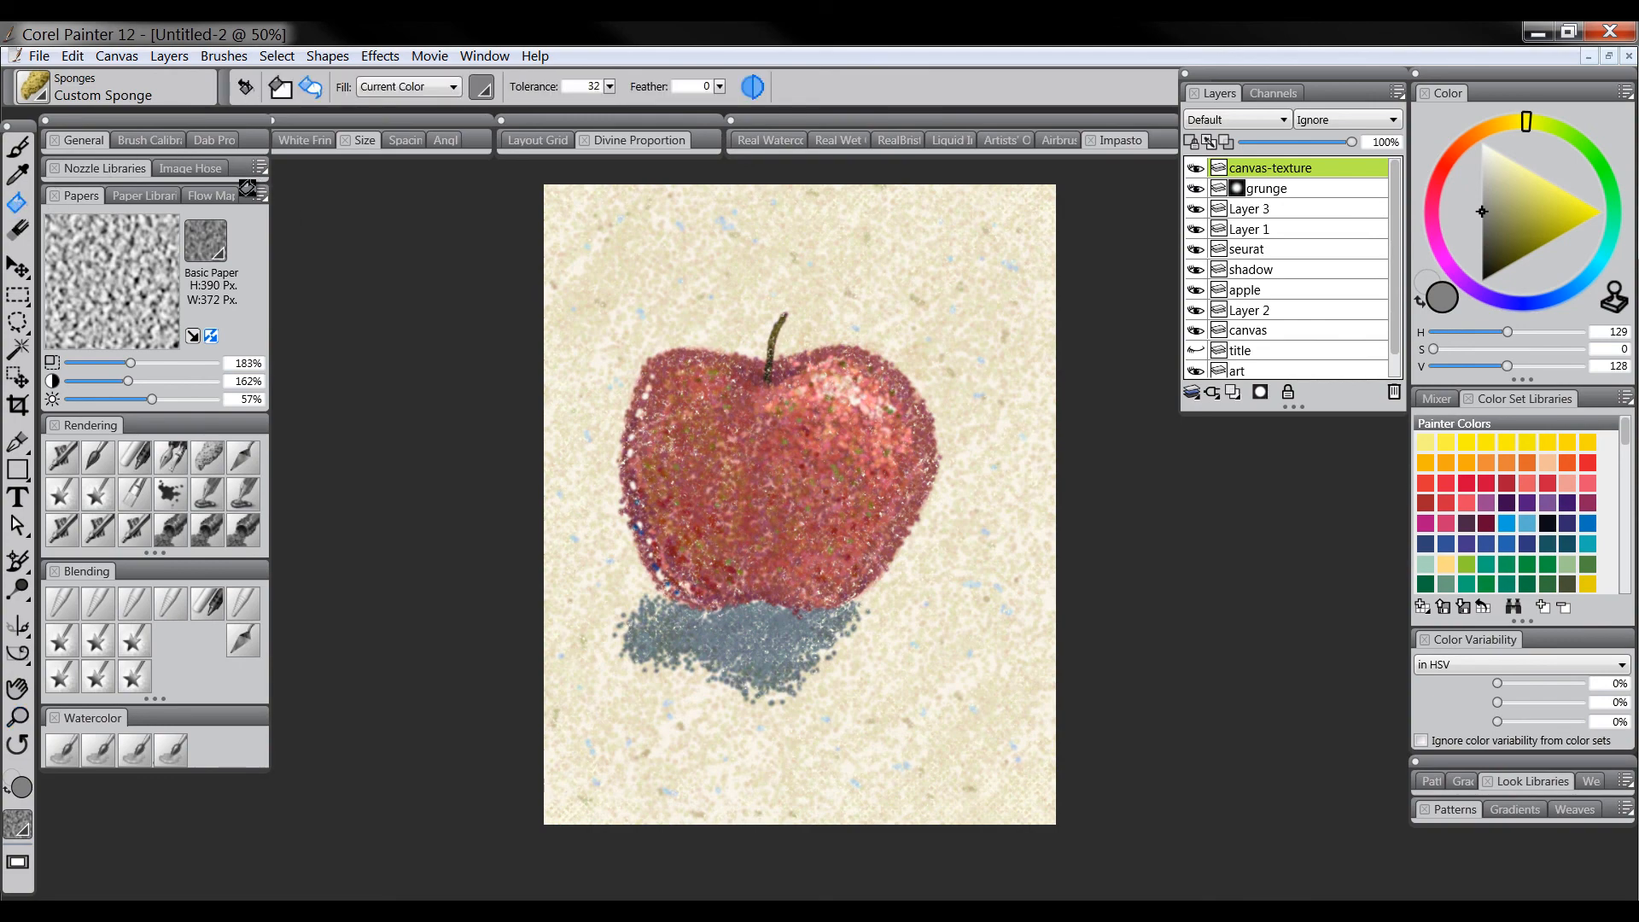
left_click(912, 245)
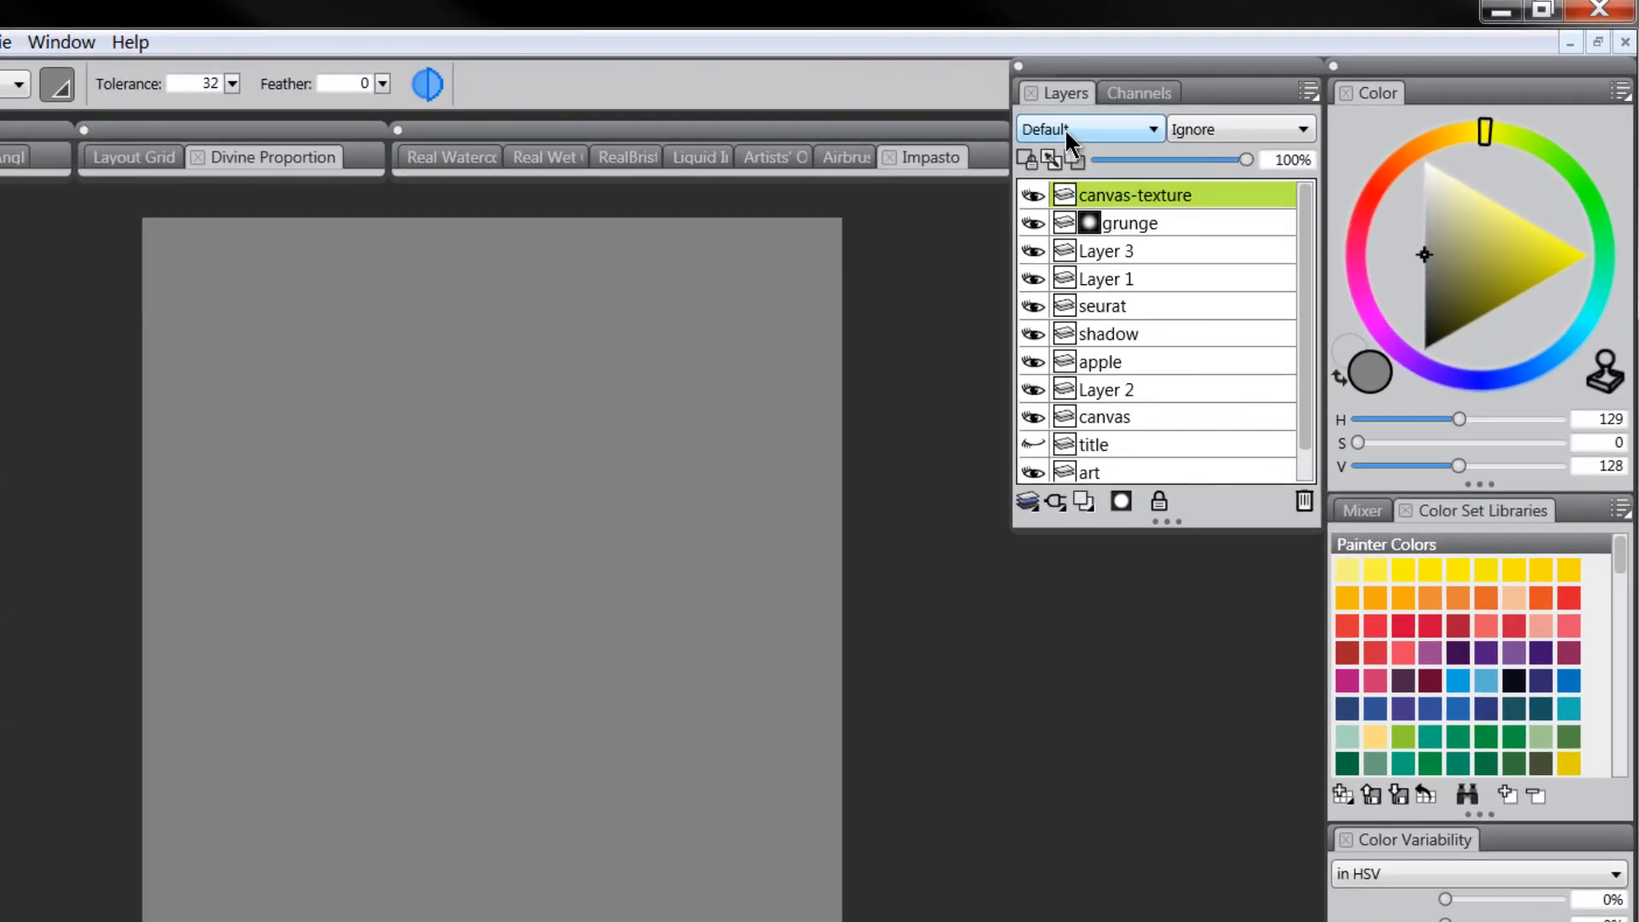
left_click(1067, 130)
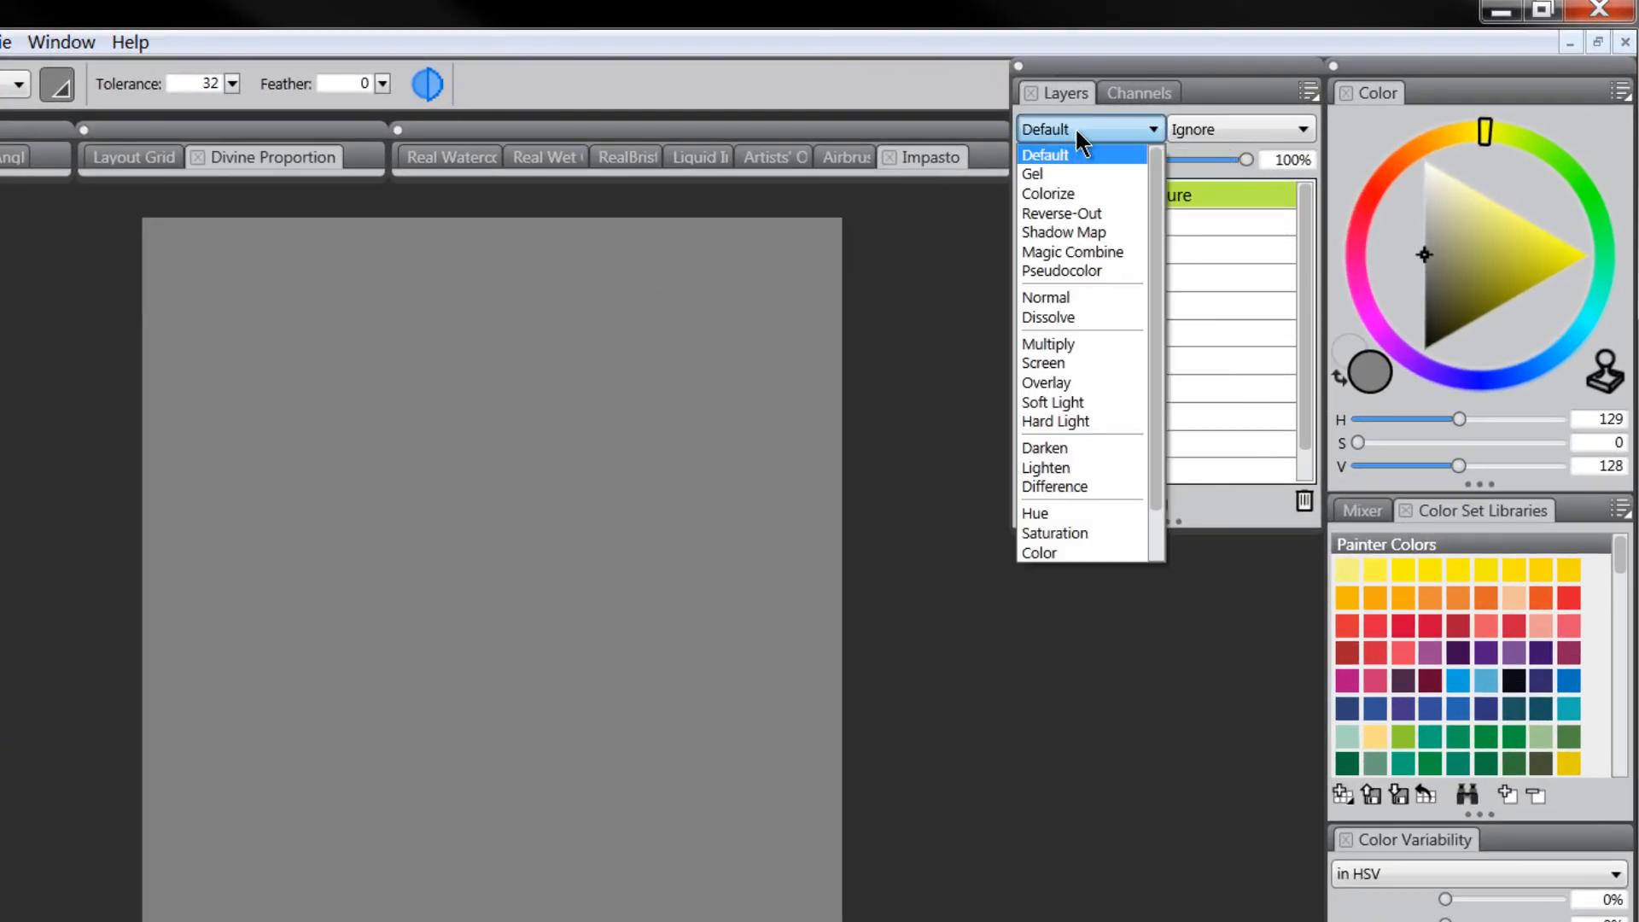
left_click(1051, 382)
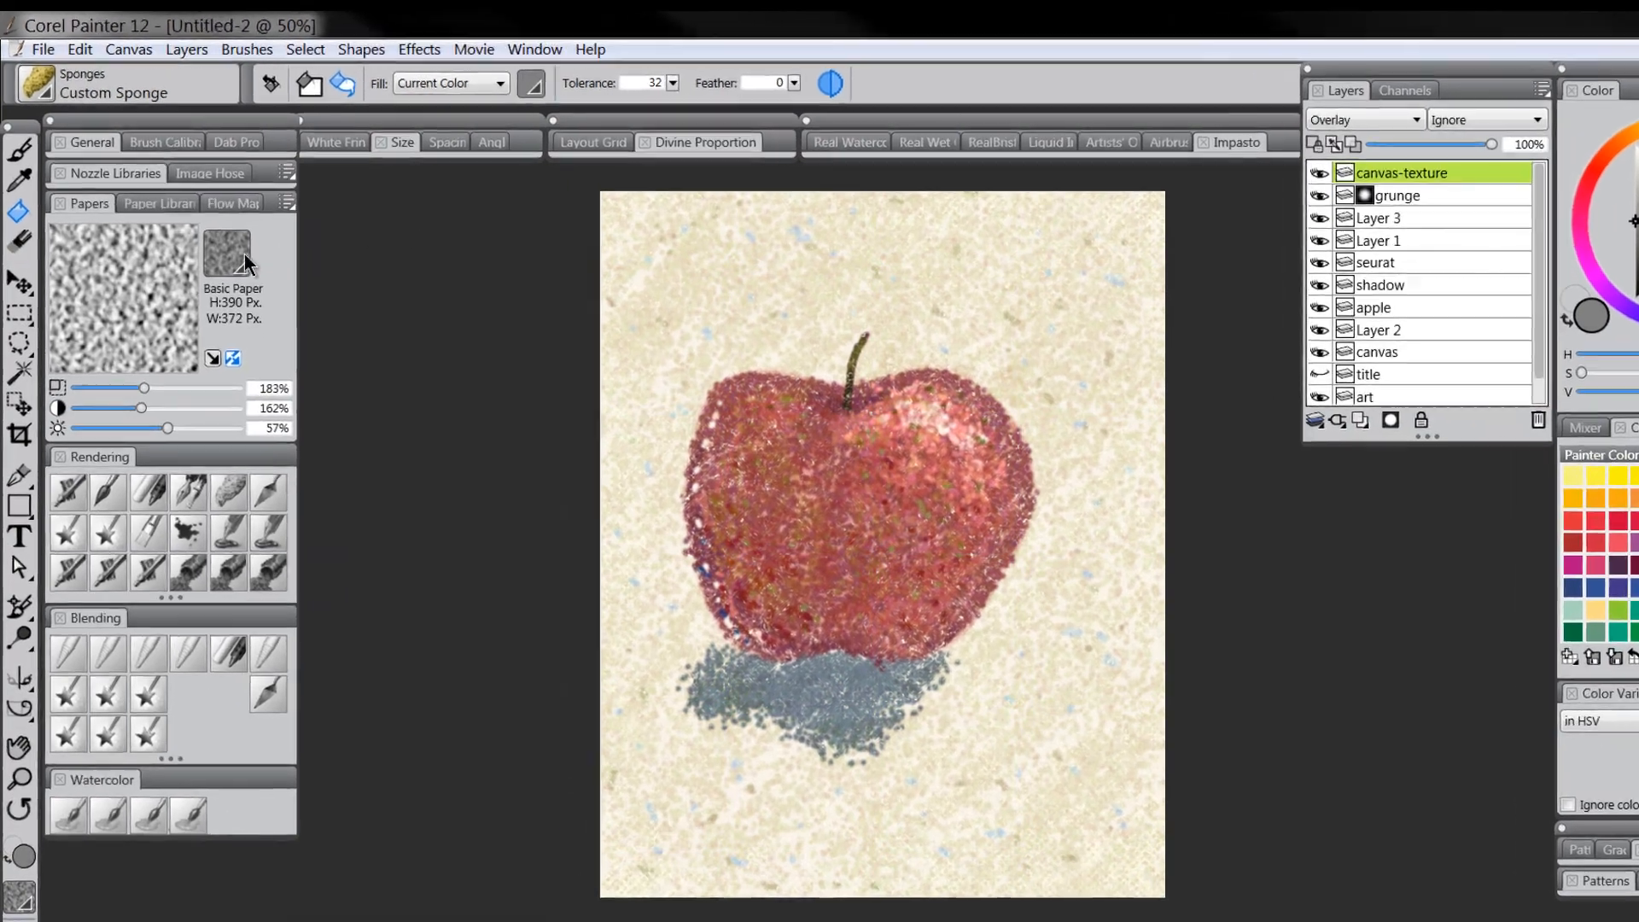
Step: Choose the Artists Canvas paper texture and set its scale to 91% and contrast to 51%
left_click(205, 240)
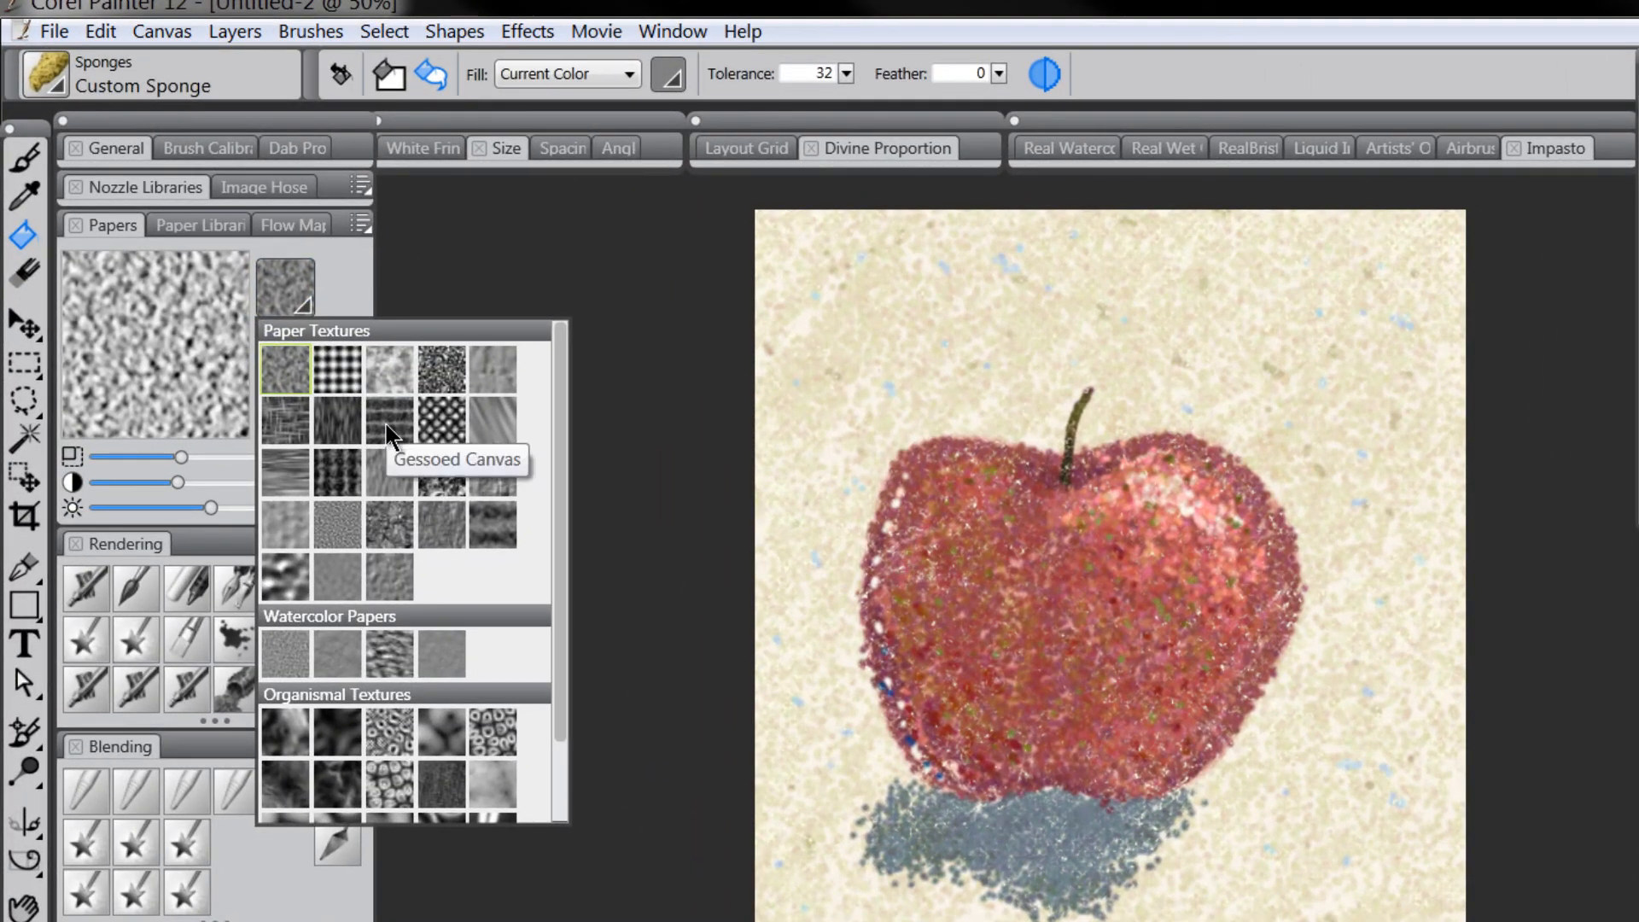
left_click(340, 485)
left_click(155, 458)
left_click(130, 483)
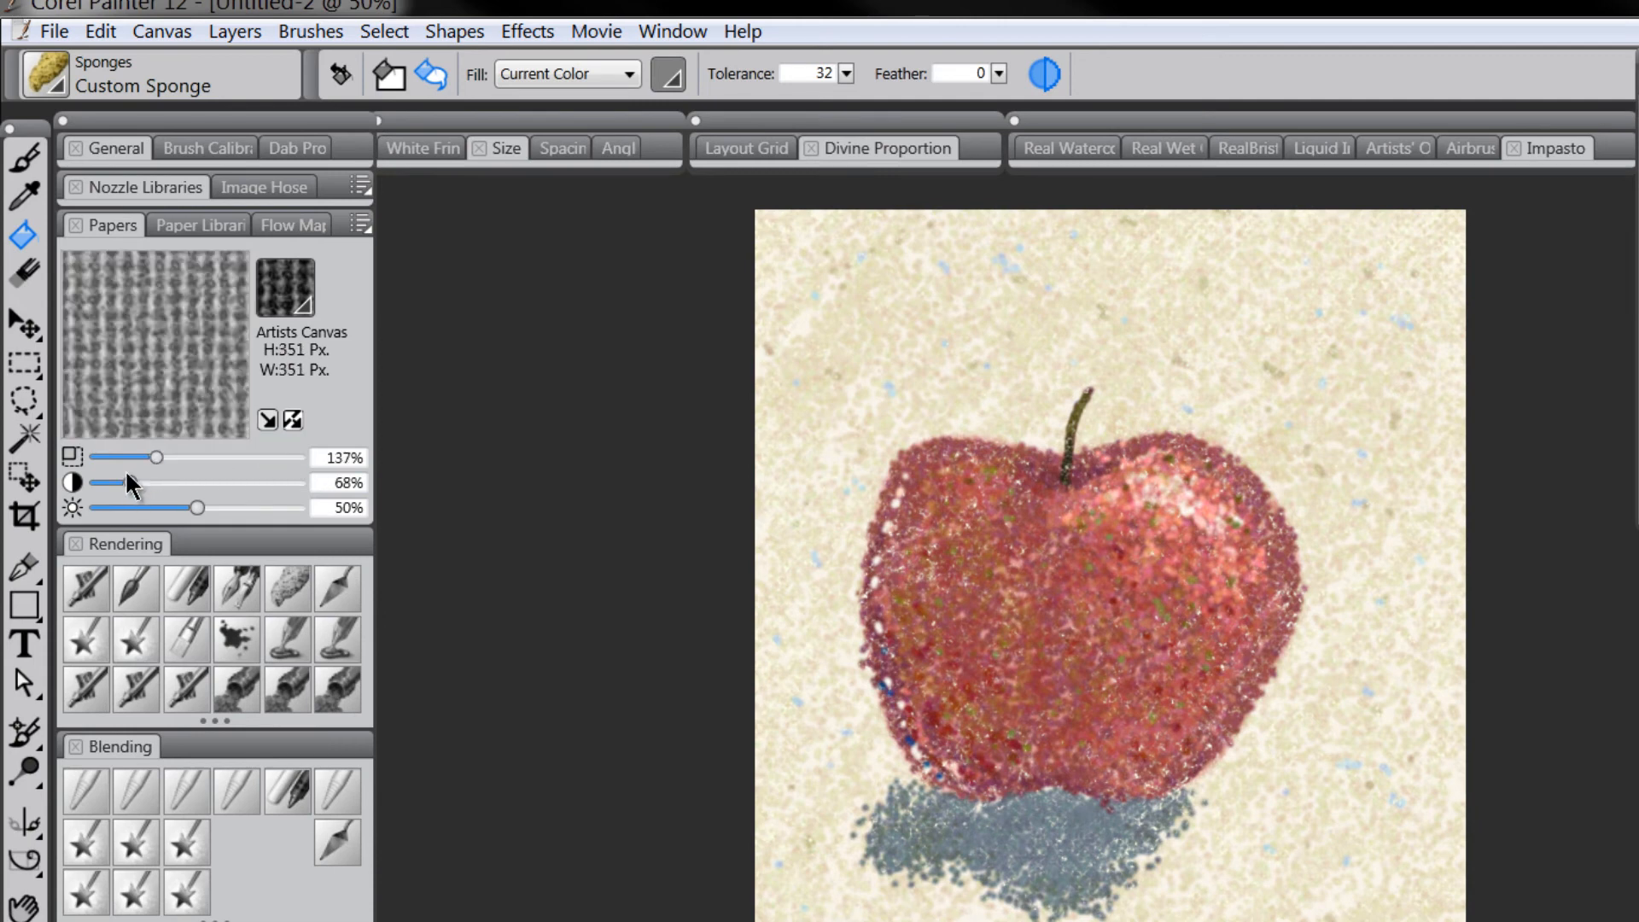
left_click(132, 458)
left_click_drag(126, 481, 126, 483)
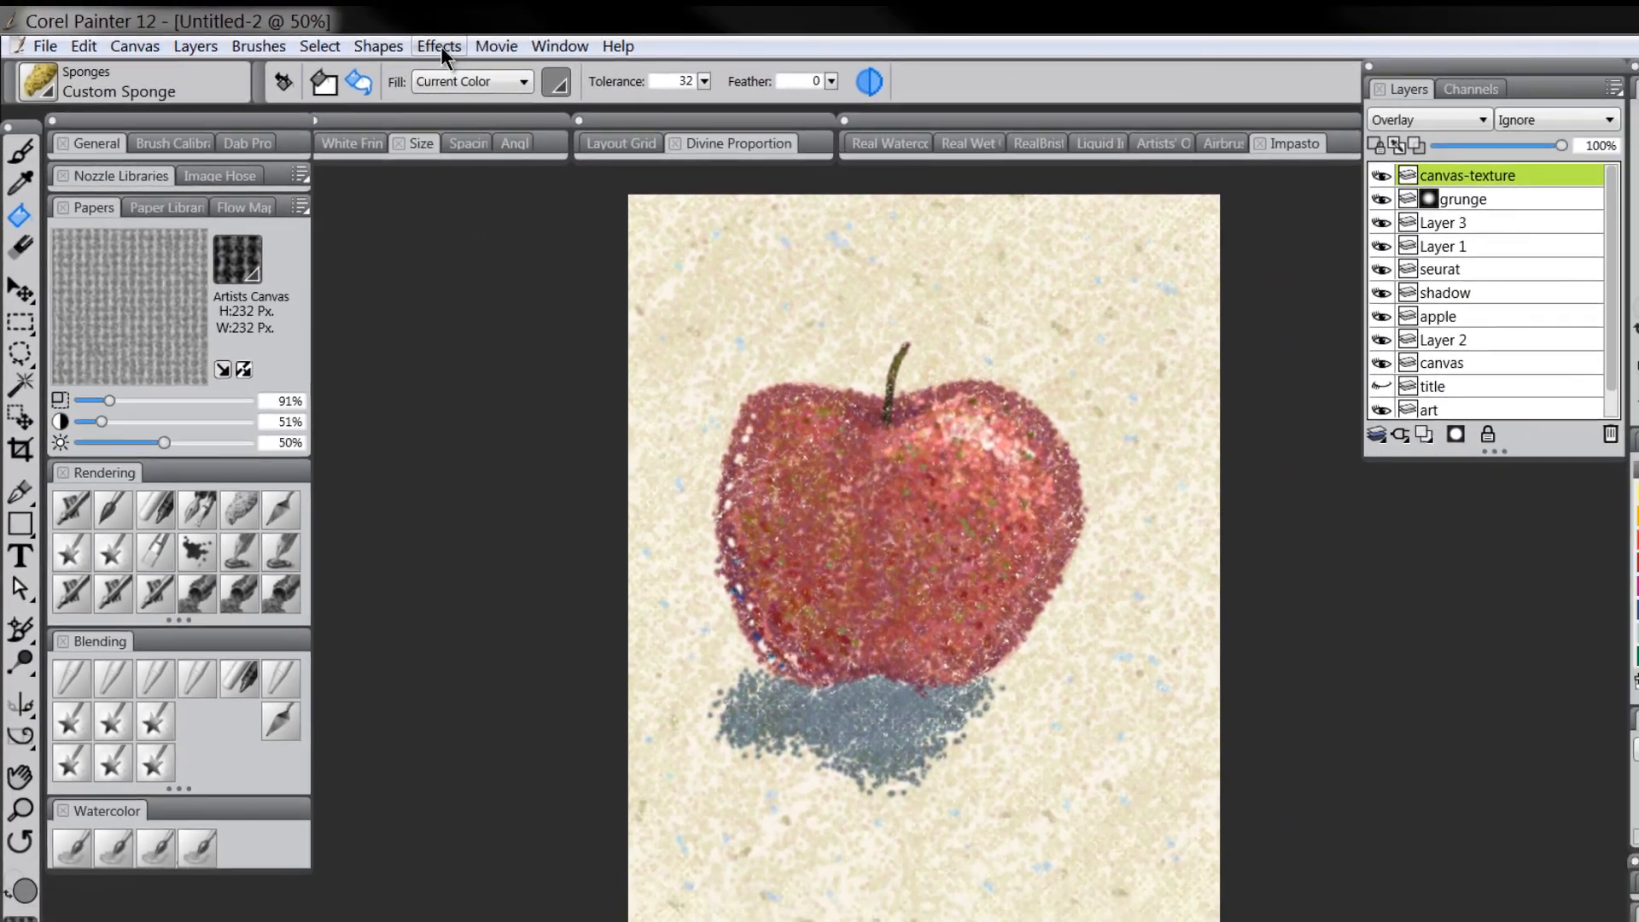
Step: Apply a surface texture to the canvas-texture layer using Paper, with the depth amount at 41%
left_click(529, 36)
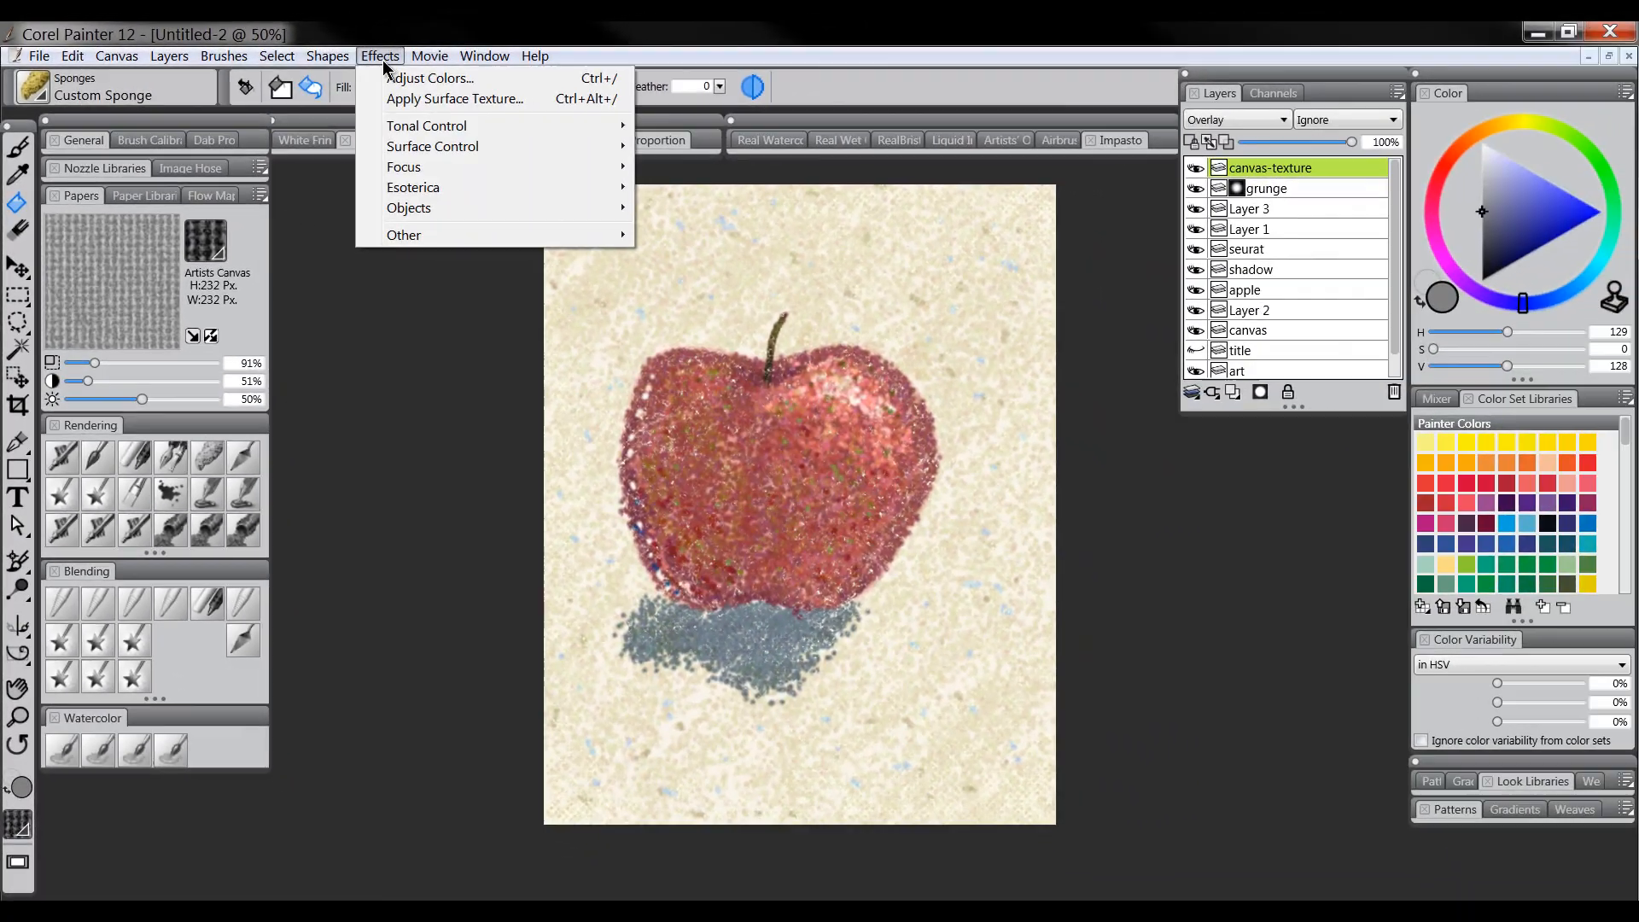
left_click(455, 98)
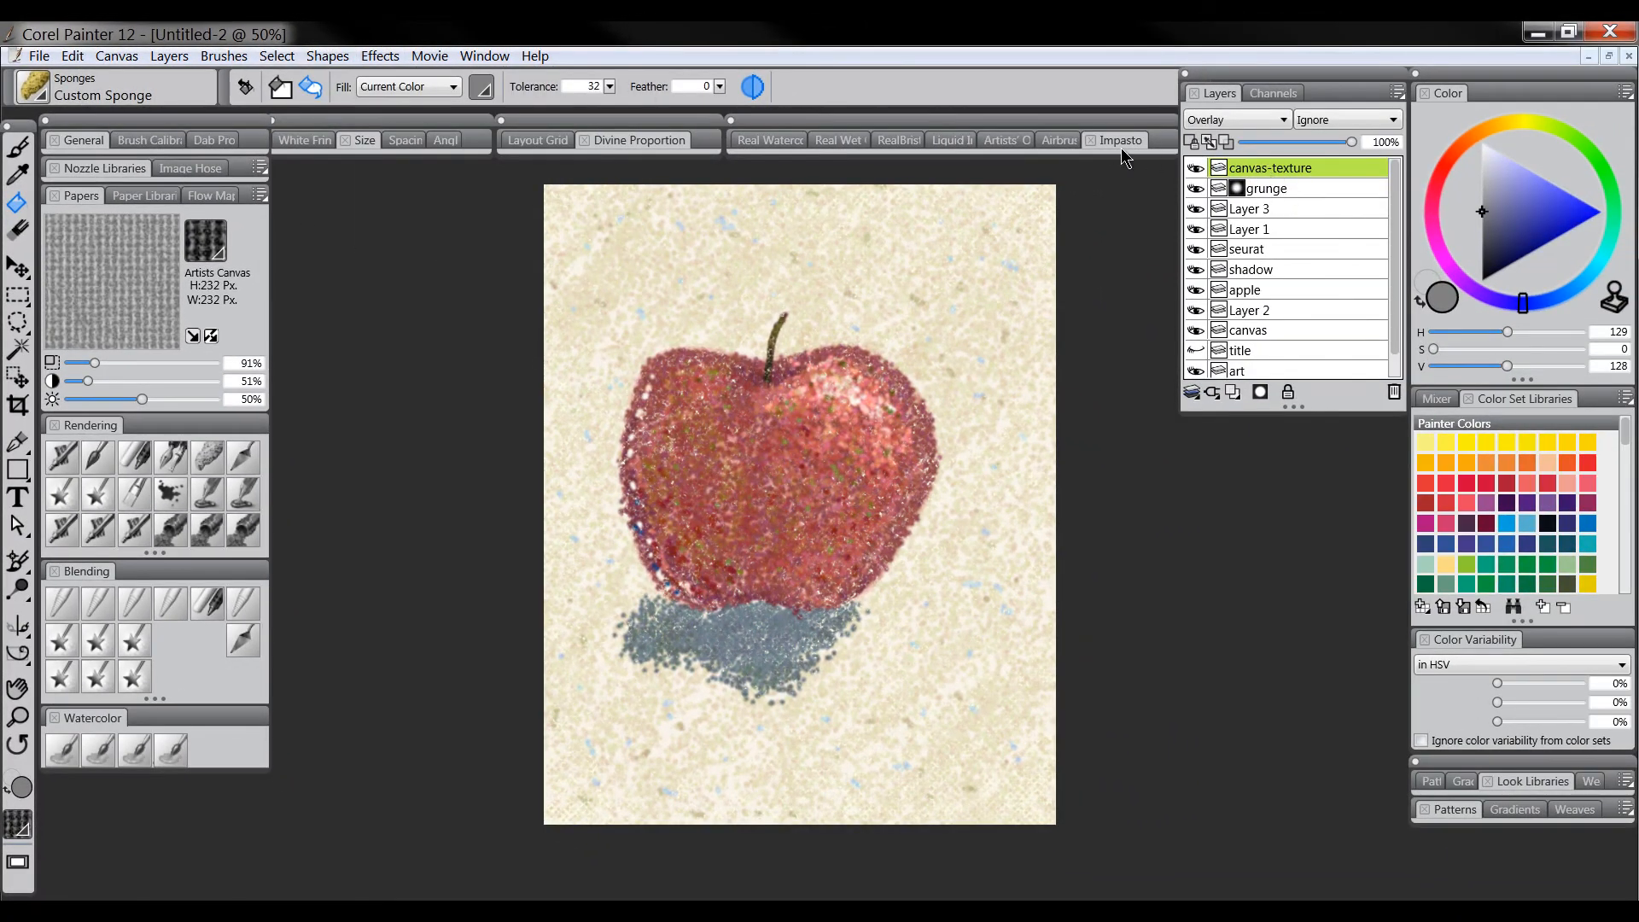
left_click(379, 56)
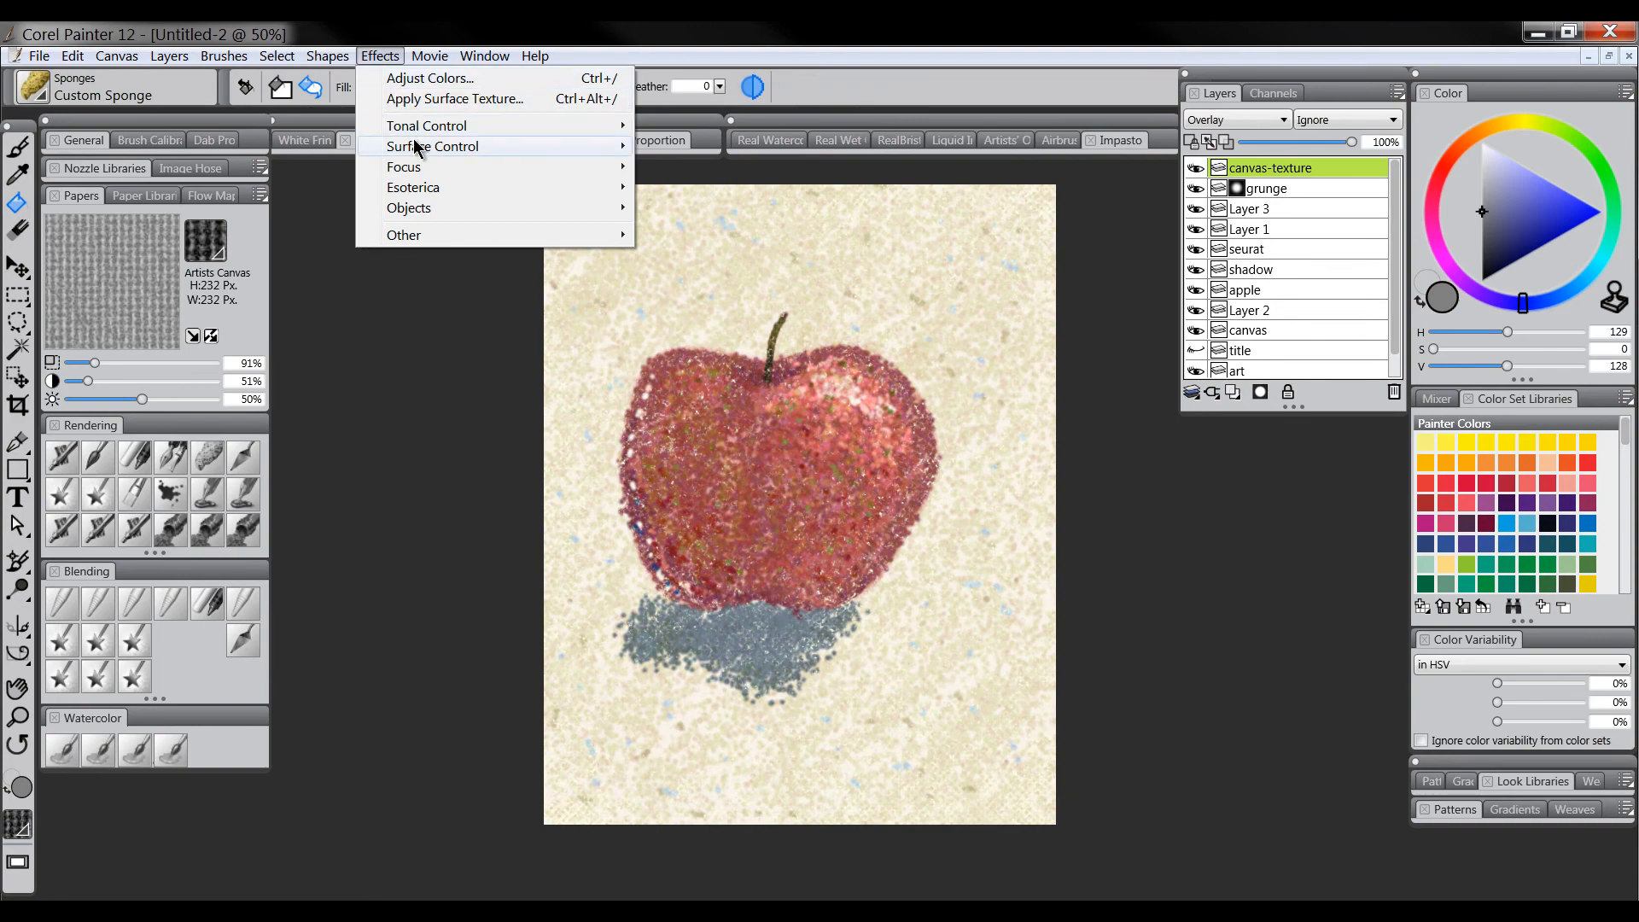
mouse_move(416, 151)
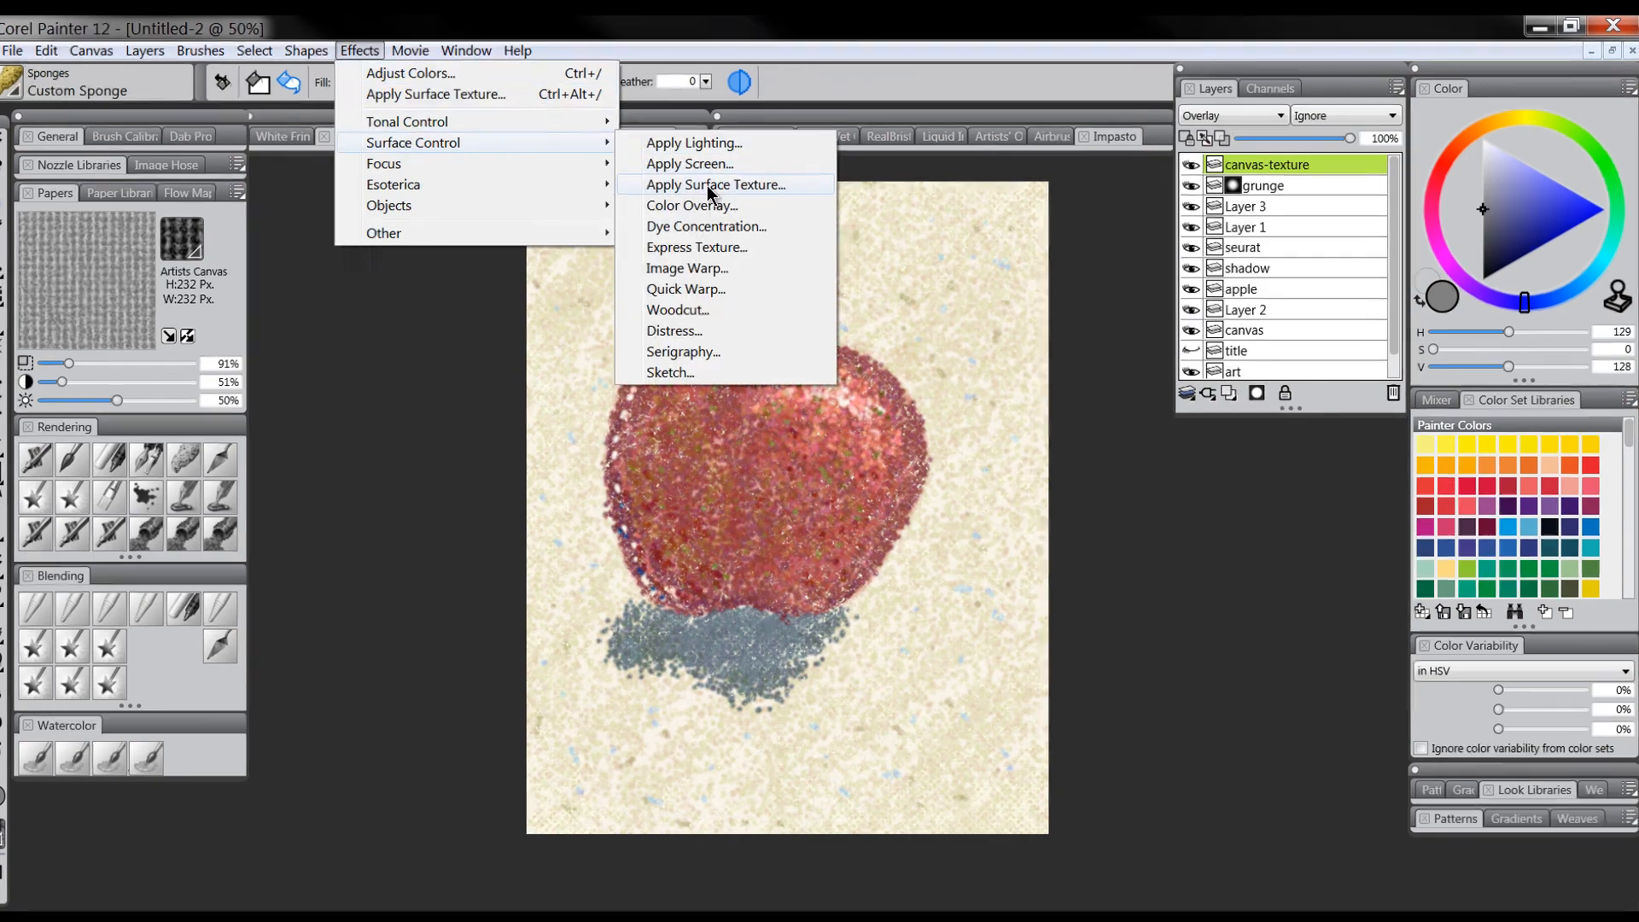
left_click(727, 188)
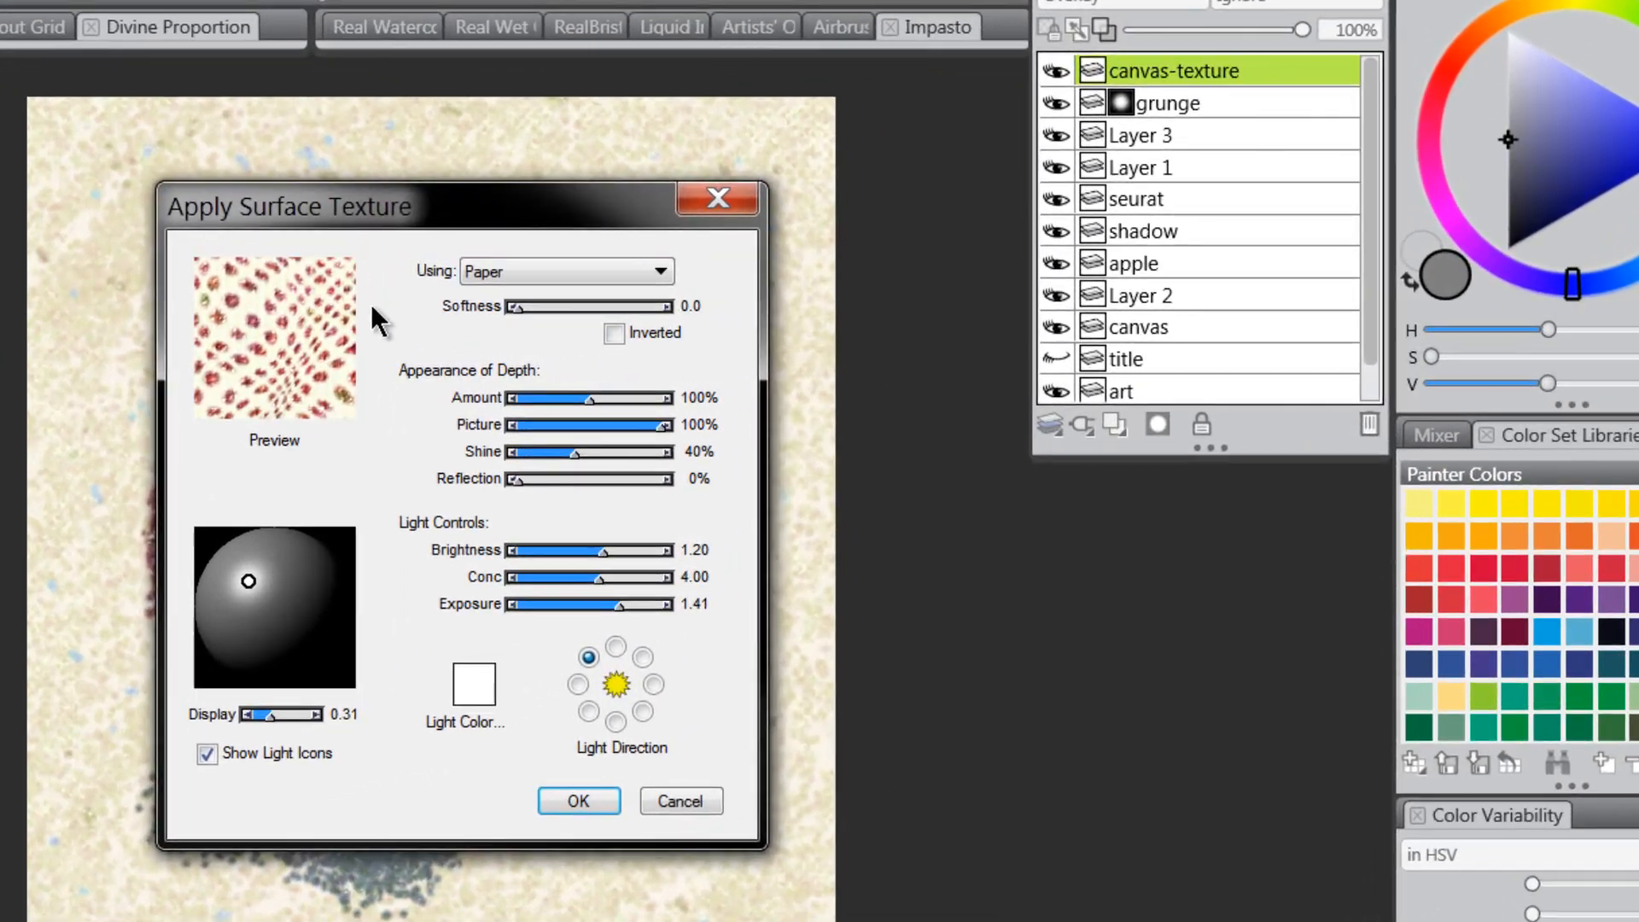
left_click_drag(276, 321, 265, 364)
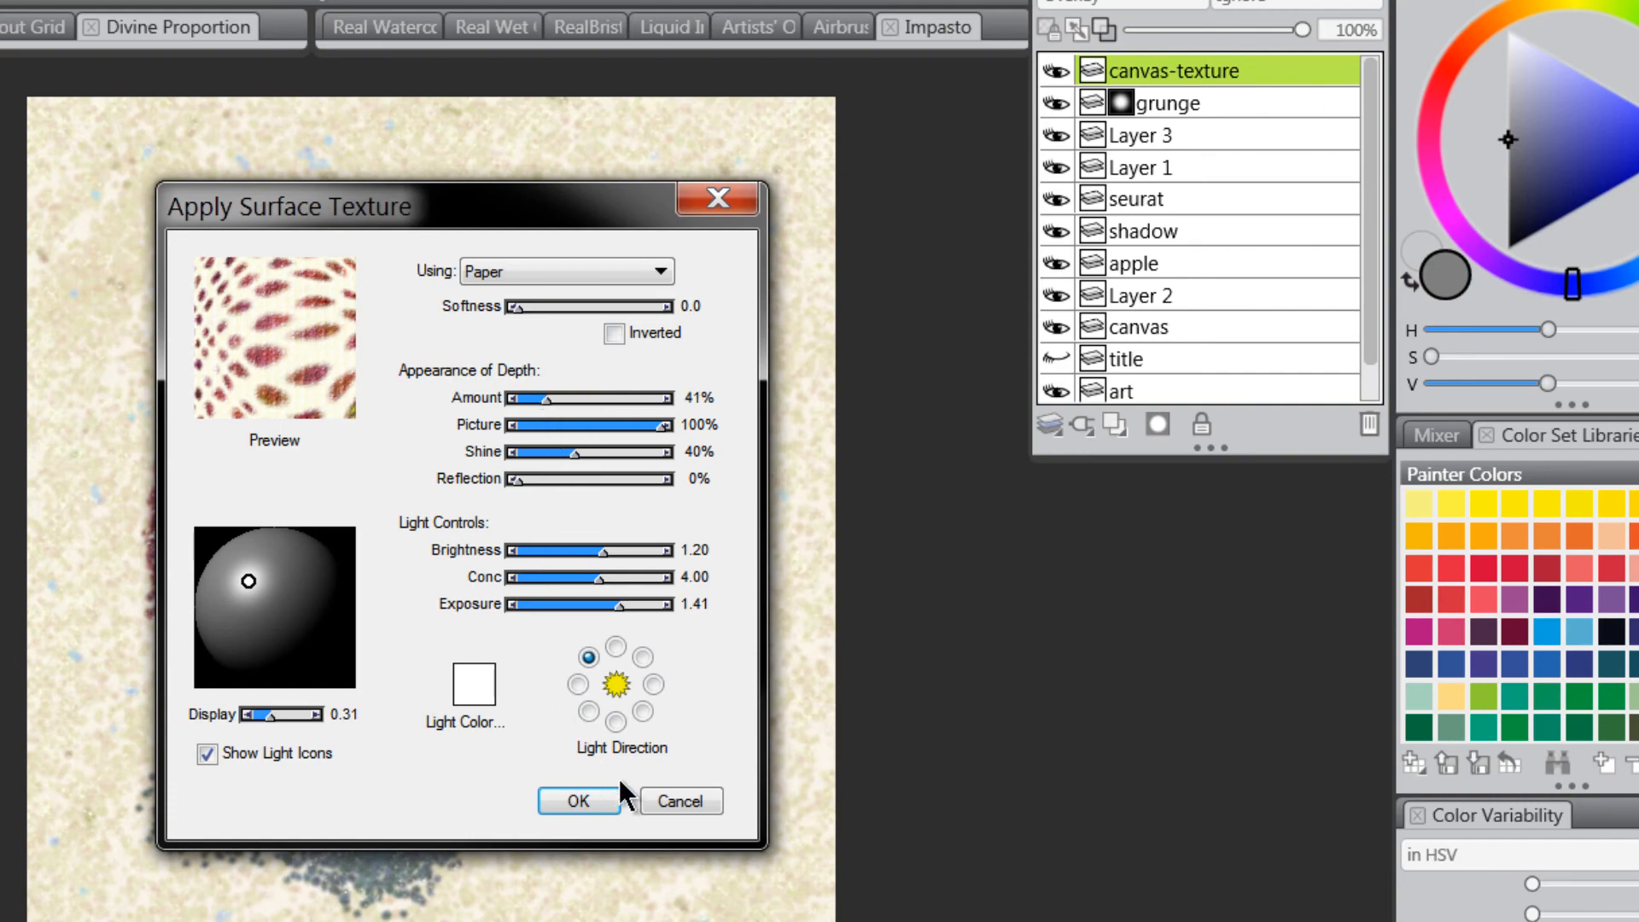
left_click(592, 807)
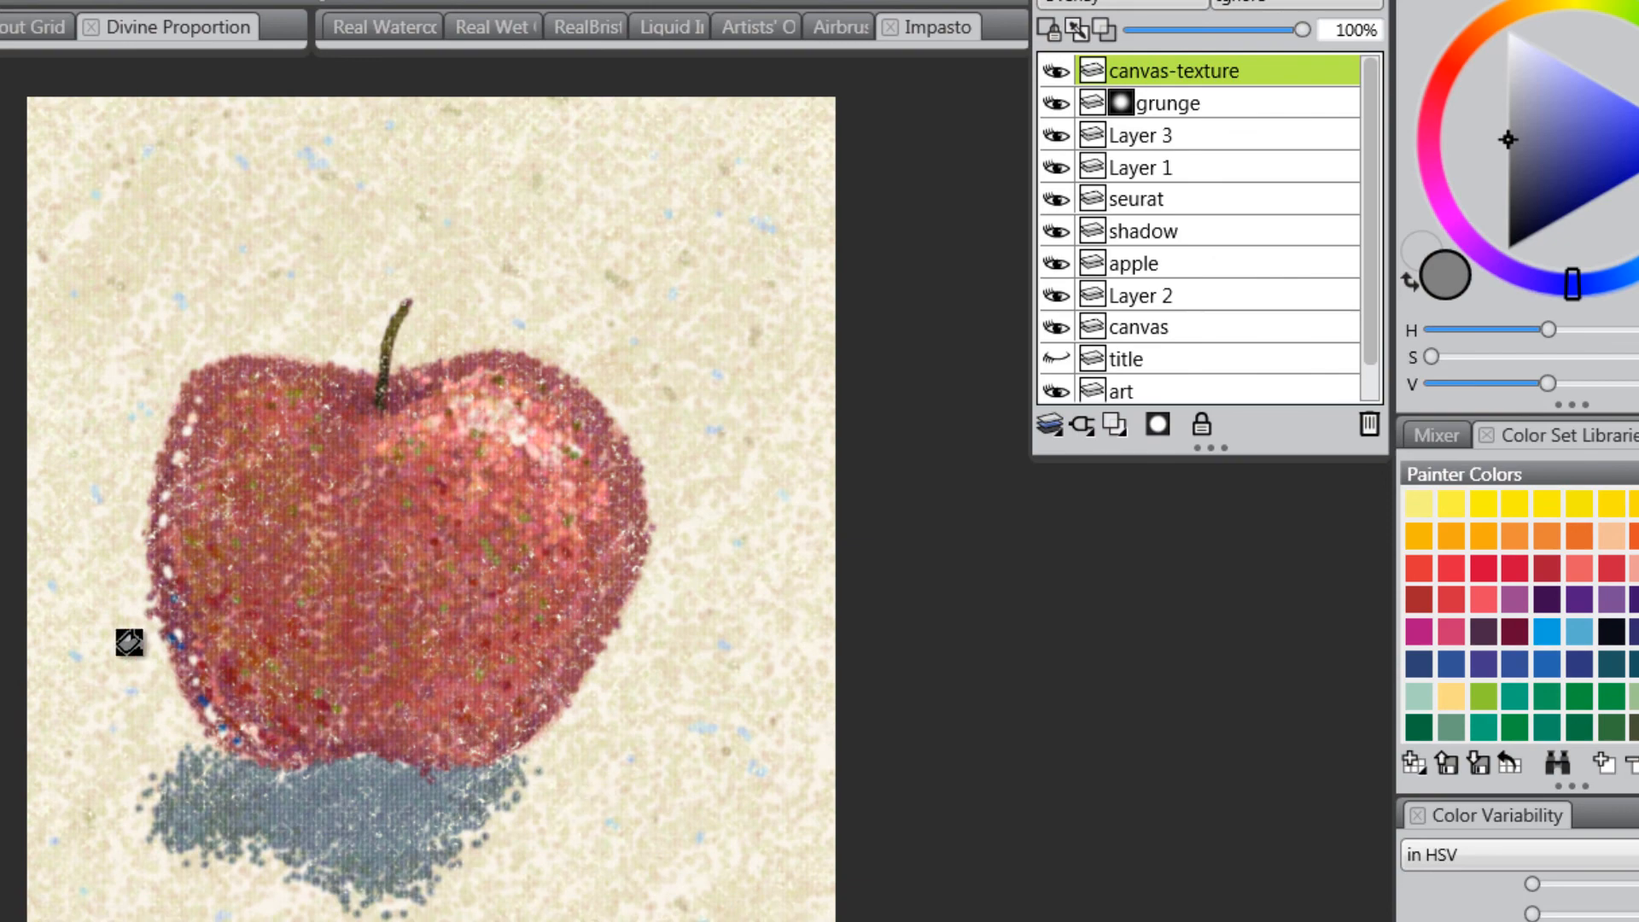
Step: Add a layer mask to the canvas-texture layer and brush black onto it to soften the weave over the apple and background
left_click(402, 549)
left_click(435, 589)
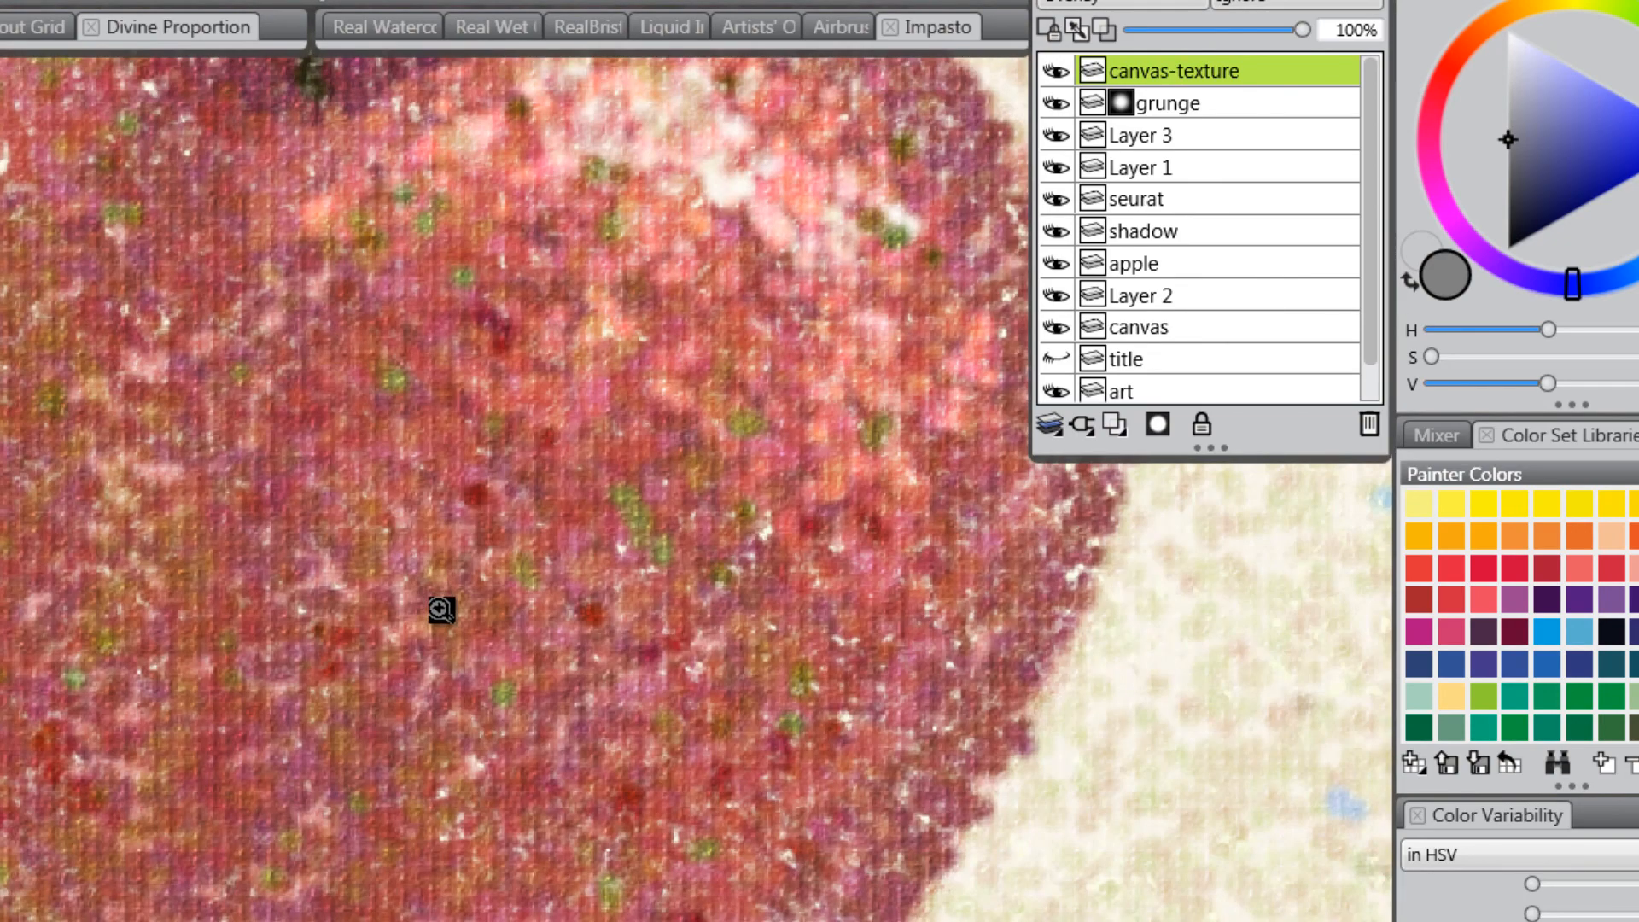
left_click(454, 613, "alt")
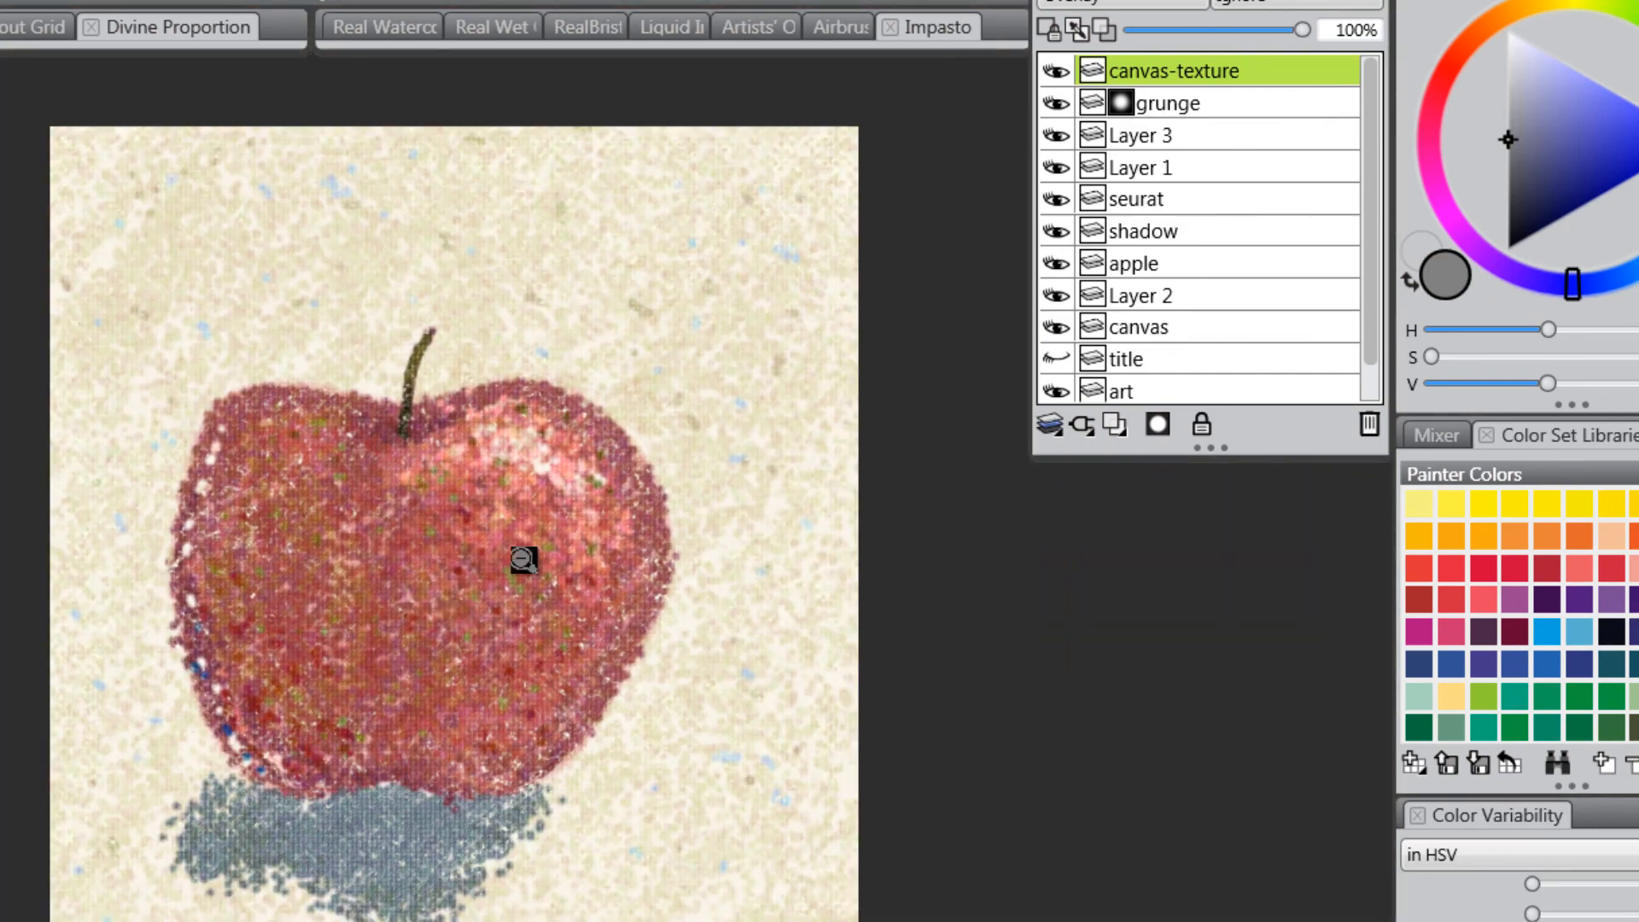
left_click_drag(564, 708, 587, 684)
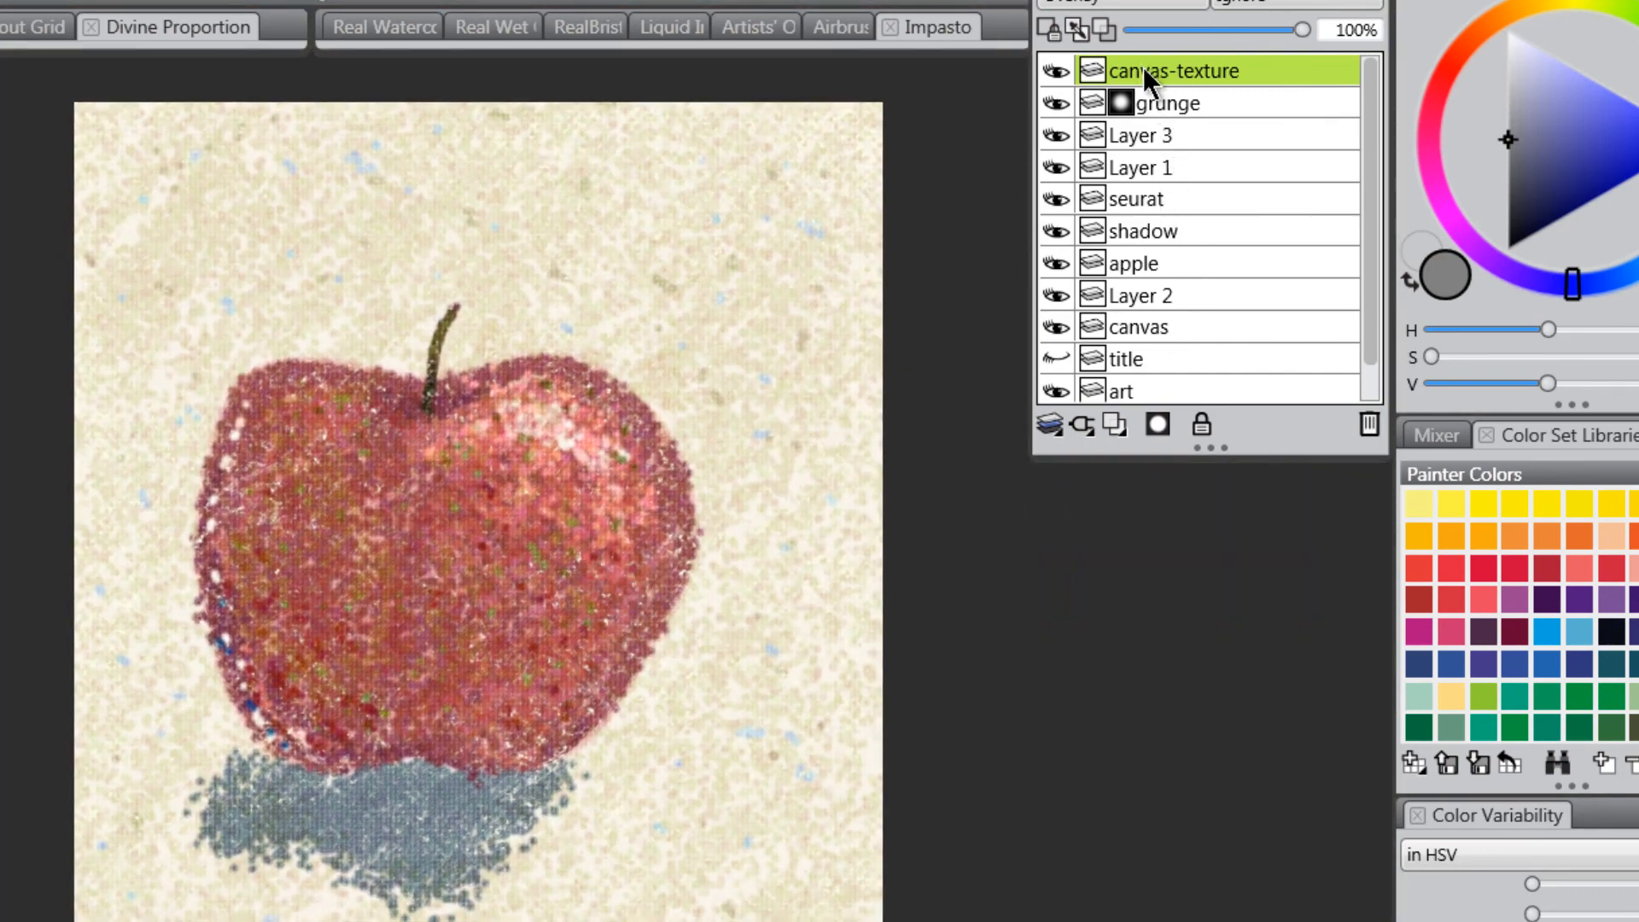
left_click(1158, 424)
left_click_drag(1518, 224, 1508, 250)
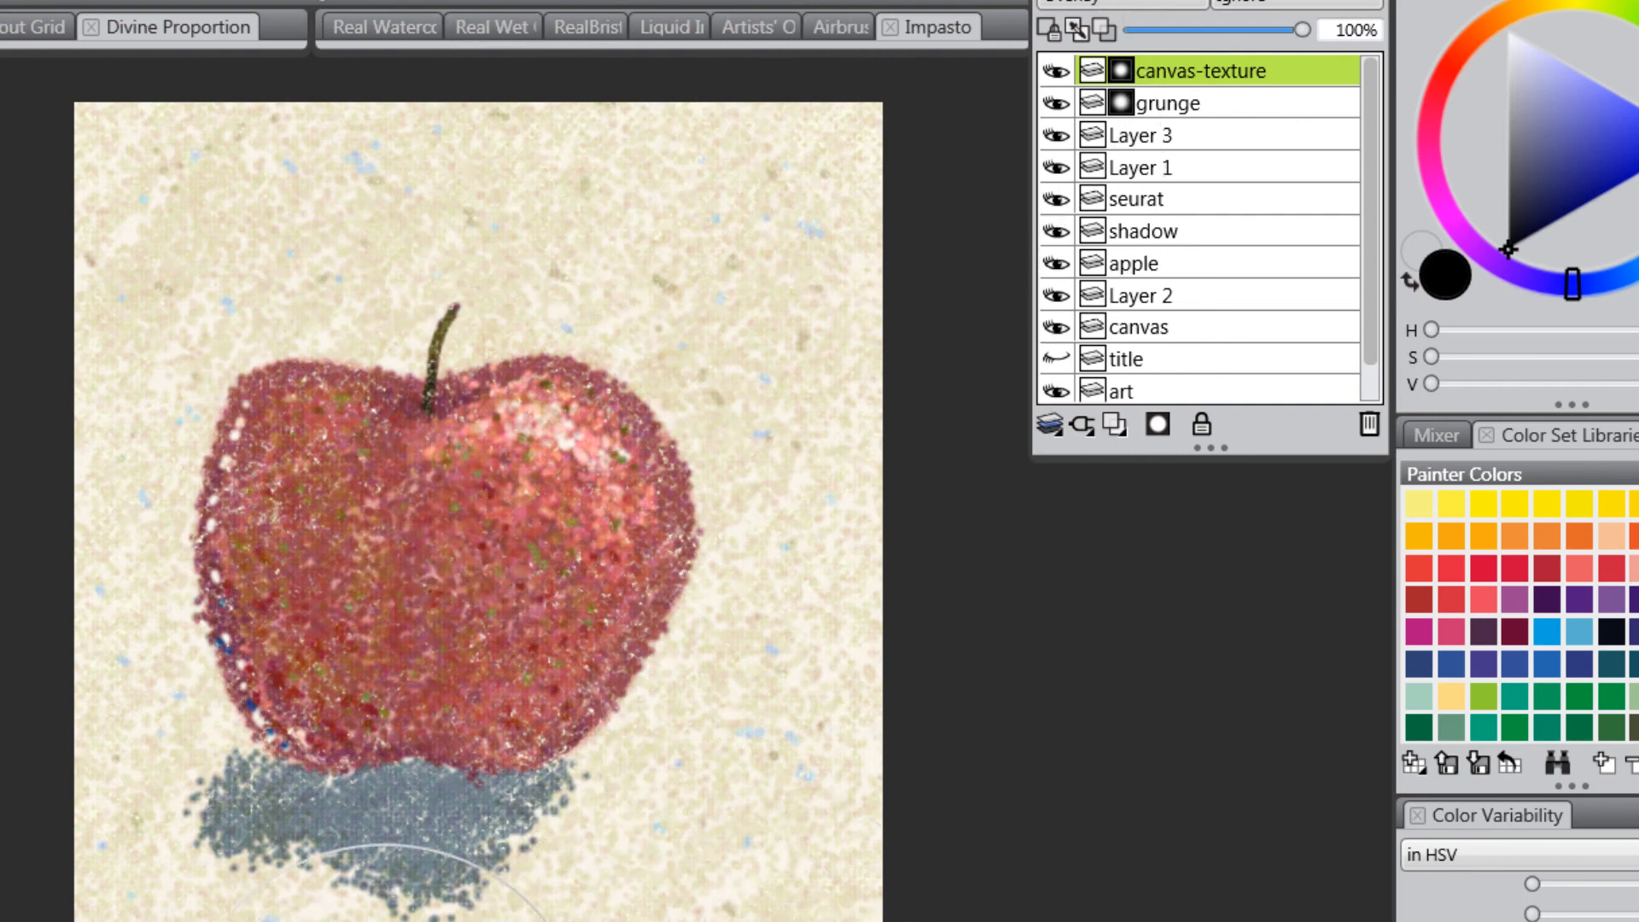
Step: Examine the softened canvas weave on the apple close up and across the whole composition
left_click(427, 636)
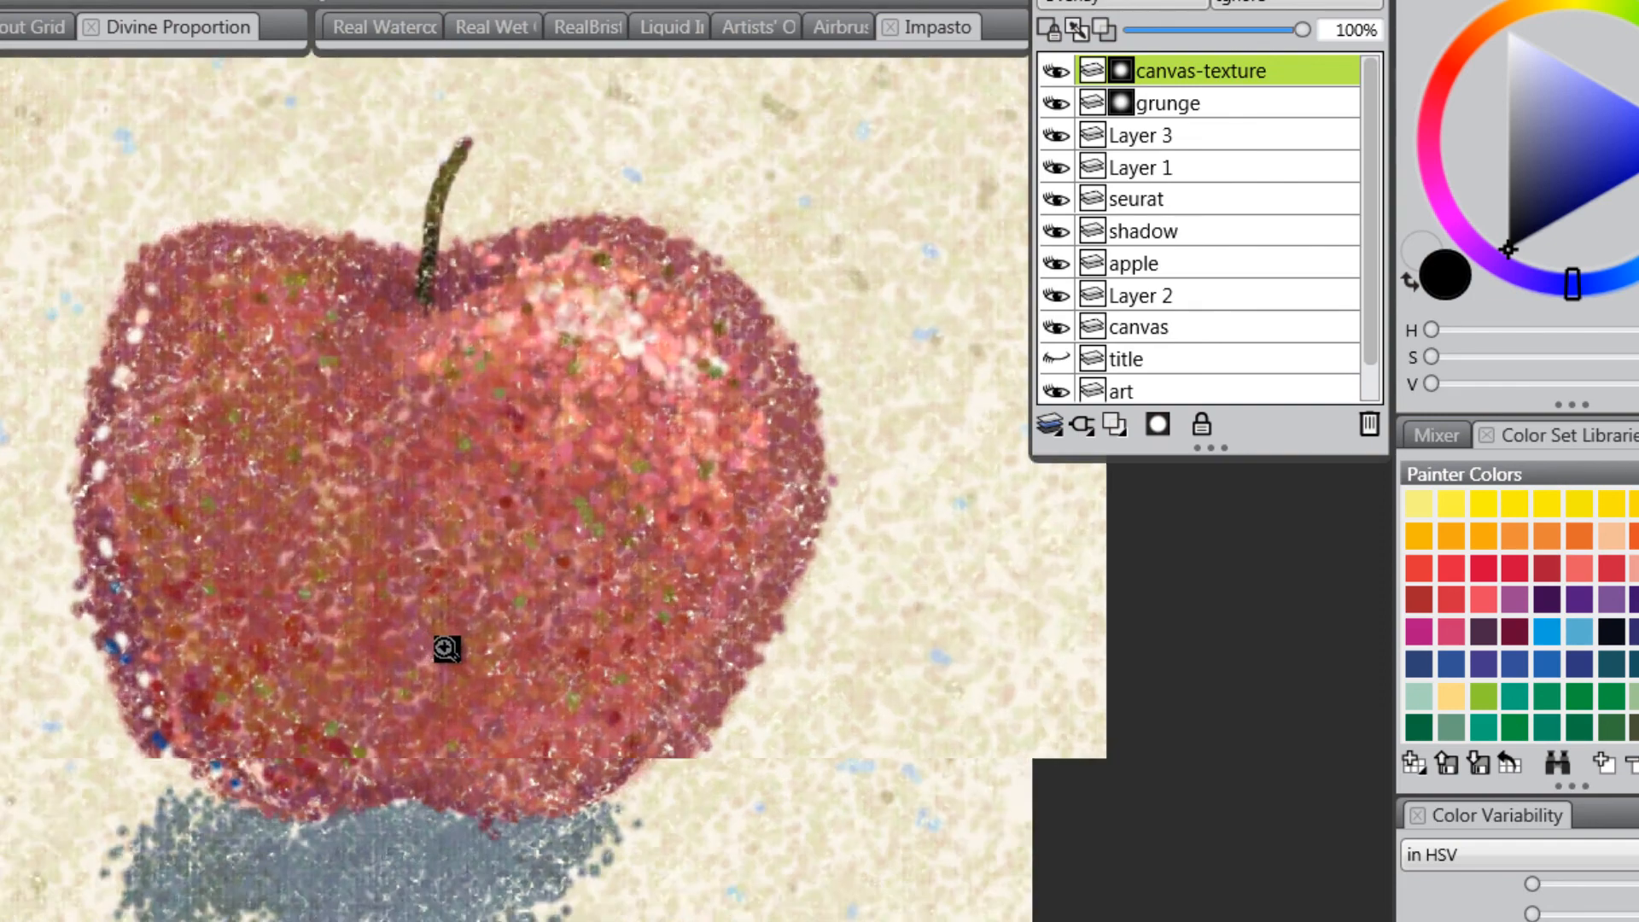
left_click(458, 661)
left_click(462, 663)
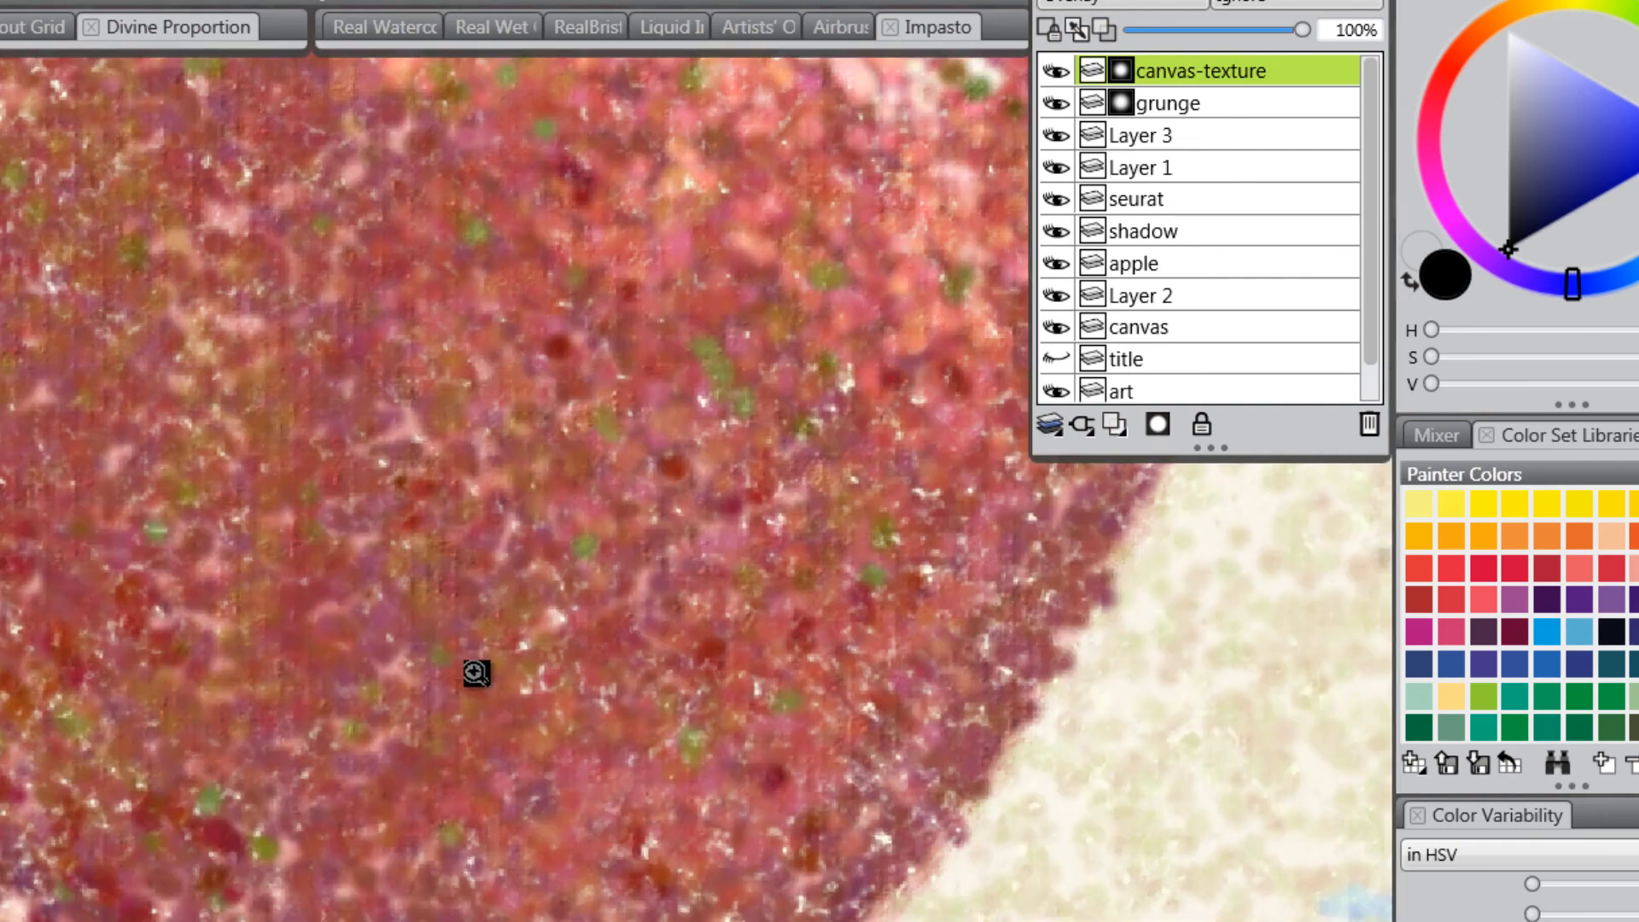
left_click(482, 677, "alt")
left_click(489, 679, "alt")
left_click(489, 679, "alt")
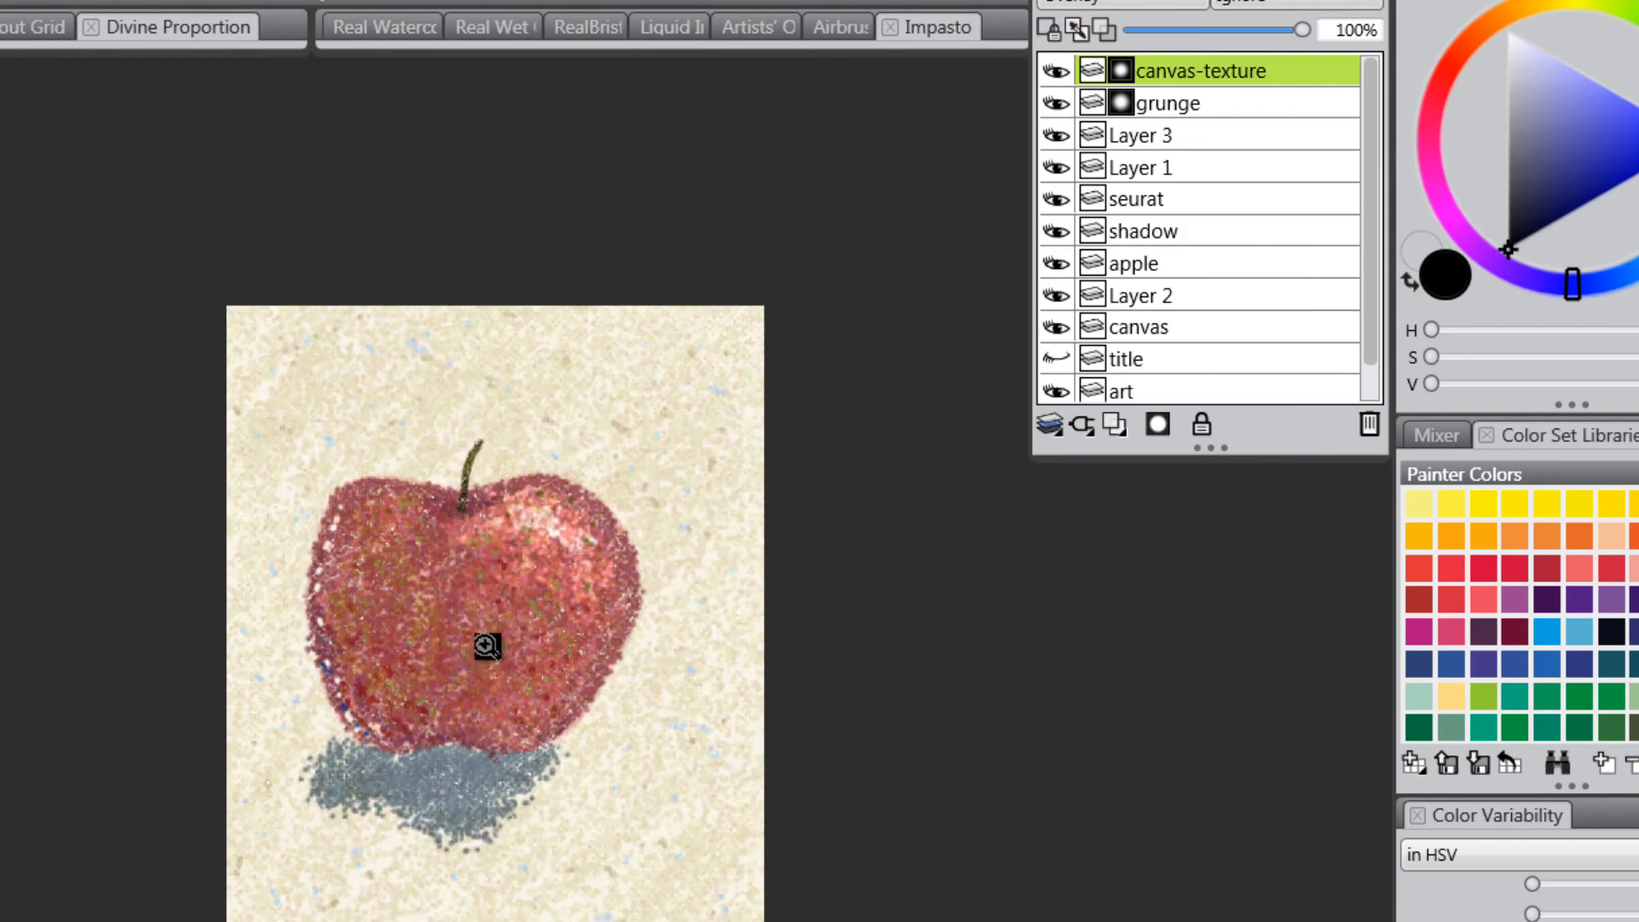
left_click(488, 646)
left_click_drag(570, 656, 493, 631)
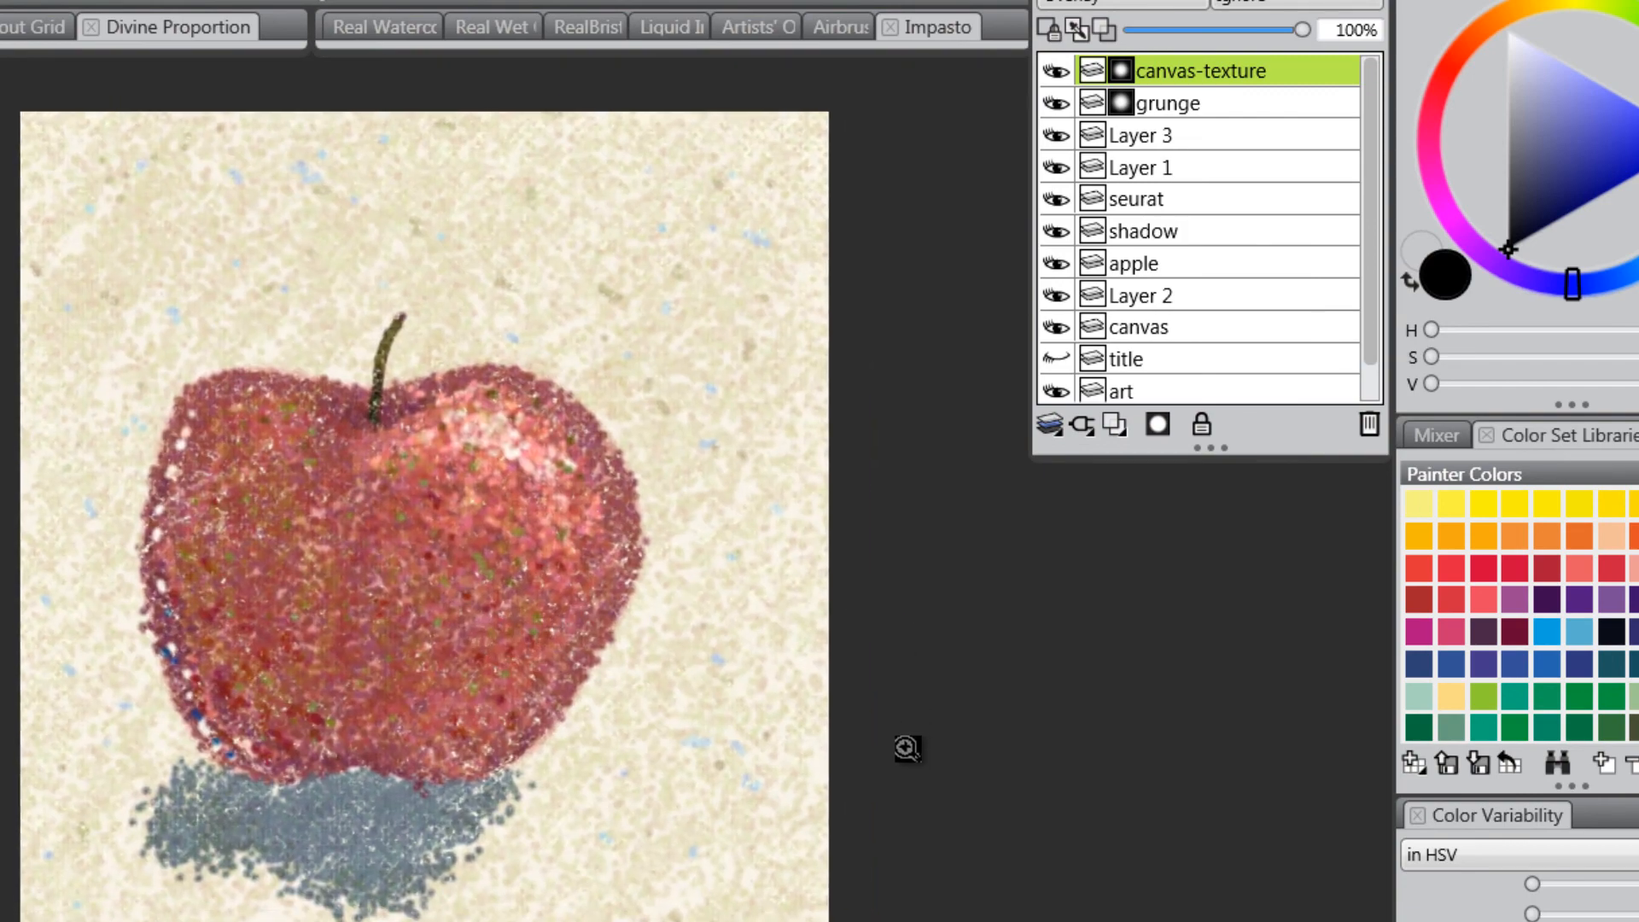
left_click(560, 576, "alt")
left_click(560, 590, "alt")
left_click(576, 608)
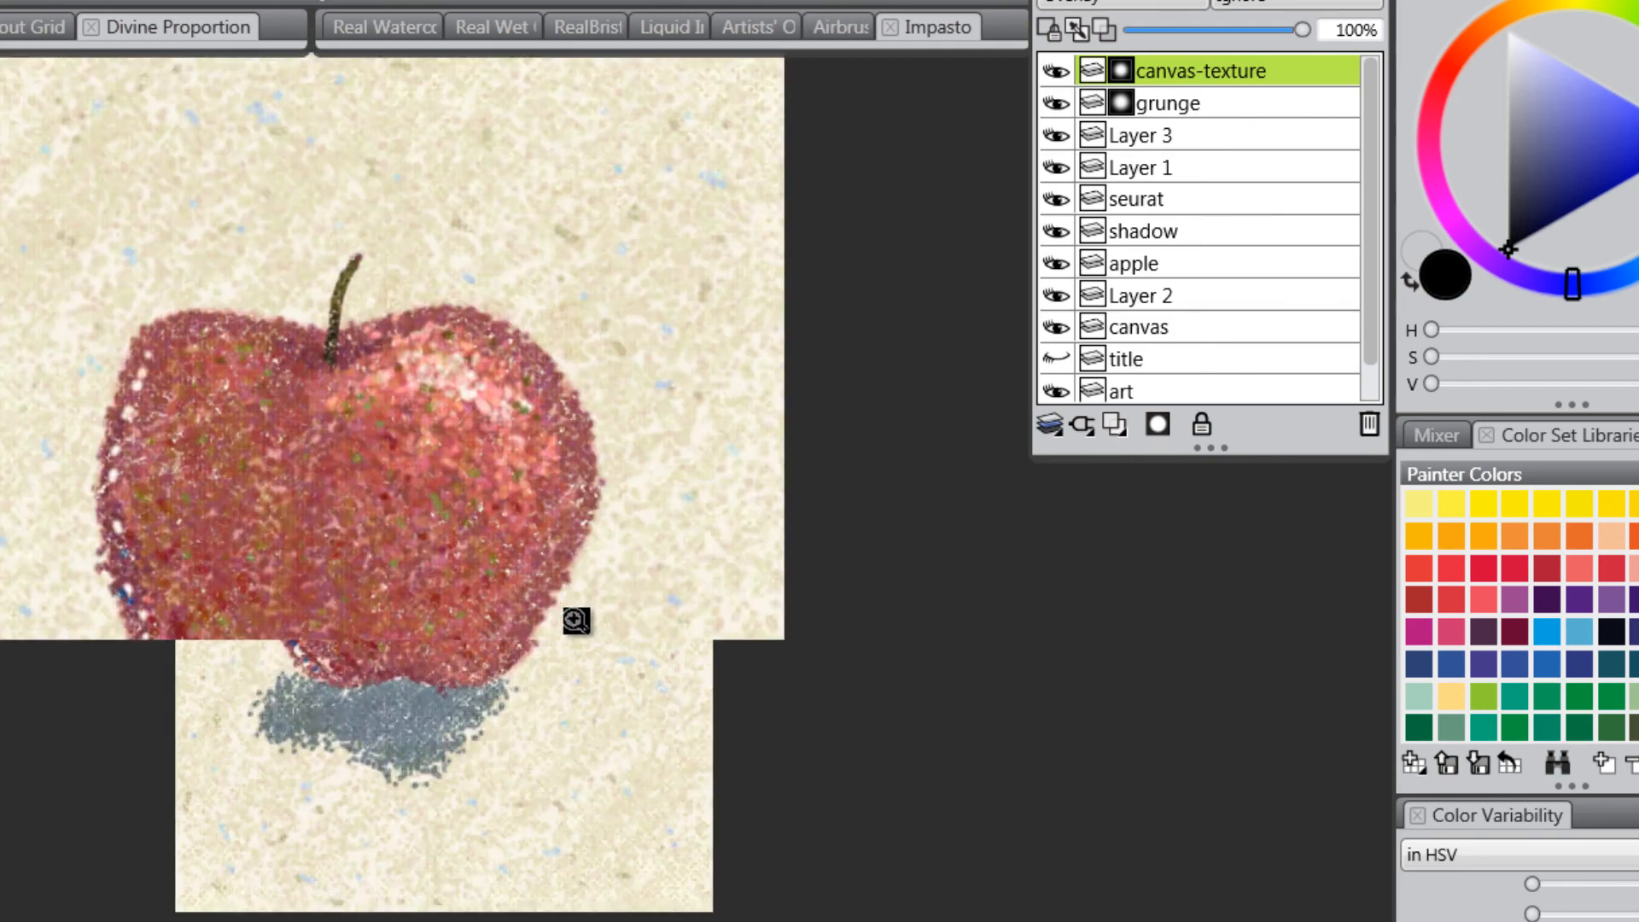
left_click_drag(600, 538, 604, 633)
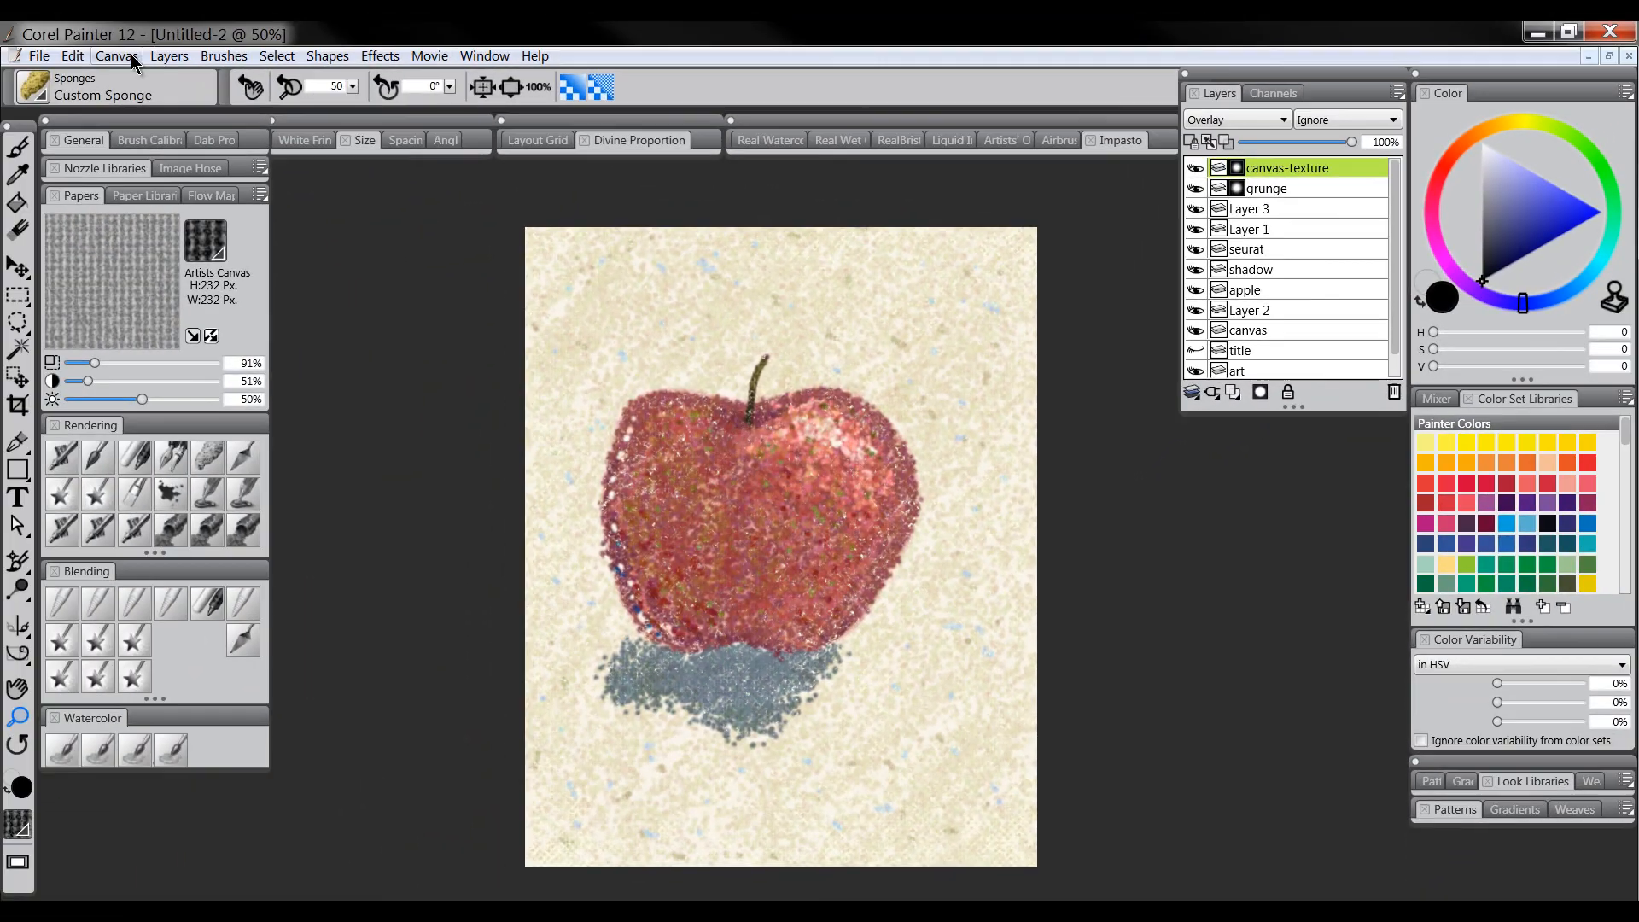
Step: Drop all layers onto the canvas and check the flattened painting close up and as a whole
left_click(117, 57)
mouse_move(157, 60)
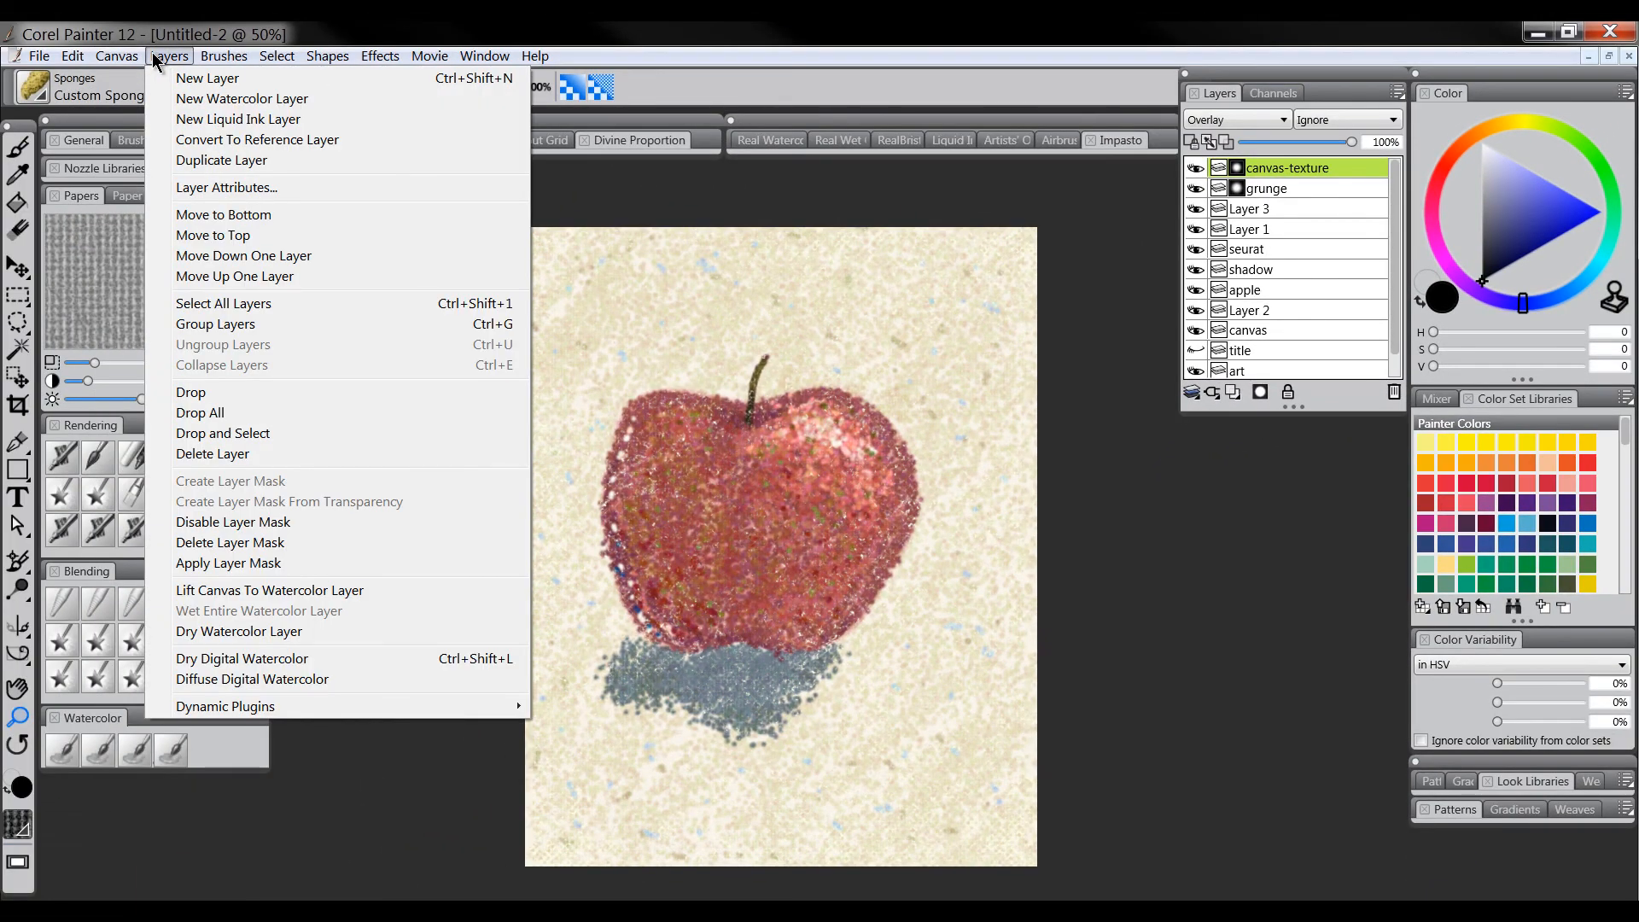
left_click(232, 413)
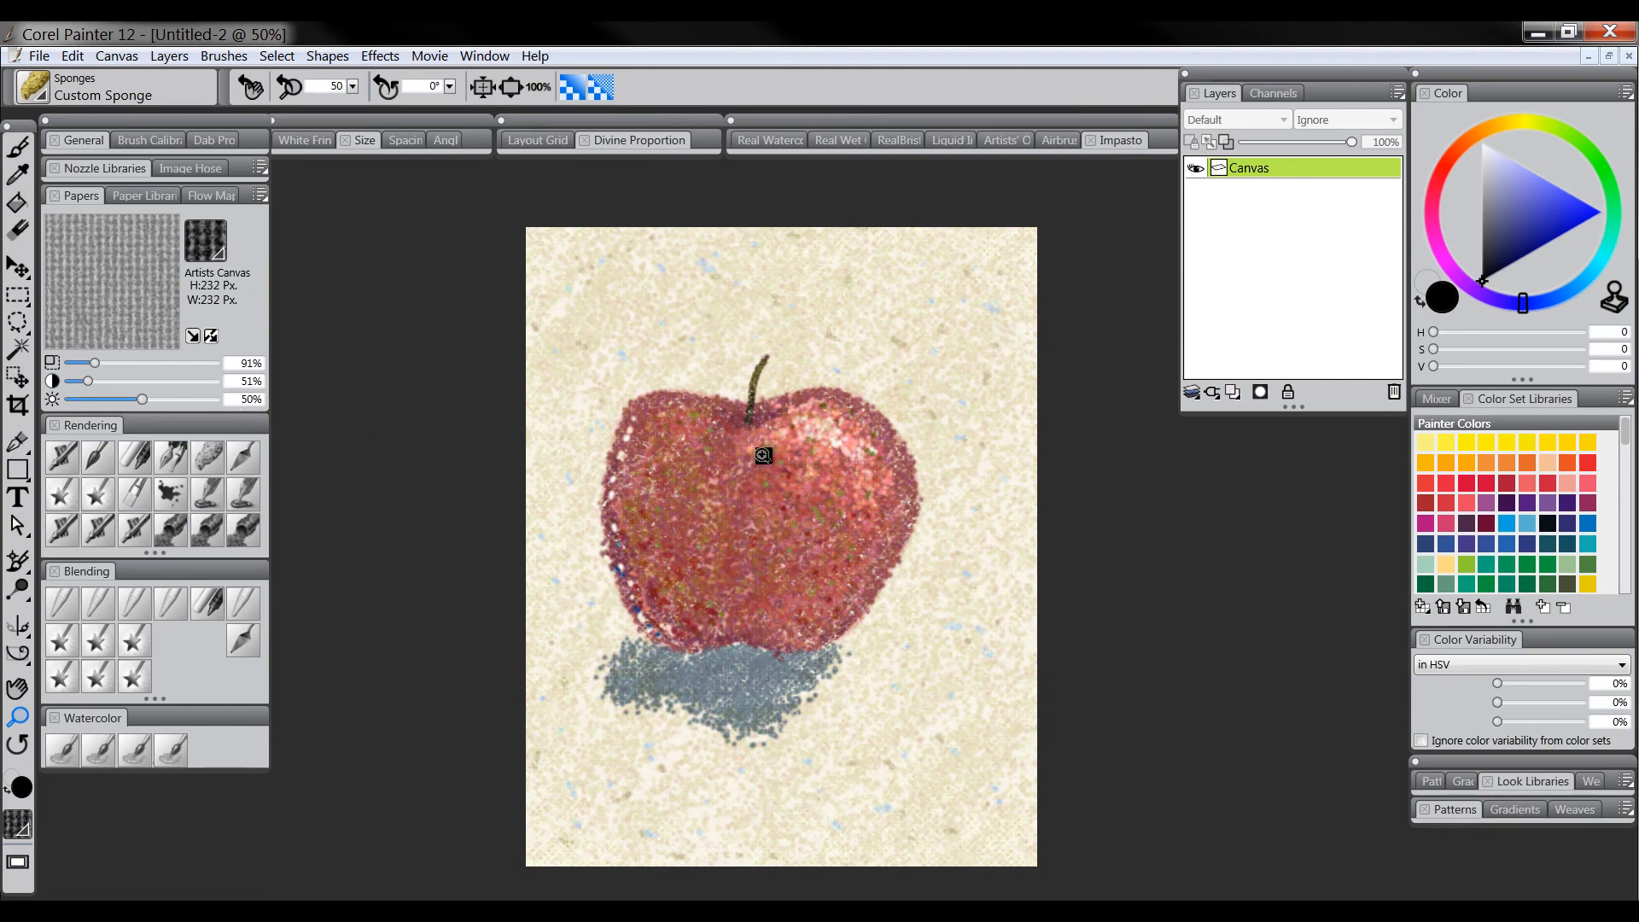
left_click(795, 573)
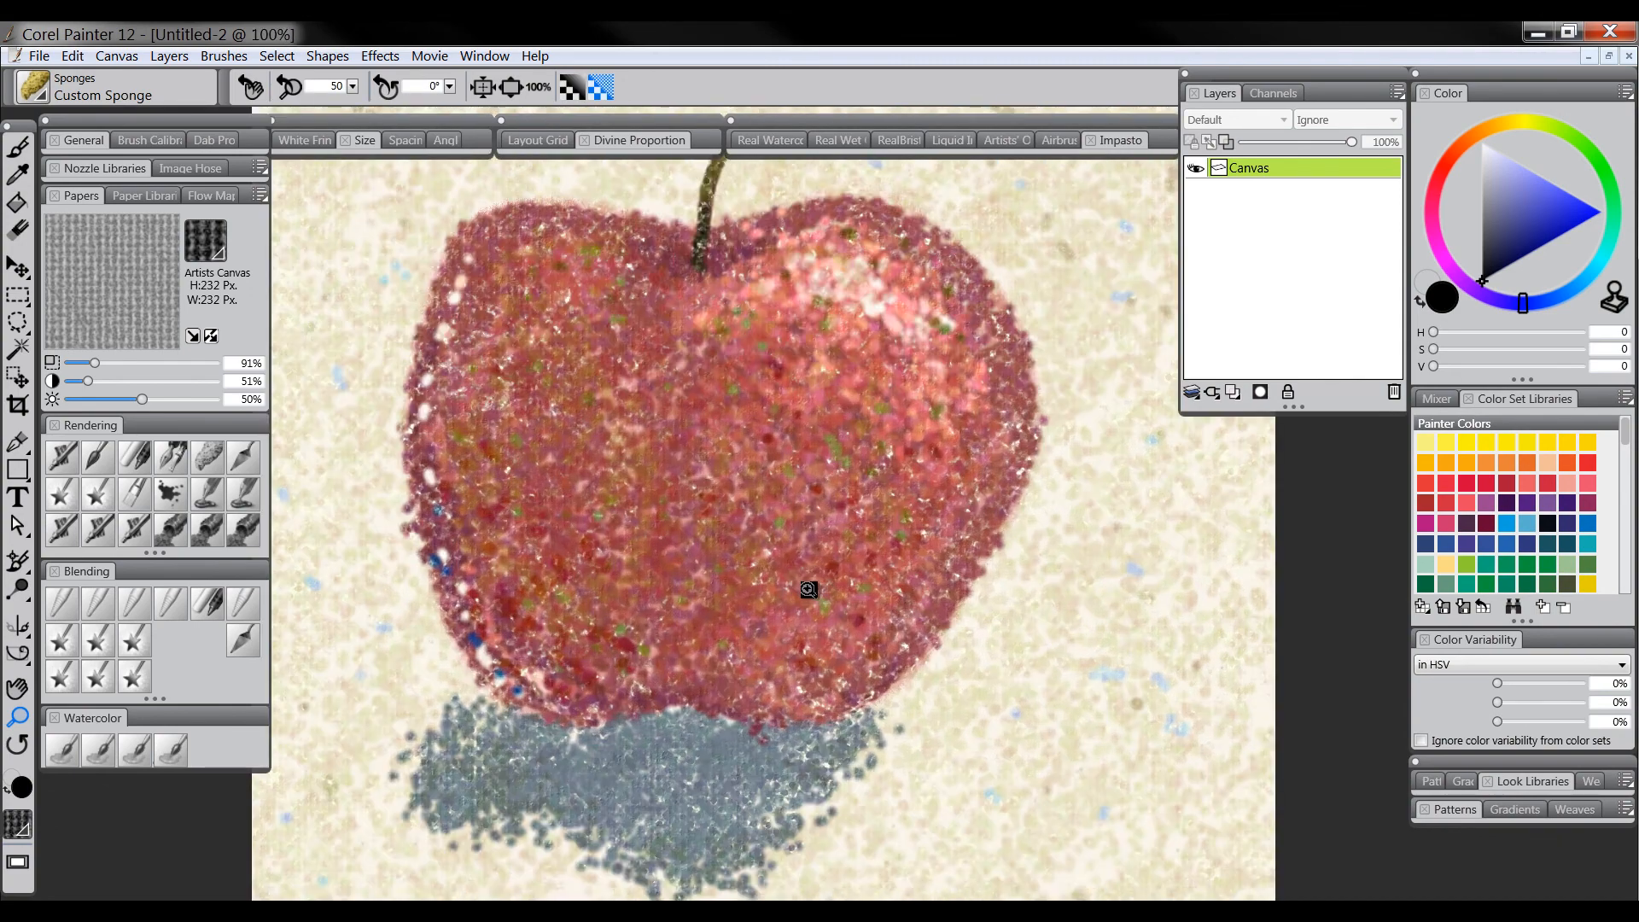
left_click(847, 574, "alt")
left_click(851, 576, "alt")
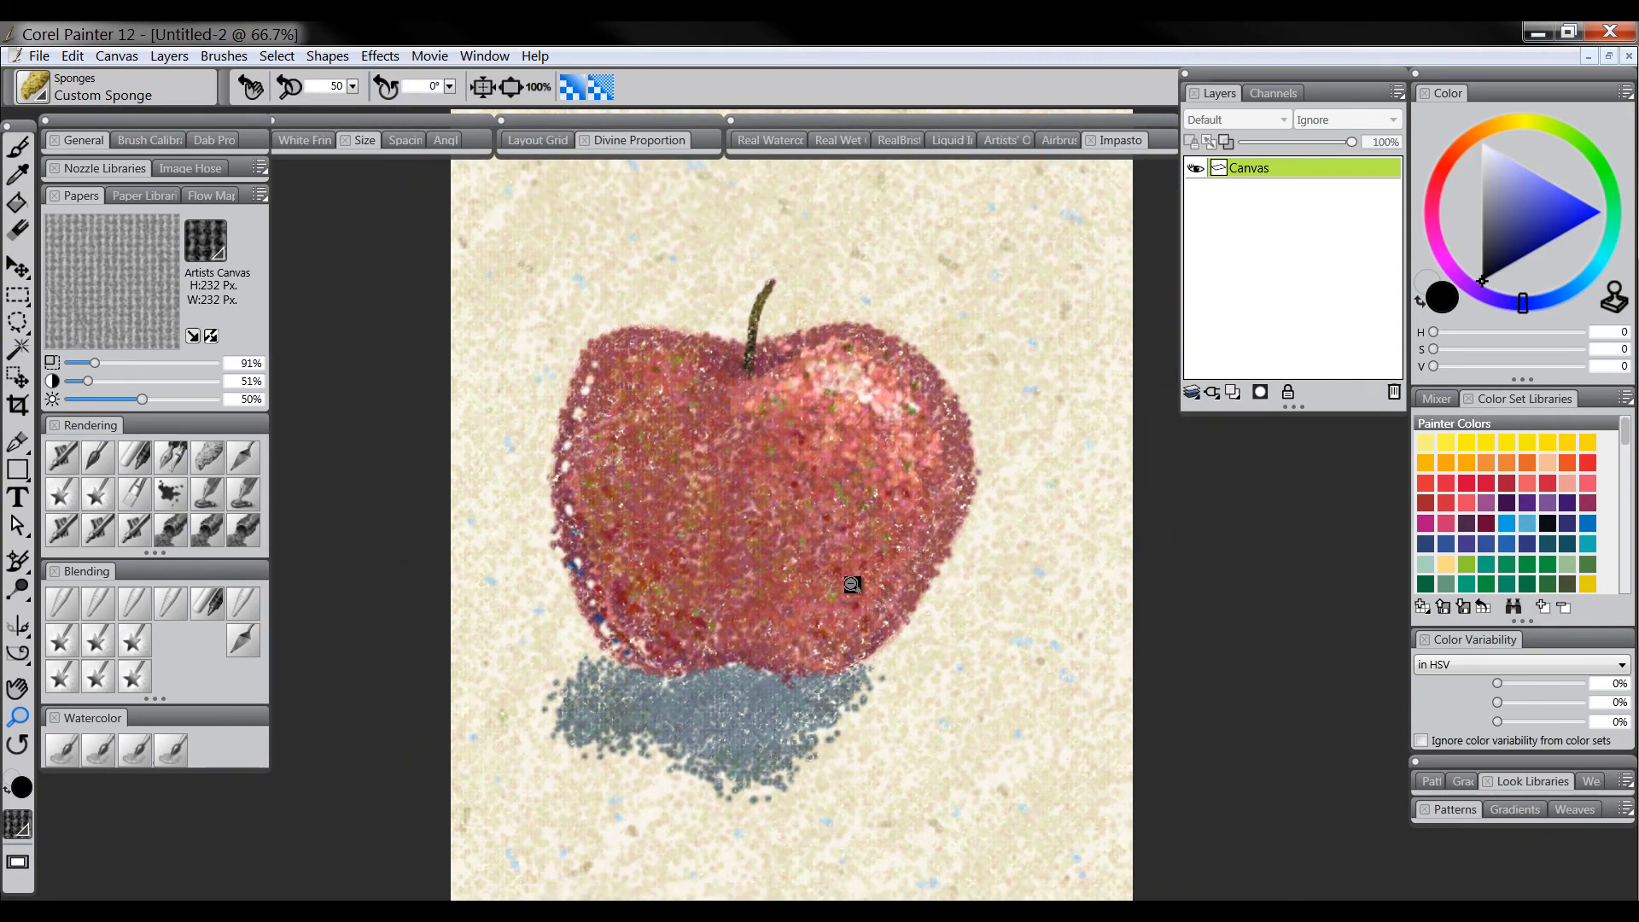
left_click(851, 581, "alt")
mouse_move(844, 584)
left_mouse_down()
mouse_move(837, 548)
mouse_move(812, 572)
left_mouse_up()
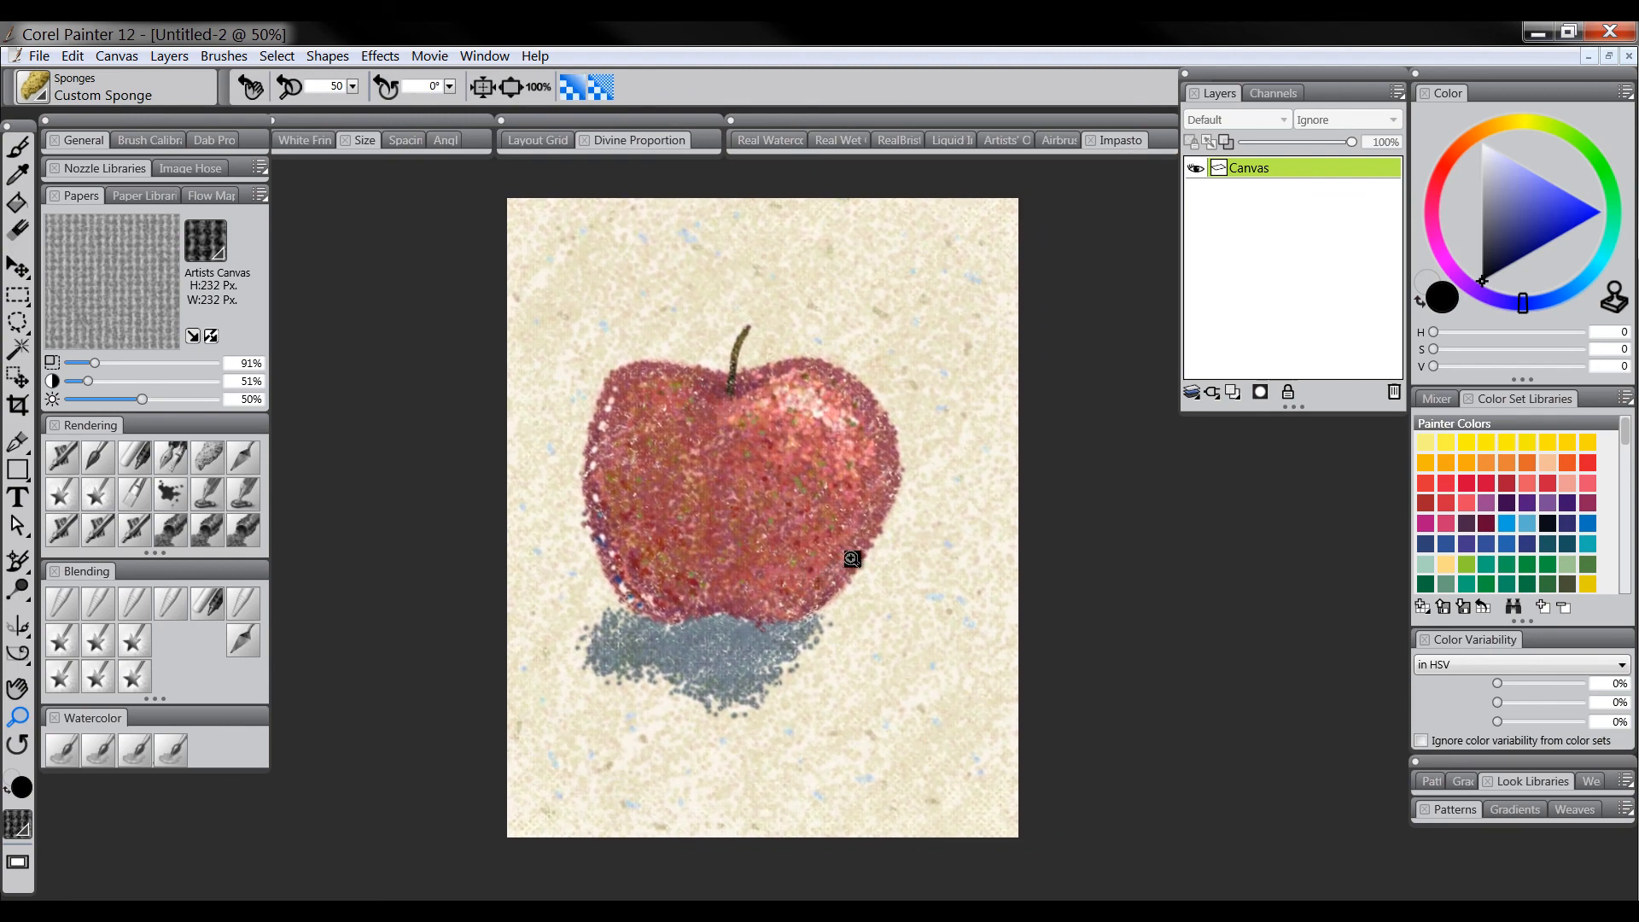
left_click_drag(941, 634, 911, 640)
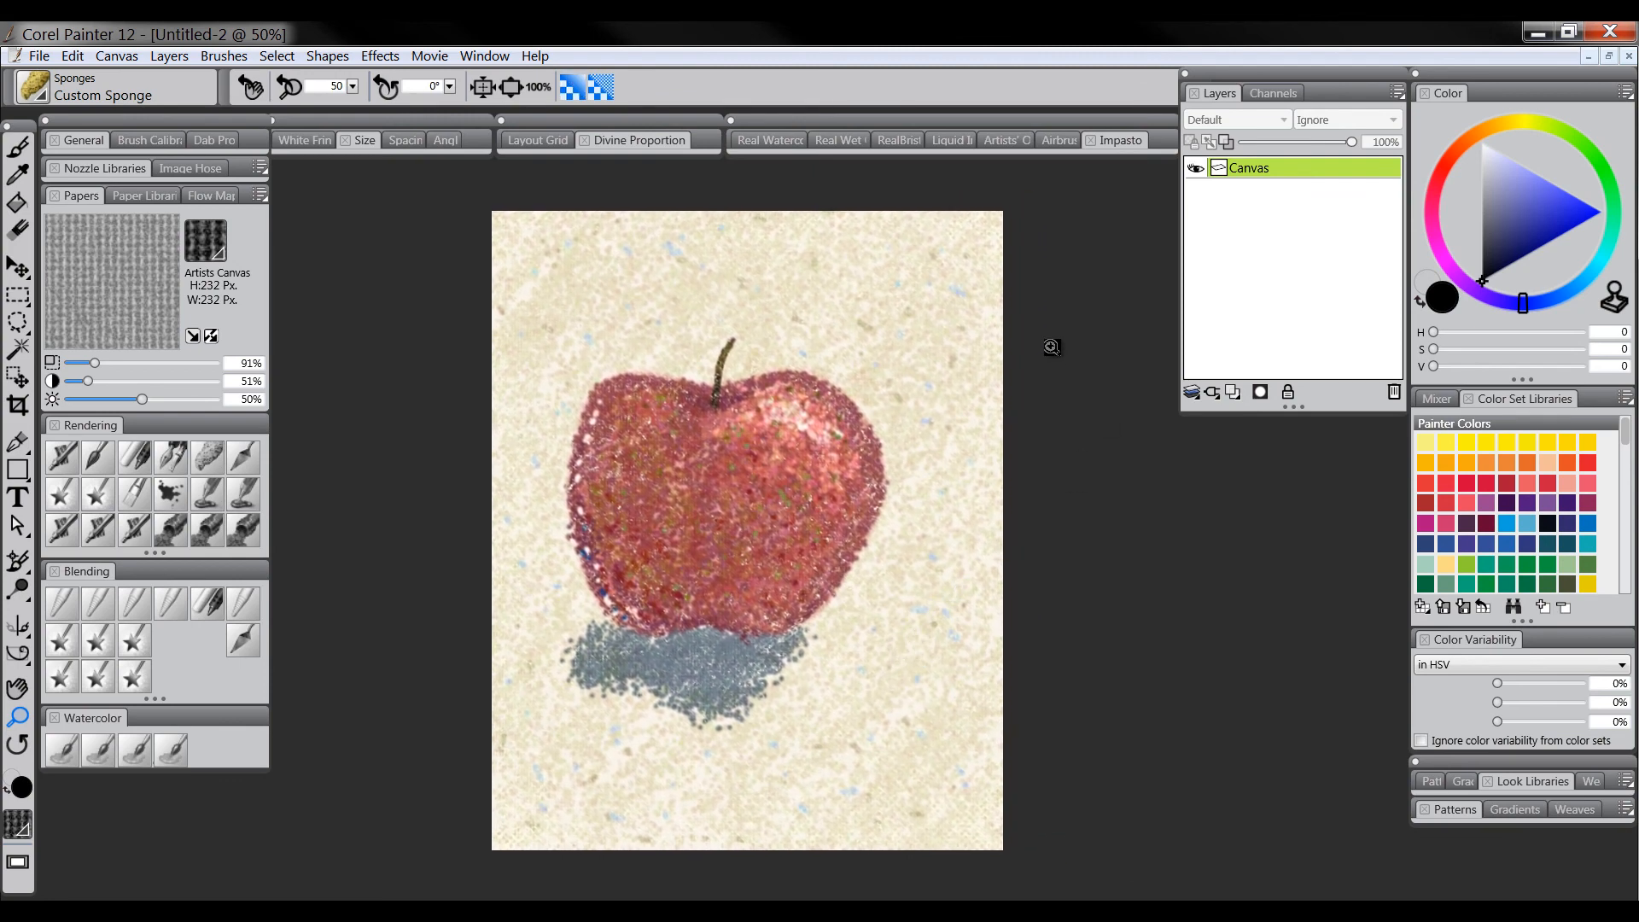